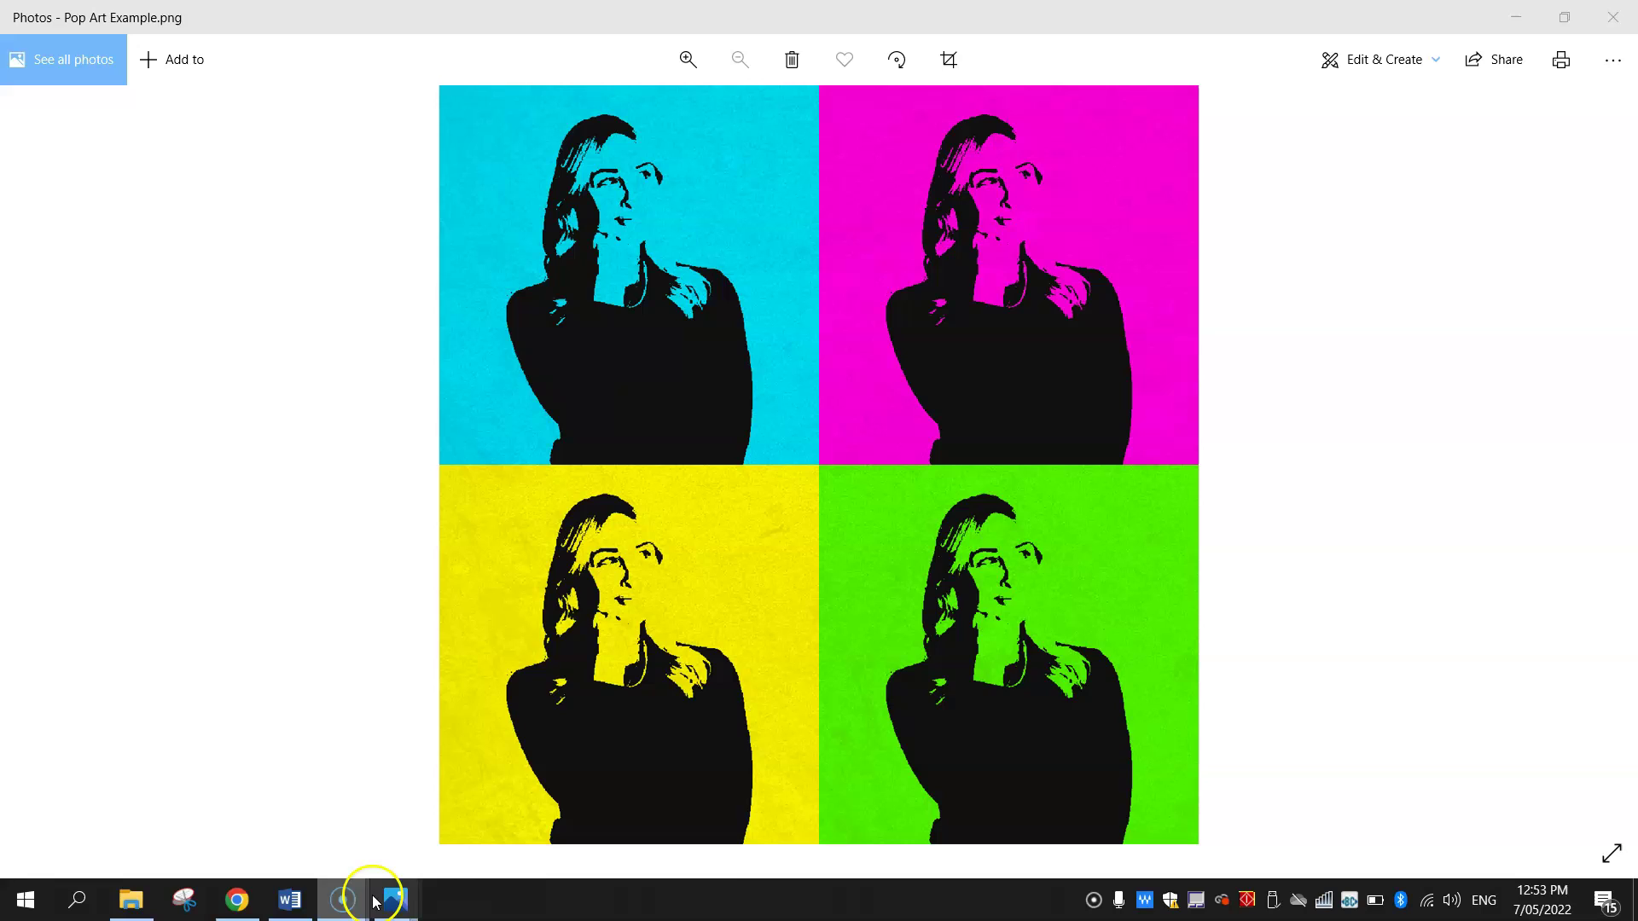
Step: In Windows Photos, view Portrait.jpg and then the stone Texture.jpg
{"action": "mouse_move", "coordinate": [392, 900]}
{"action": "left_click", "coordinate": [213, 816]}
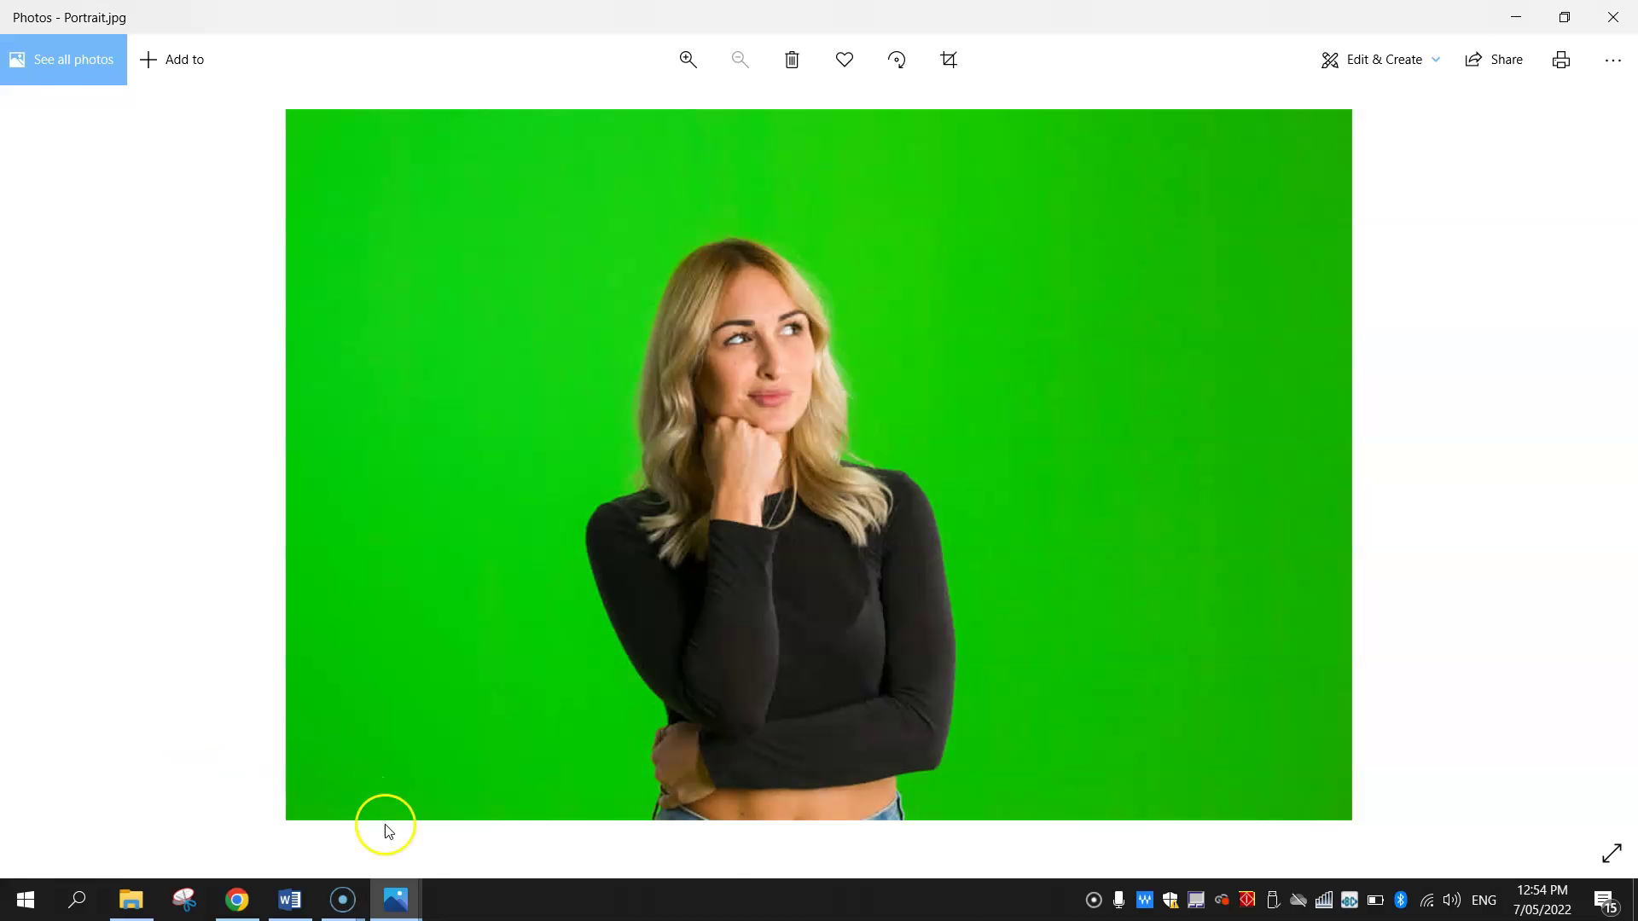
{"action": "mouse_move", "coordinate": [395, 899]}
{"action": "left_click", "coordinate": [639, 811]}
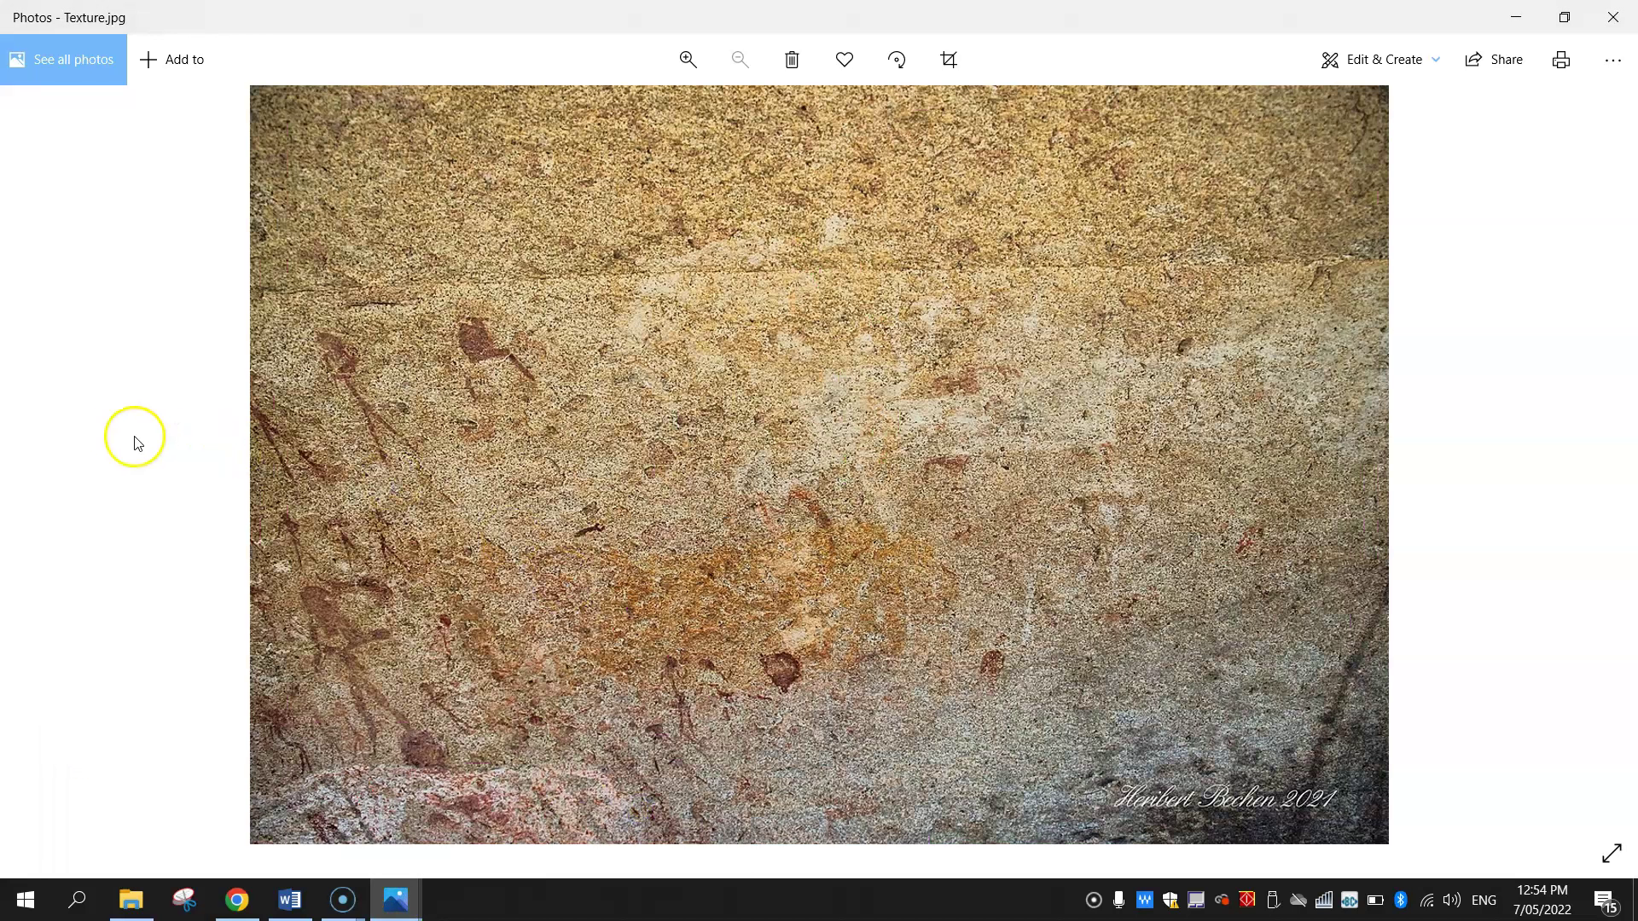
{"action": "mouse_move", "coordinate": [83, 420]}
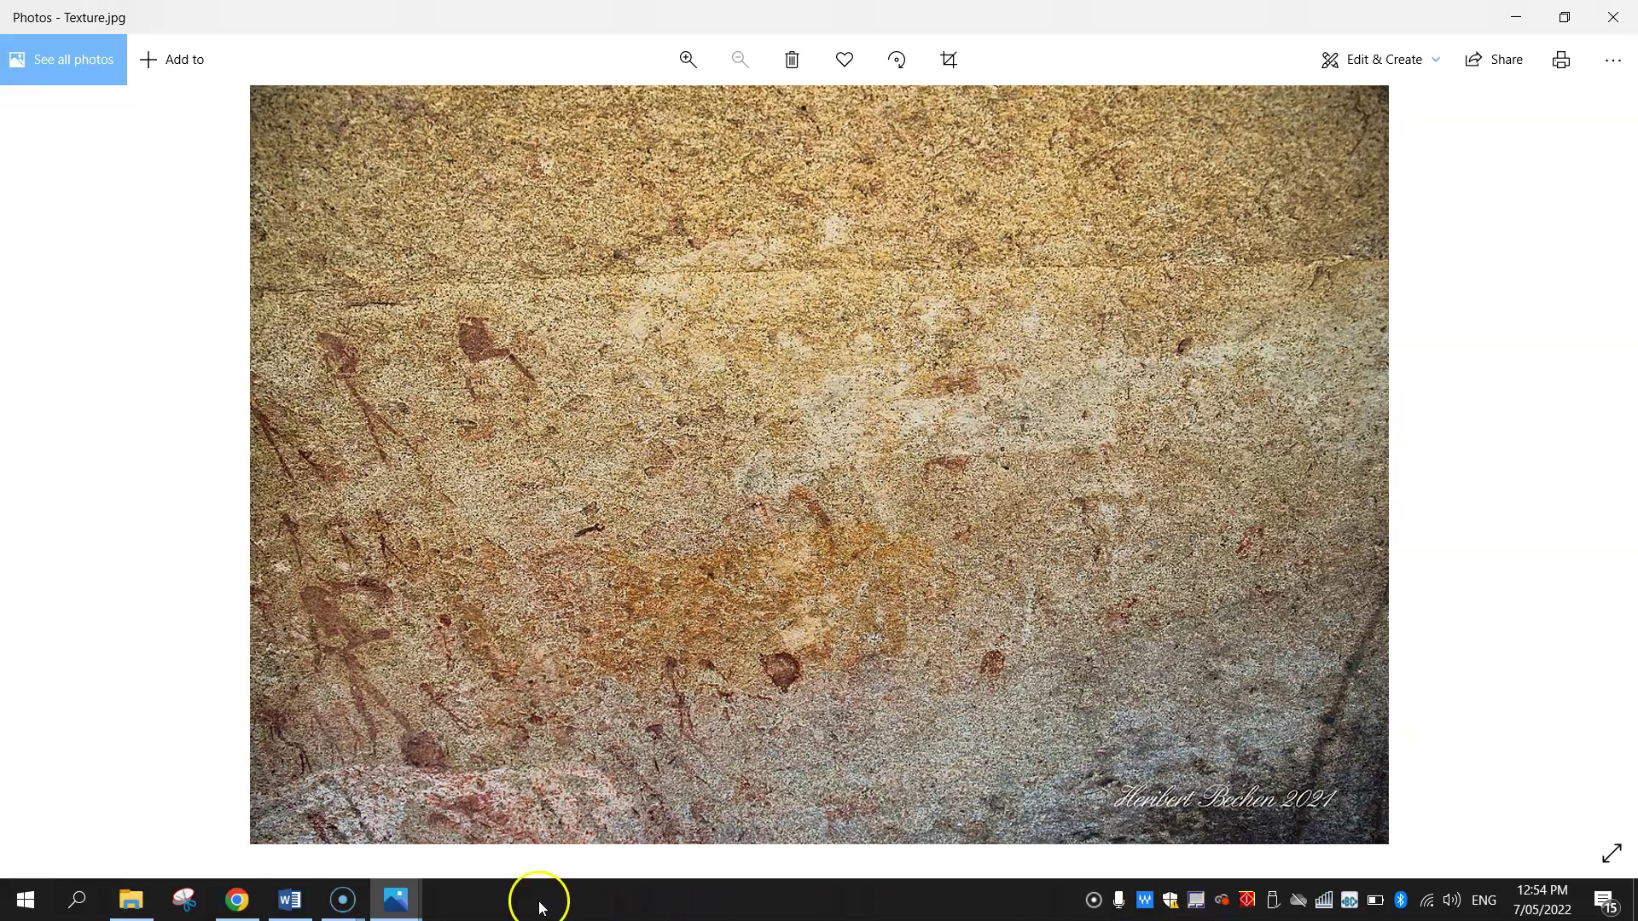
Step: Bring up the 'rustic texture' Google Images results in Chrome
{"action": "left_click", "coordinate": [254, 900]}
{"action": "left_click", "coordinate": [375, 18]}
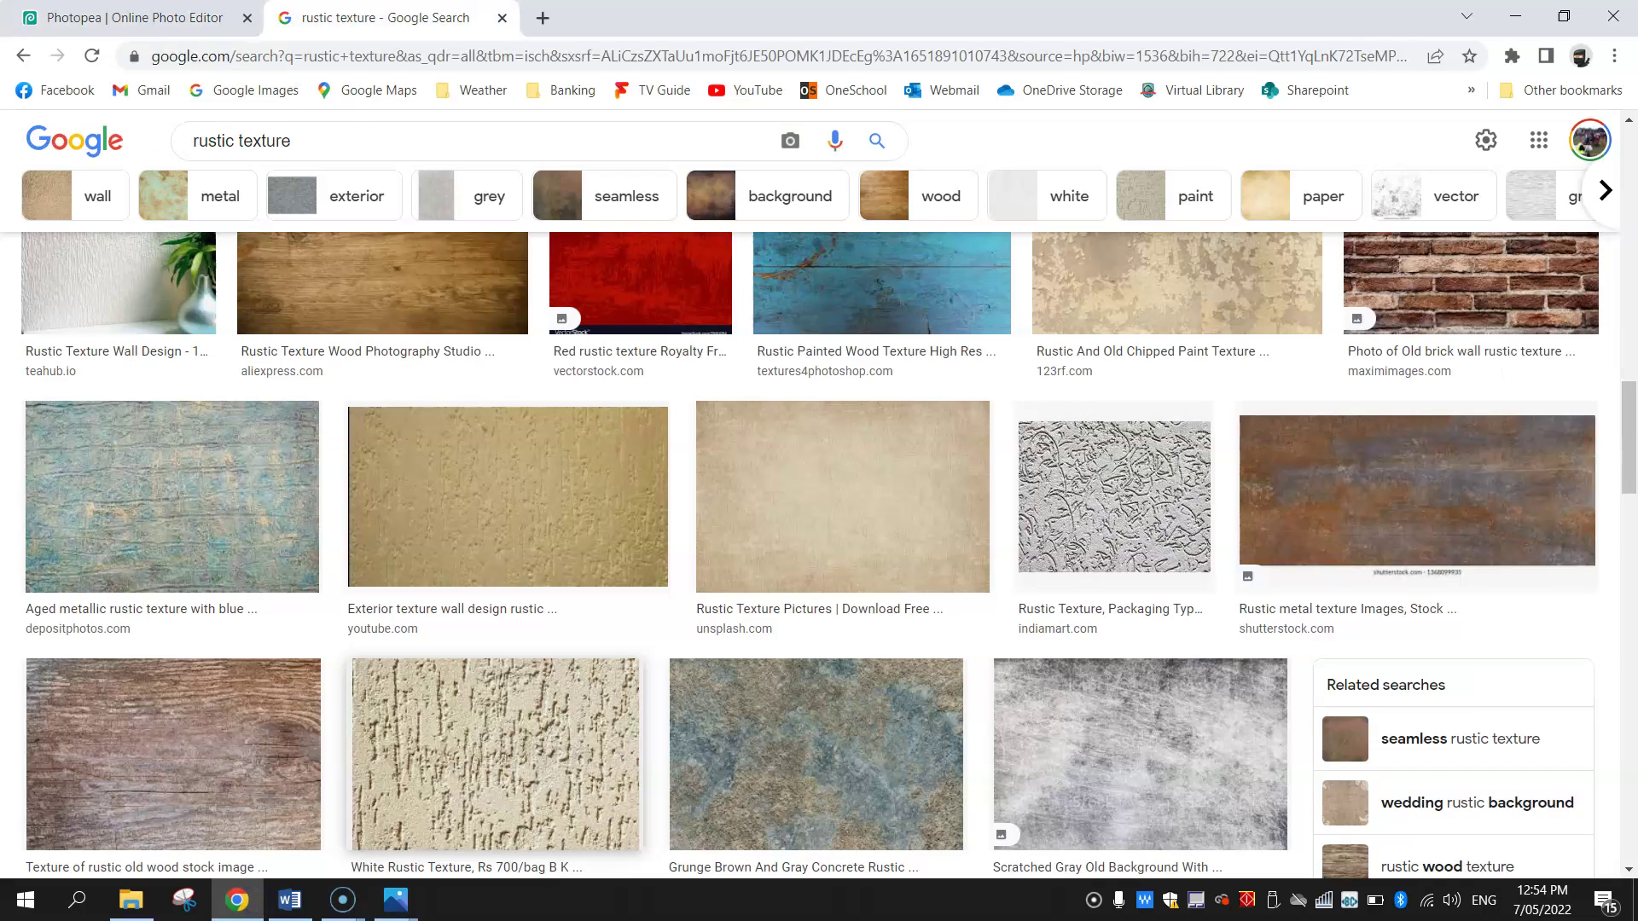
{"action": "left_click", "coordinate": [324, 141]}
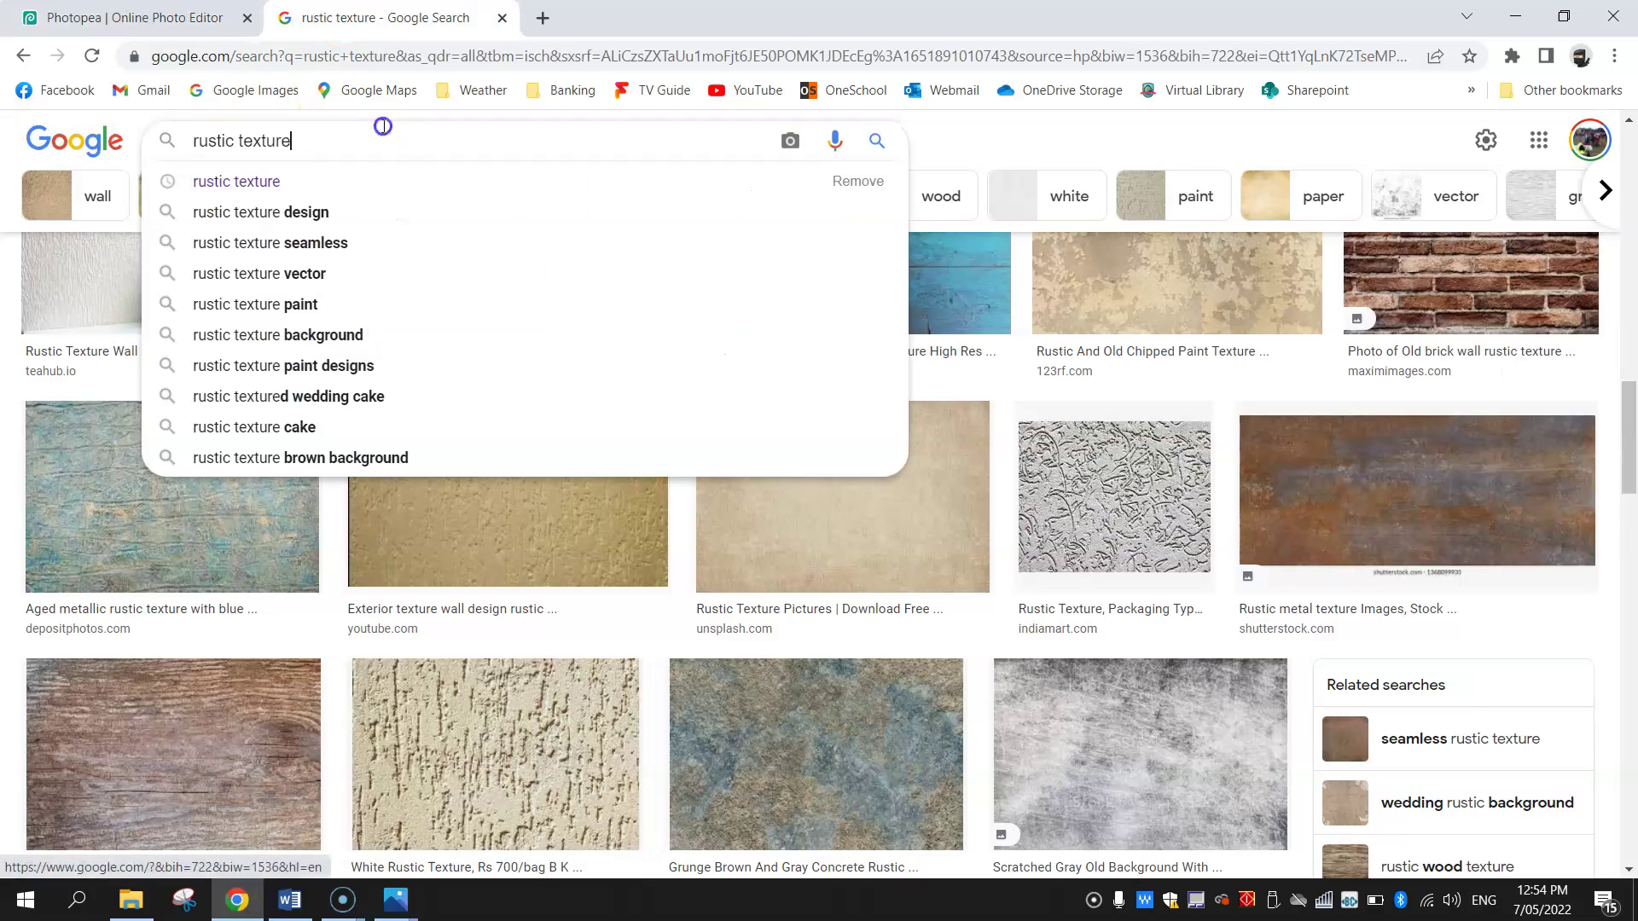
{"action": "left_click_drag", "start_coordinate": [1630, 416], "coordinate": [1626, 360]}
{"action": "scroll", "coordinate": [1288, 267], "scroll_direction": "up", "scroll_amount": 5}
{"action": "left_click", "coordinate": [1098, 145]}
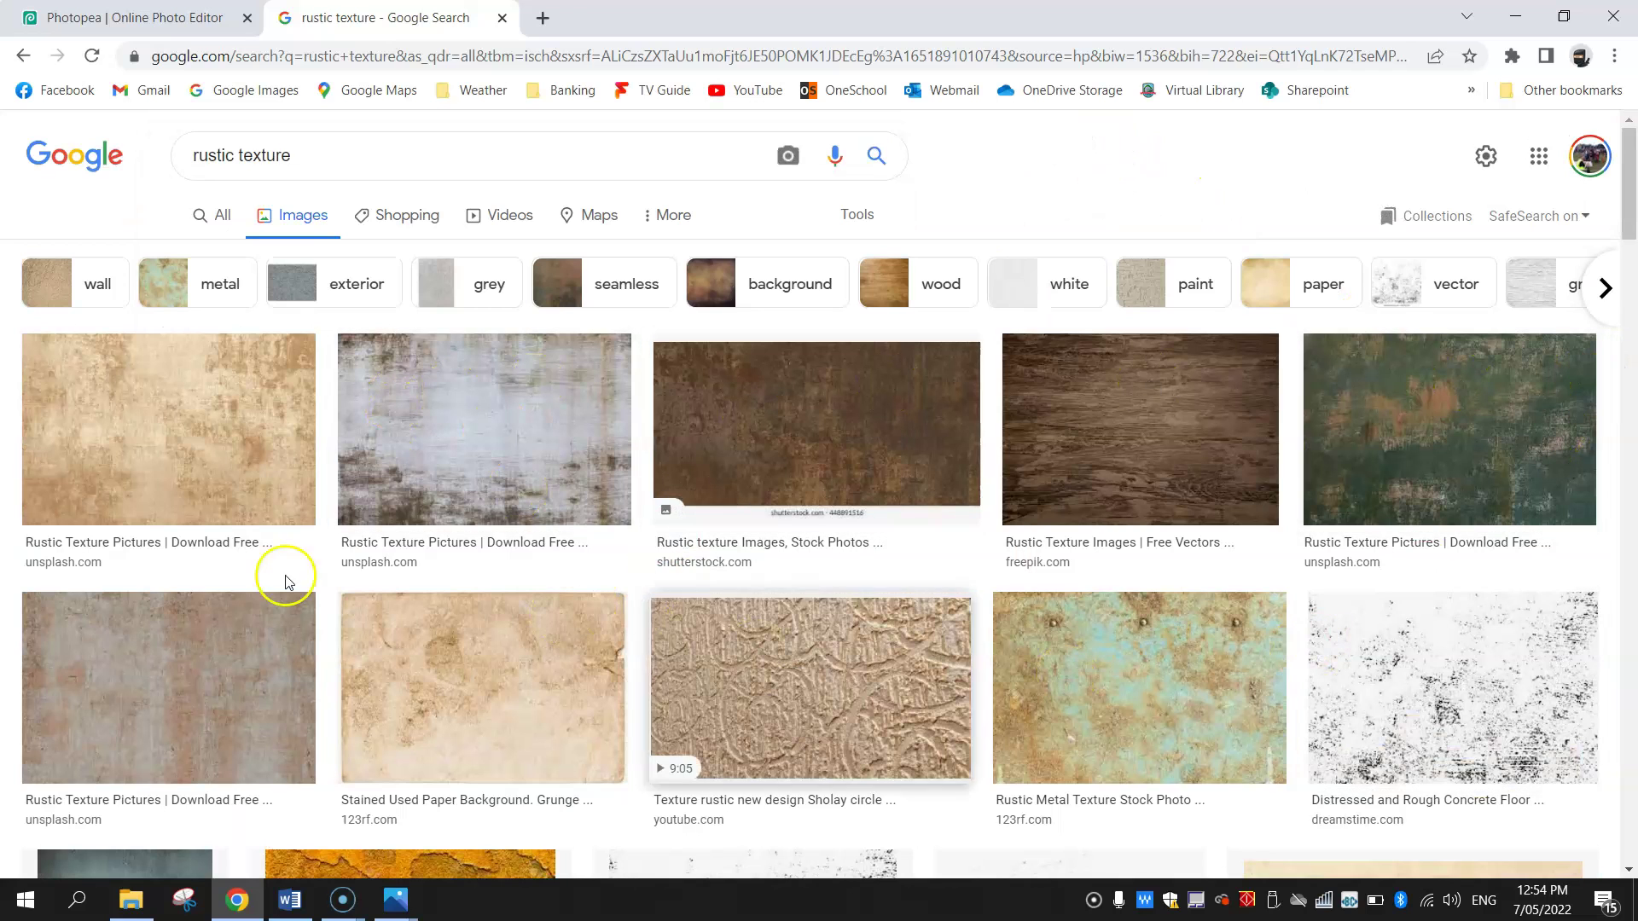
Step: Preview the first result, a 507 × 338 Unsplash texture, and dismiss its save menu
{"action": "left_click", "coordinate": [155, 430]}
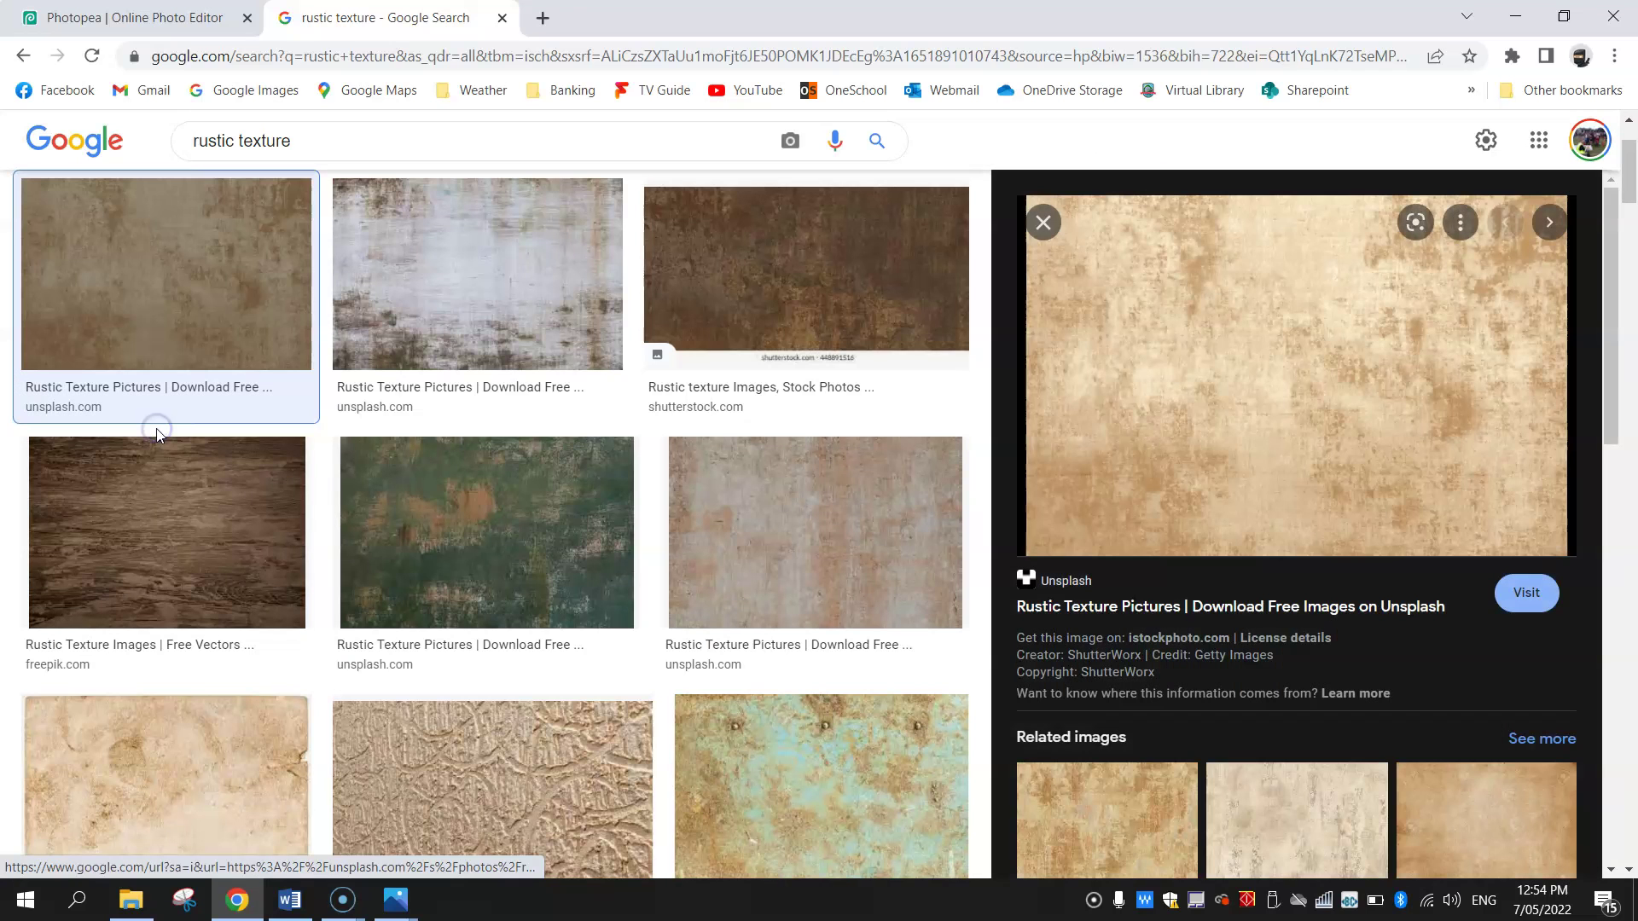
{"action": "right_click", "coordinate": [1241, 359]}
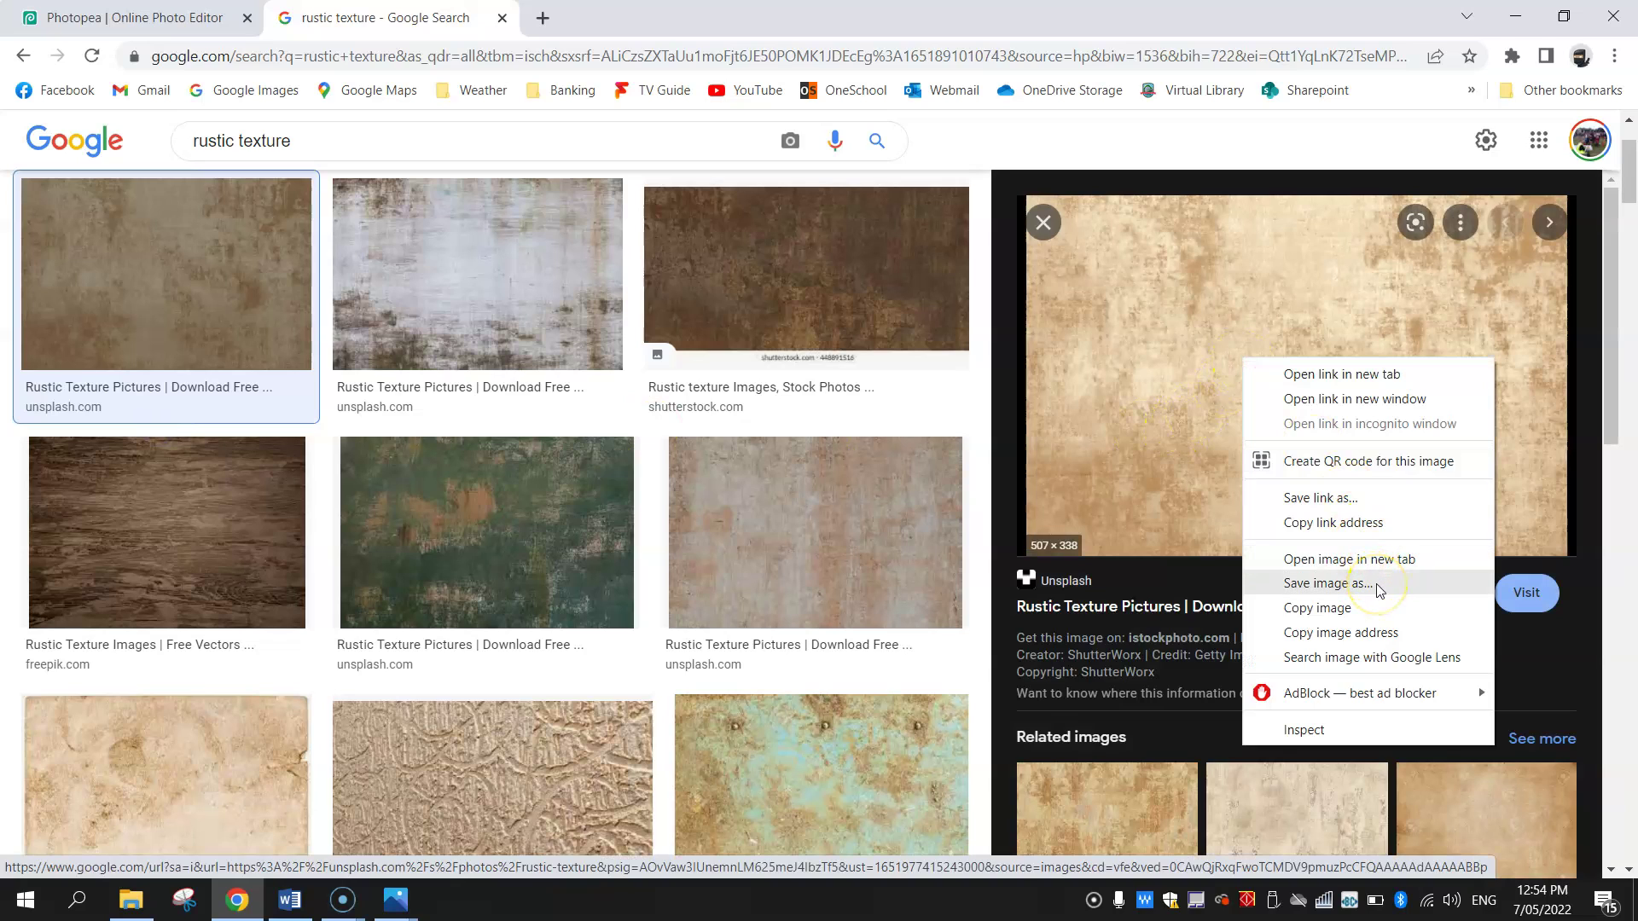
{"action": "key", "text": "Escape"}
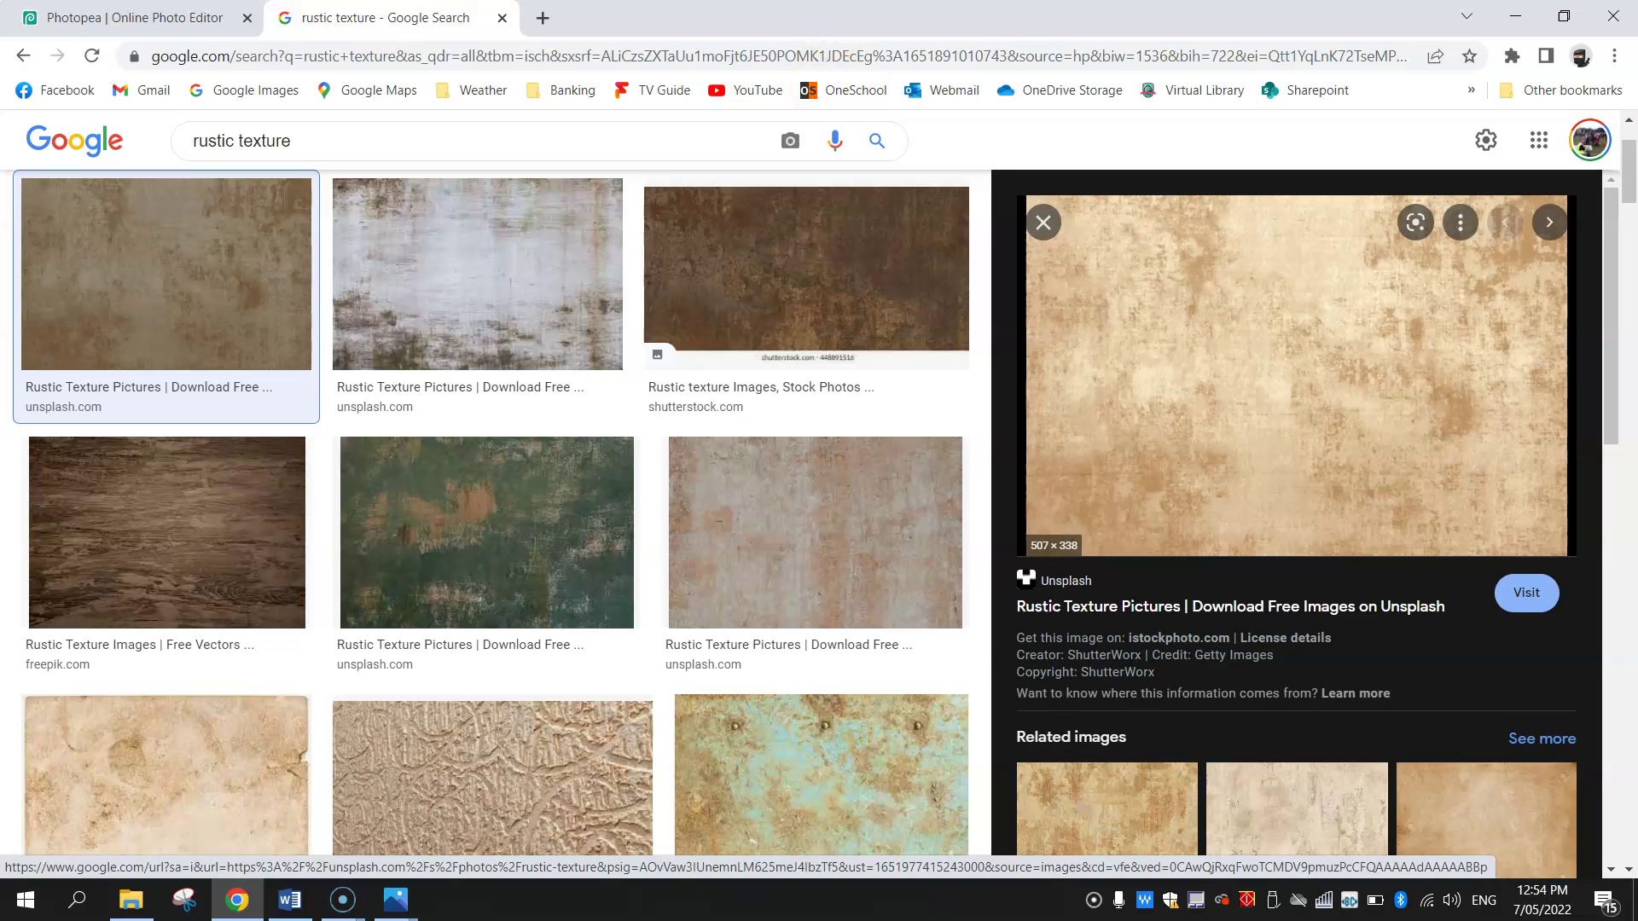
Step: In Photopea, start a new project named Pop Art
{"action": "left_click", "coordinate": [137, 17]}
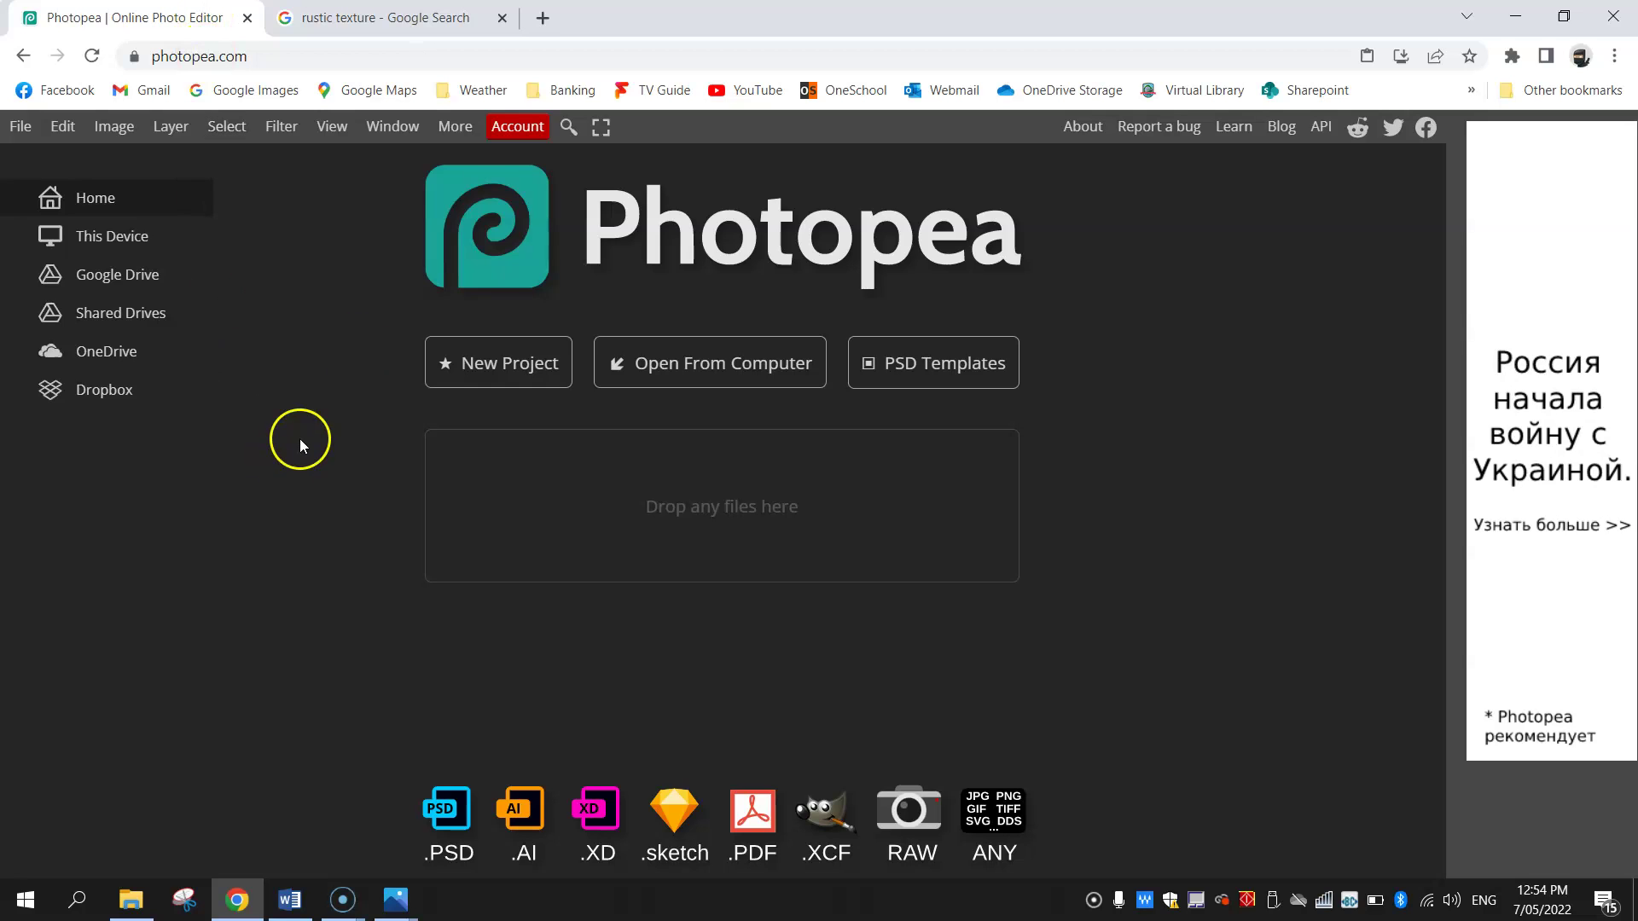
{"action": "left_click", "coordinate": [468, 376]}
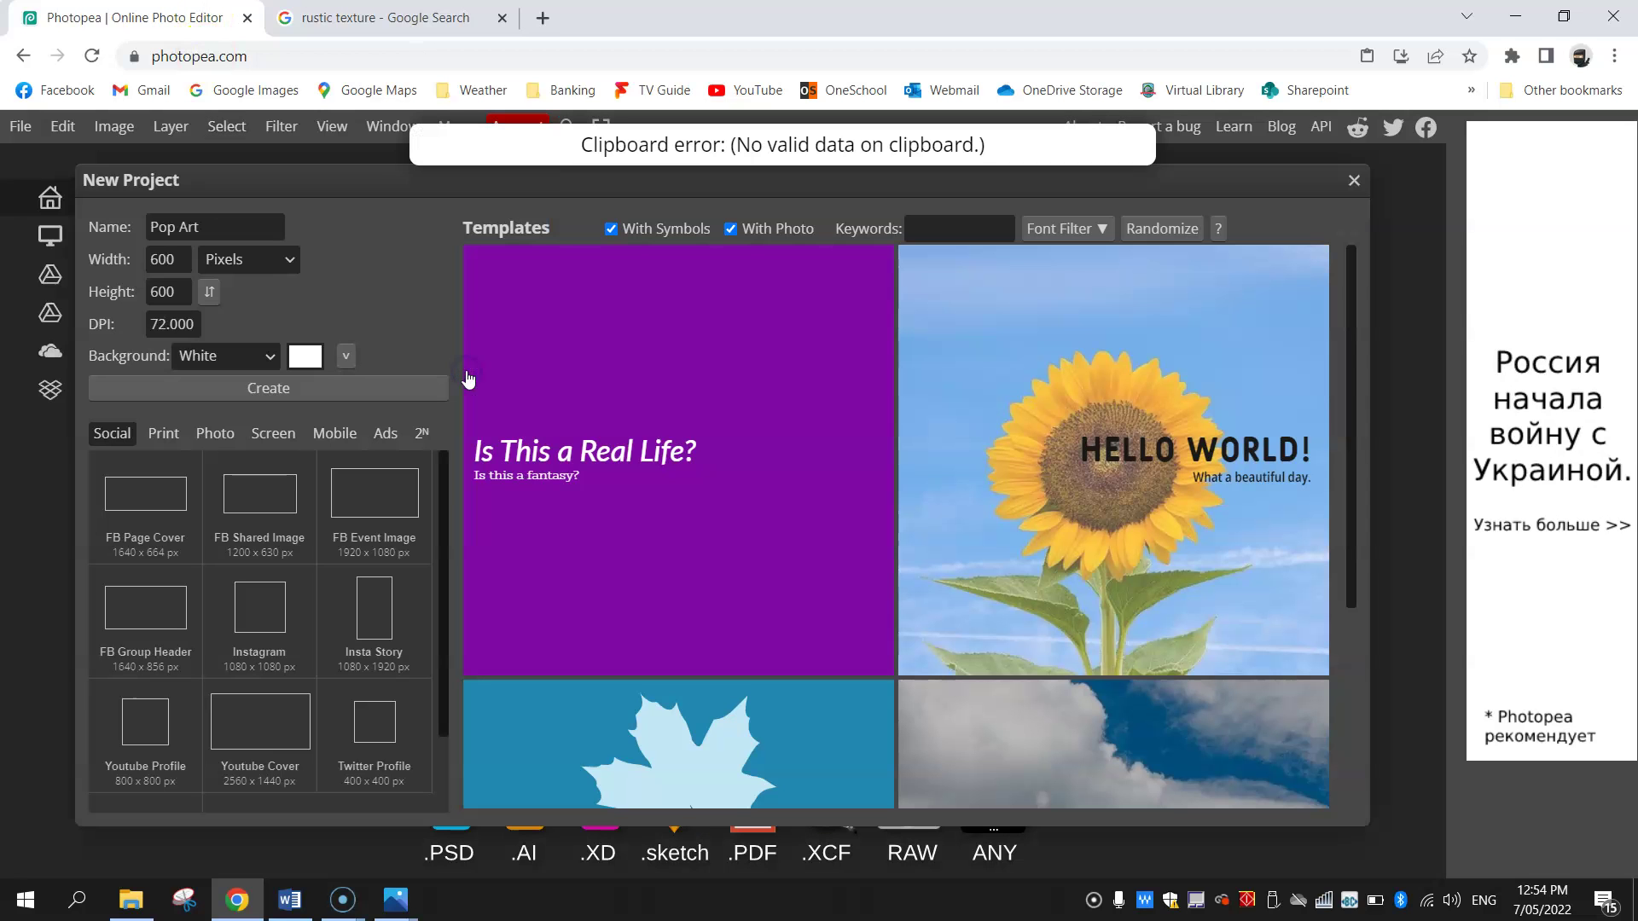
{"action": "left_click_drag", "start_coordinate": [209, 226], "coordinate": [114, 225]}
{"action": "left_click", "coordinate": [213, 225]}
{"action": "left_click_drag", "start_coordinate": [213, 225], "coordinate": [120, 224]}
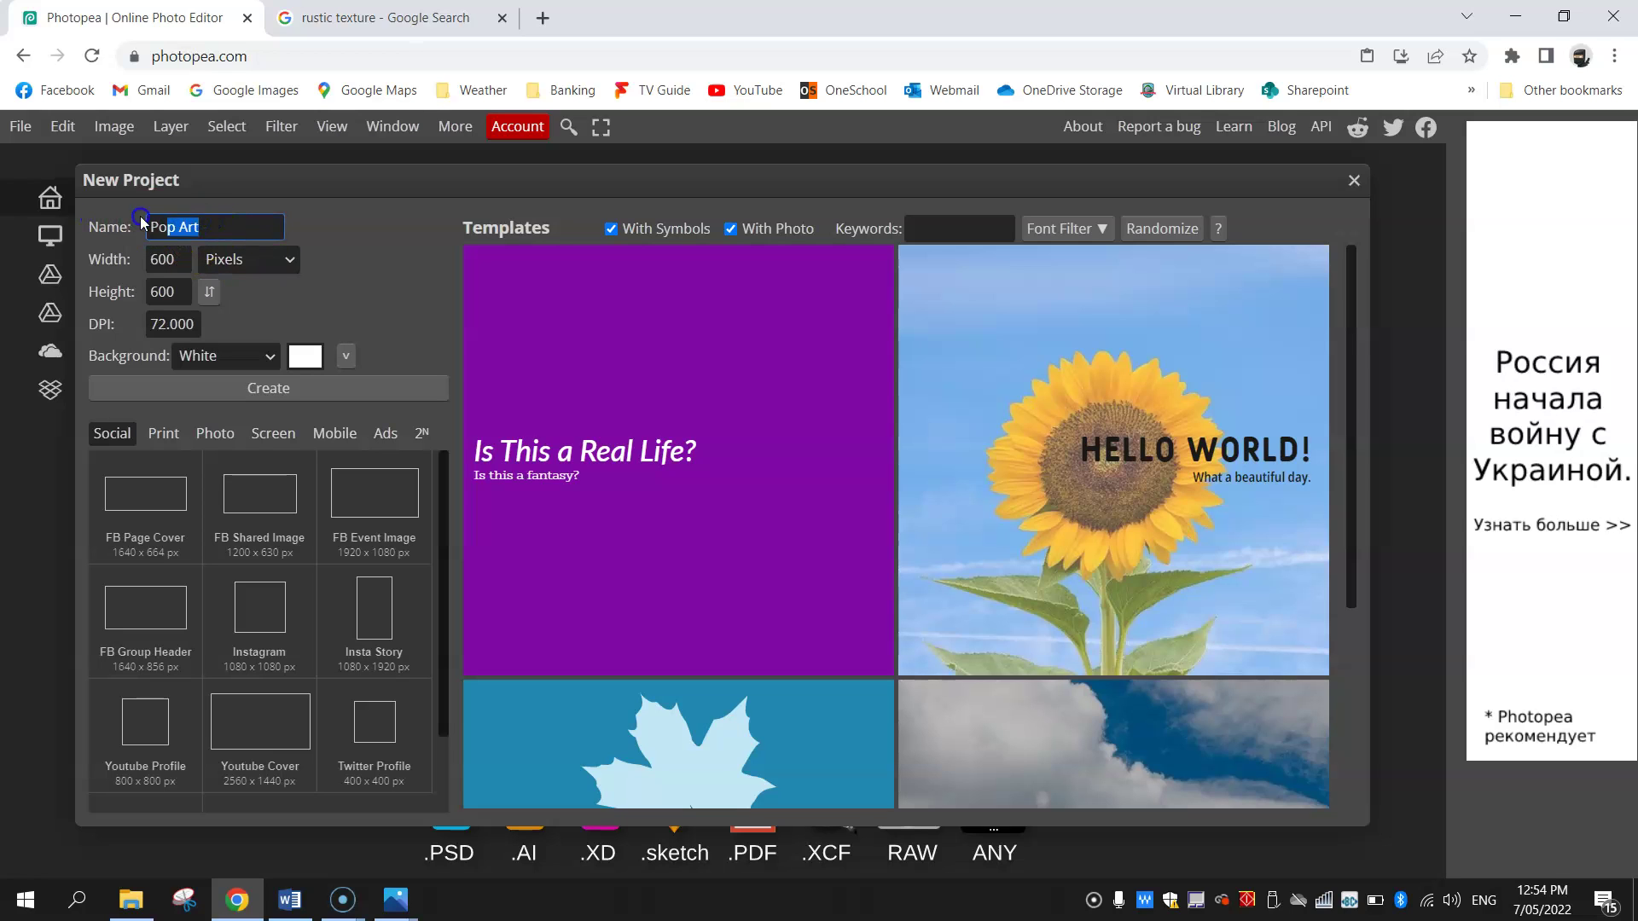
{"action": "left_click", "coordinate": [212, 224]}
Step: Set the document to 1200 × 1200 px at 72 DPI and create it
{"action": "double_click", "coordinate": [180, 259]}
{"action": "type", "text": "1200"}
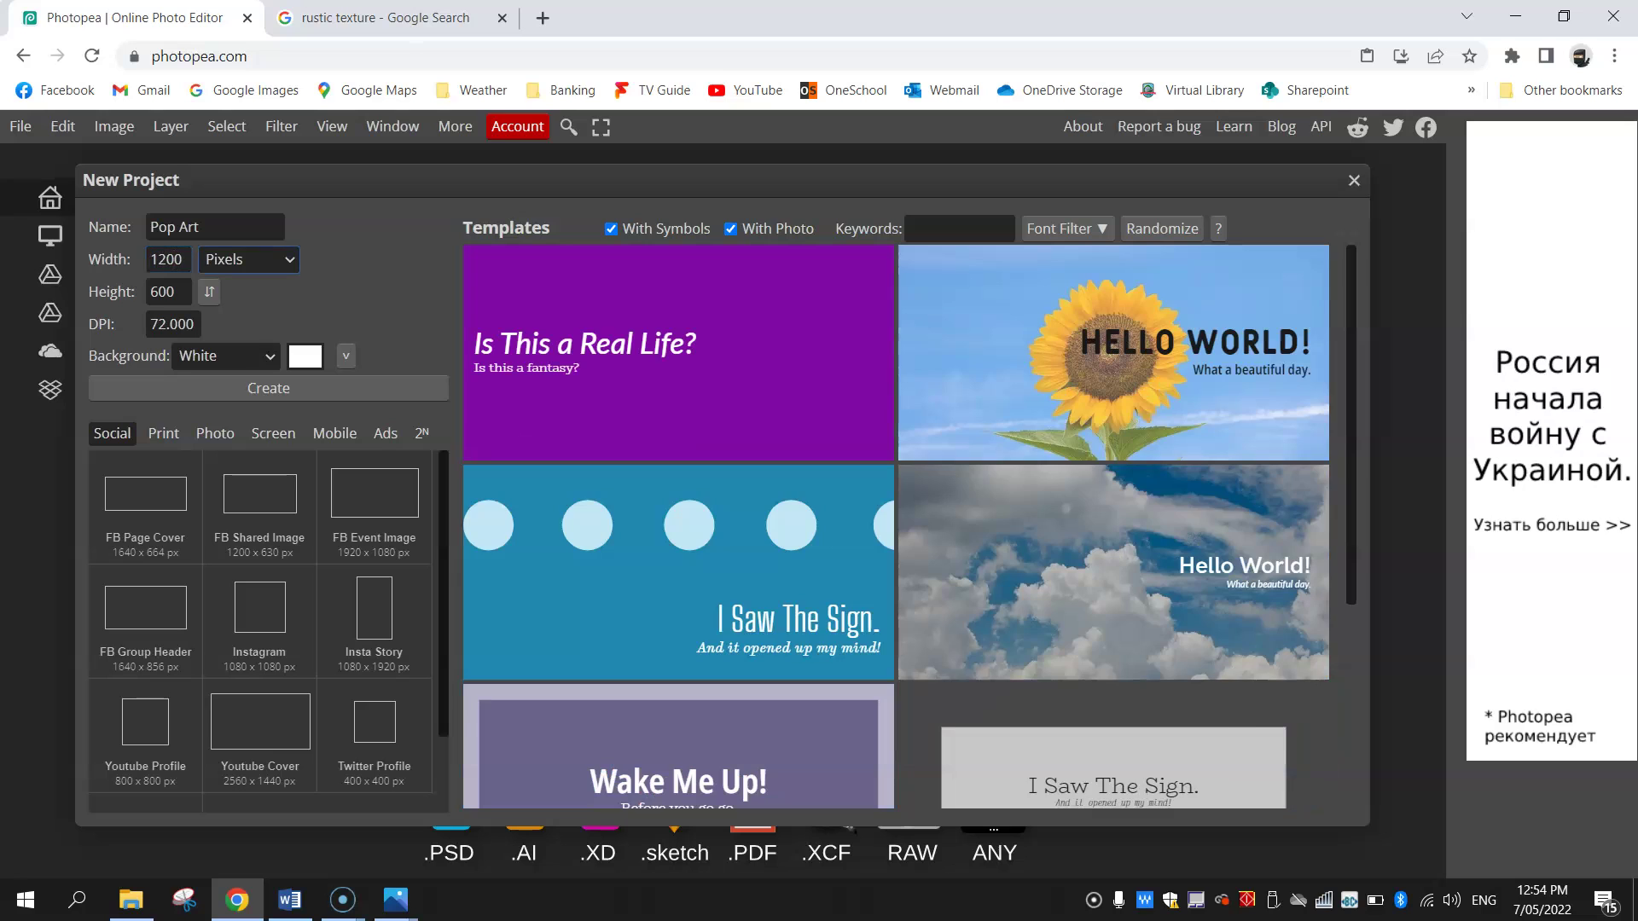
{"action": "key", "text": "Tab"}
{"action": "type", "text": "1200"}
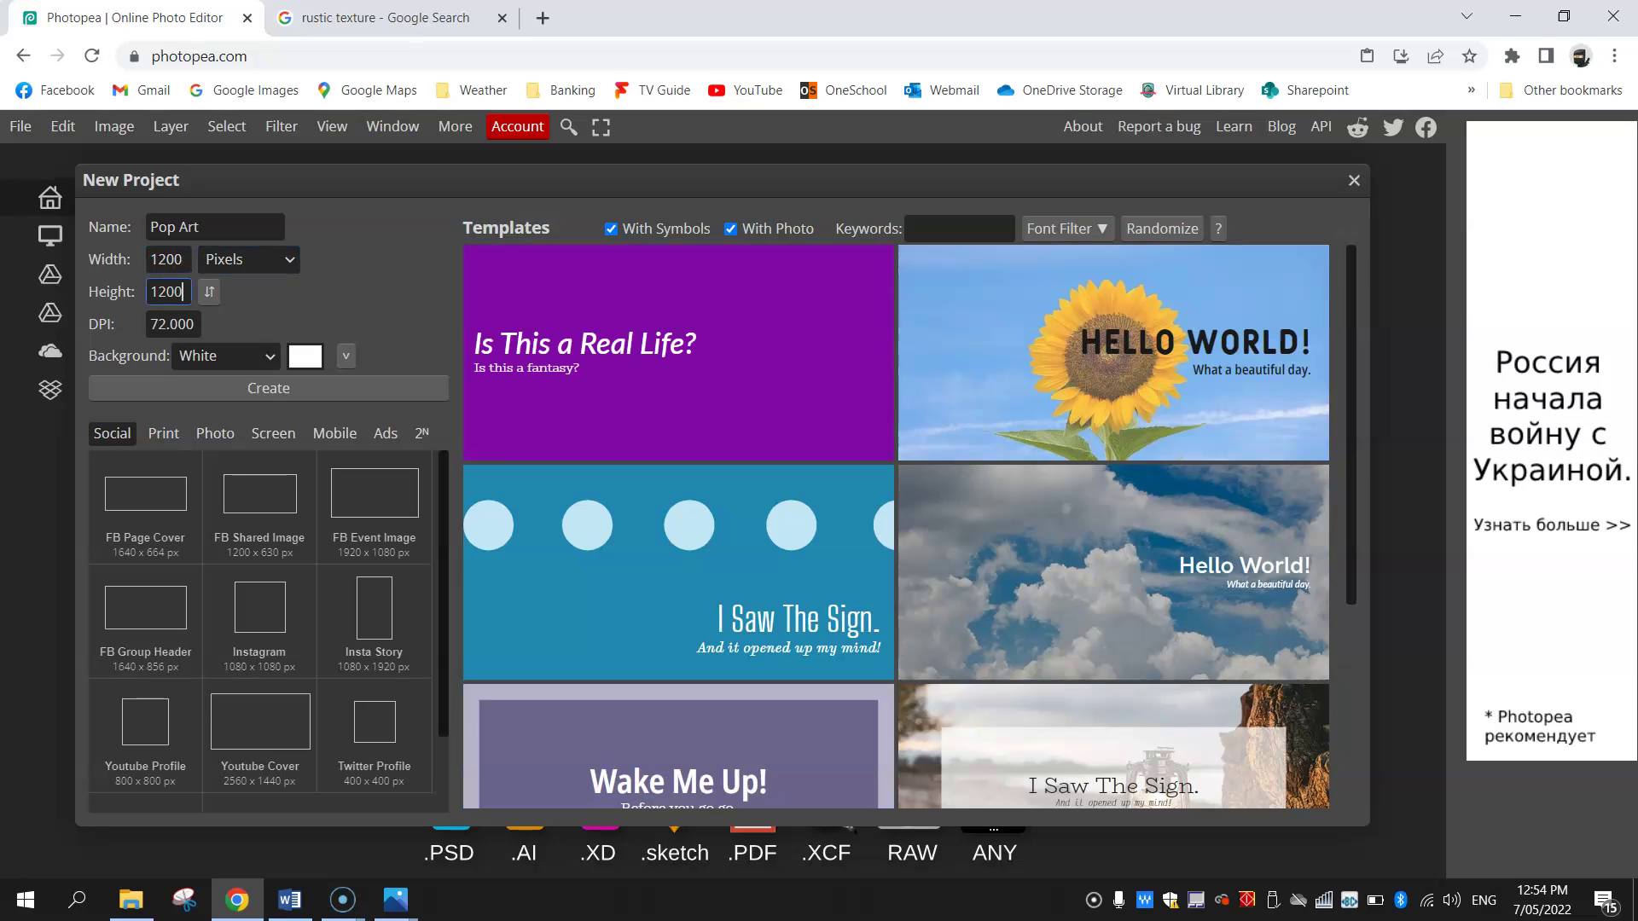
{"action": "left_click", "coordinate": [186, 324]}
{"action": "double_click", "coordinate": [150, 324]}
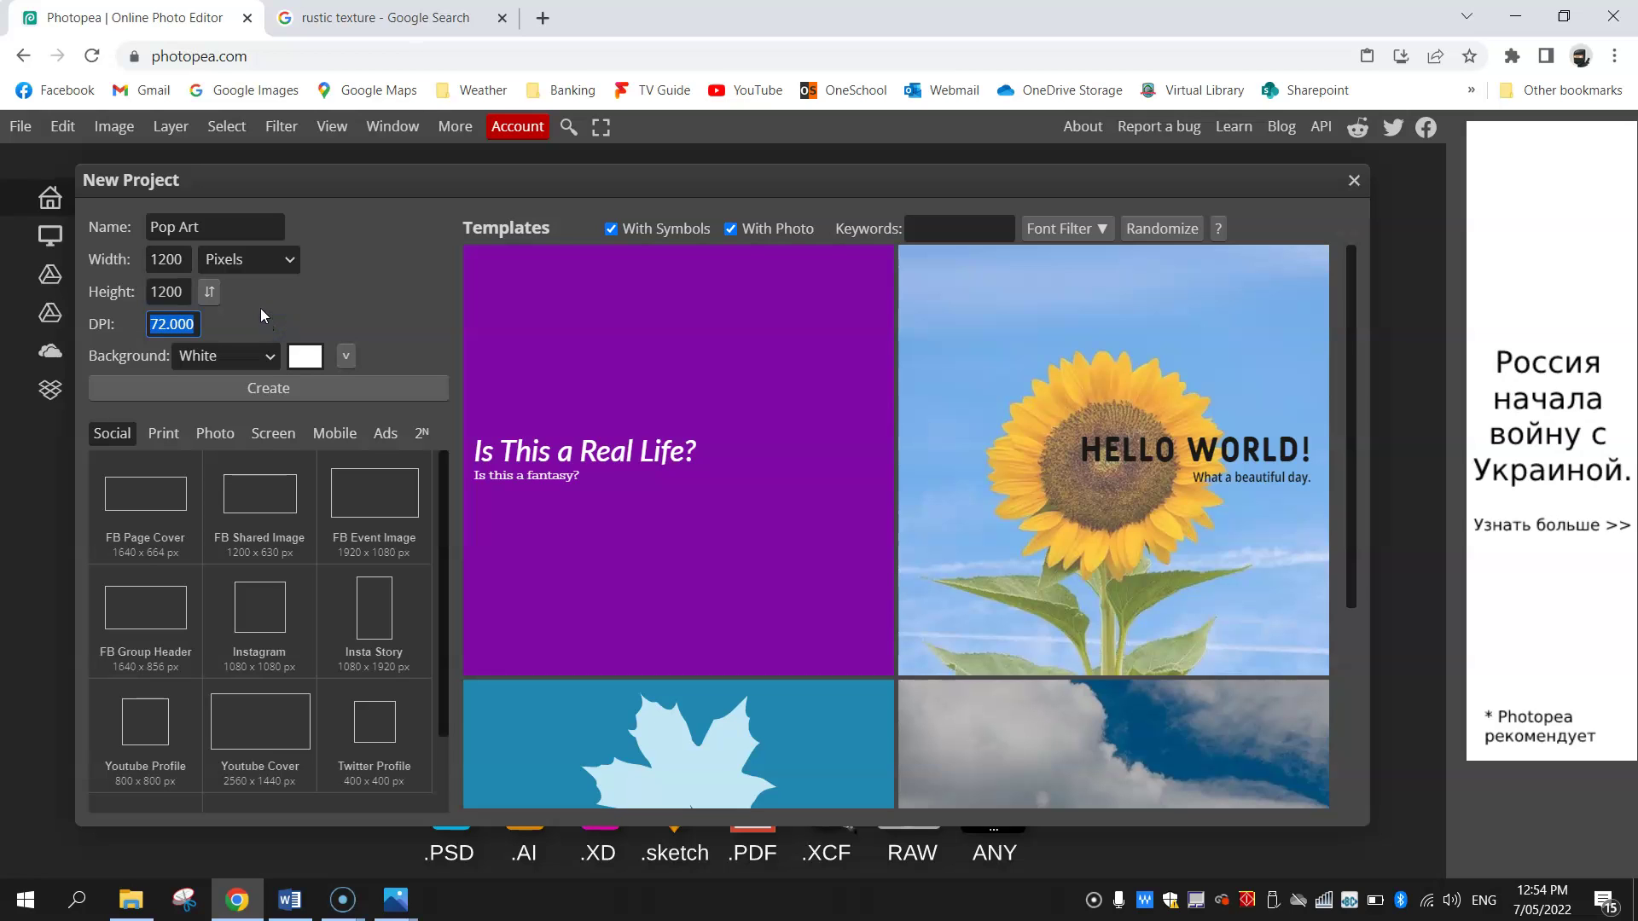
{"action": "mouse_move", "coordinate": [139, 324]}
{"action": "left_mouse_down"}
{"action": "mouse_move", "coordinate": [189, 325]}
{"action": "mouse_move", "coordinate": [171, 324]}
{"action": "left_mouse_up"}
{"action": "left_click", "coordinate": [405, 297]}
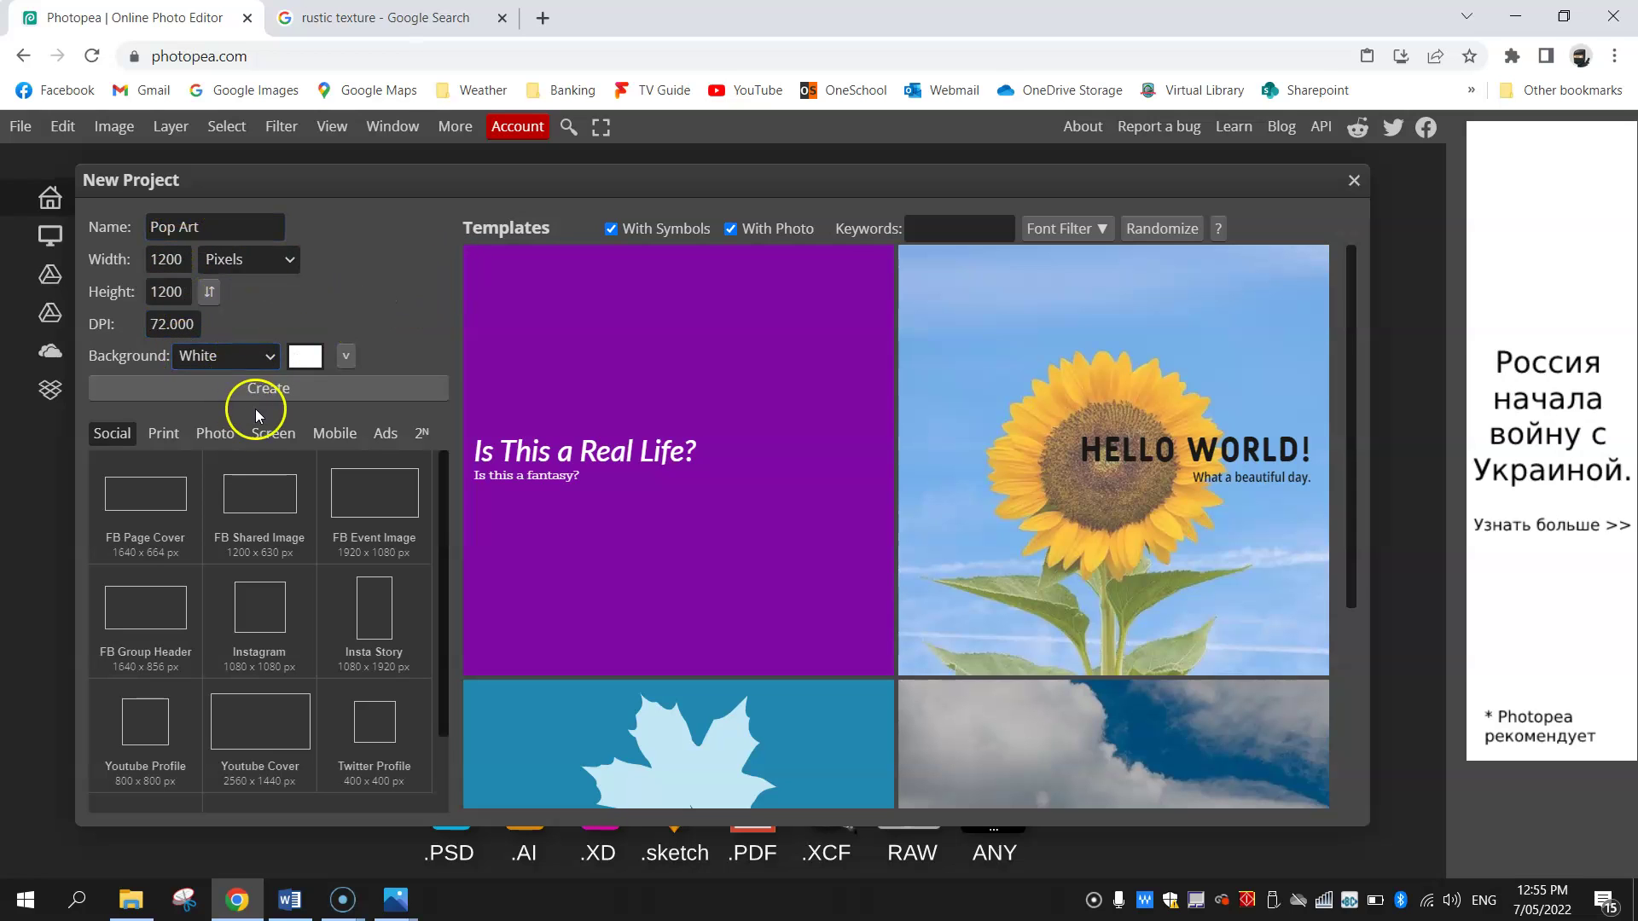
{"action": "left_click", "coordinate": [273, 386]}
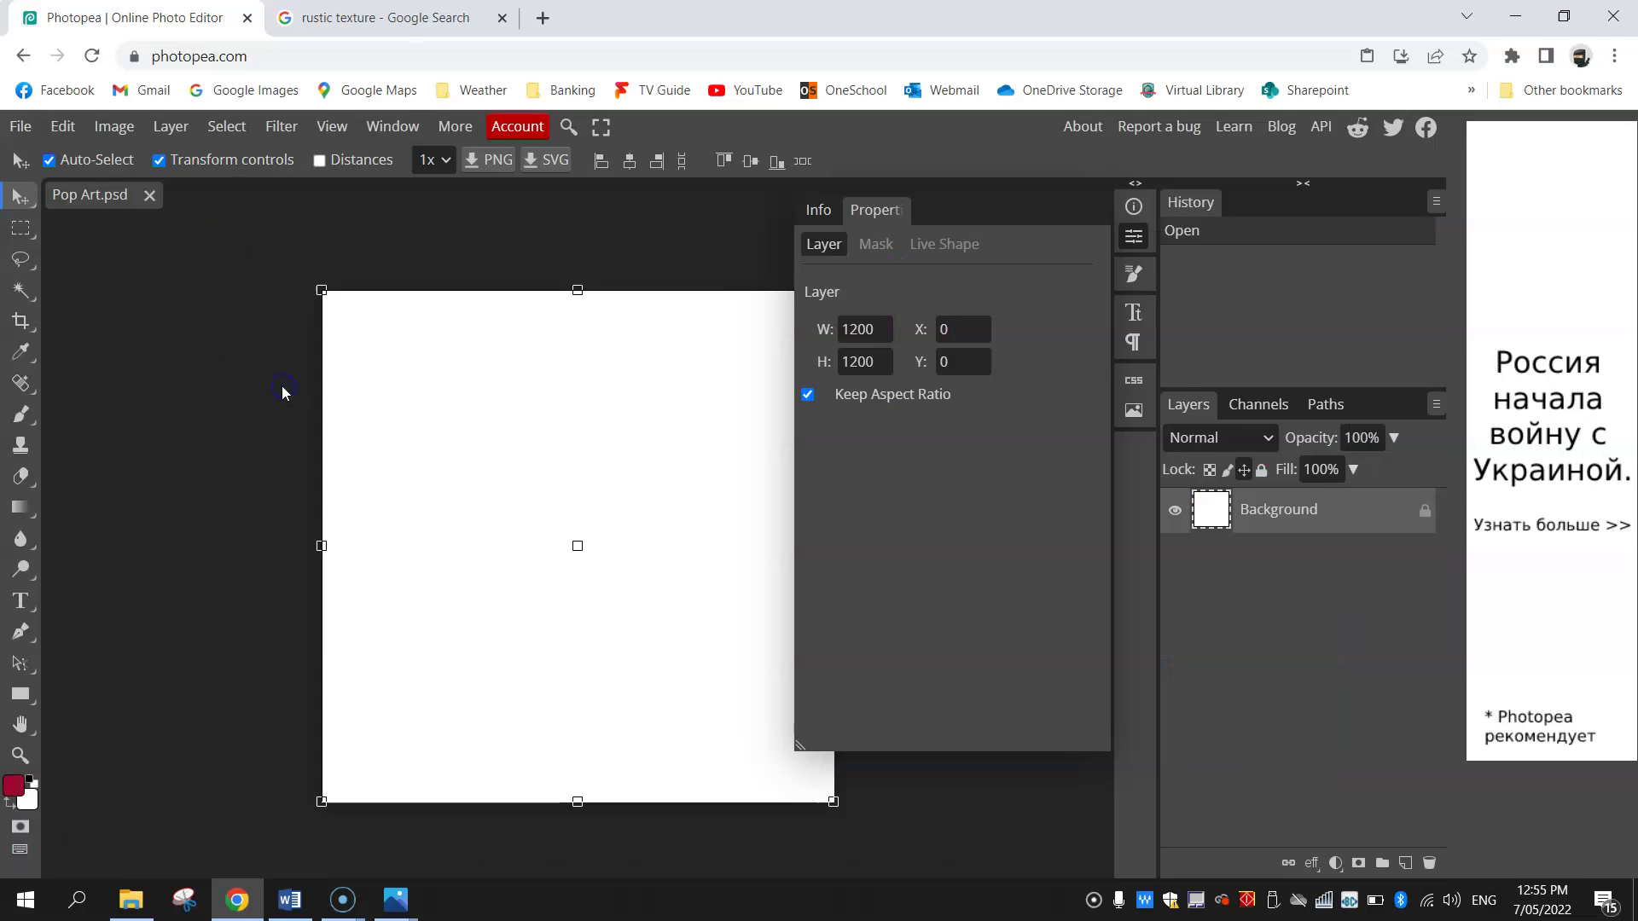
{"action": "left_click", "coordinate": [1128, 241]}
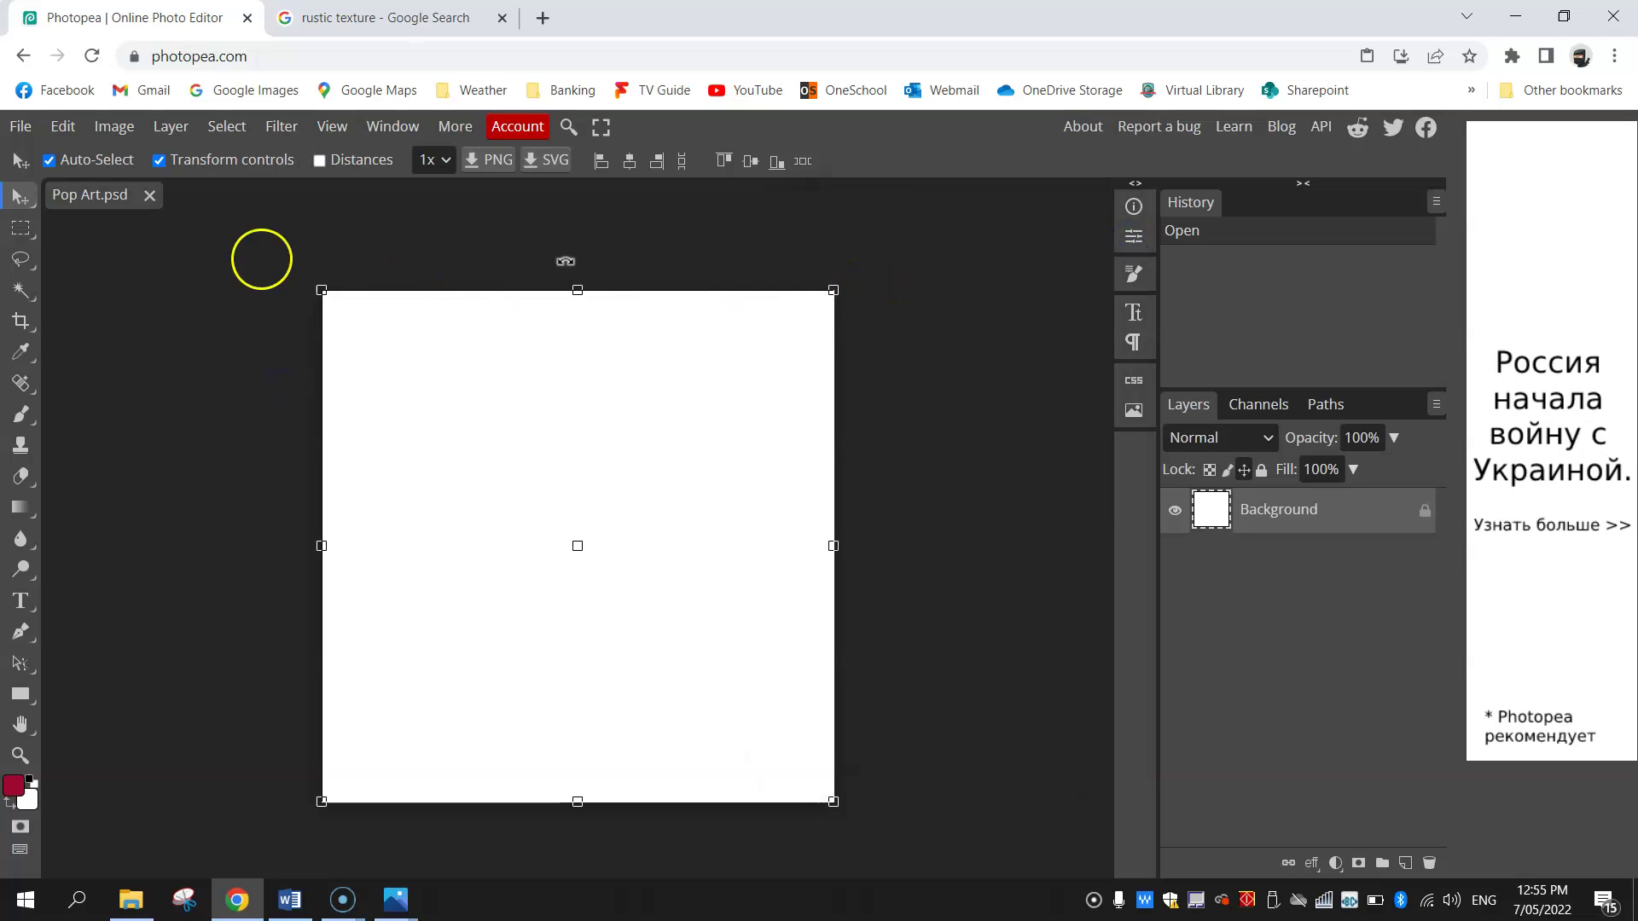
Step: Start another new project via File > New, named Model
{"action": "left_click", "coordinate": [95, 318]}
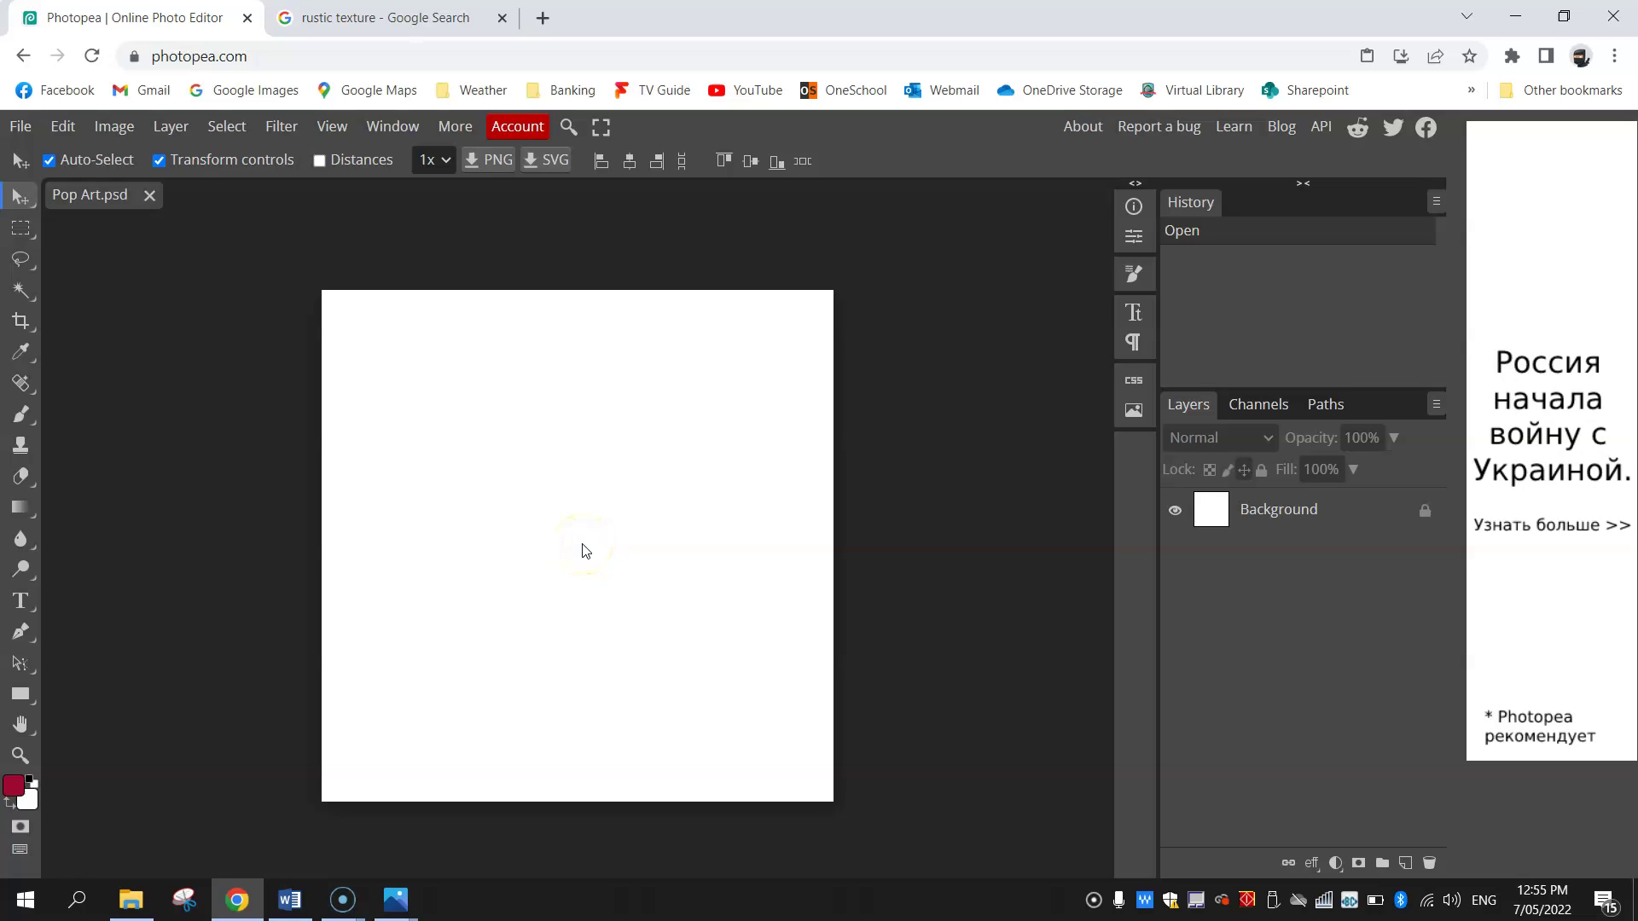
{"action": "left_click", "coordinate": [20, 126]}
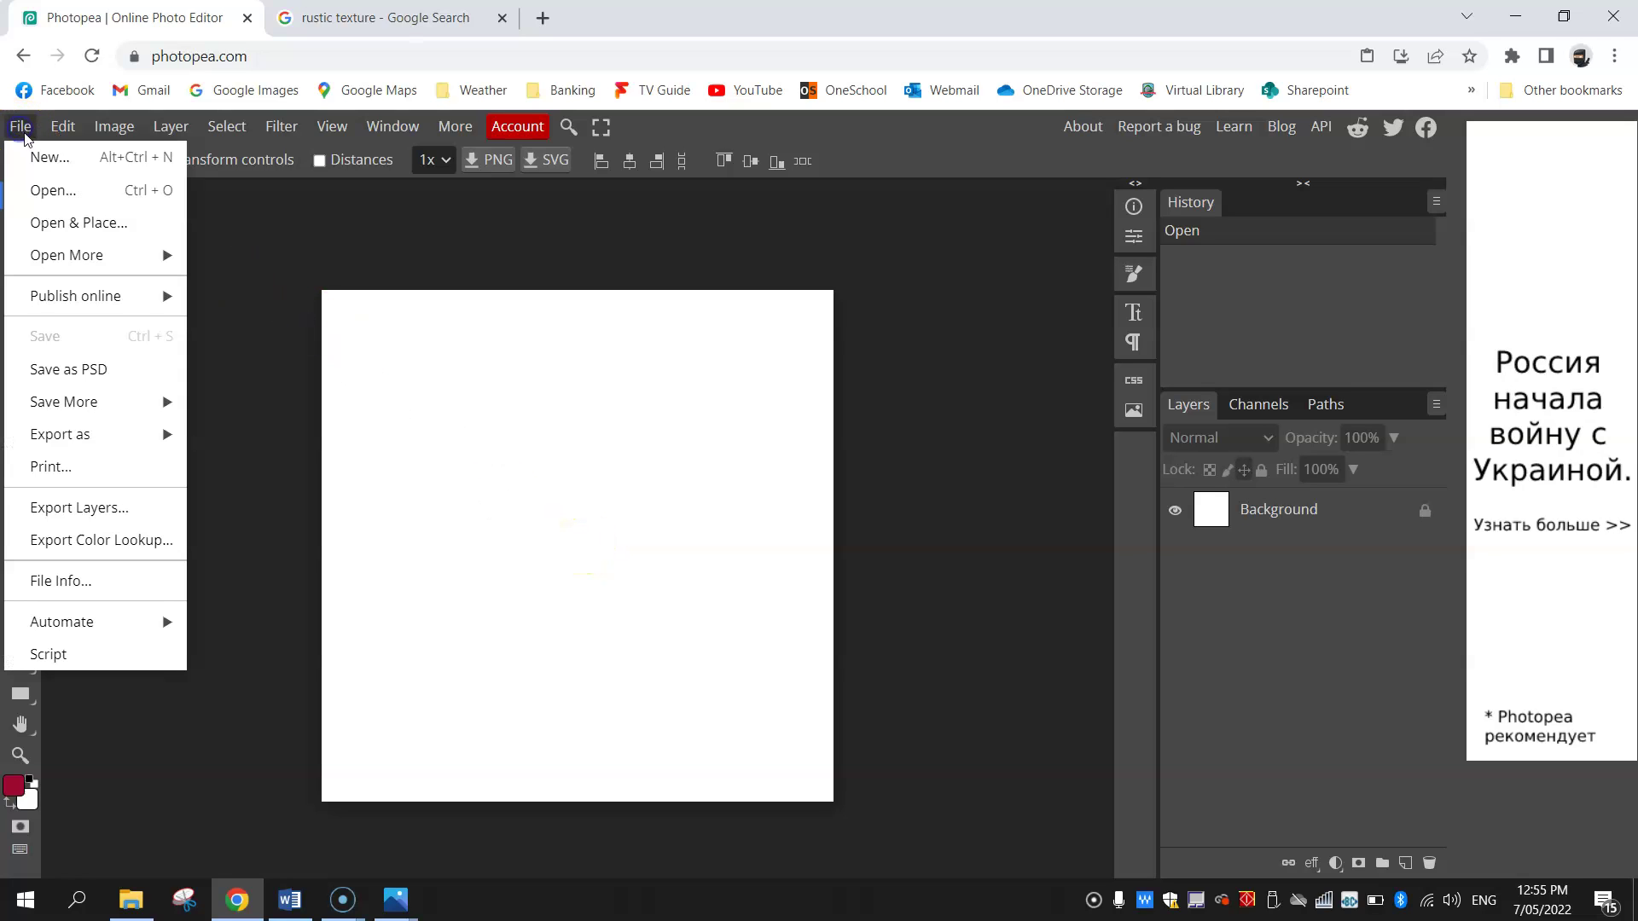
{"action": "left_click", "coordinate": [78, 162]}
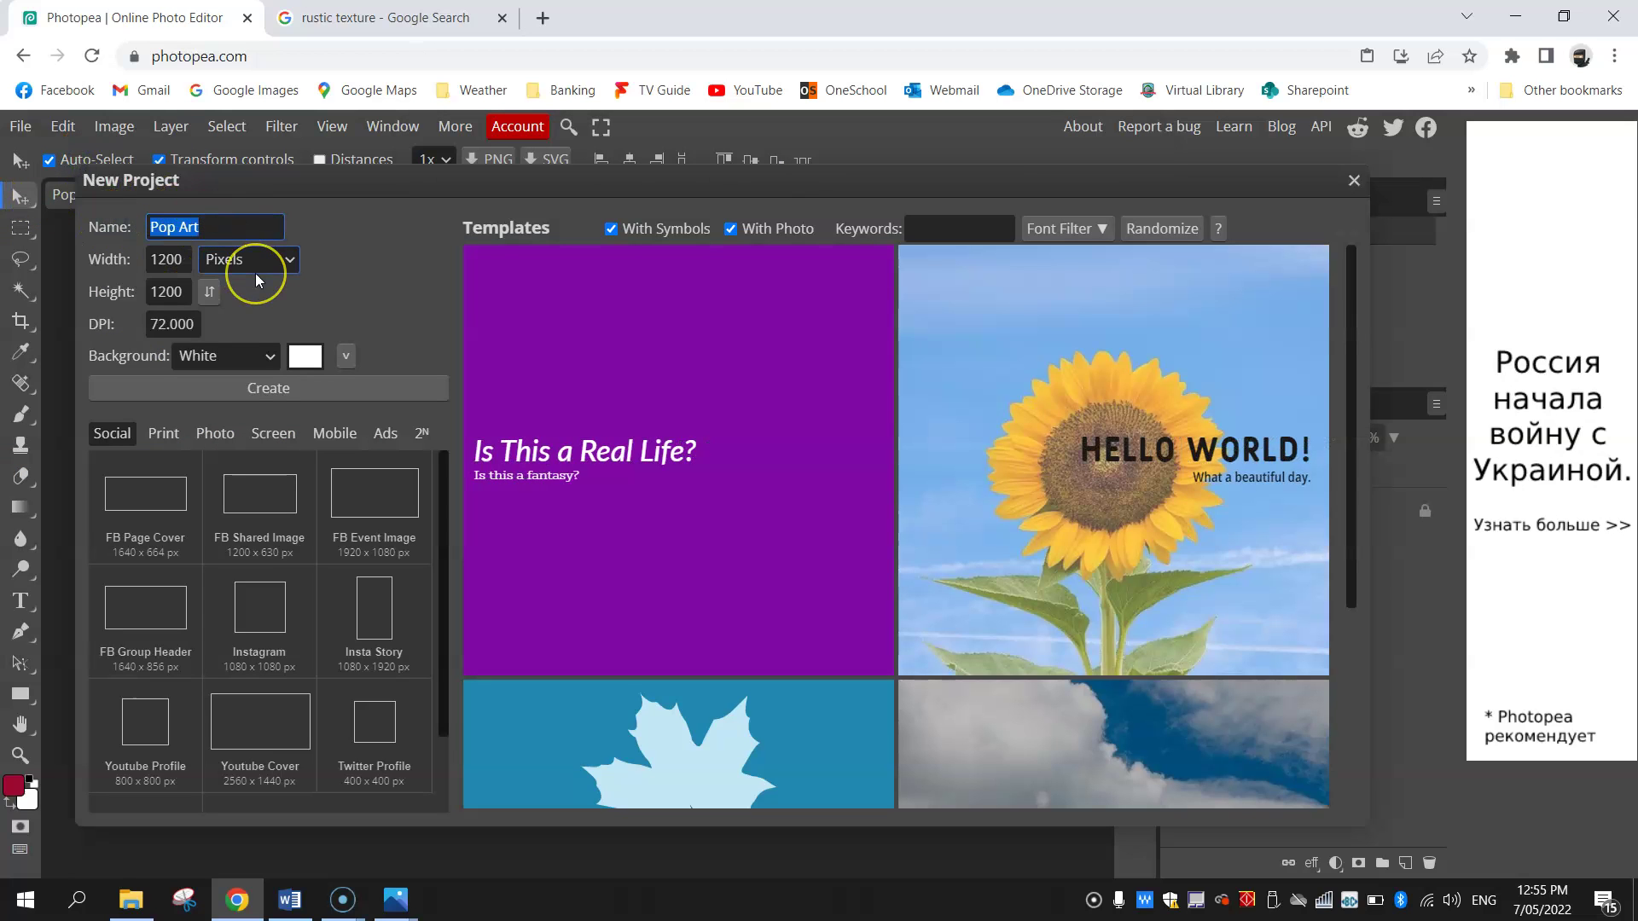
{"action": "type", "text": "Model"}
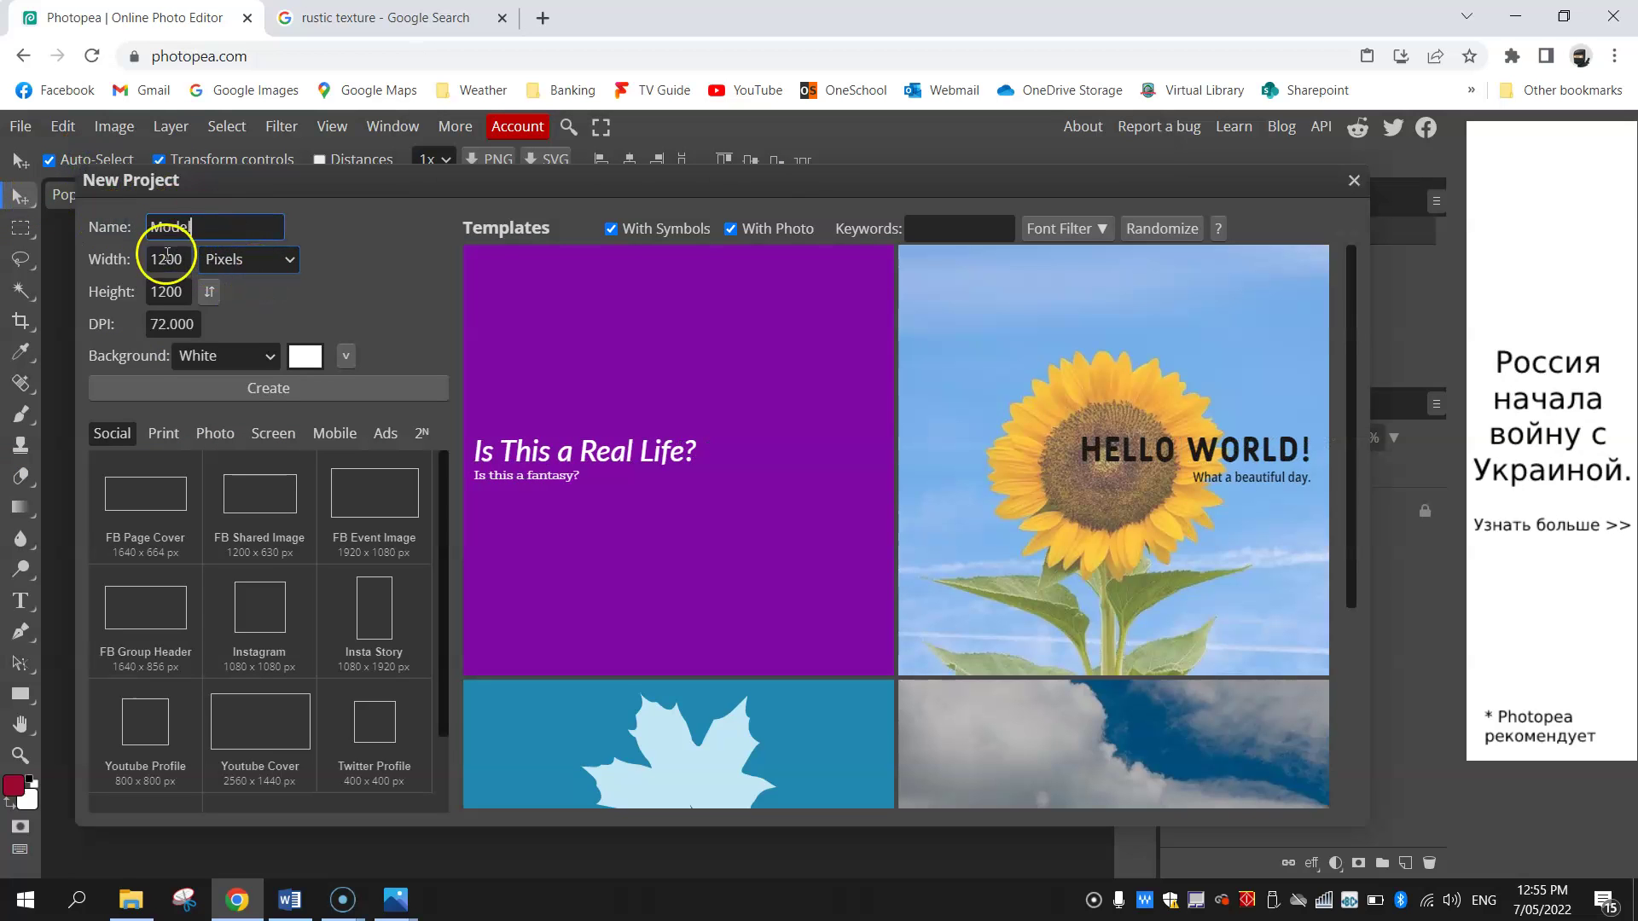
Step: Create Model at 600 × 600 px, then return to the Pop Art document
{"action": "double_click", "coordinate": [167, 254]}
{"action": "type", "text": "600"}
{"action": "key", "text": "Tab"}
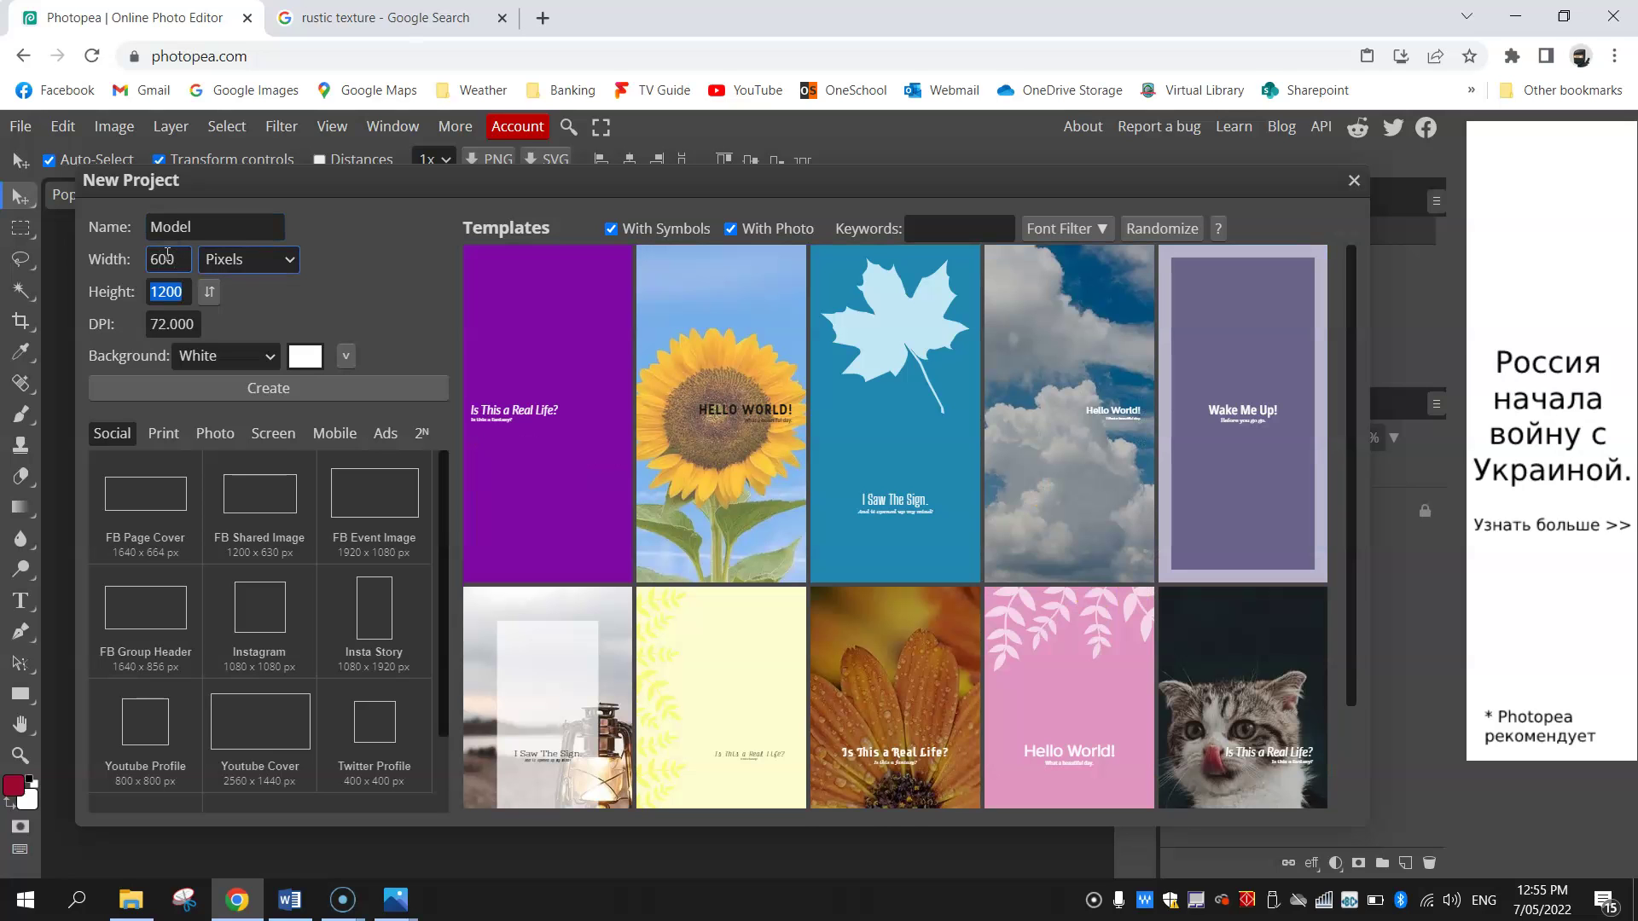
{"action": "type", "text": "600"}
{"action": "left_click", "coordinate": [183, 267]}
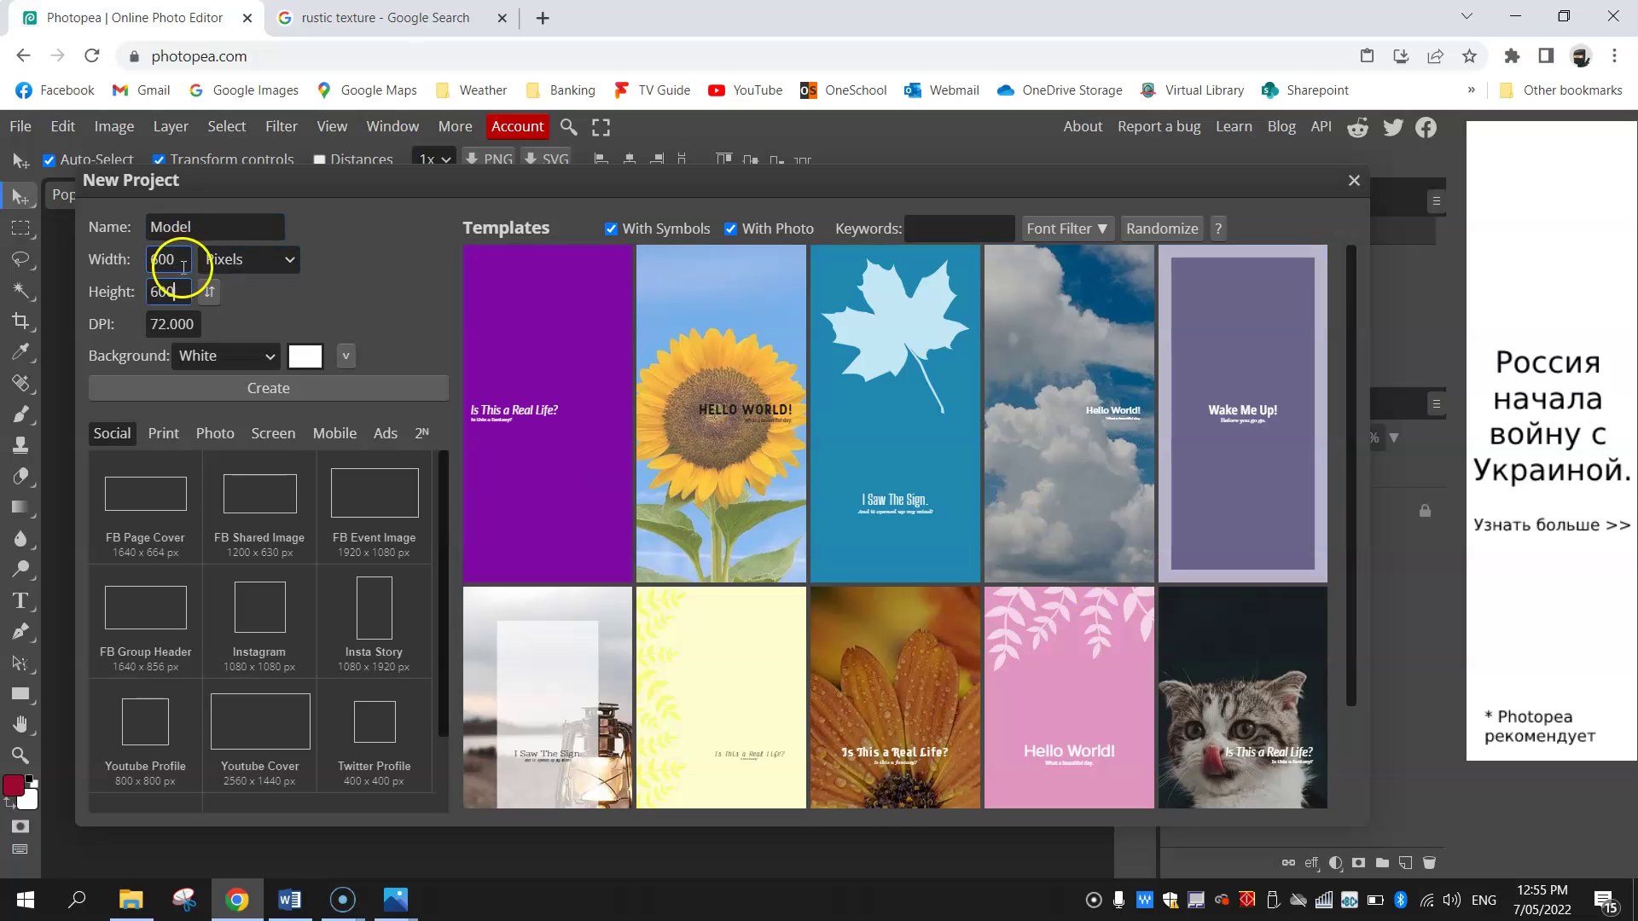
{"action": "double_click", "coordinate": [170, 324]}
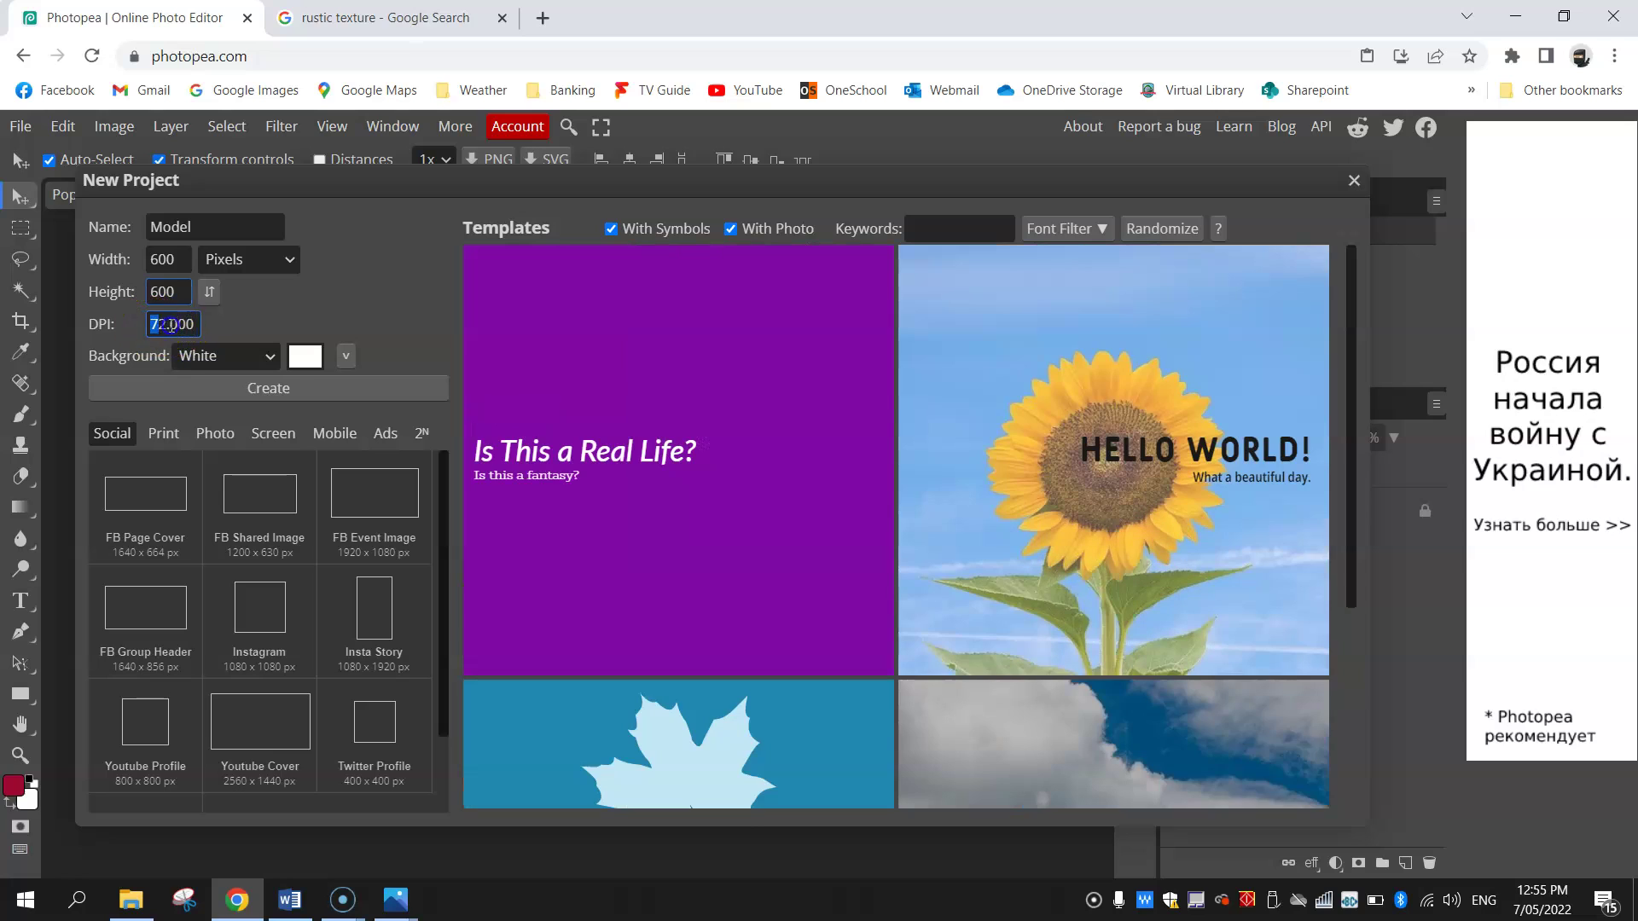
{"action": "left_click", "coordinate": [202, 333]}
{"action": "left_click", "coordinate": [202, 334]}
{"action": "left_click", "coordinate": [308, 316]}
{"action": "left_click", "coordinate": [263, 394]}
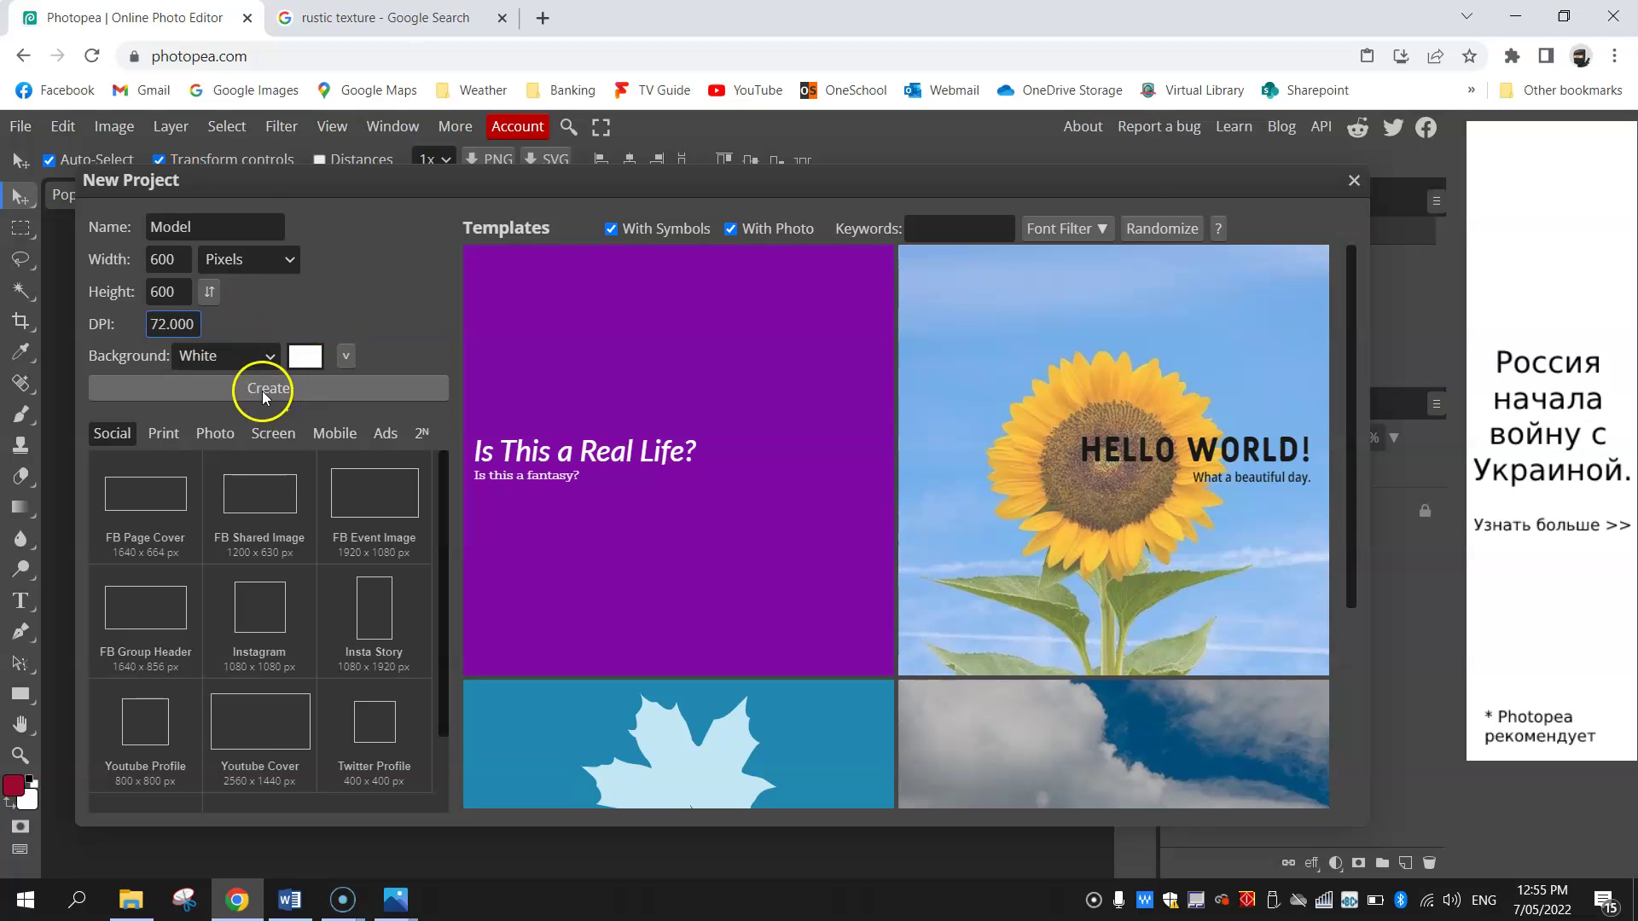
{"action": "left_click", "coordinate": [175, 293]}
{"action": "left_click", "coordinate": [110, 196]}
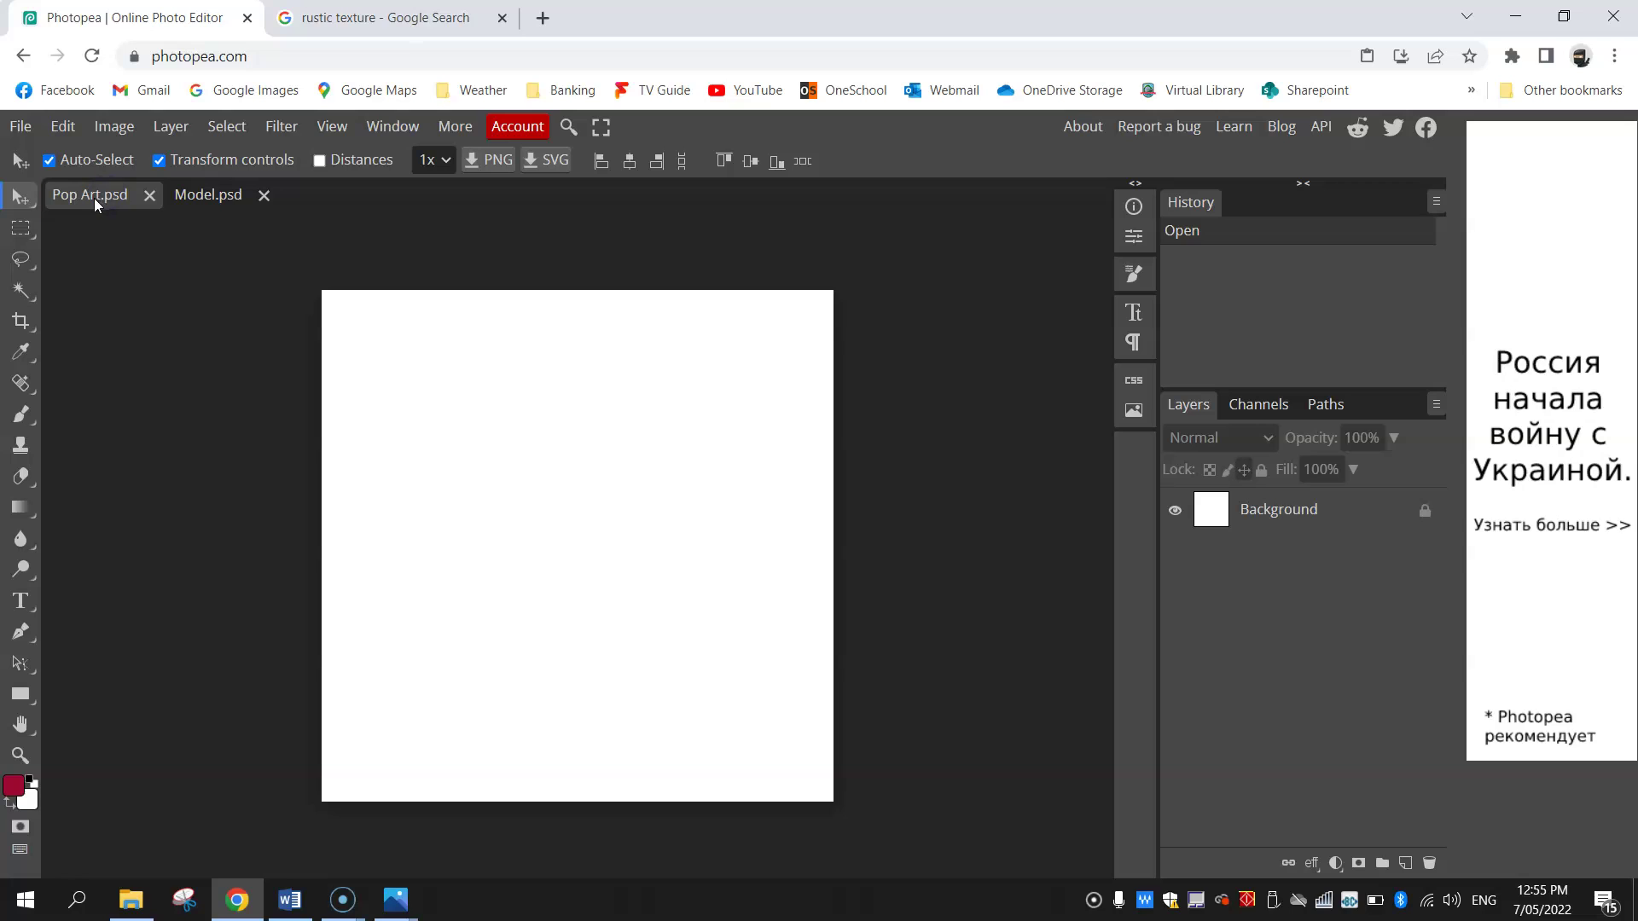
Step: Place Portrait.jpg into Model.psd with File > Open & Place
{"action": "left_click", "coordinate": [99, 195]}
{"action": "left_click", "coordinate": [205, 196]}
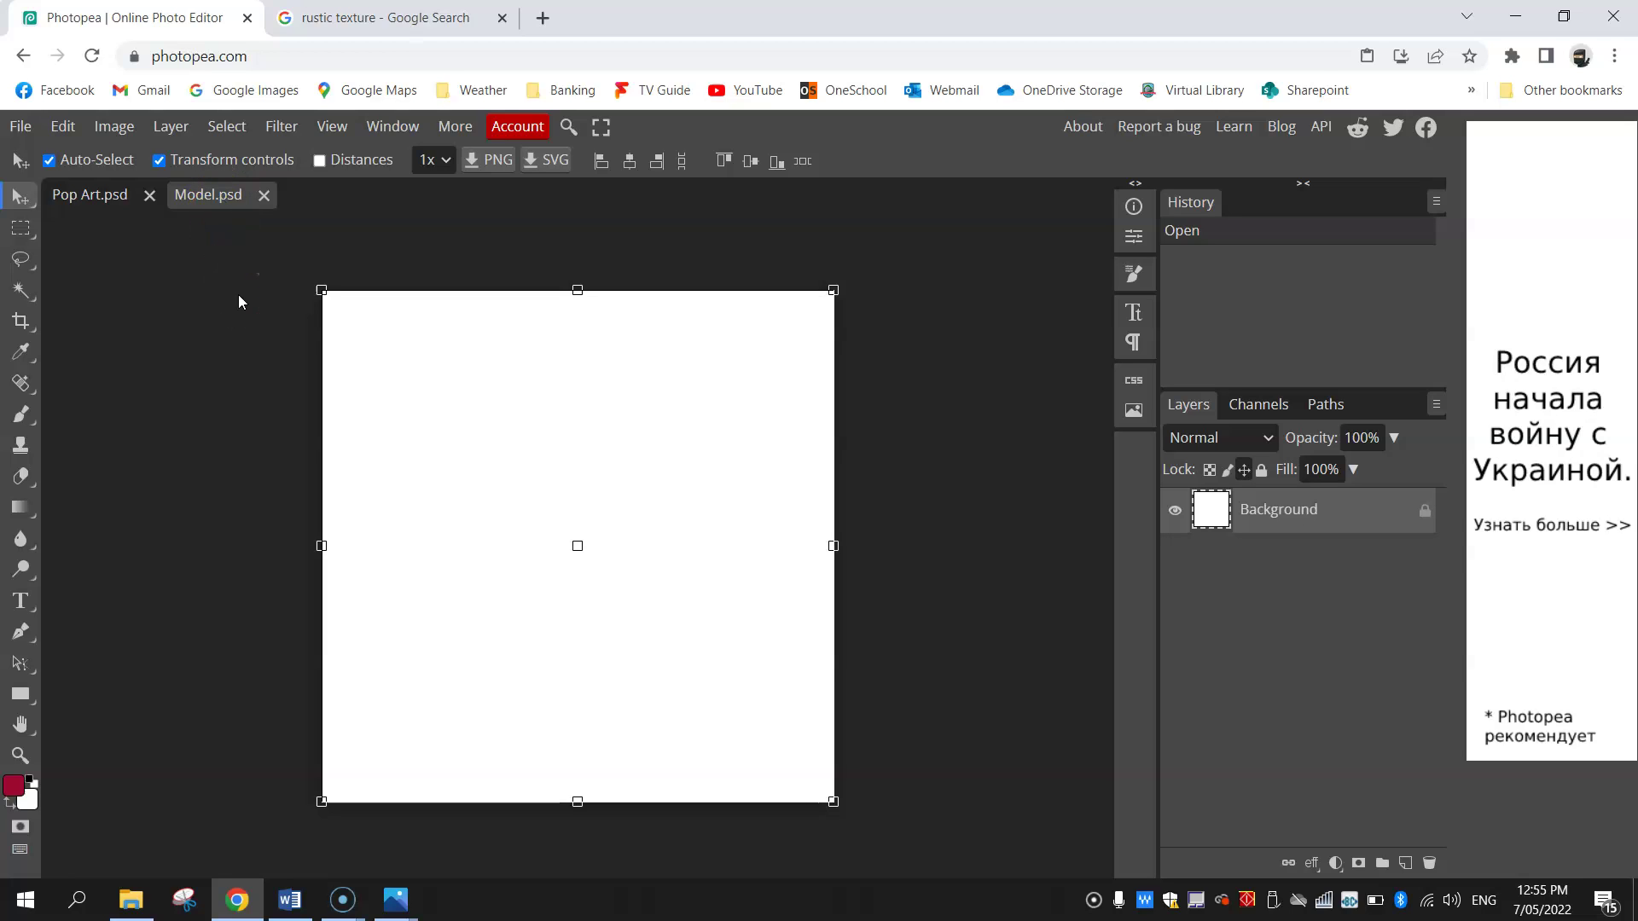
{"action": "left_click", "coordinate": [10, 128]}
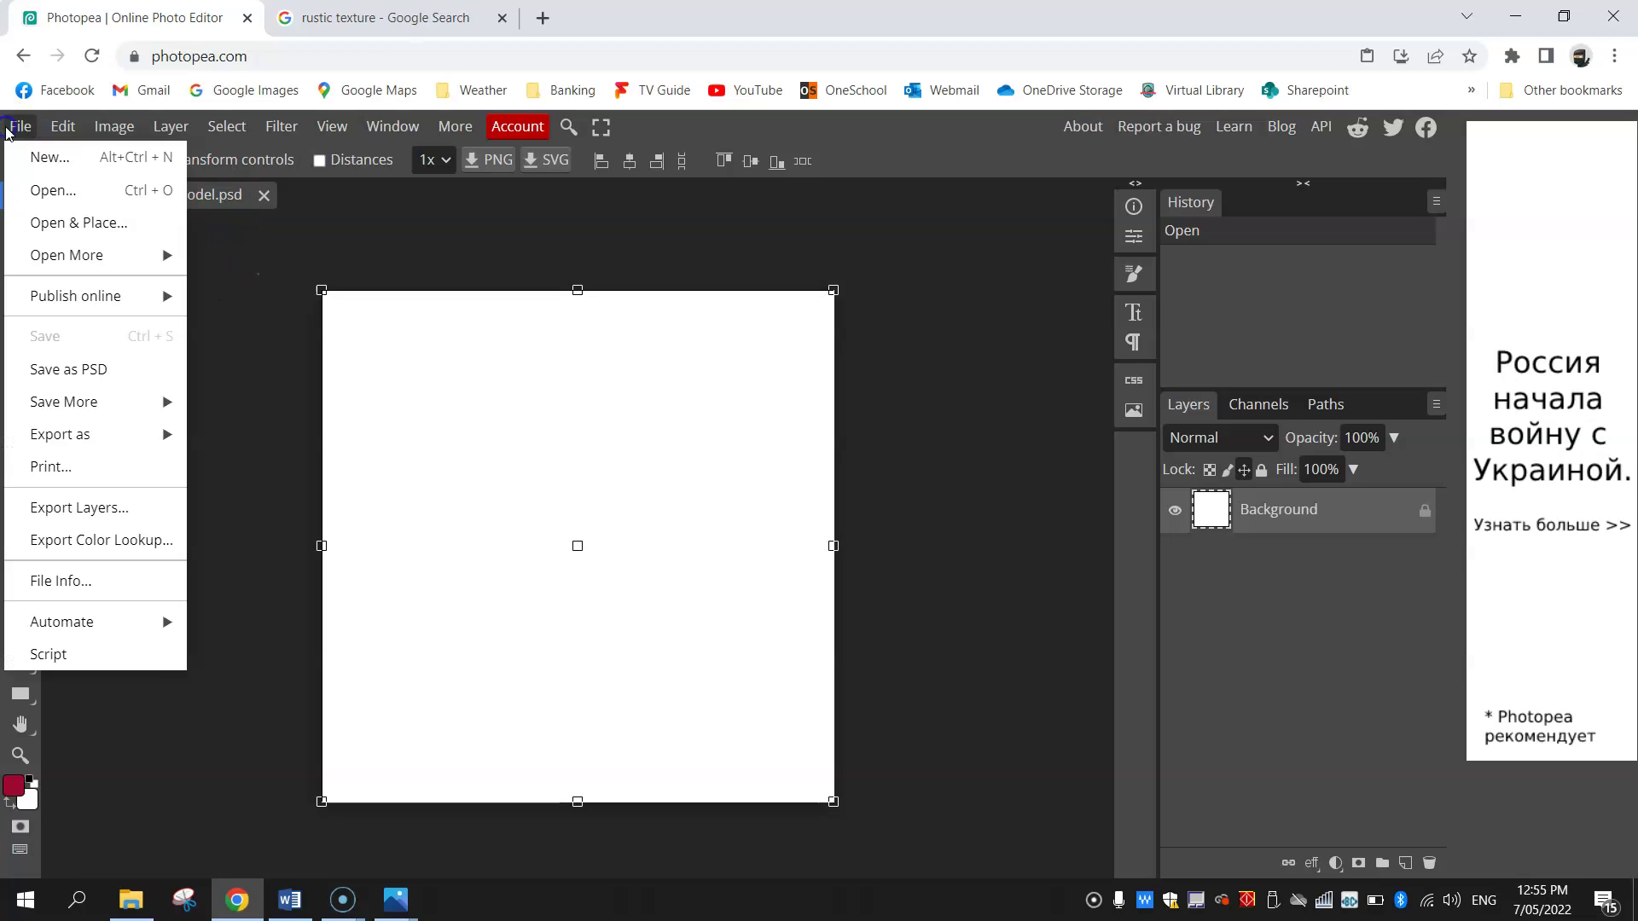
{"action": "left_click", "coordinate": [92, 226]}
{"action": "double_click", "coordinate": [911, 224]}
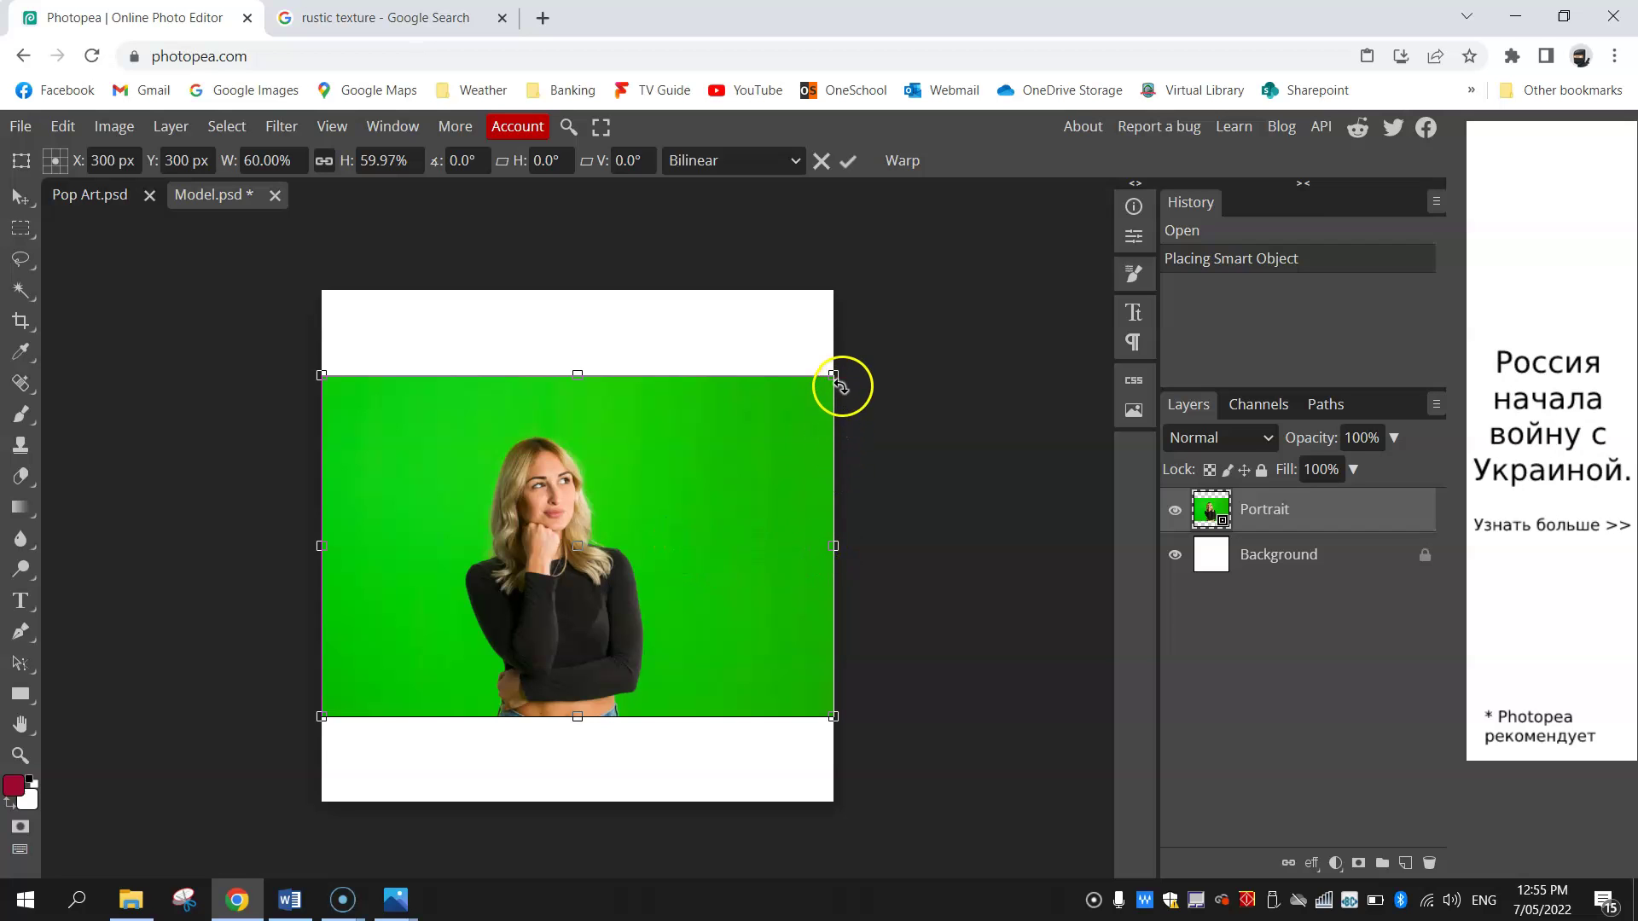
Step: Scale the portrait up to cover the whole canvas and commit the transform
{"action": "left_click_drag", "start_coordinate": [834, 374], "coordinate": [1135, 183]}
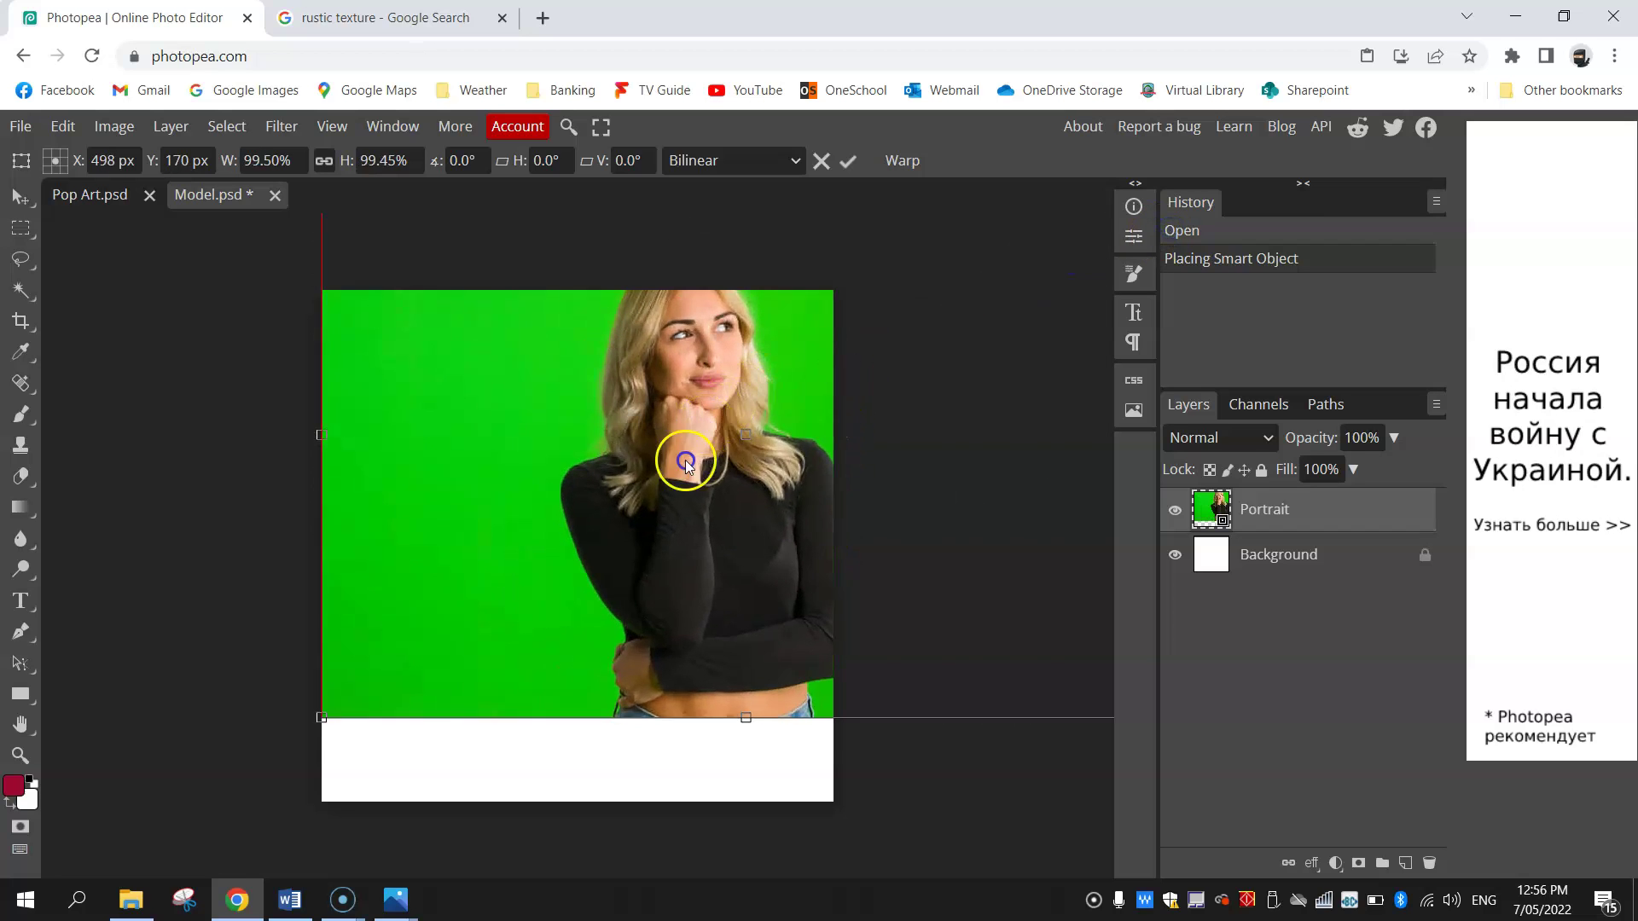
{"action": "left_click_drag", "start_coordinate": [658, 443], "coordinate": [572, 511]}
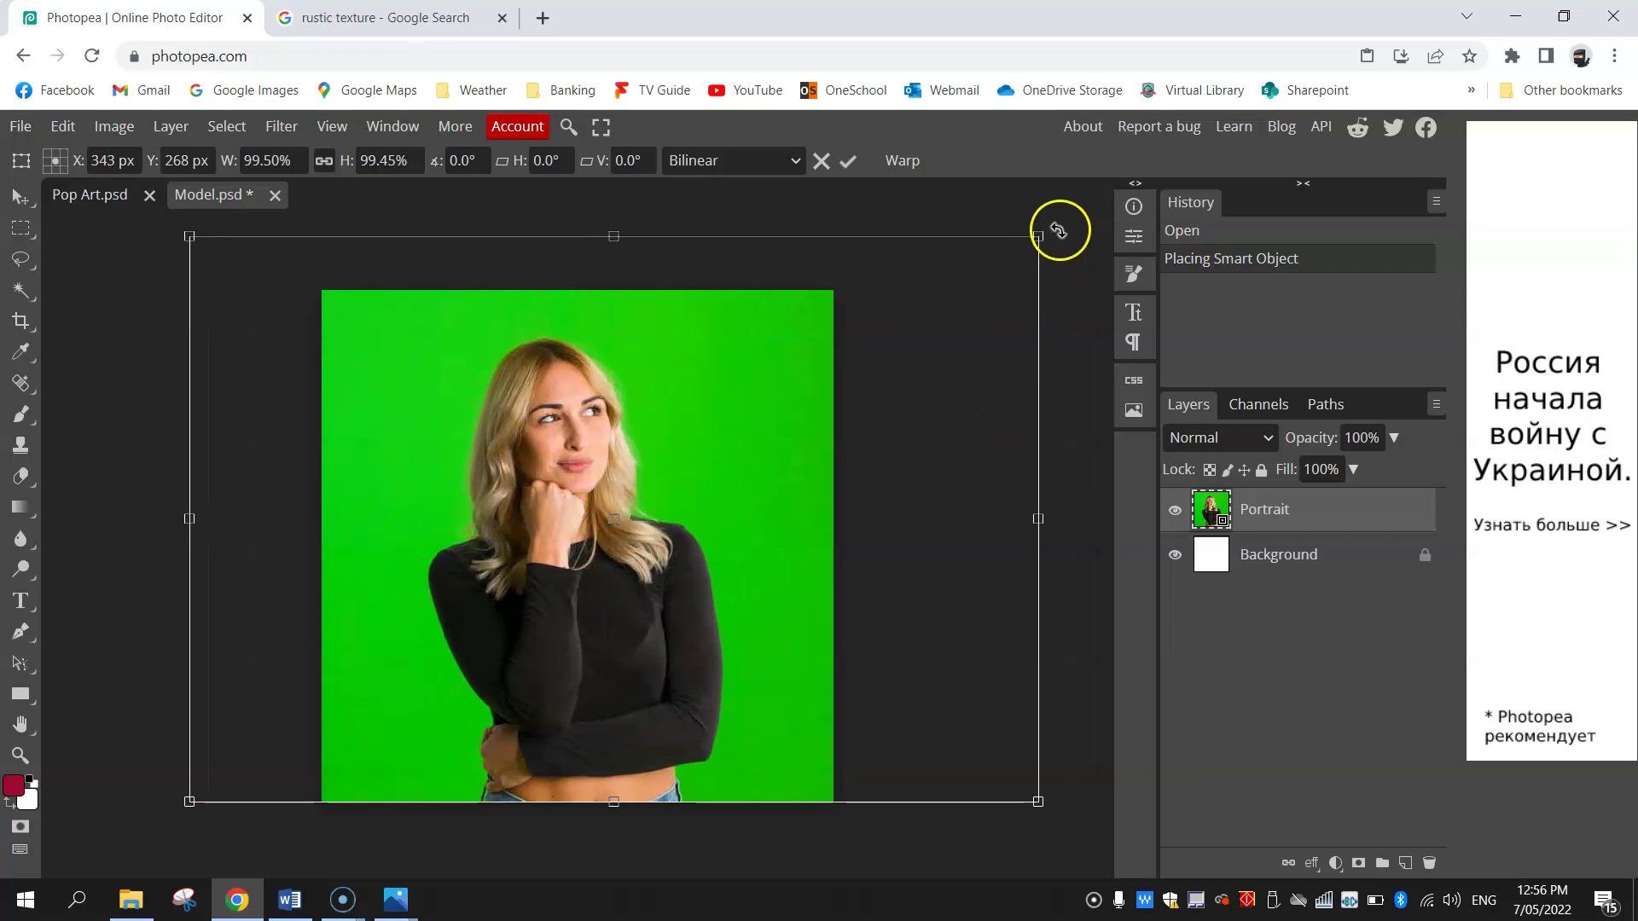
{"action": "left_click_drag", "start_coordinate": [1038, 236], "coordinate": [1044, 232]}
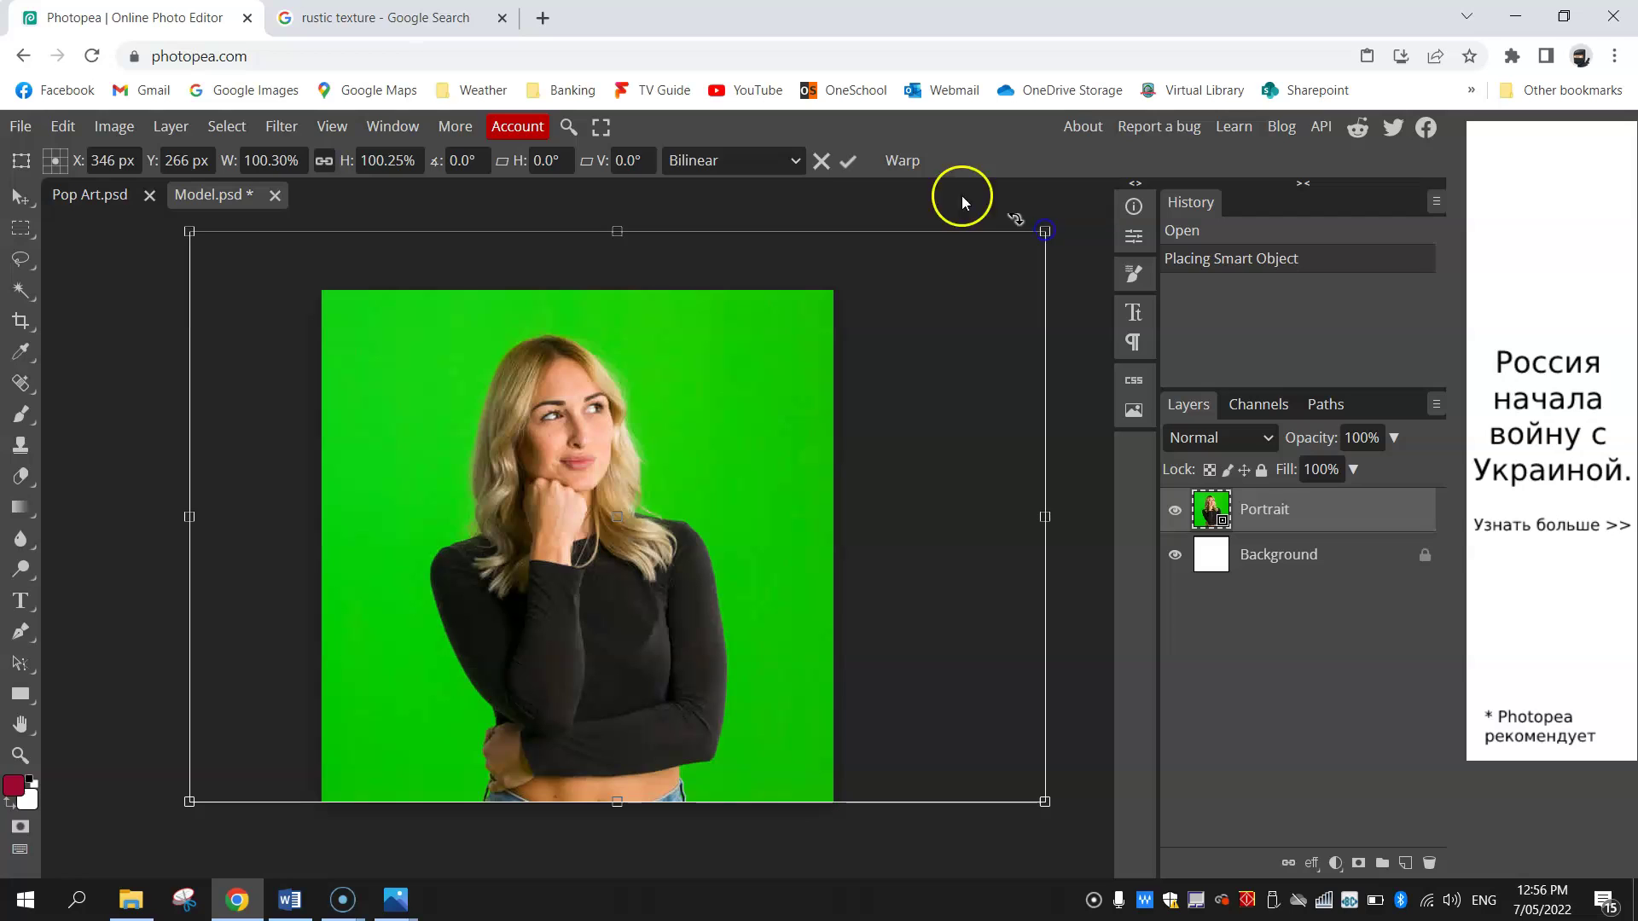
{"action": "left_click", "coordinate": [847, 163]}
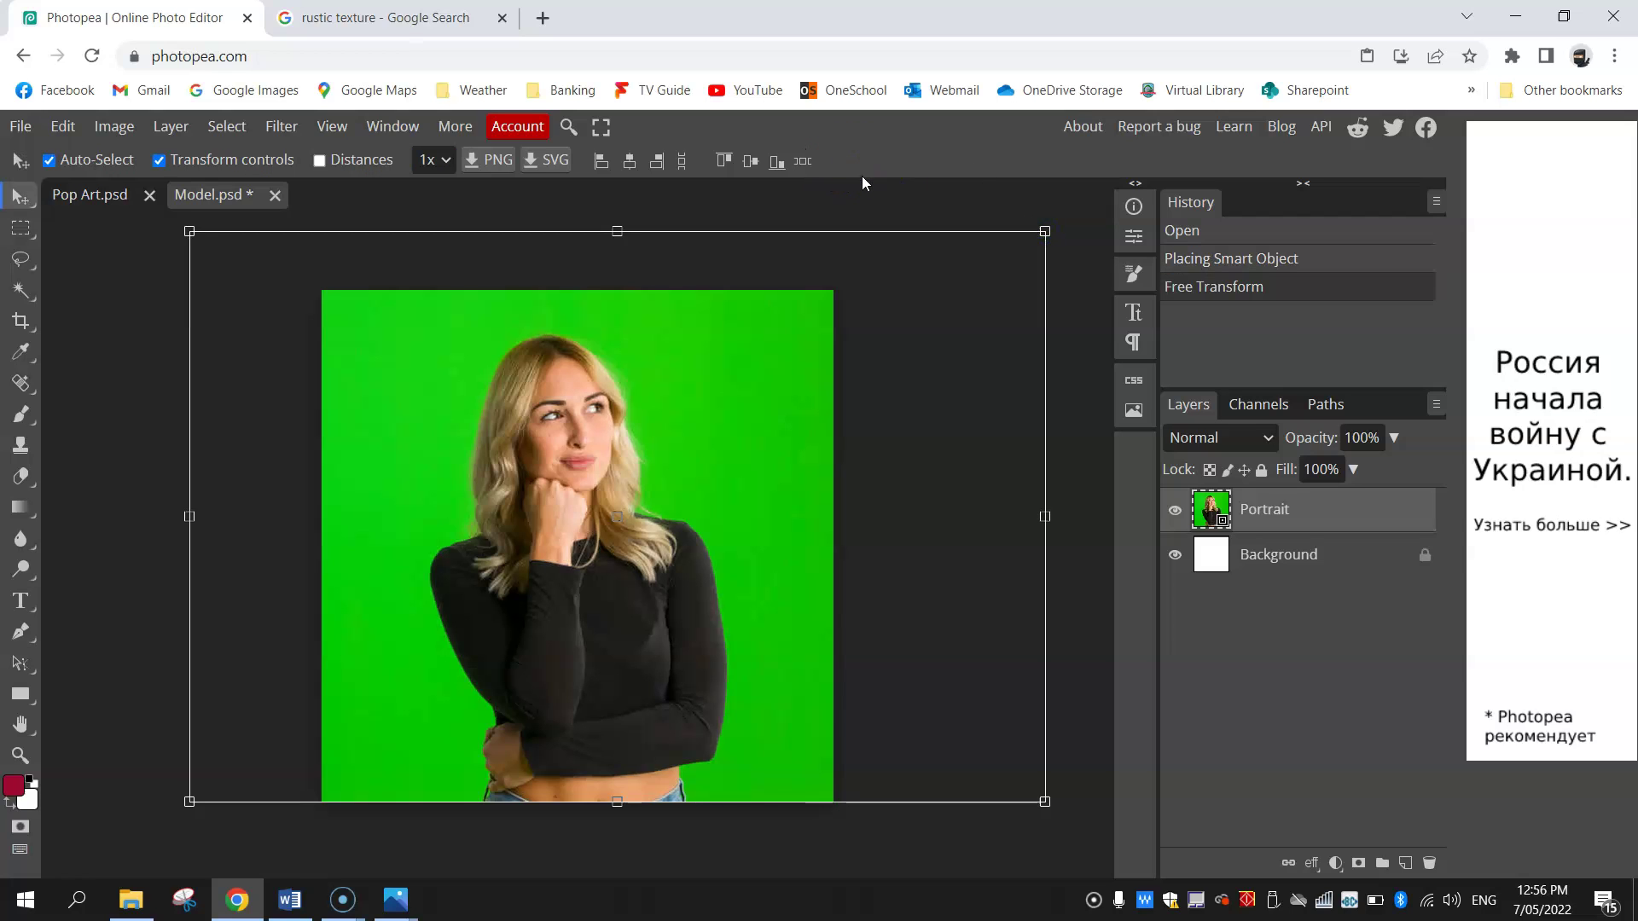
Step: Convert the Portrait layer to a smart object from its right-click menu
{"action": "left_click", "coordinate": [1308, 516]}
{"action": "left_click", "coordinate": [1277, 513]}
{"action": "right_click", "coordinate": [1277, 514]}
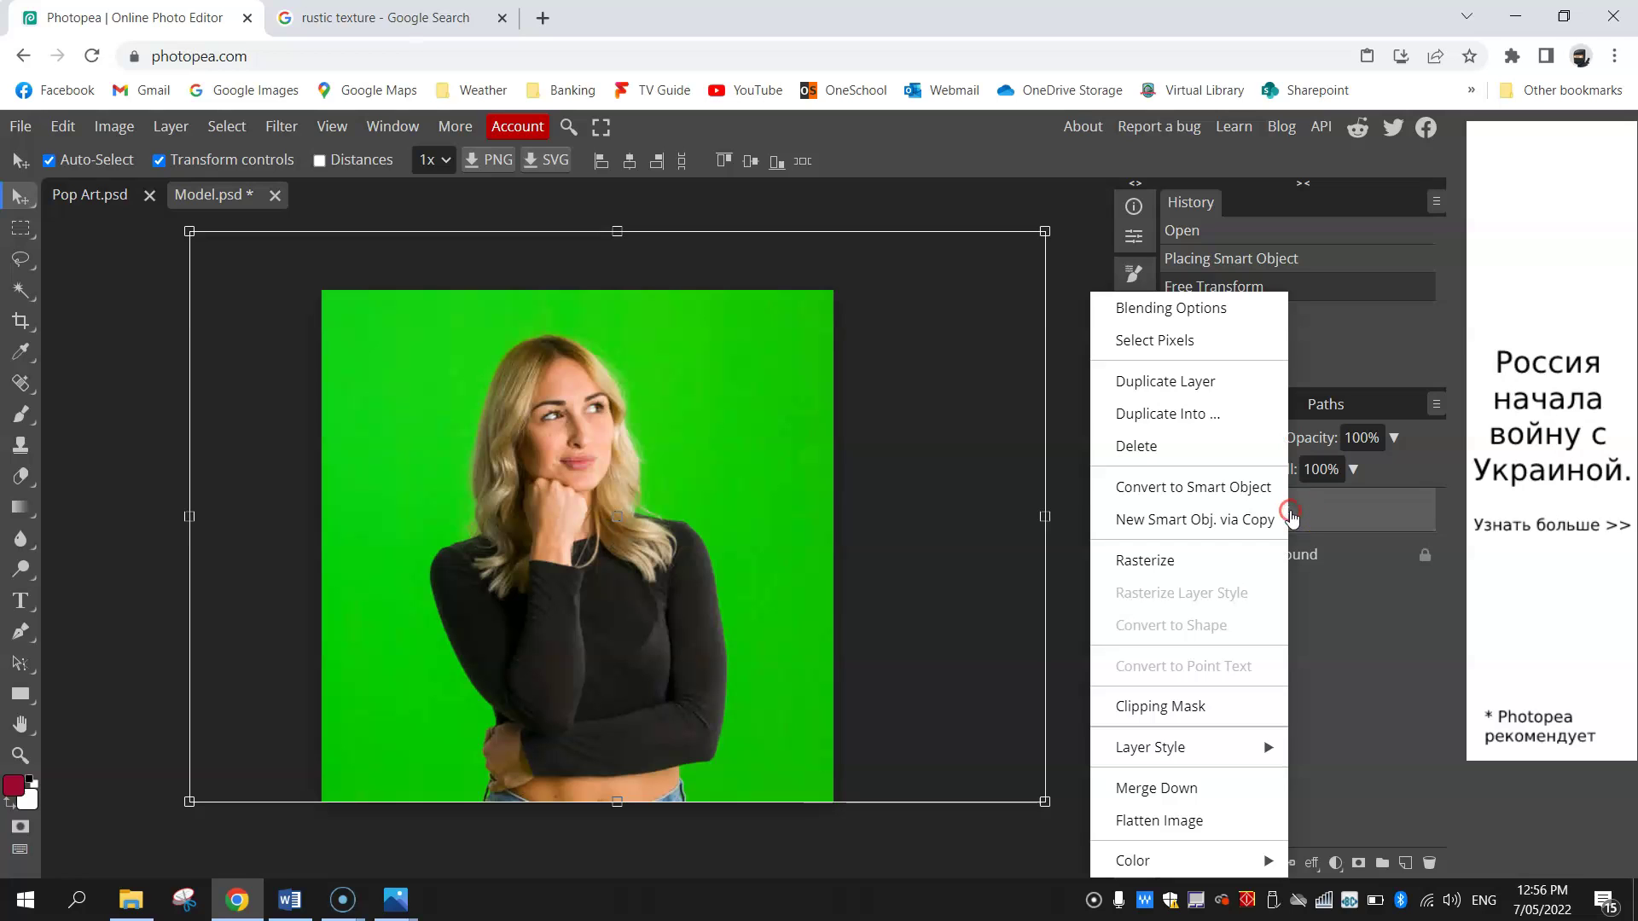
{"action": "left_click", "coordinate": [1243, 489]}
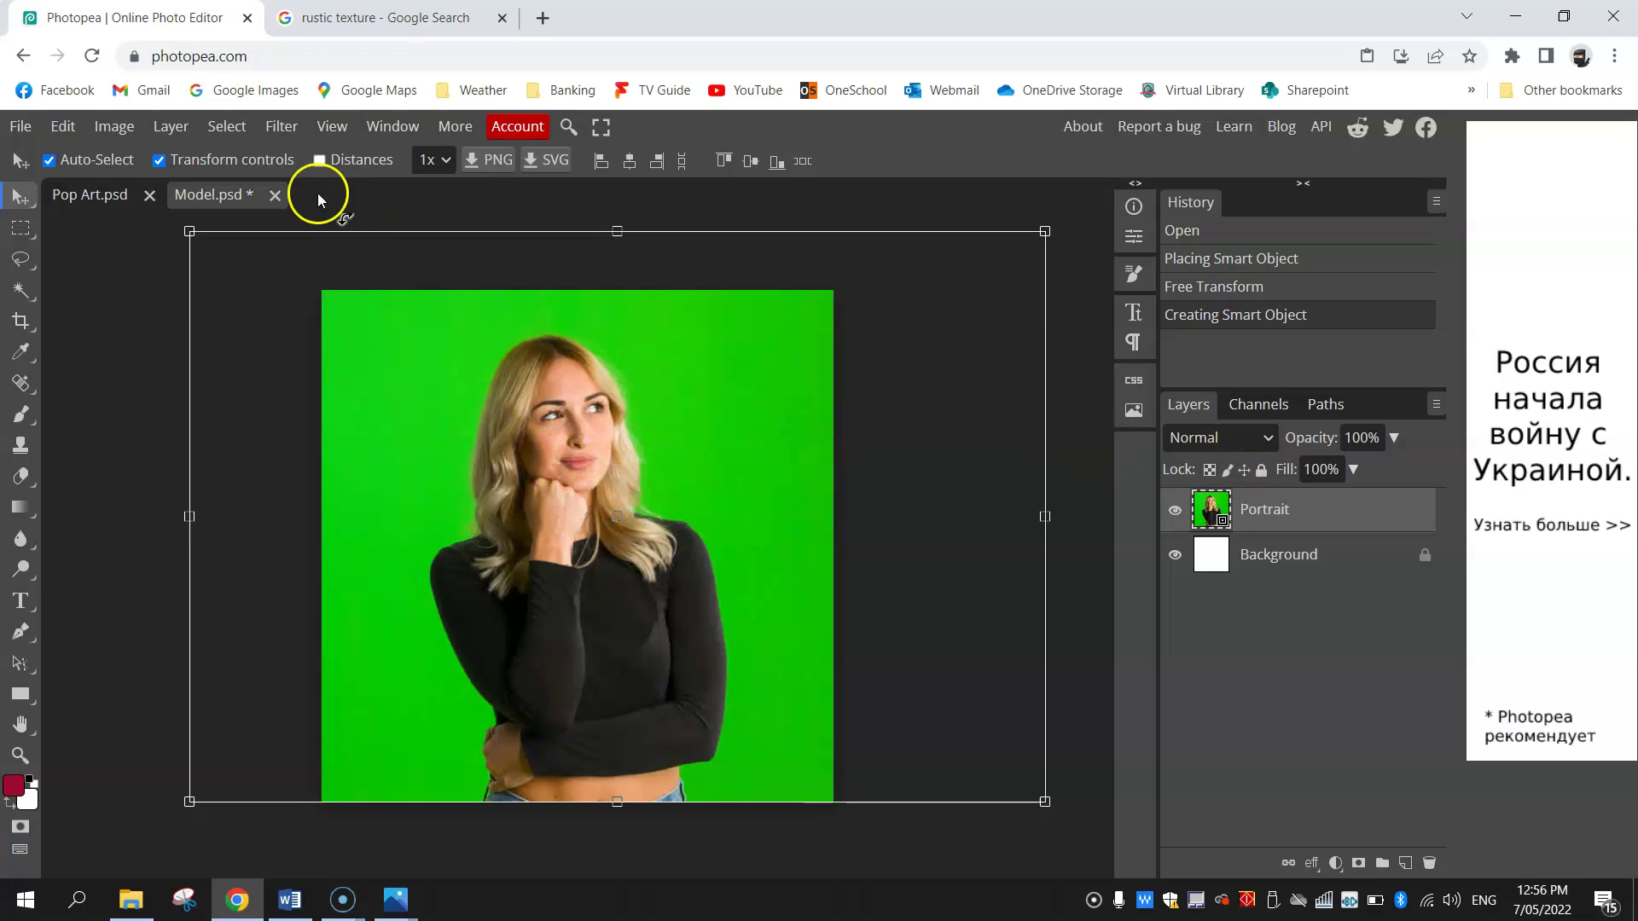
Step: Add a Threshold adjustment layer over the portrait
{"action": "left_click", "coordinate": [170, 127]}
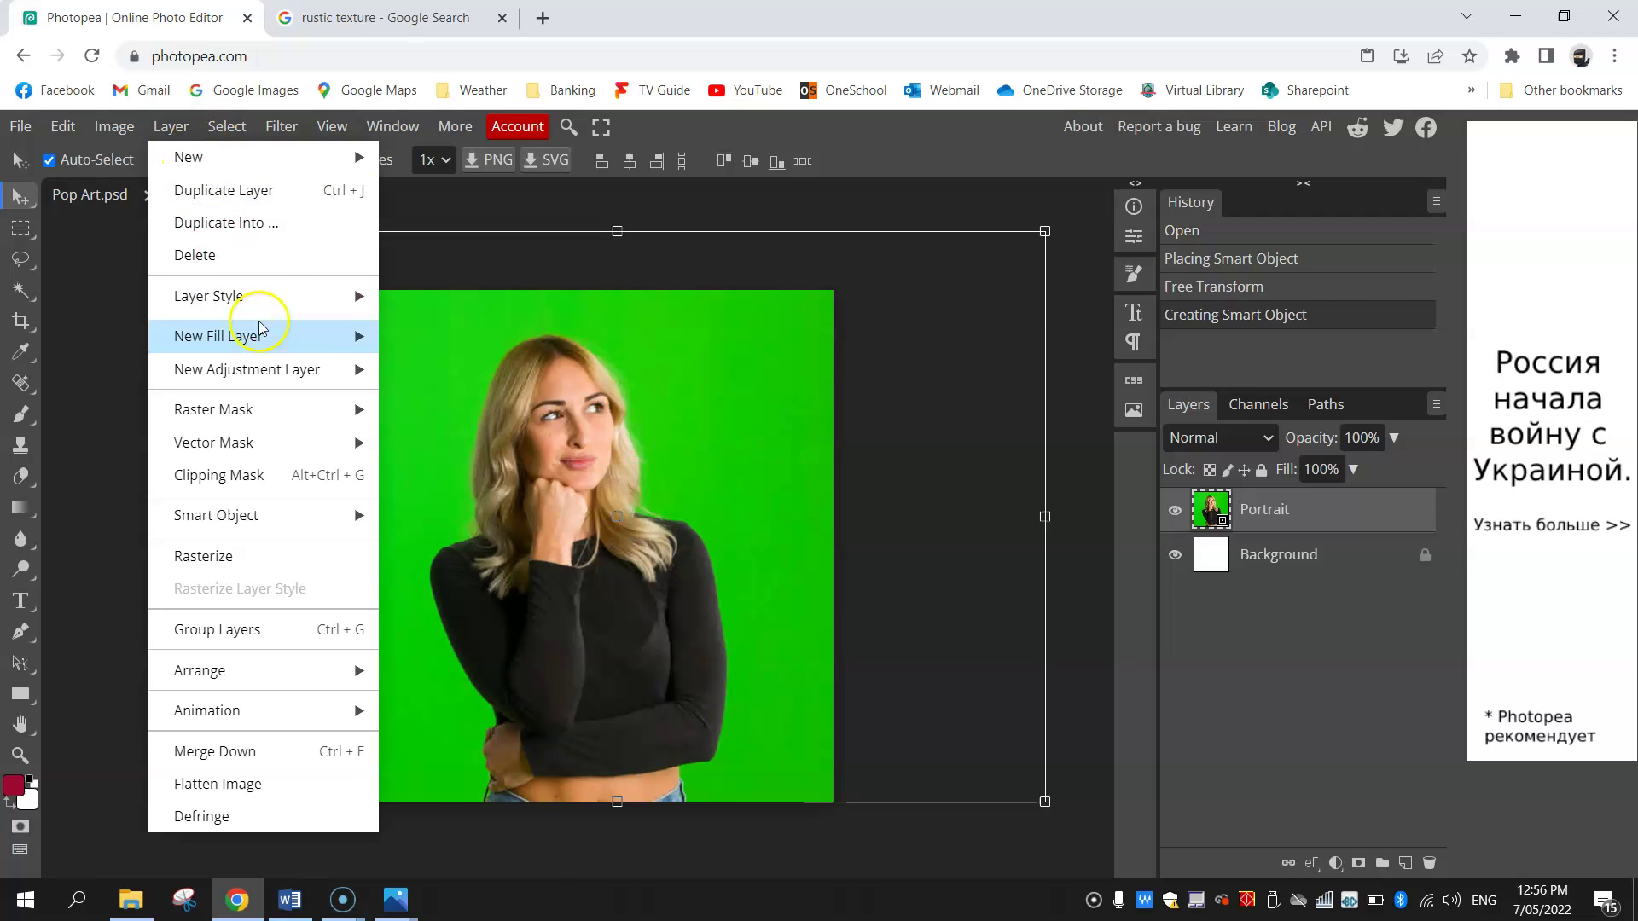
{"action": "mouse_move", "coordinate": [280, 376]}
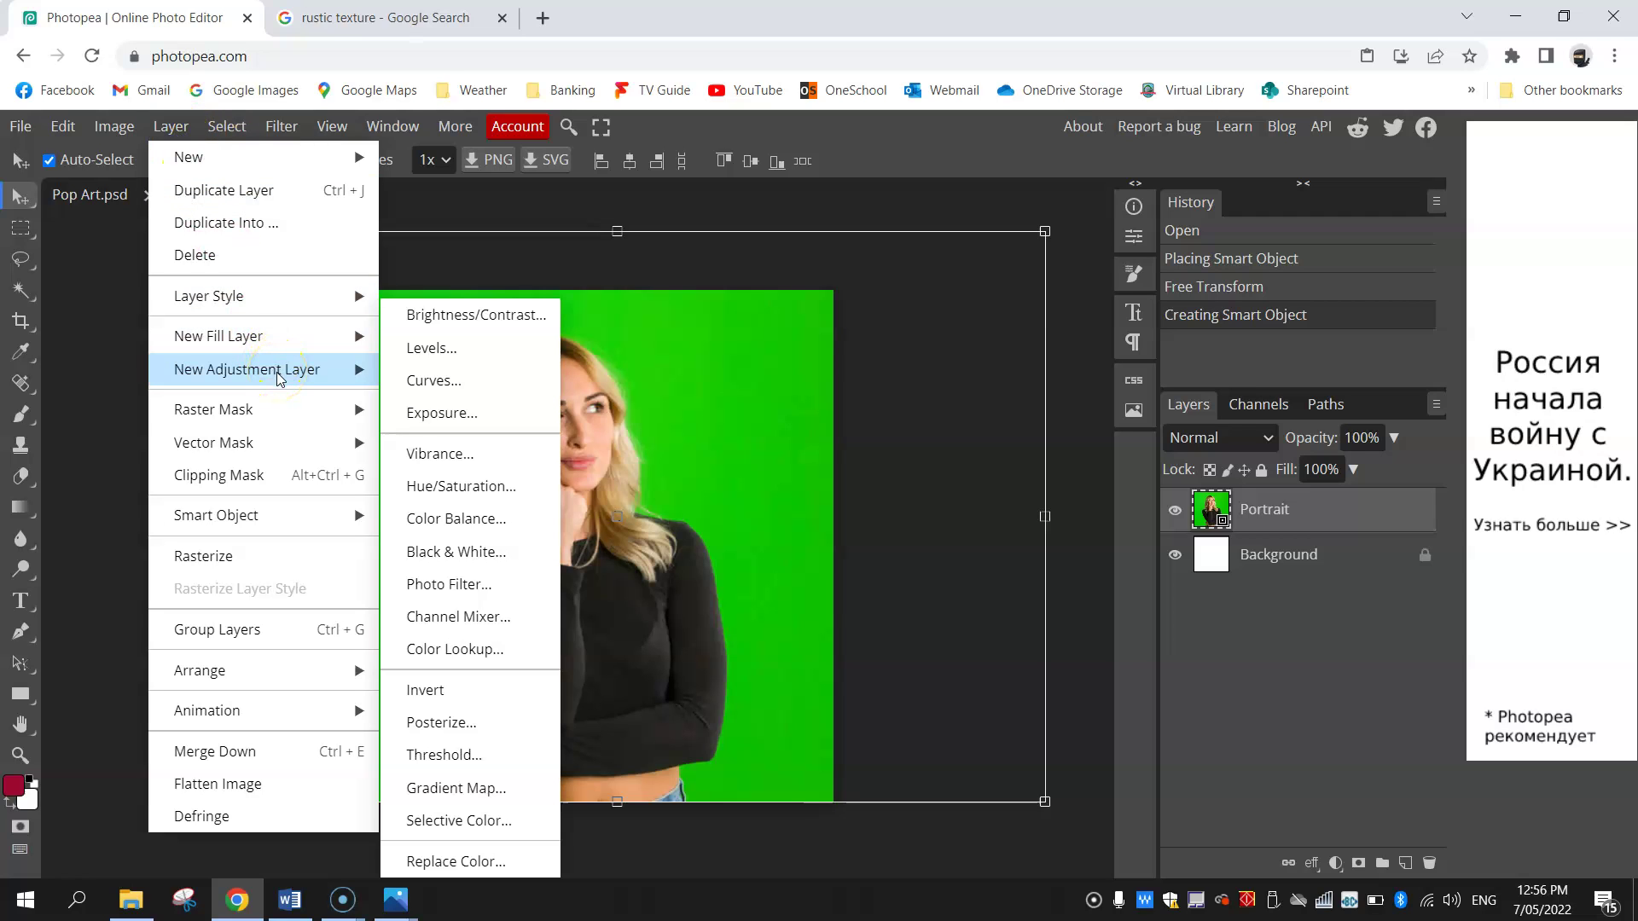
{"action": "left_click", "coordinate": [474, 755]}
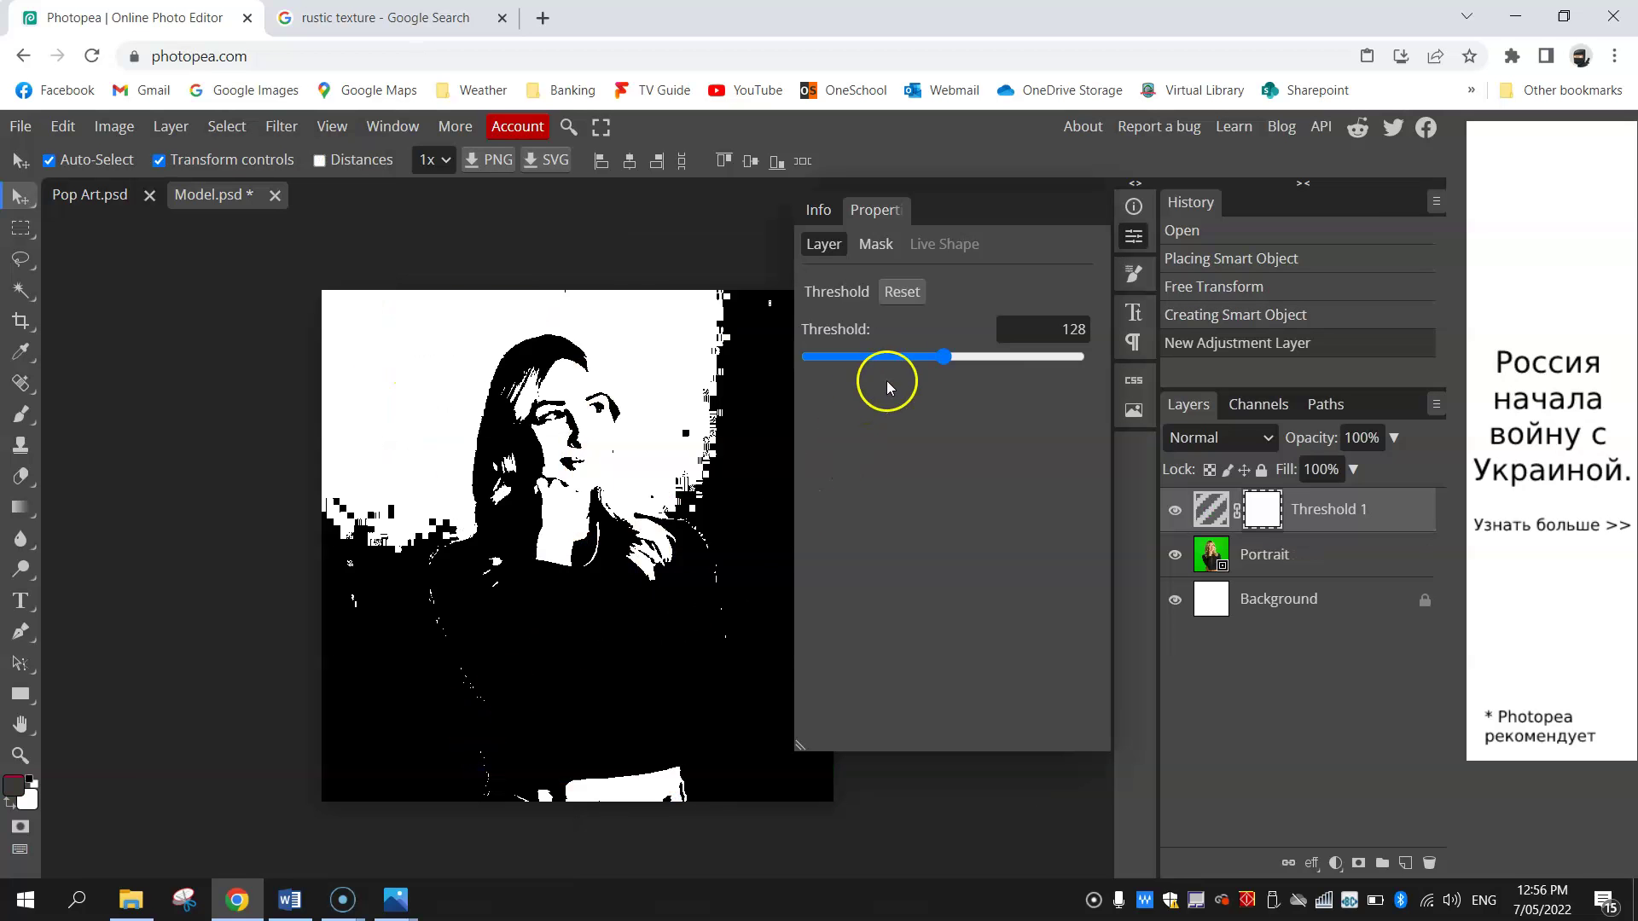
Step: Tune the Threshold level to 113 for a clean black-and-white portrait
{"action": "mouse_move", "coordinate": [943, 357]}
{"action": "left_mouse_down"}
{"action": "mouse_move", "coordinate": [996, 356]}
{"action": "mouse_move", "coordinate": [914, 358]}
{"action": "mouse_move", "coordinate": [990, 367]}
{"action": "mouse_move", "coordinate": [936, 368]}
{"action": "mouse_move", "coordinate": [954, 372]}
{"action": "left_mouse_up"}
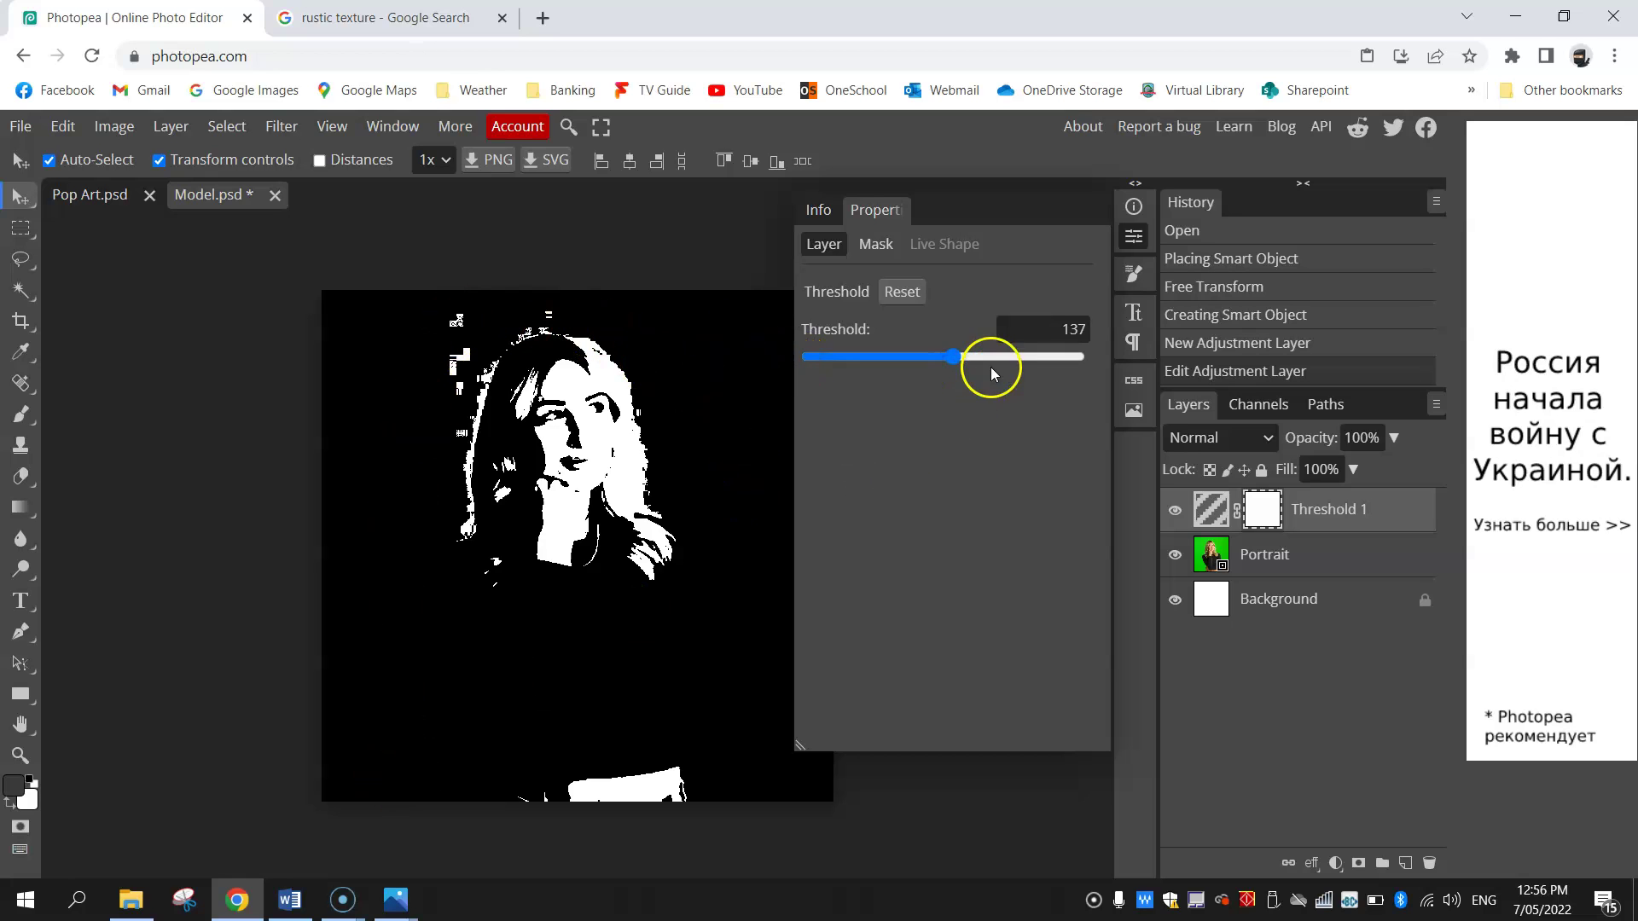
{"action": "left_click_drag", "start_coordinate": [955, 356], "coordinate": [932, 358]}
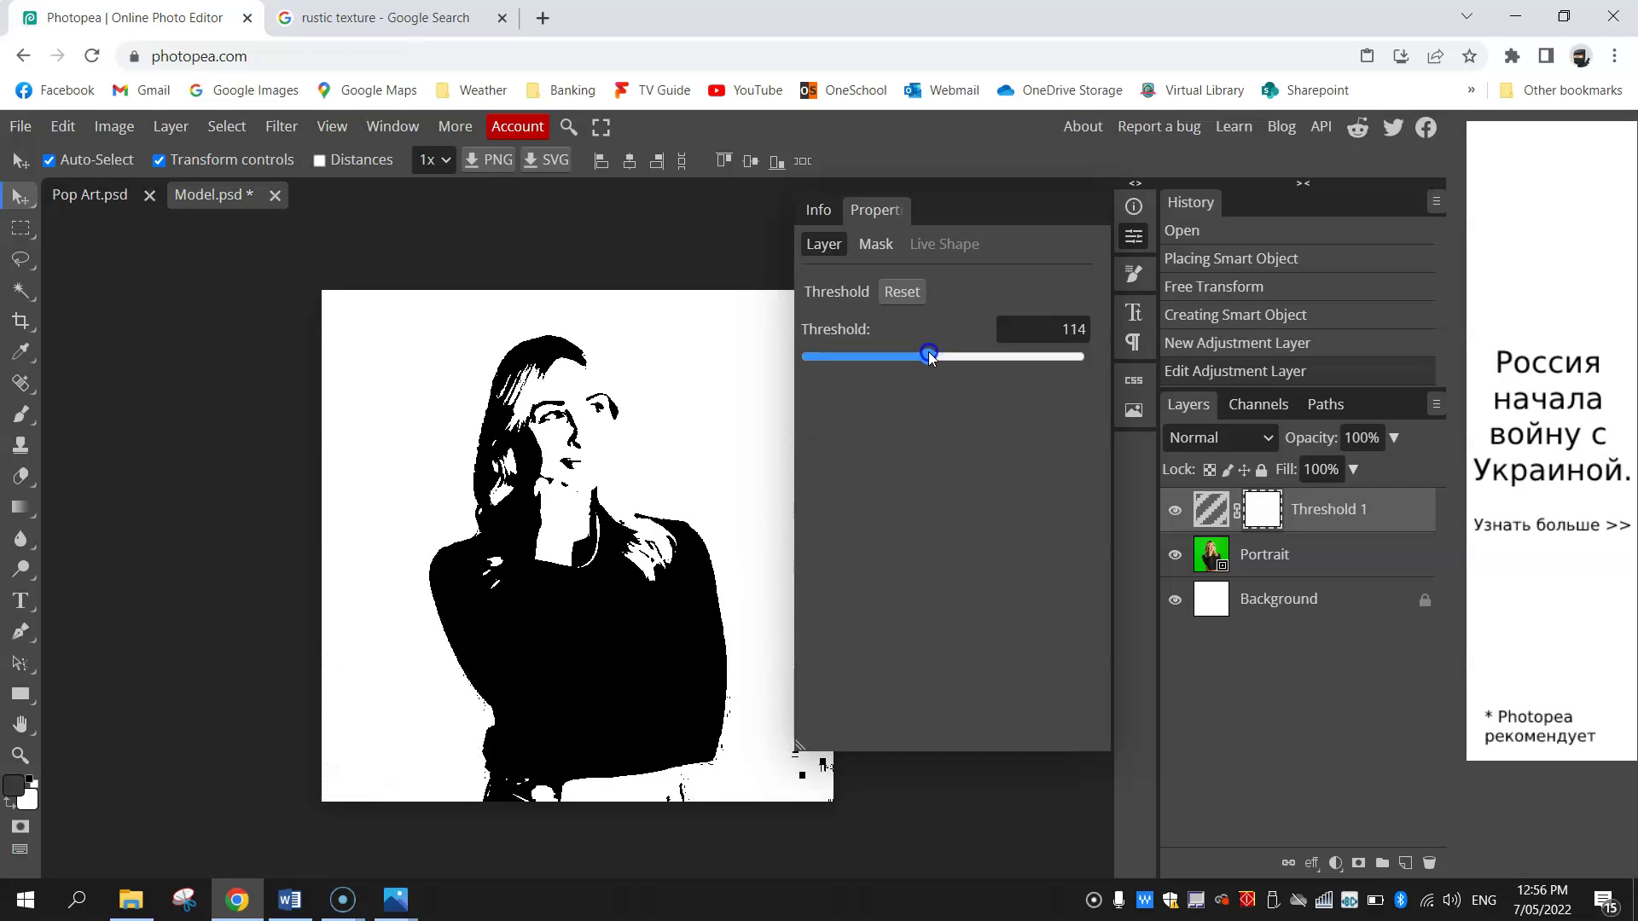
{"action": "left_click_drag", "start_coordinate": [930, 358], "coordinate": [929, 360]}
{"action": "left_click", "coordinate": [931, 360]}
{"action": "left_click_drag", "start_coordinate": [929, 359], "coordinate": [928, 359]}
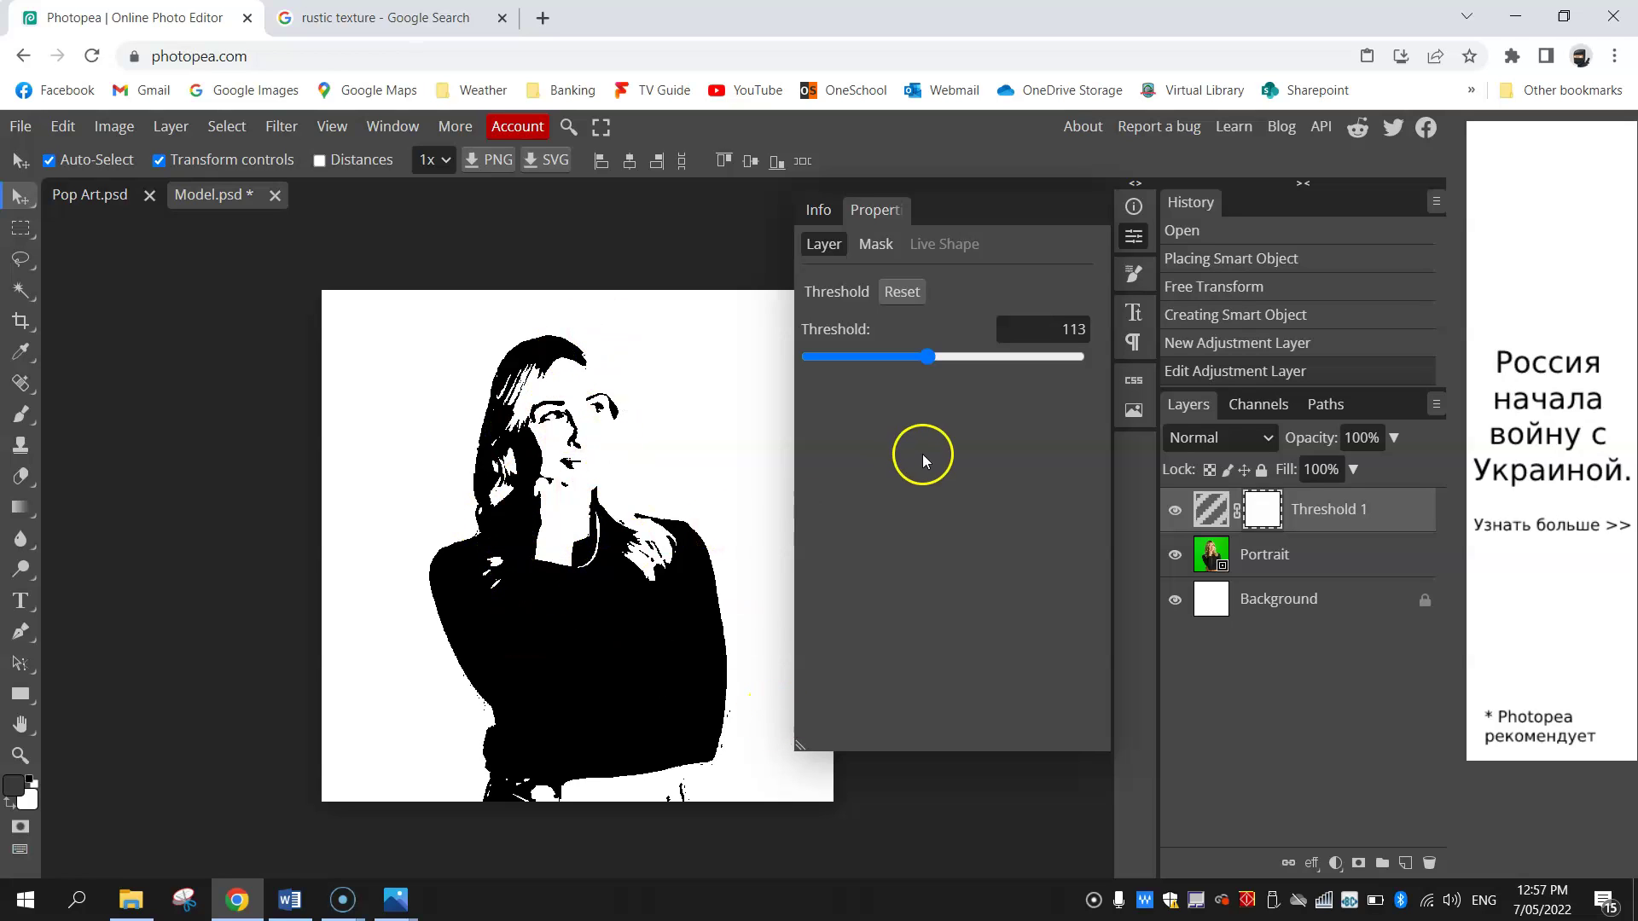
{"action": "left_click_drag", "start_coordinate": [927, 357], "coordinate": [931, 357]}
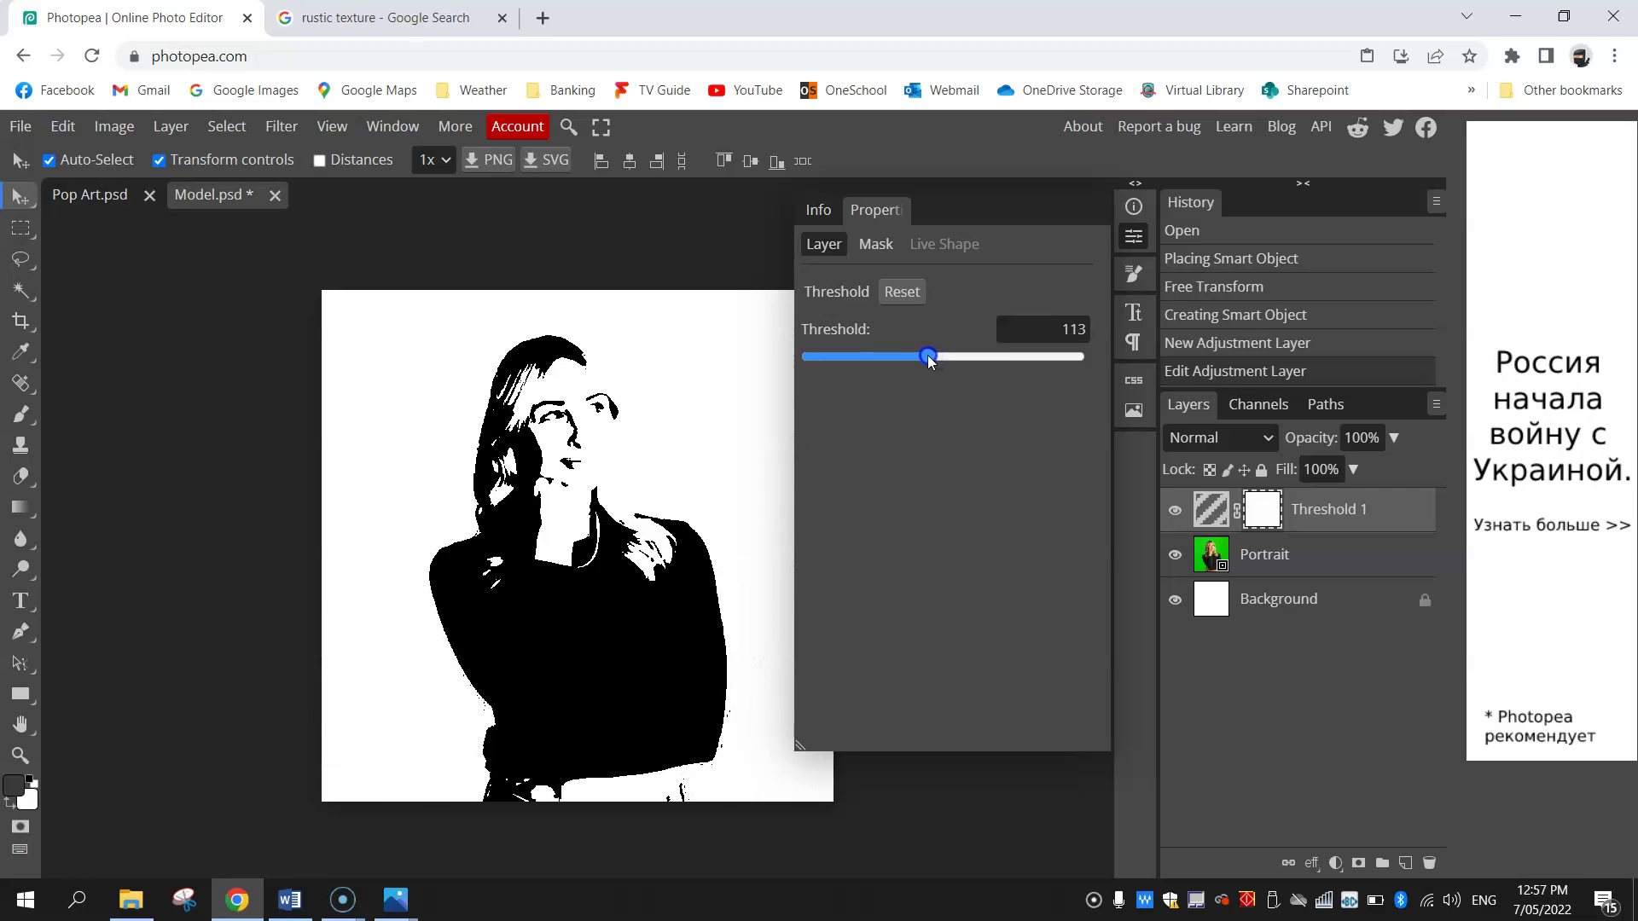
{"action": "left_click", "coordinate": [1047, 336]}
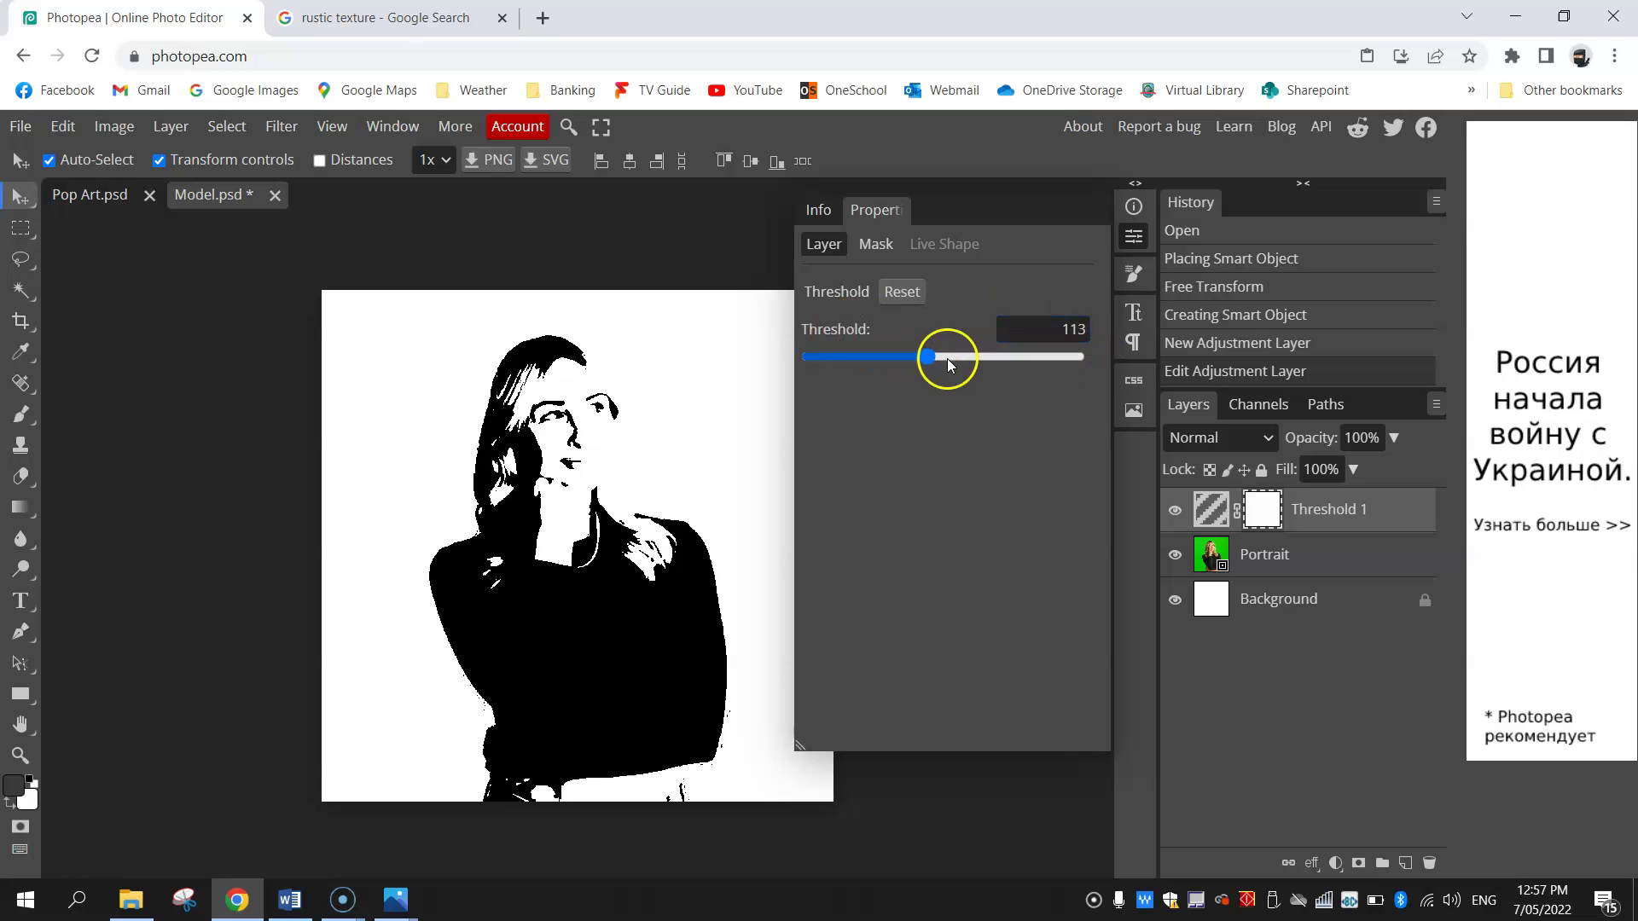
{"action": "left_click", "coordinate": [1136, 235]}
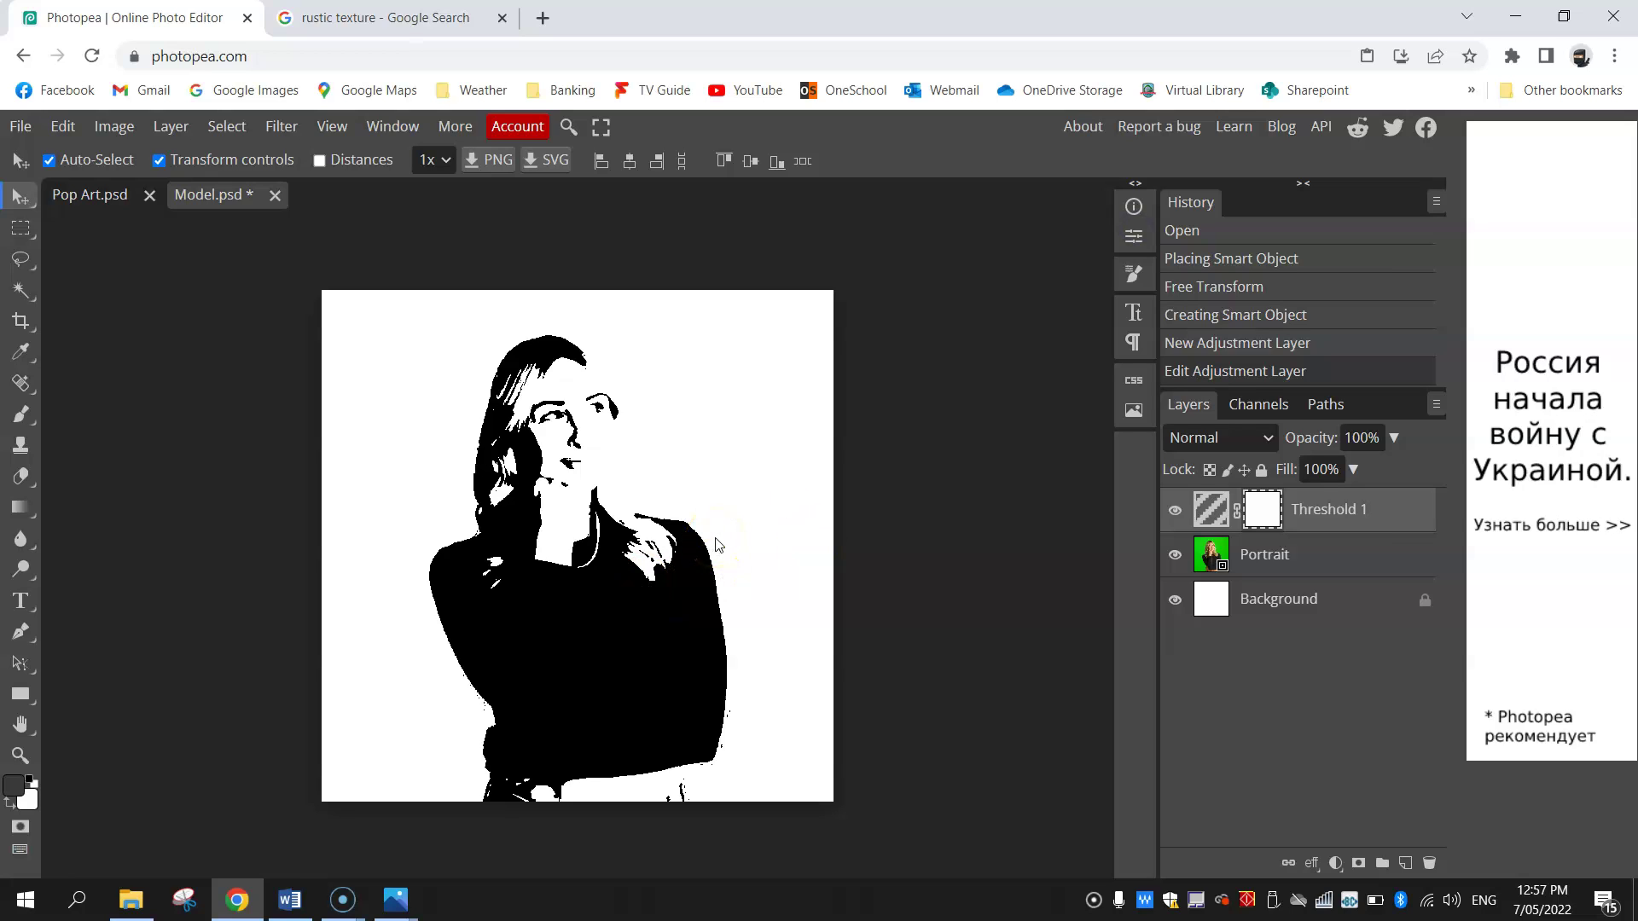
Step: Set the Brush painting colour to white (ffffff)
{"action": "left_click", "coordinate": [20, 414]}
{"action": "left_click", "coordinate": [22, 799]}
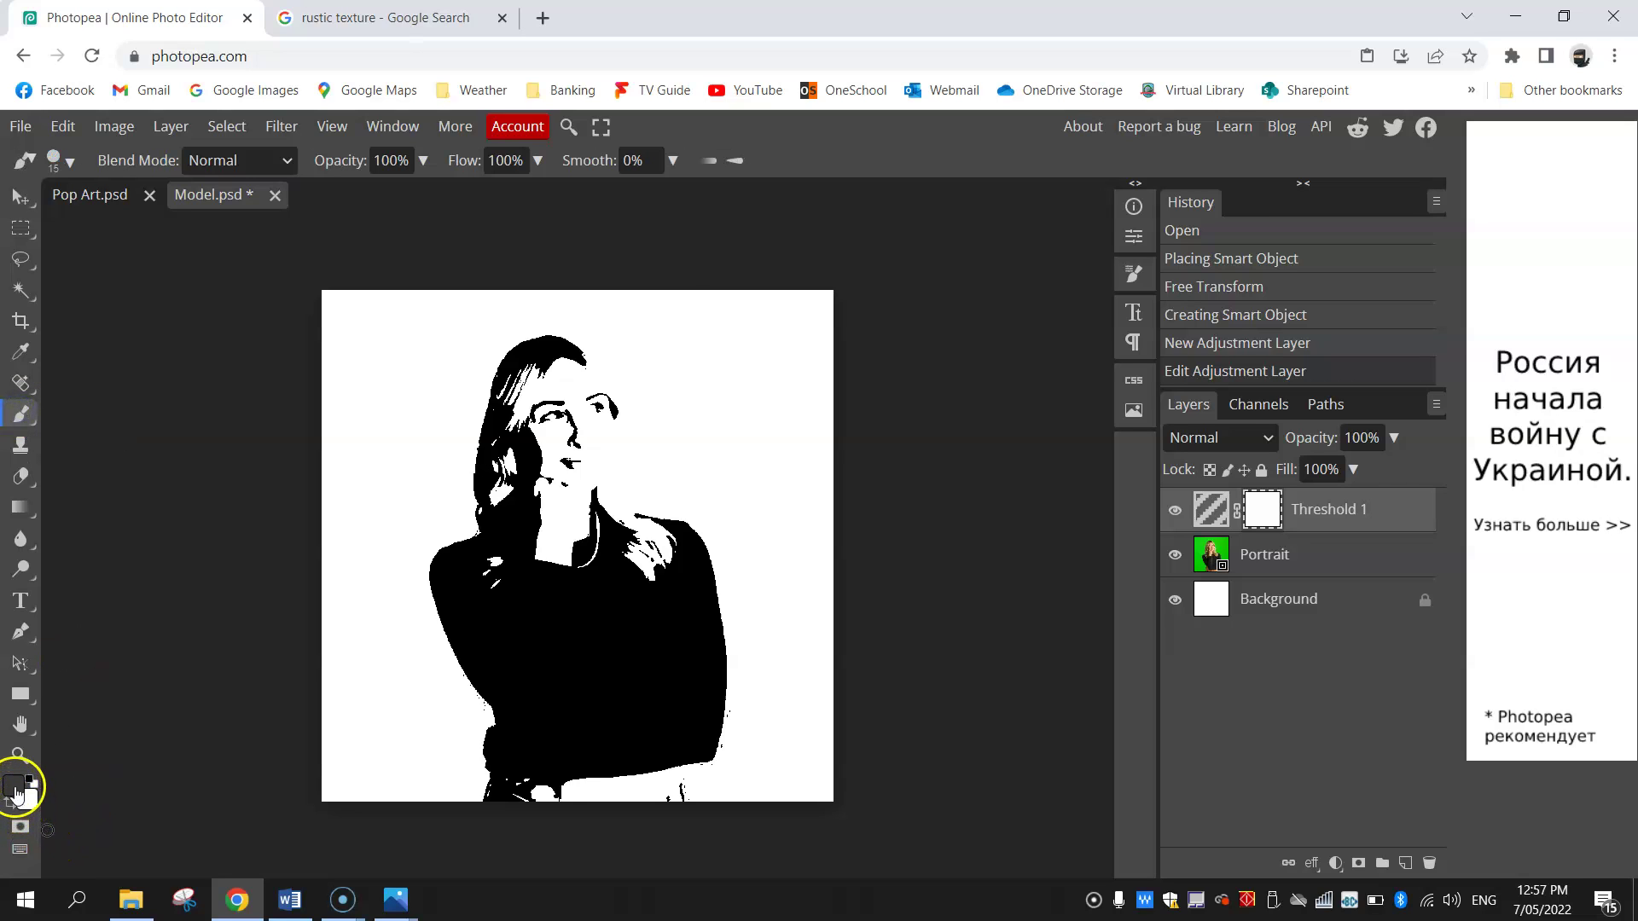
{"action": "left_click", "coordinate": [554, 580]}
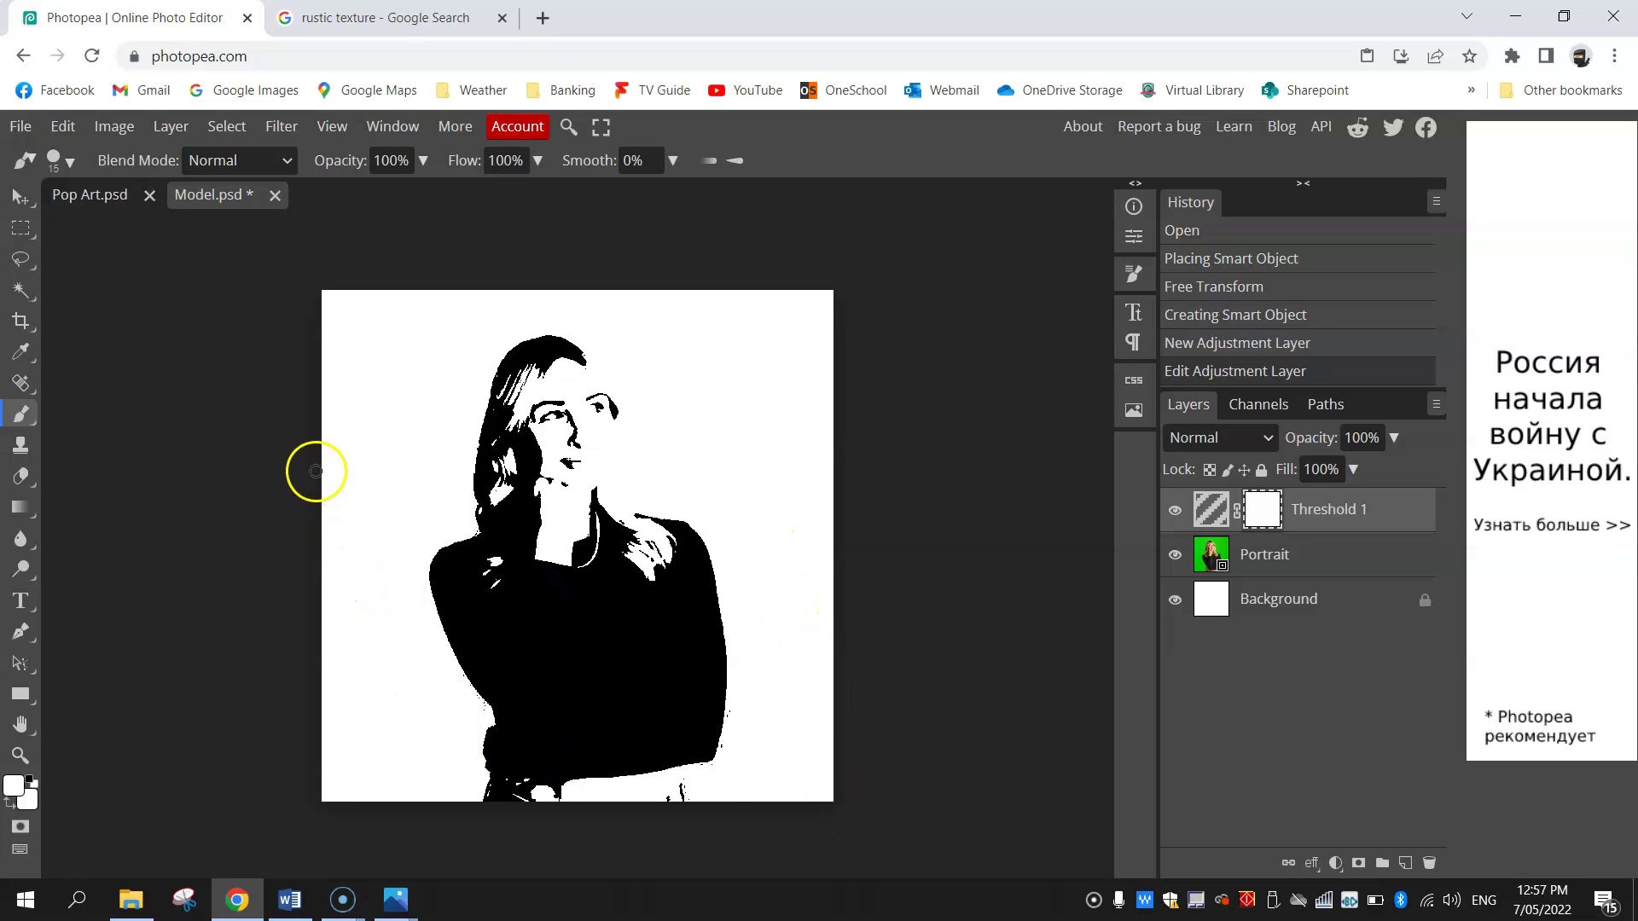
{"action": "left_click", "coordinate": [351, 366]}
{"action": "left_click", "coordinate": [28, 201]}
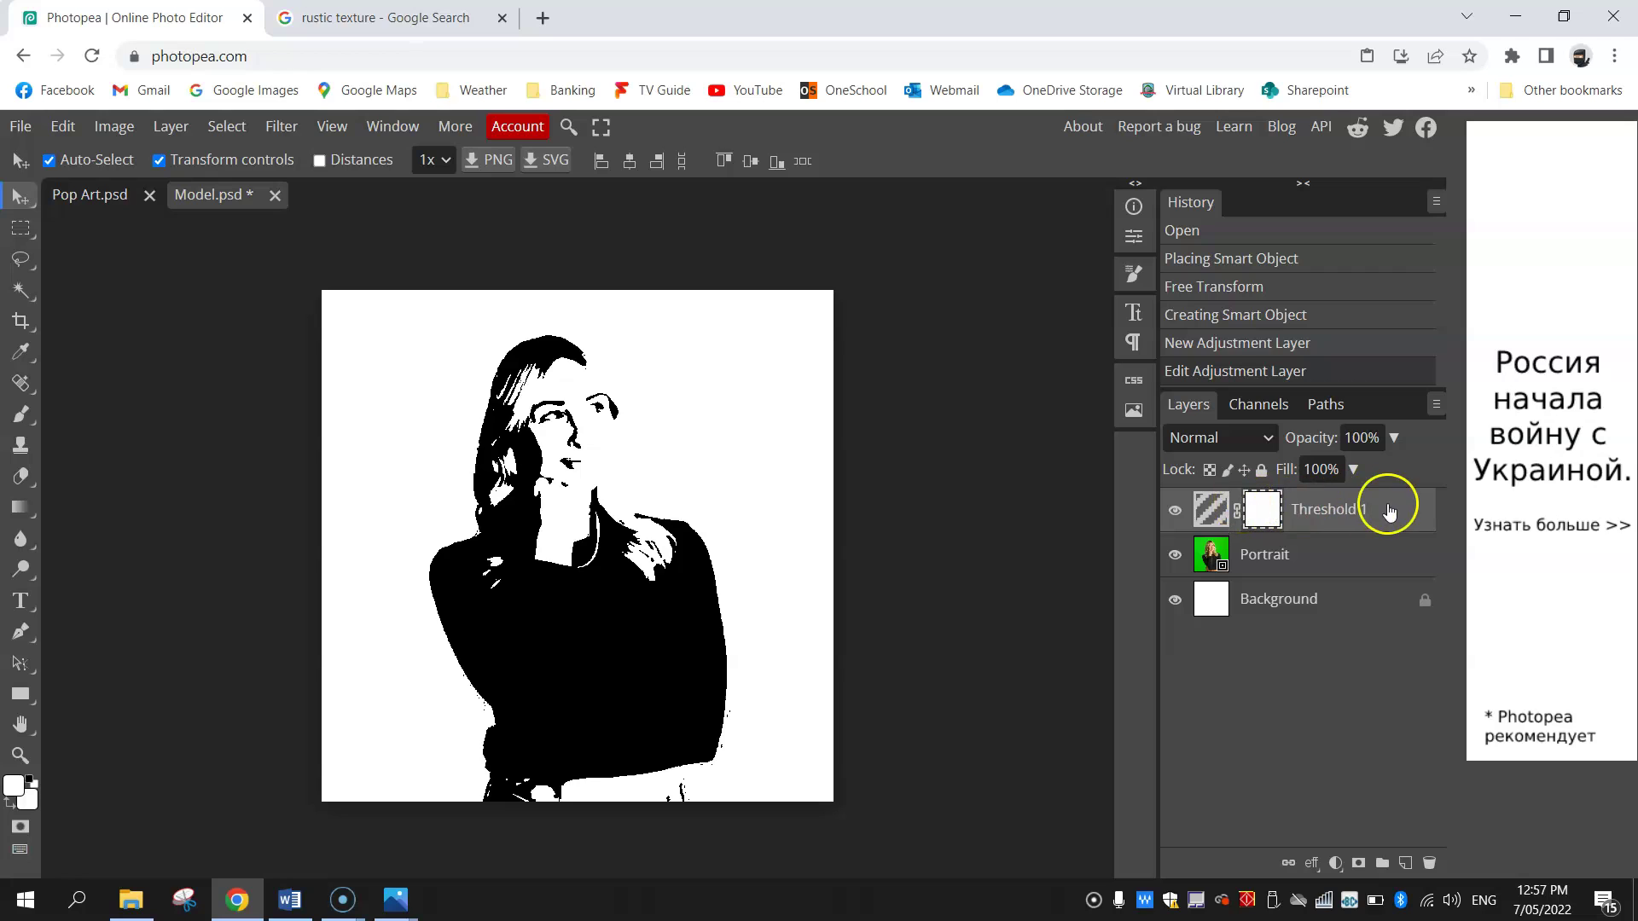
Step: Add a Gradient Map adjustment using the black-white preset and open its Gradient Editor
{"action": "left_click", "coordinate": [171, 126]}
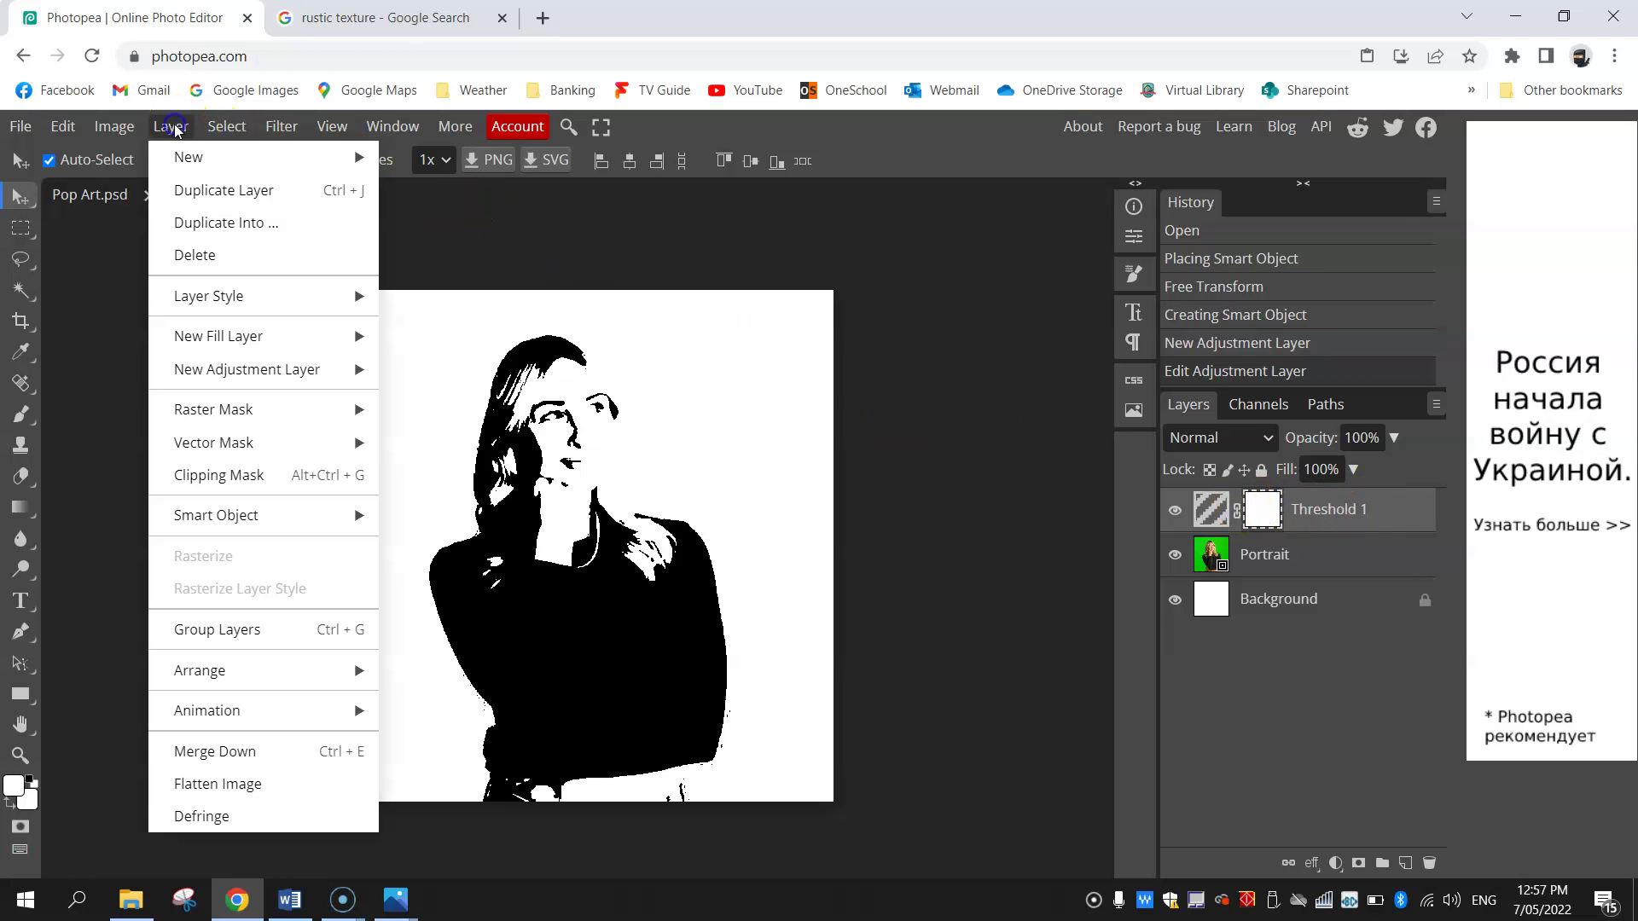
{"action": "mouse_move", "coordinate": [247, 377]}
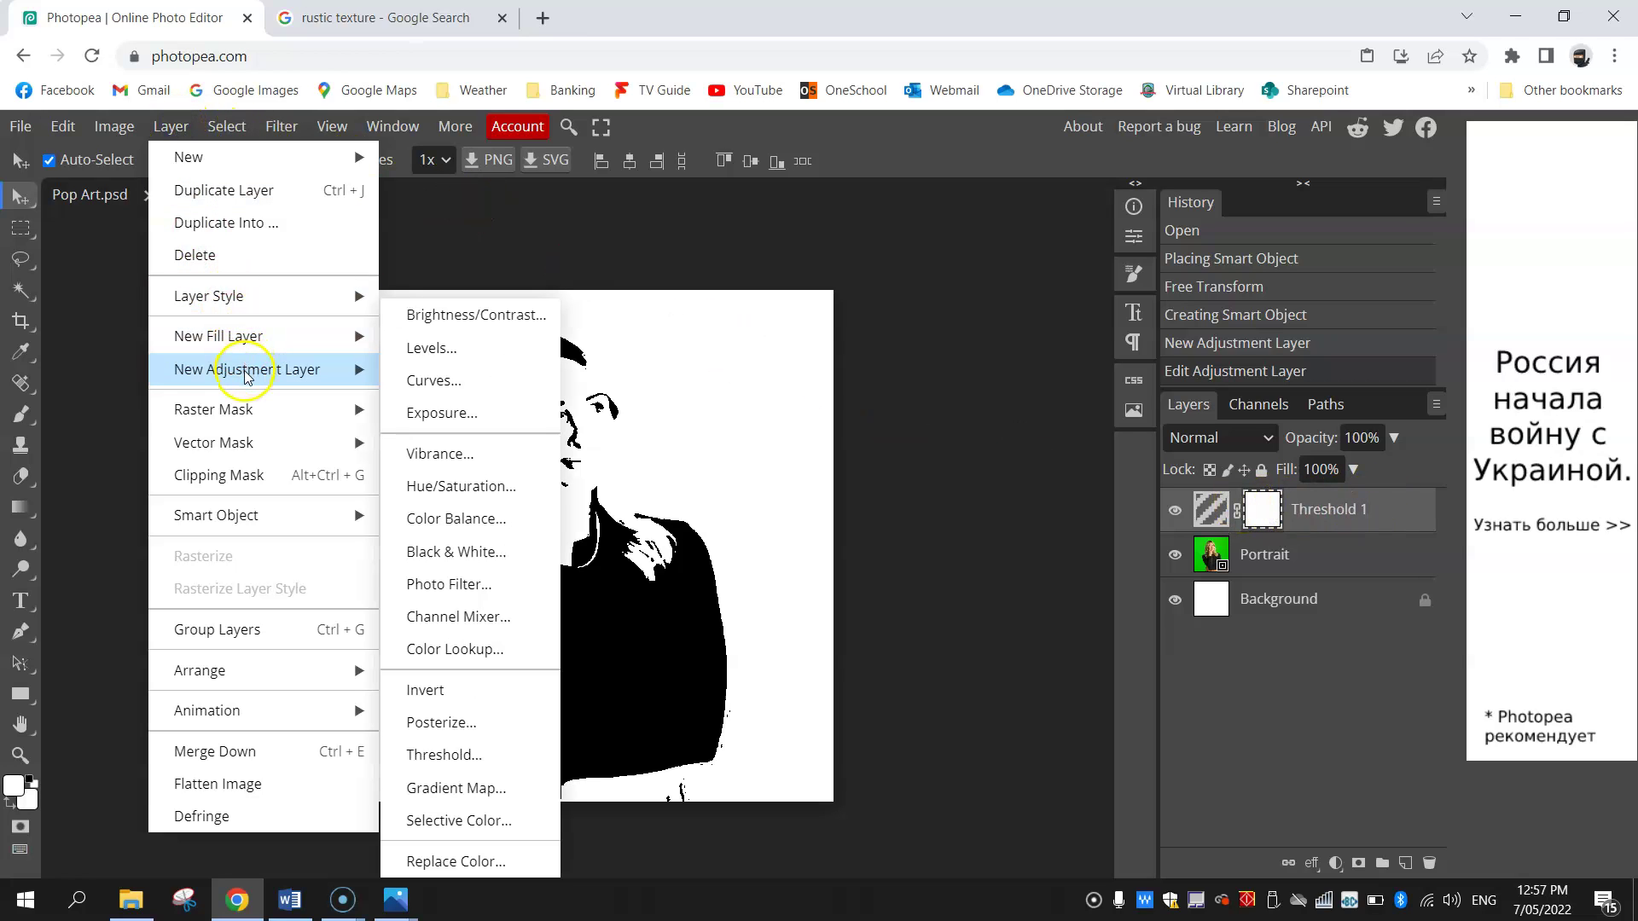
{"action": "left_click", "coordinate": [520, 799]}
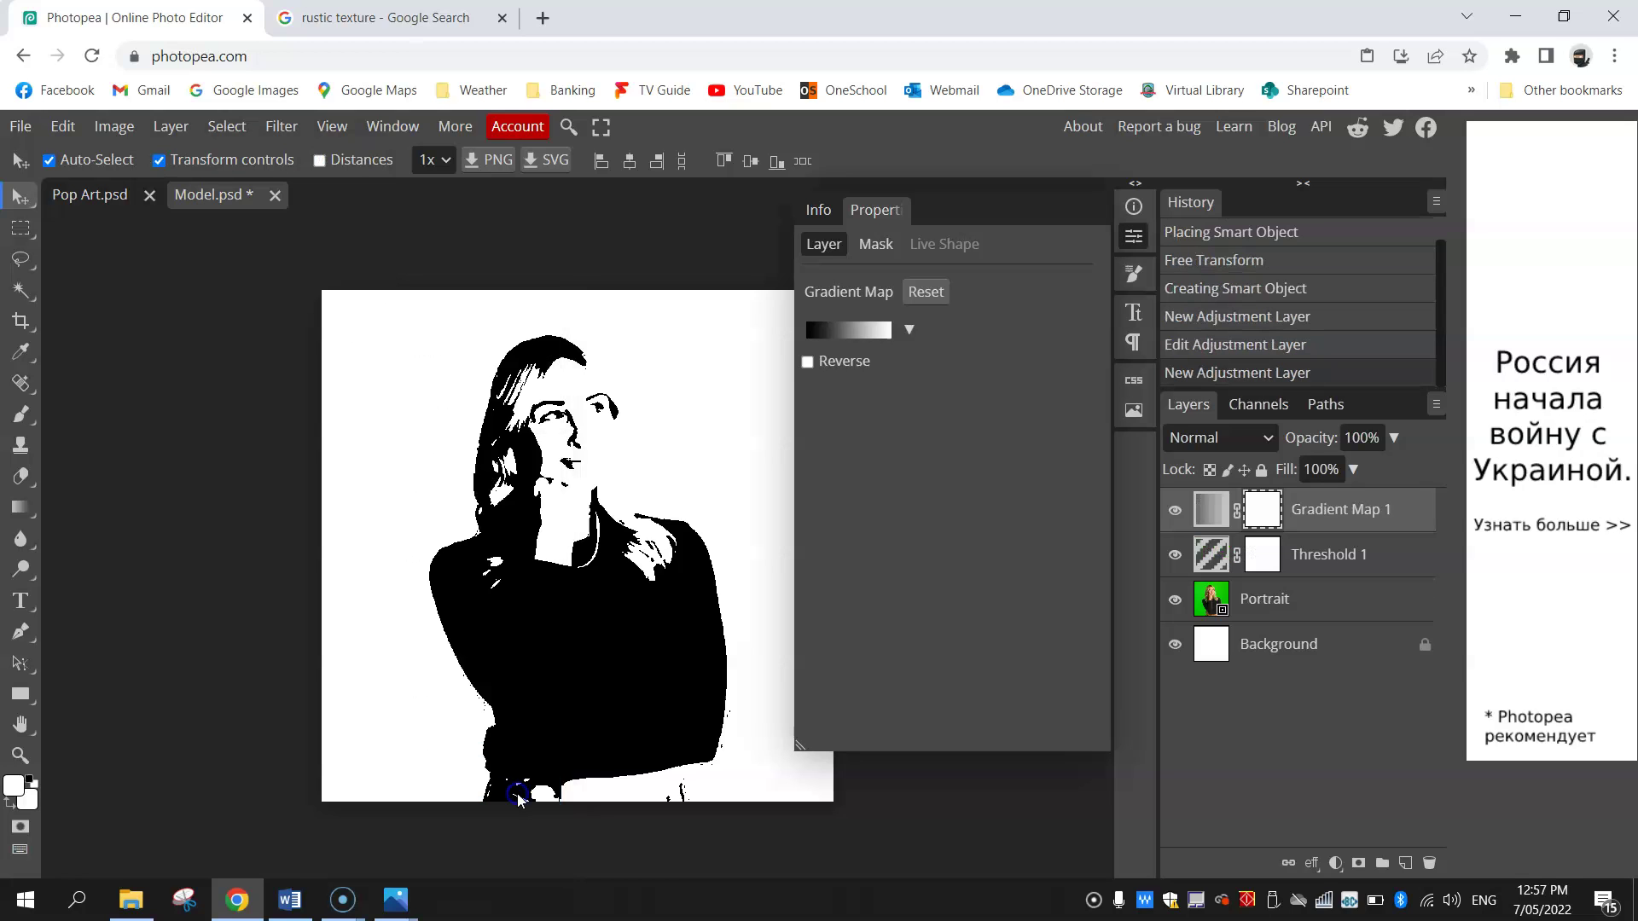
{"action": "left_click", "coordinate": [909, 333]}
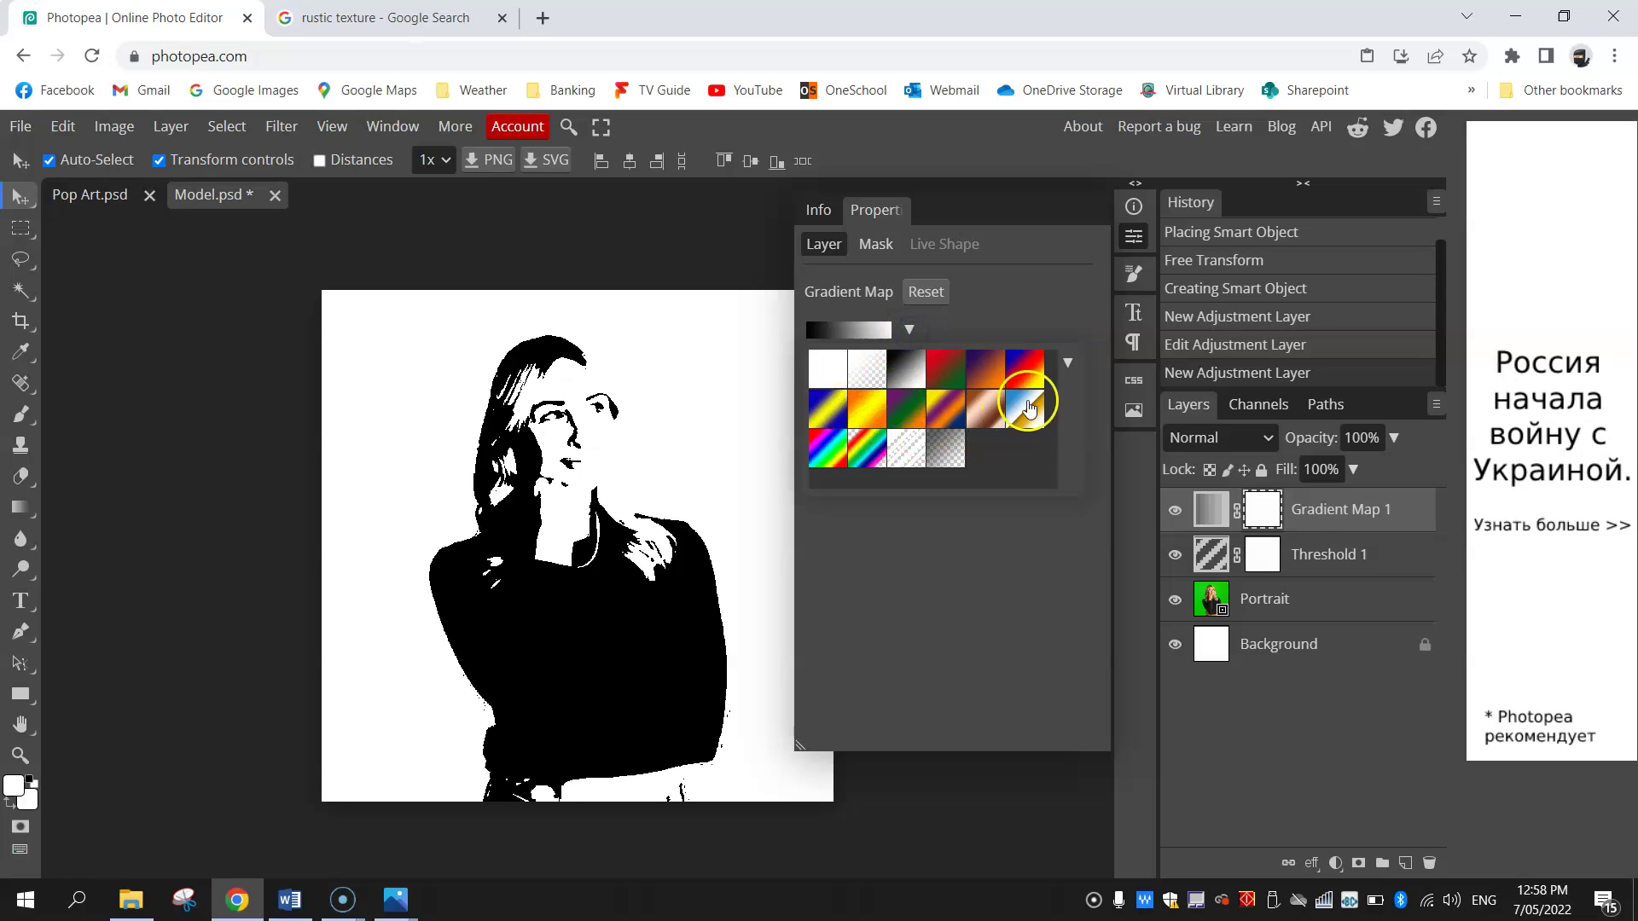
{"action": "left_click", "coordinate": [901, 375]}
{"action": "left_click", "coordinate": [984, 320]}
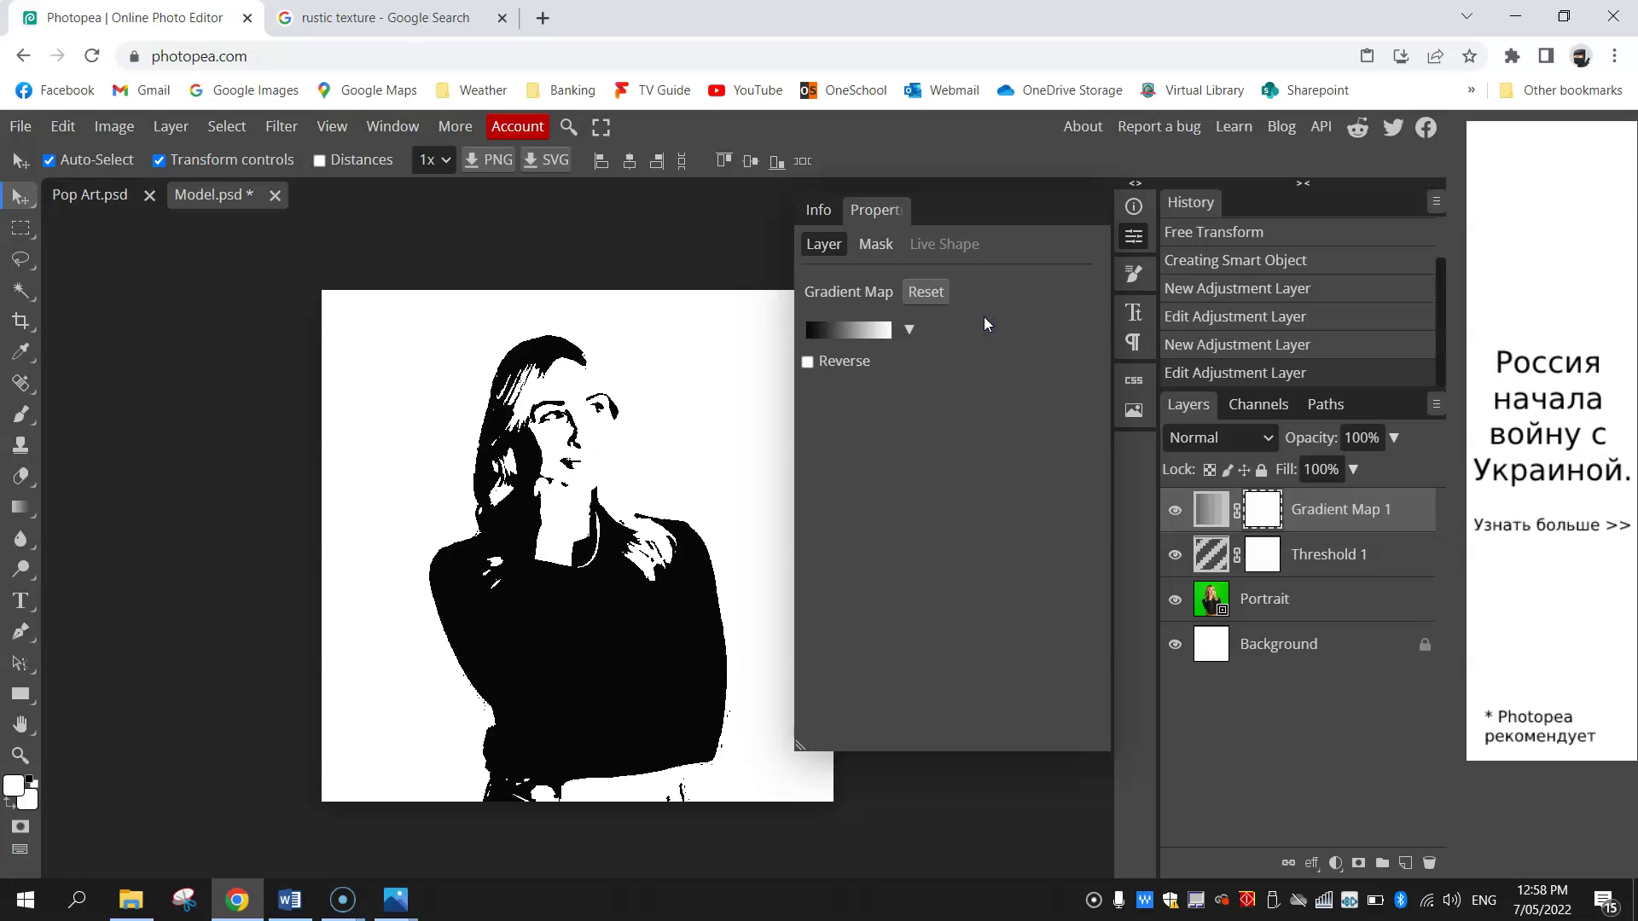
{"action": "left_click", "coordinate": [959, 363]}
Step: Set the gradient's dark stop to near-black #161717
{"action": "left_click", "coordinate": [856, 329]}
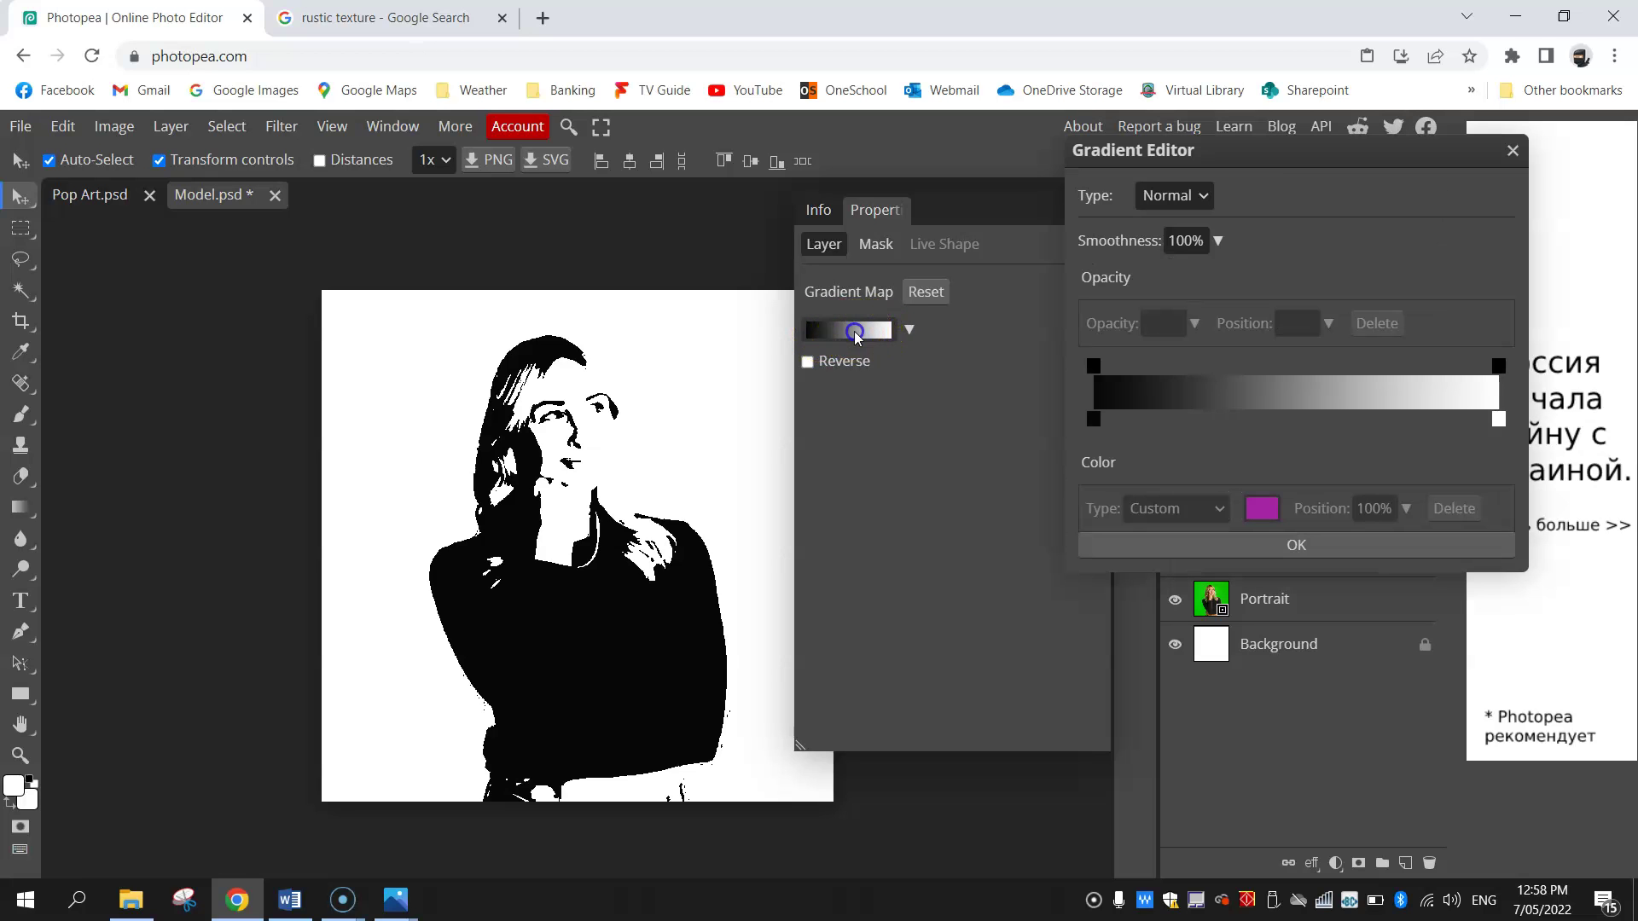
{"action": "left_click_drag", "start_coordinate": [1249, 160], "coordinate": [1048, 237]}
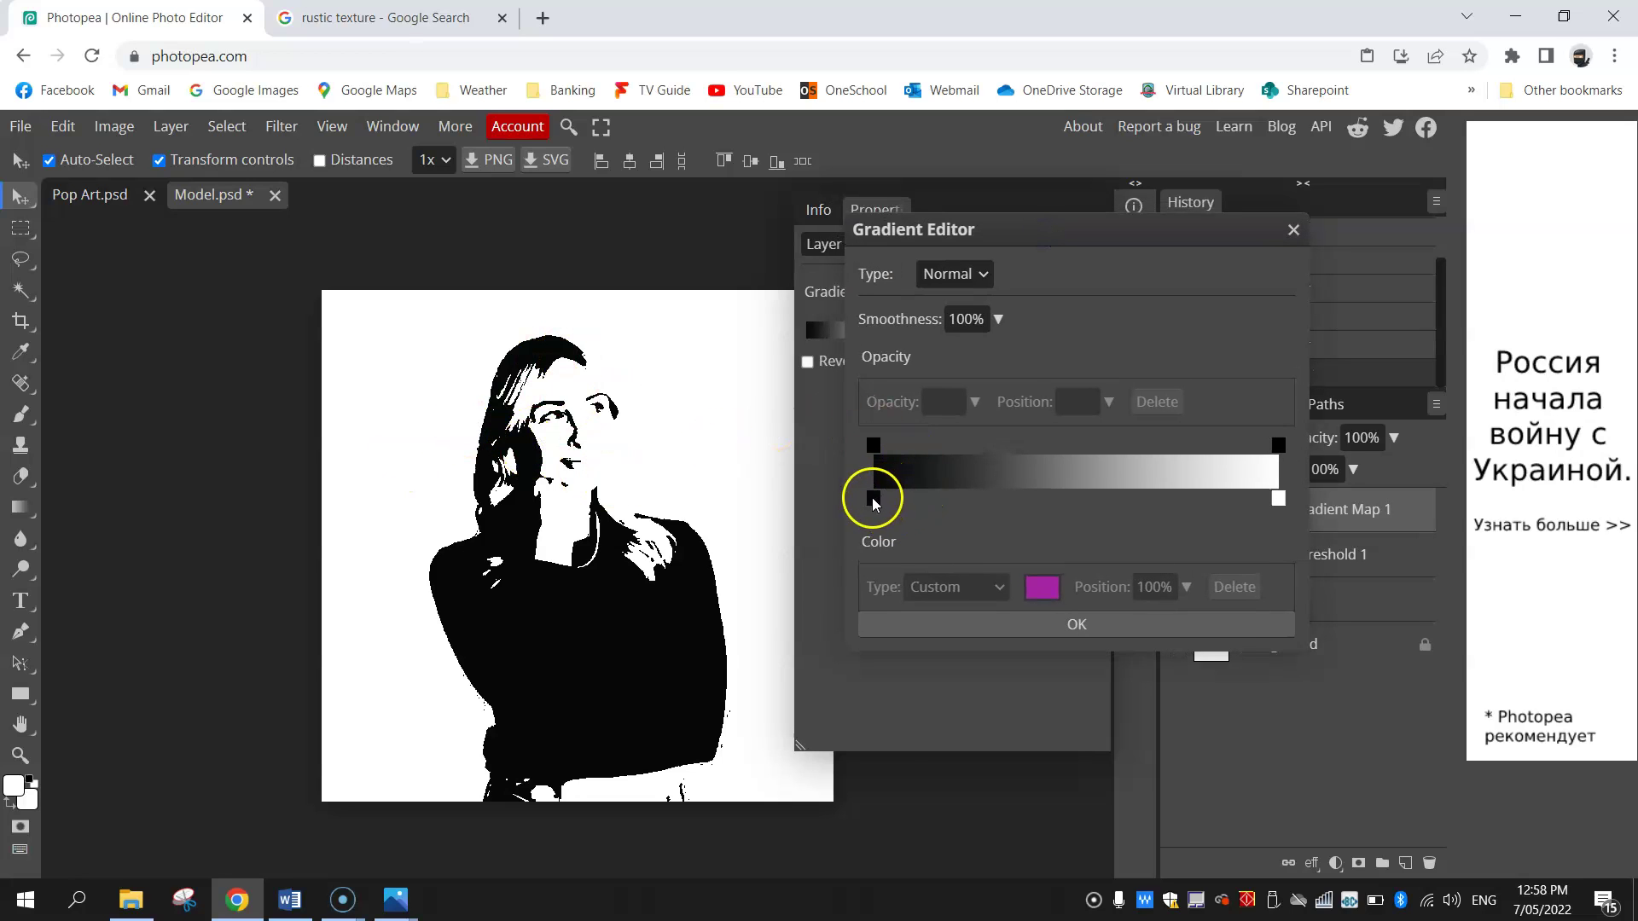
{"action": "double_click", "coordinate": [873, 498]}
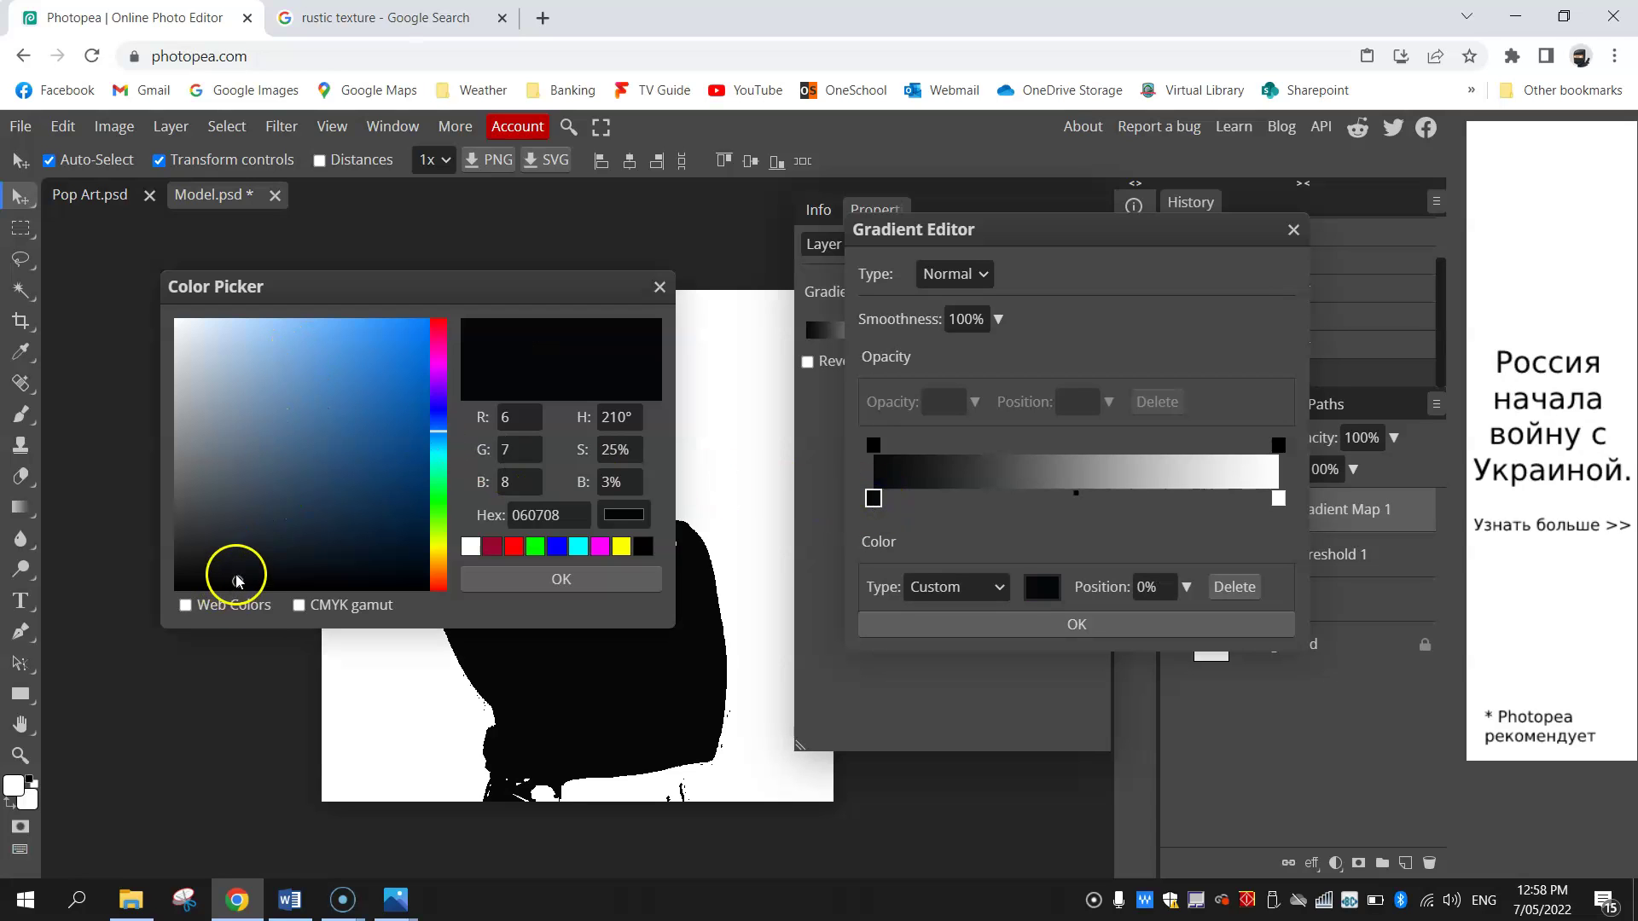
{"action": "left_click", "coordinate": [197, 560]}
{"action": "left_click_drag", "start_coordinate": [198, 565], "coordinate": [185, 566]}
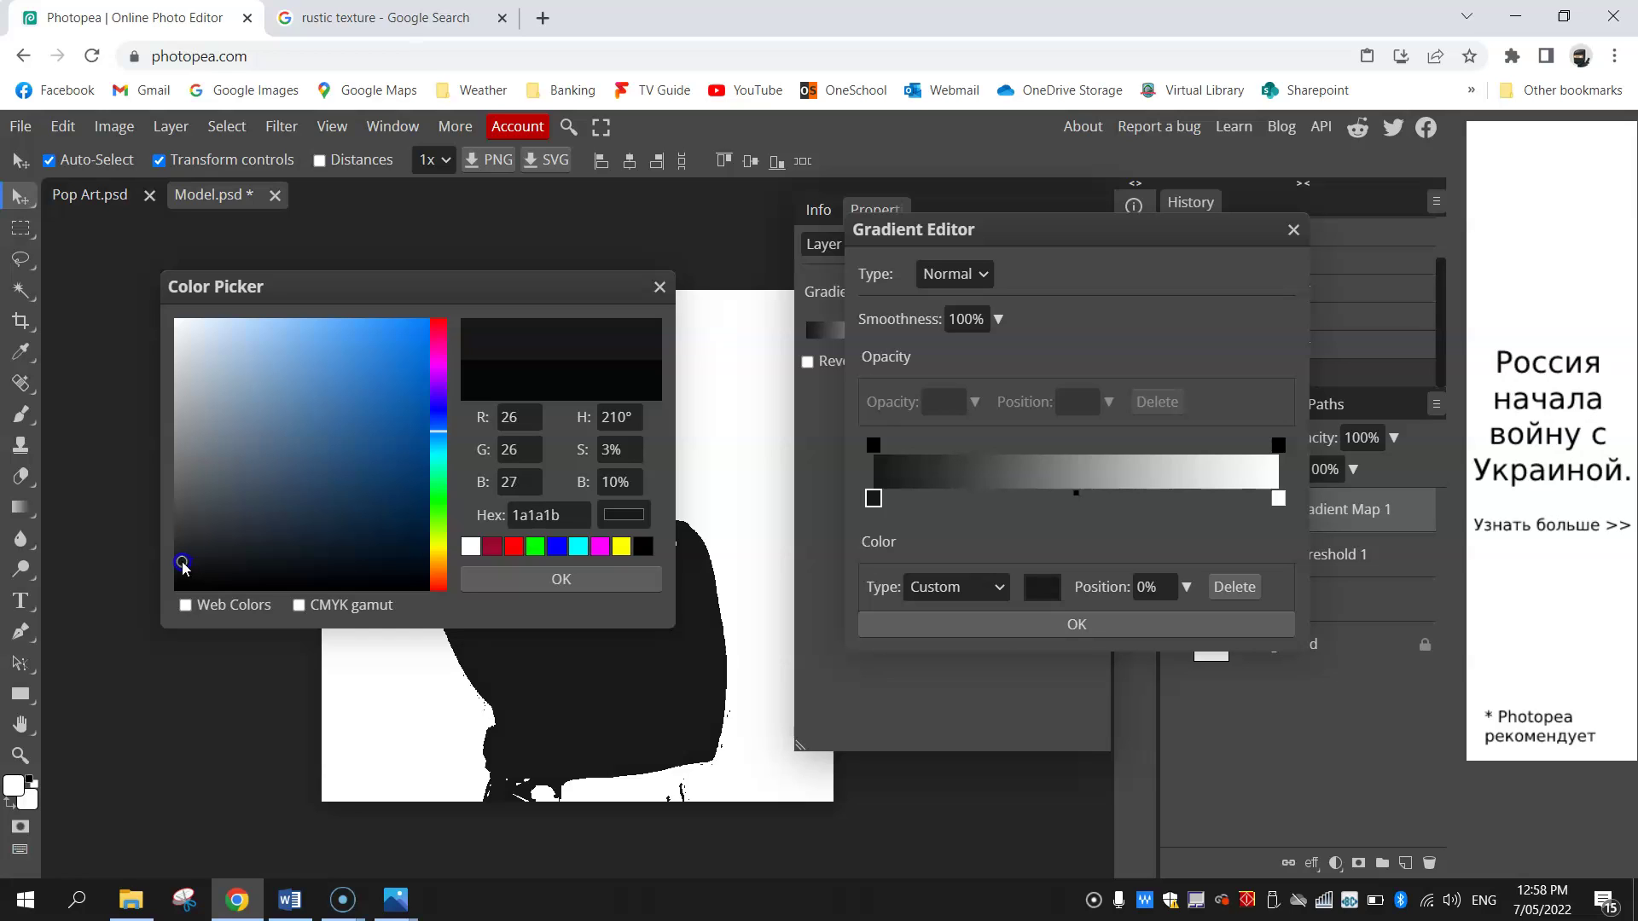
{"action": "left_click_drag", "start_coordinate": [185, 569], "coordinate": [188, 572]}
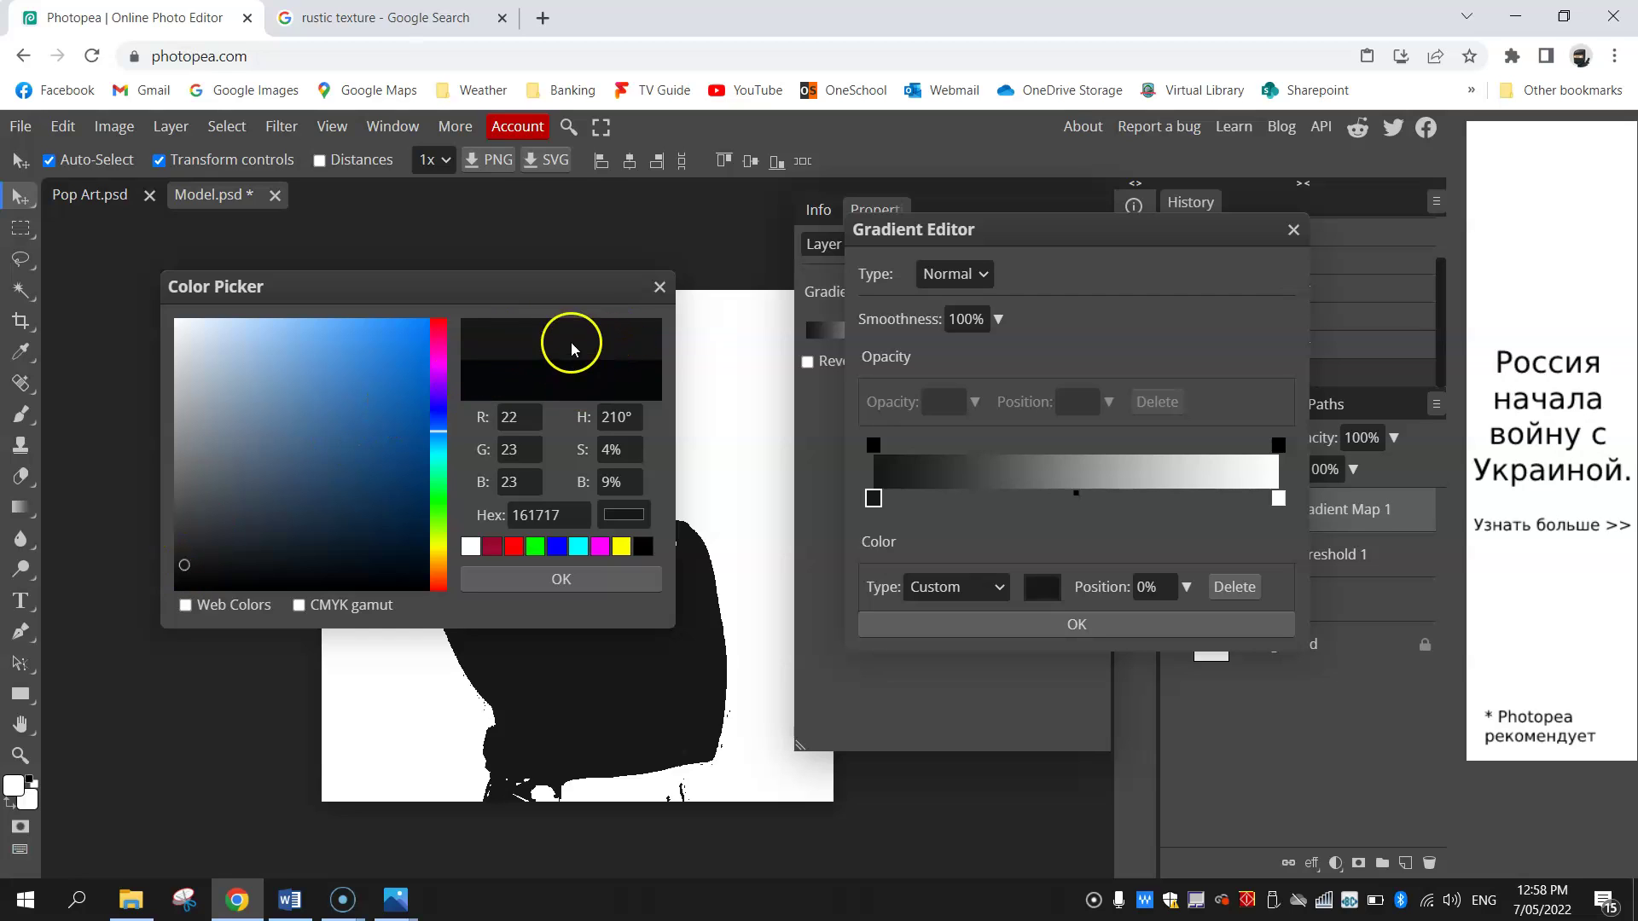
{"action": "left_click", "coordinate": [560, 580]}
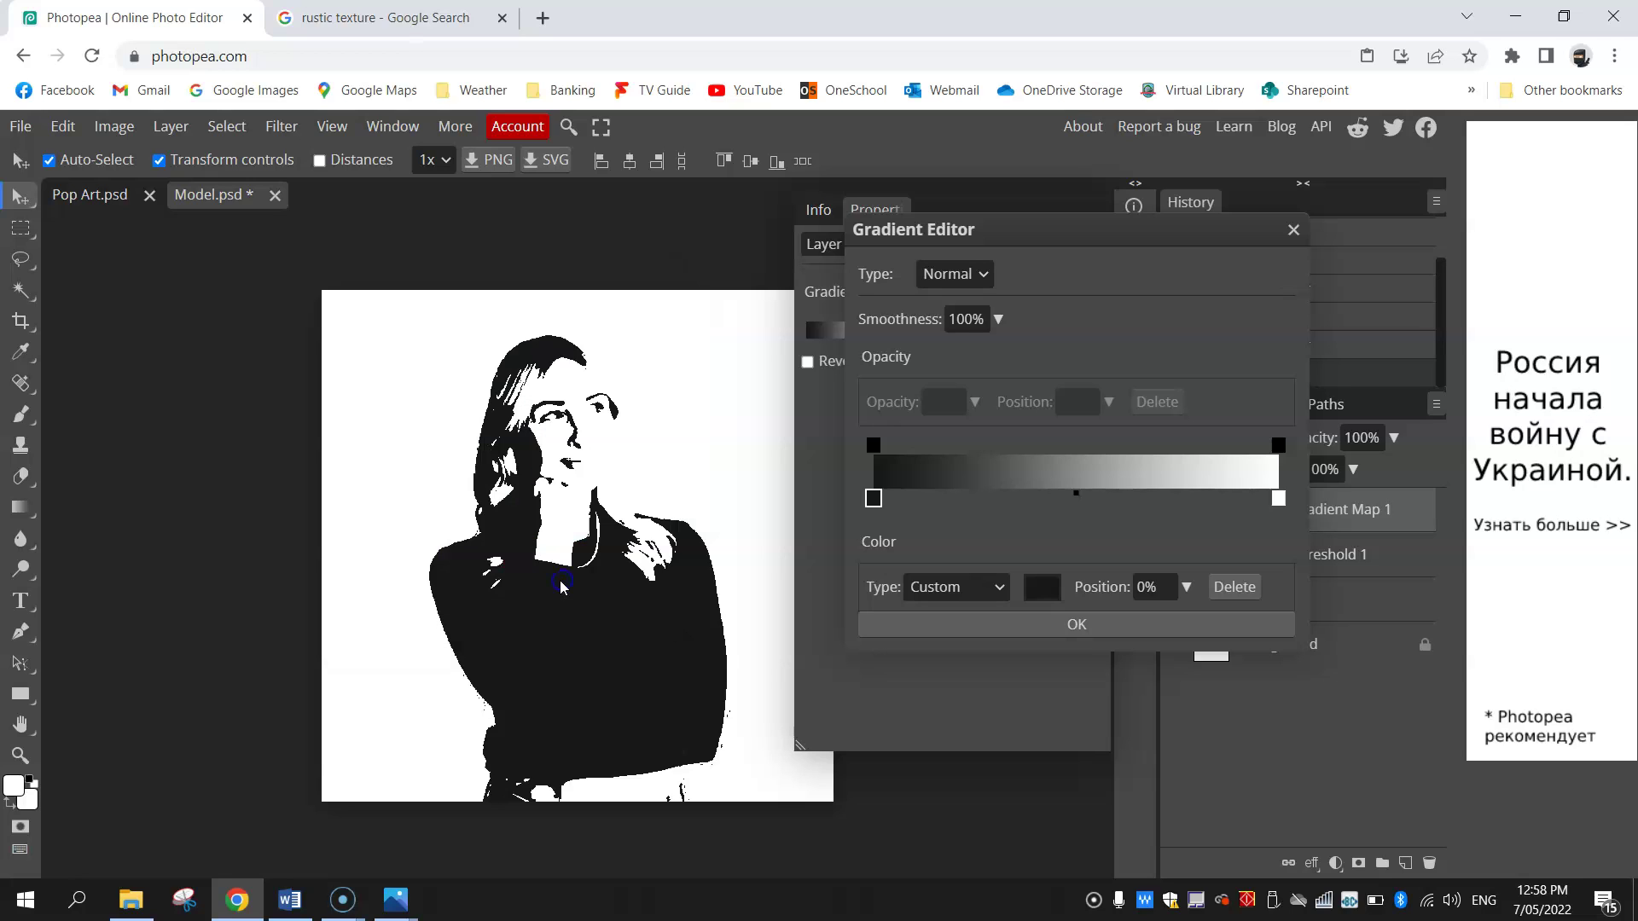
Step: Make the light stop magenta (ff00ff) and apply the gradient
{"action": "double_click", "coordinate": [1279, 500]}
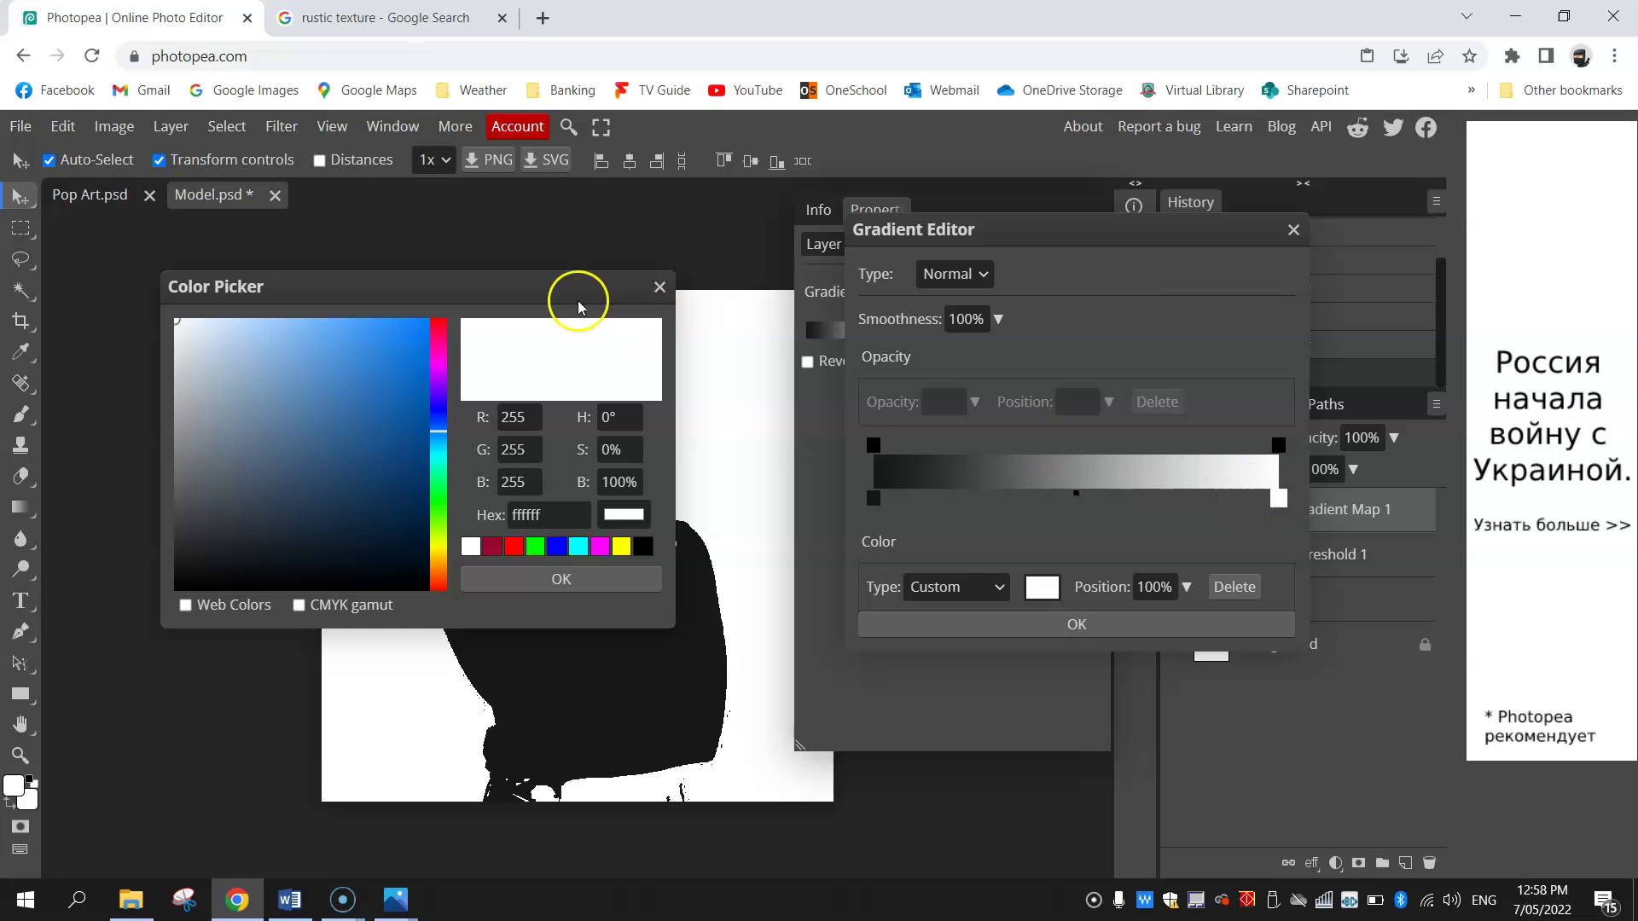
{"action": "left_click_drag", "start_coordinate": [475, 287], "coordinate": [1315, 179]}
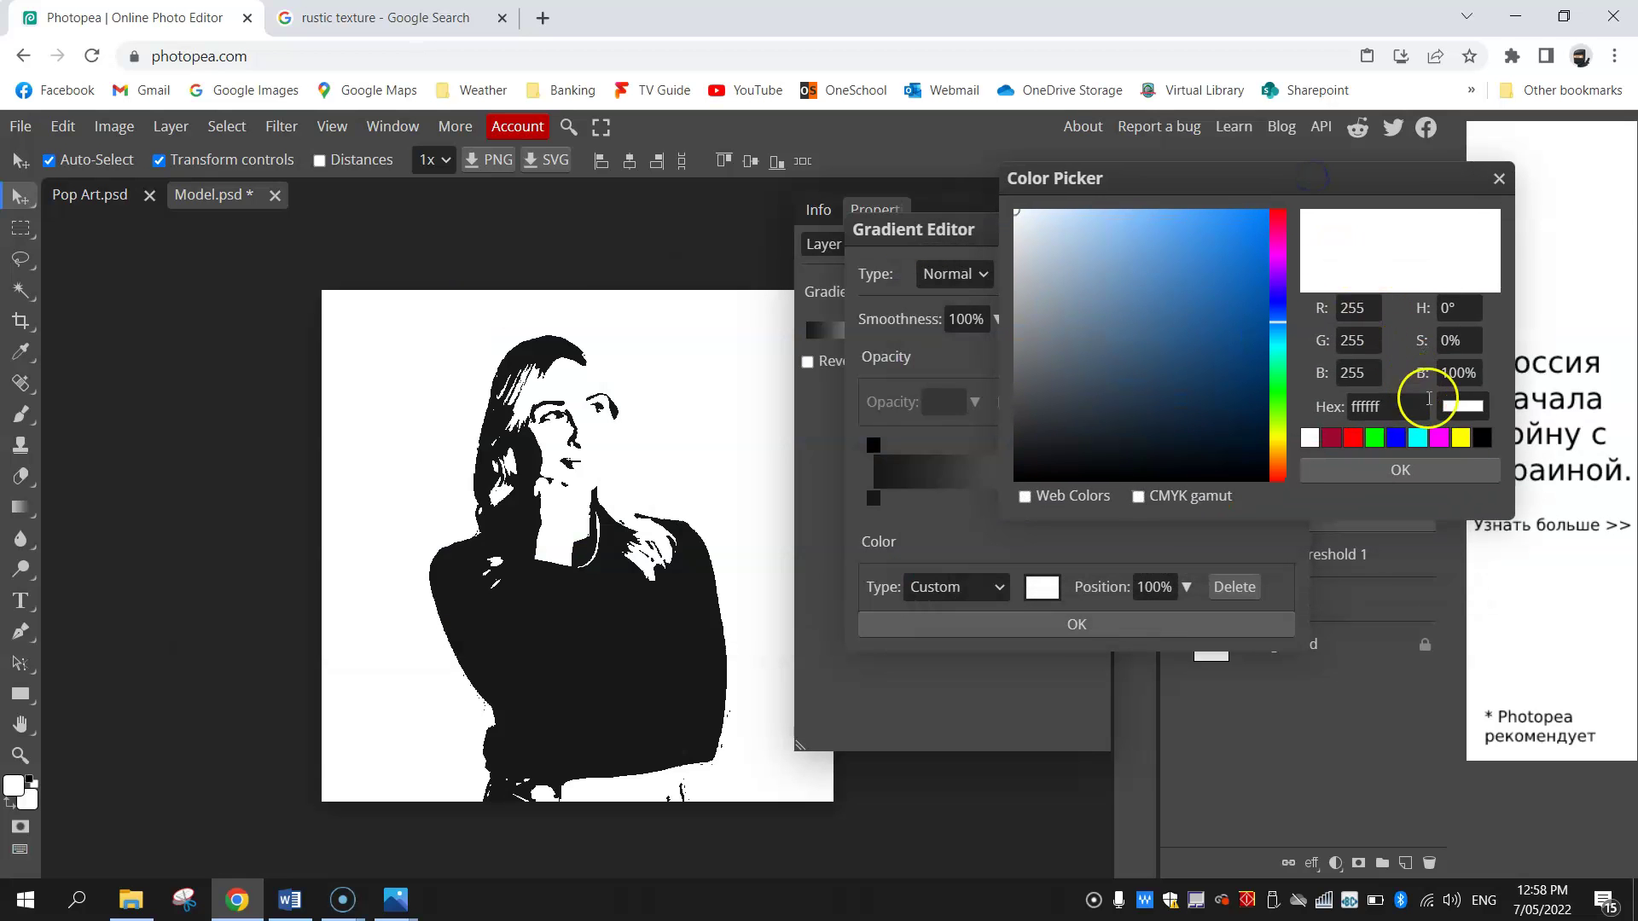
{"action": "left_click", "coordinate": [1439, 438]}
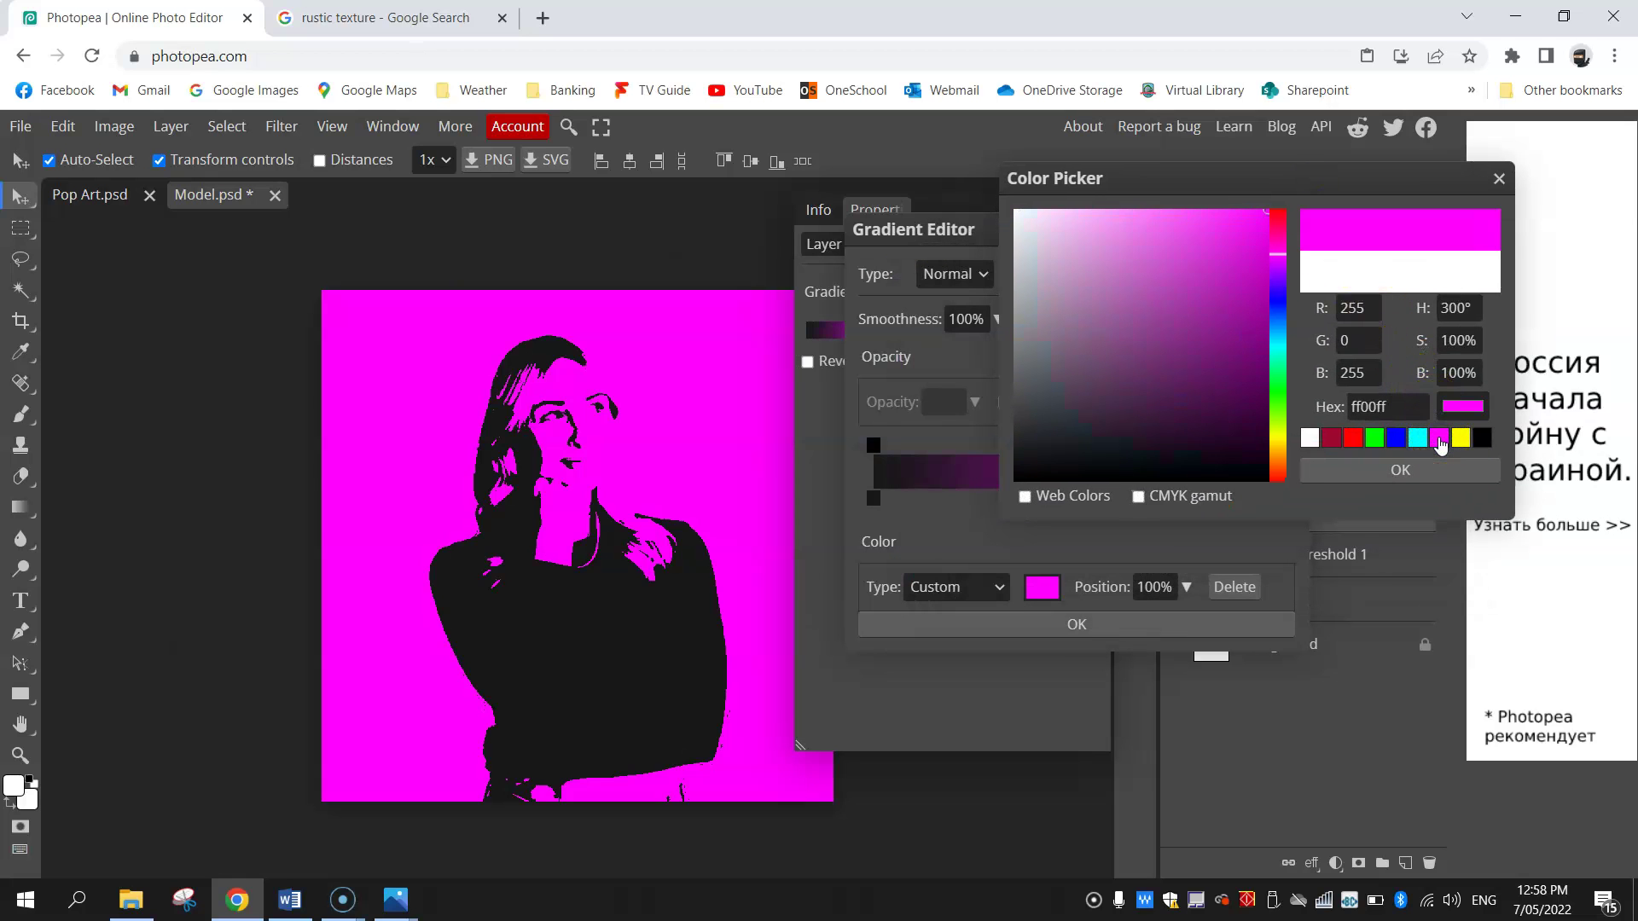
{"action": "left_click", "coordinate": [1433, 469]}
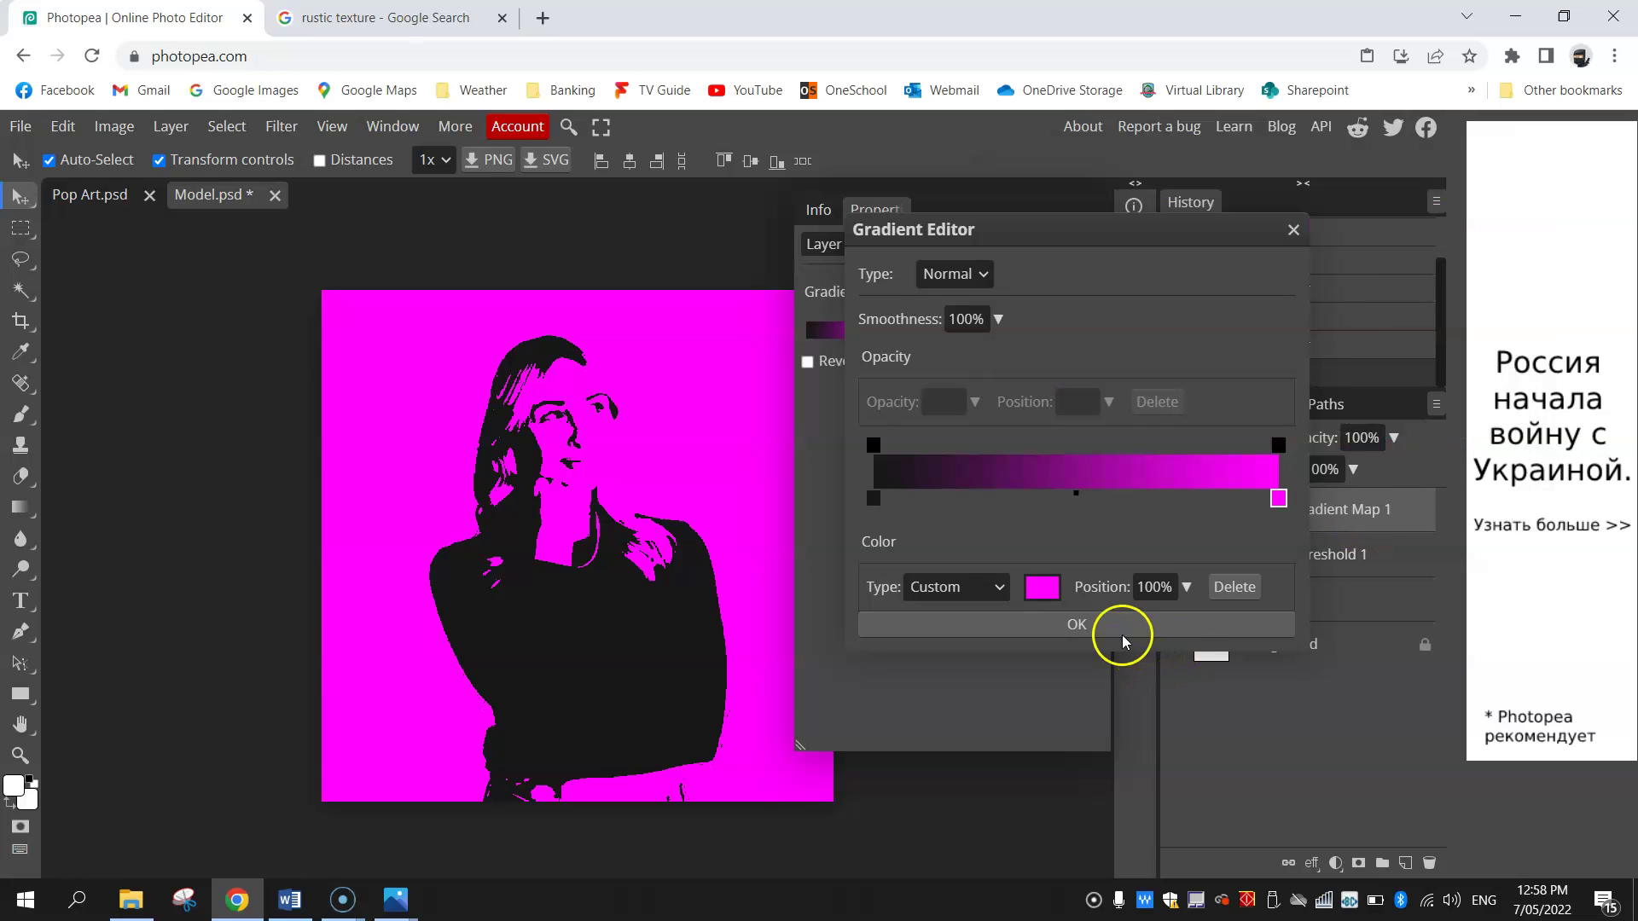
{"action": "left_click", "coordinate": [1111, 624]}
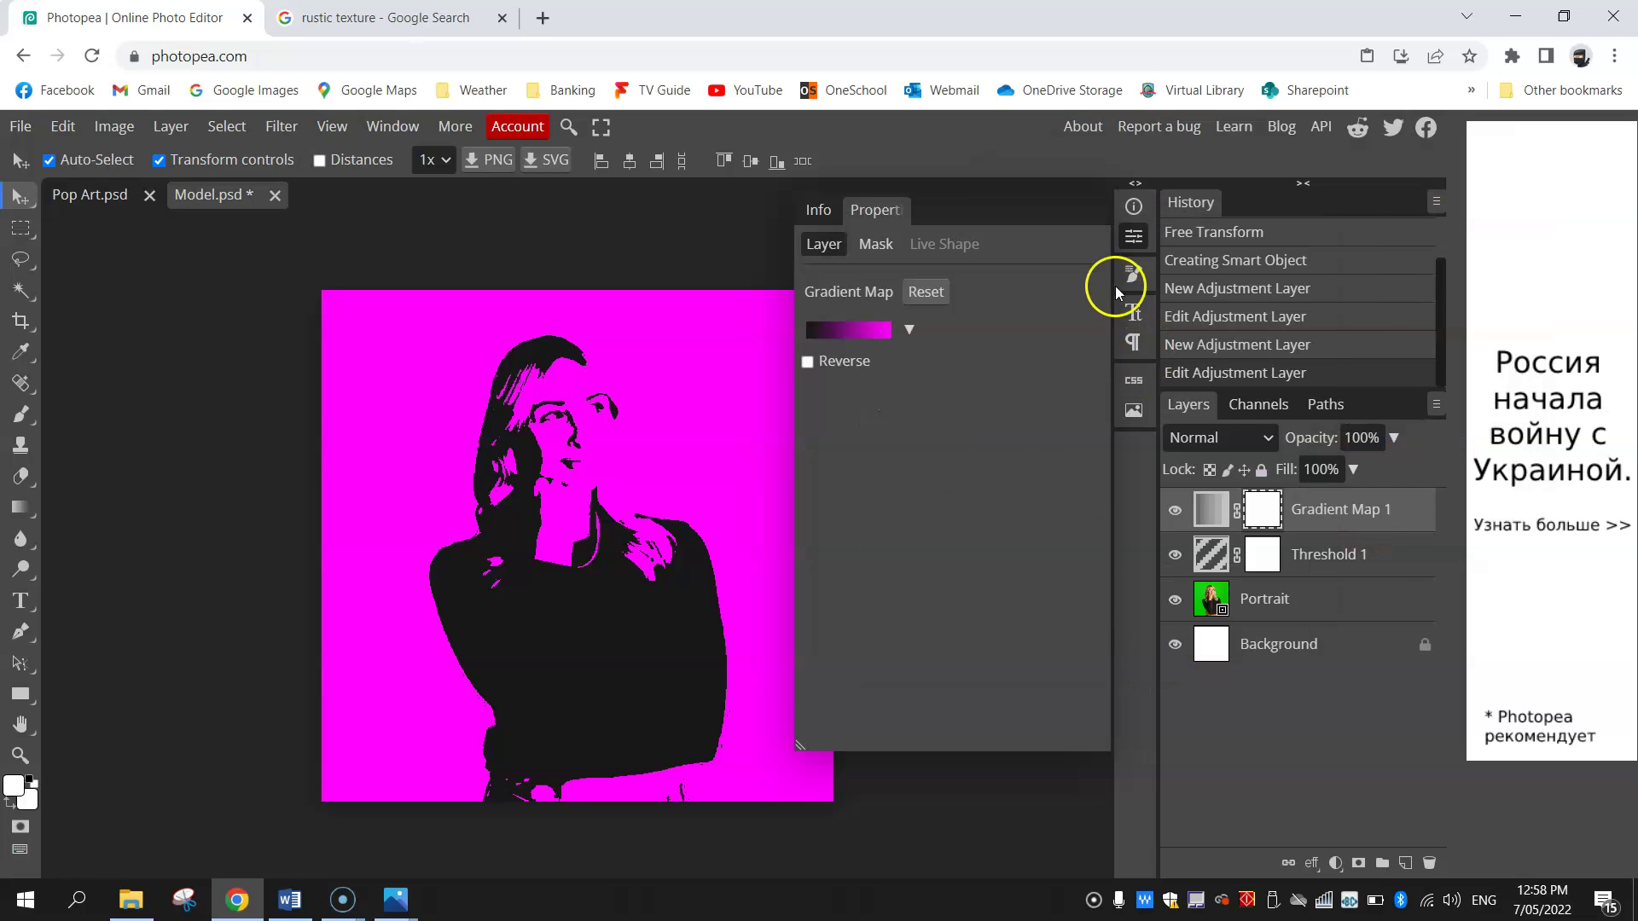
Step: Close the Properties panel and check the empty Pop Art.psd document before returning to Model.psd
{"action": "left_click", "coordinate": [1133, 241]}
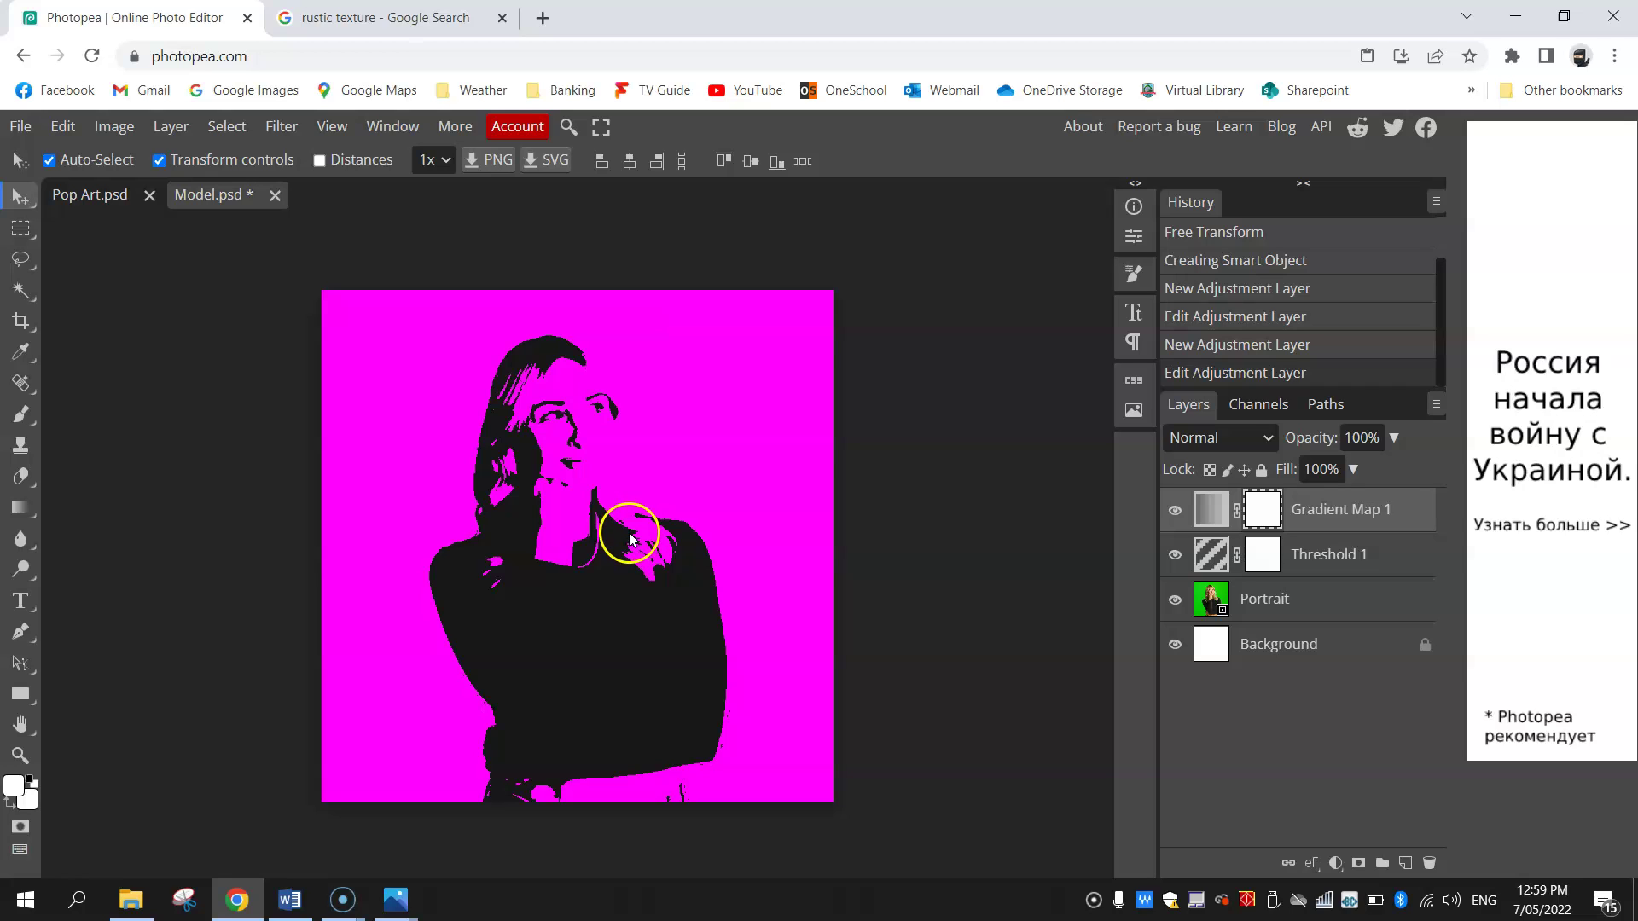
{"action": "left_click", "coordinate": [68, 195]}
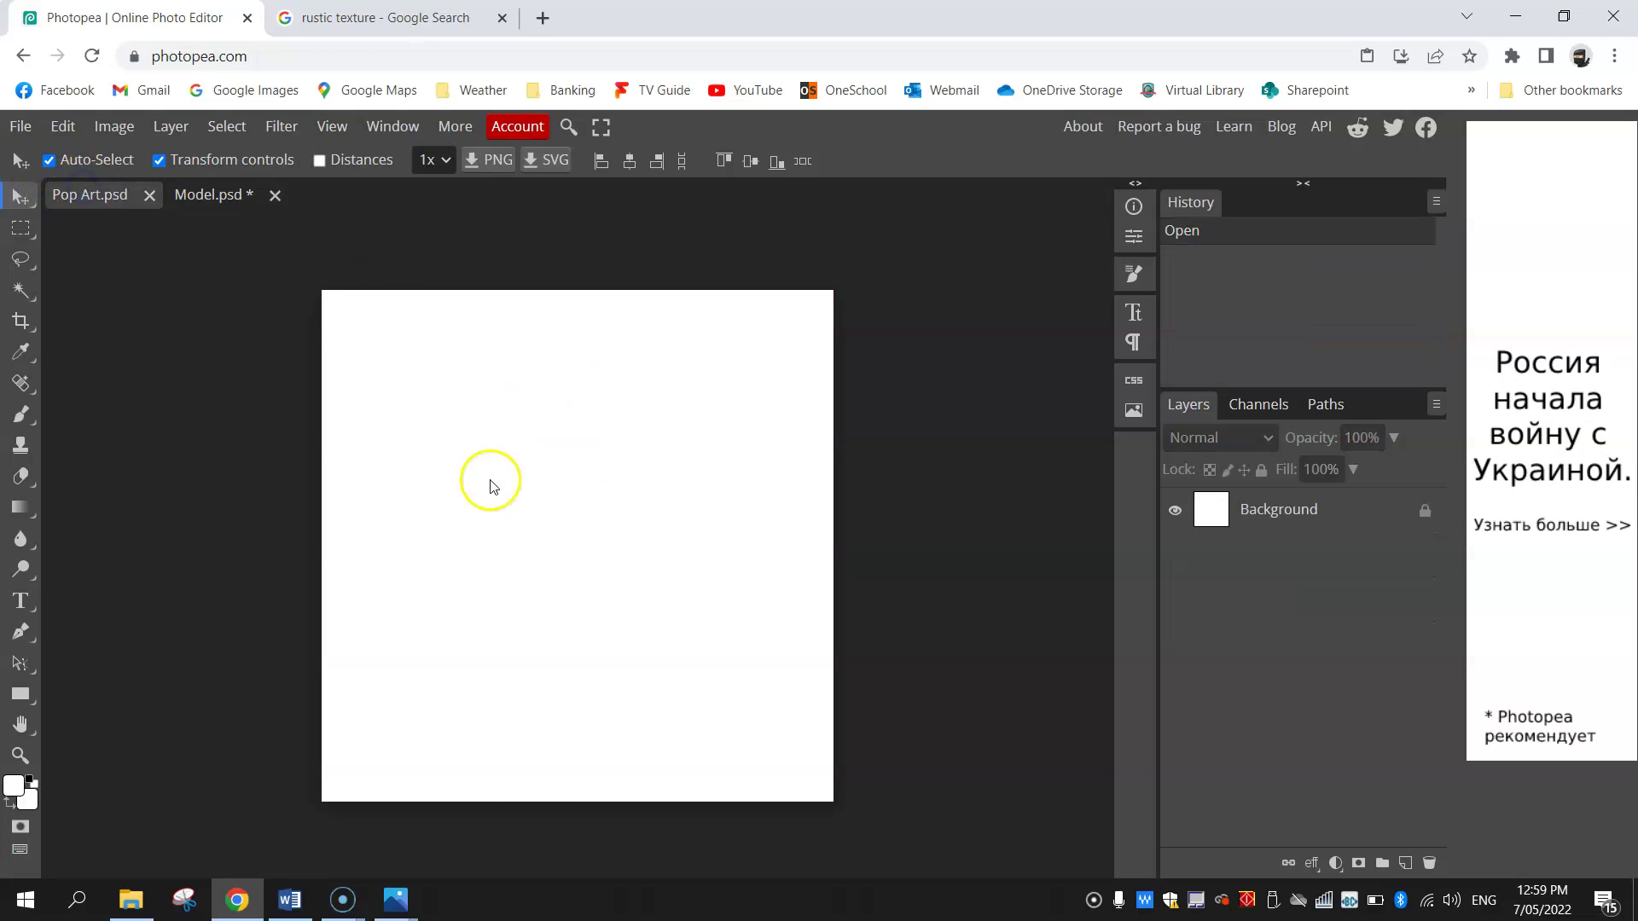
{"action": "left_click", "coordinate": [239, 196]}
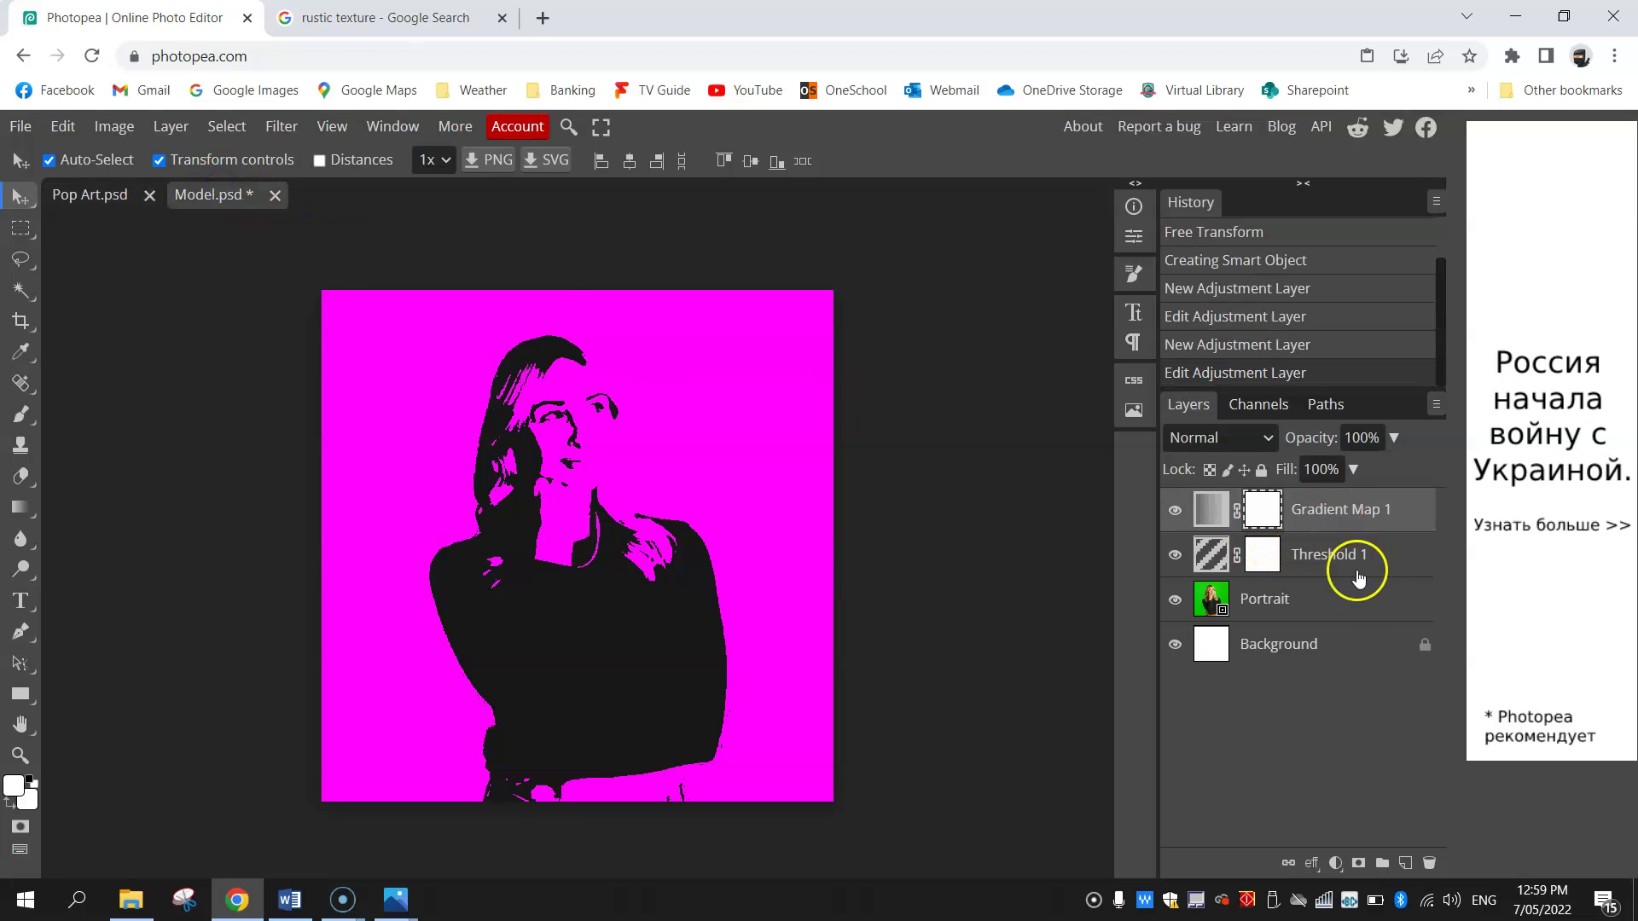
Step: Delete Model.psd's white Background layer, then select Gradient Map 1
{"action": "left_click", "coordinate": [1358, 643]}
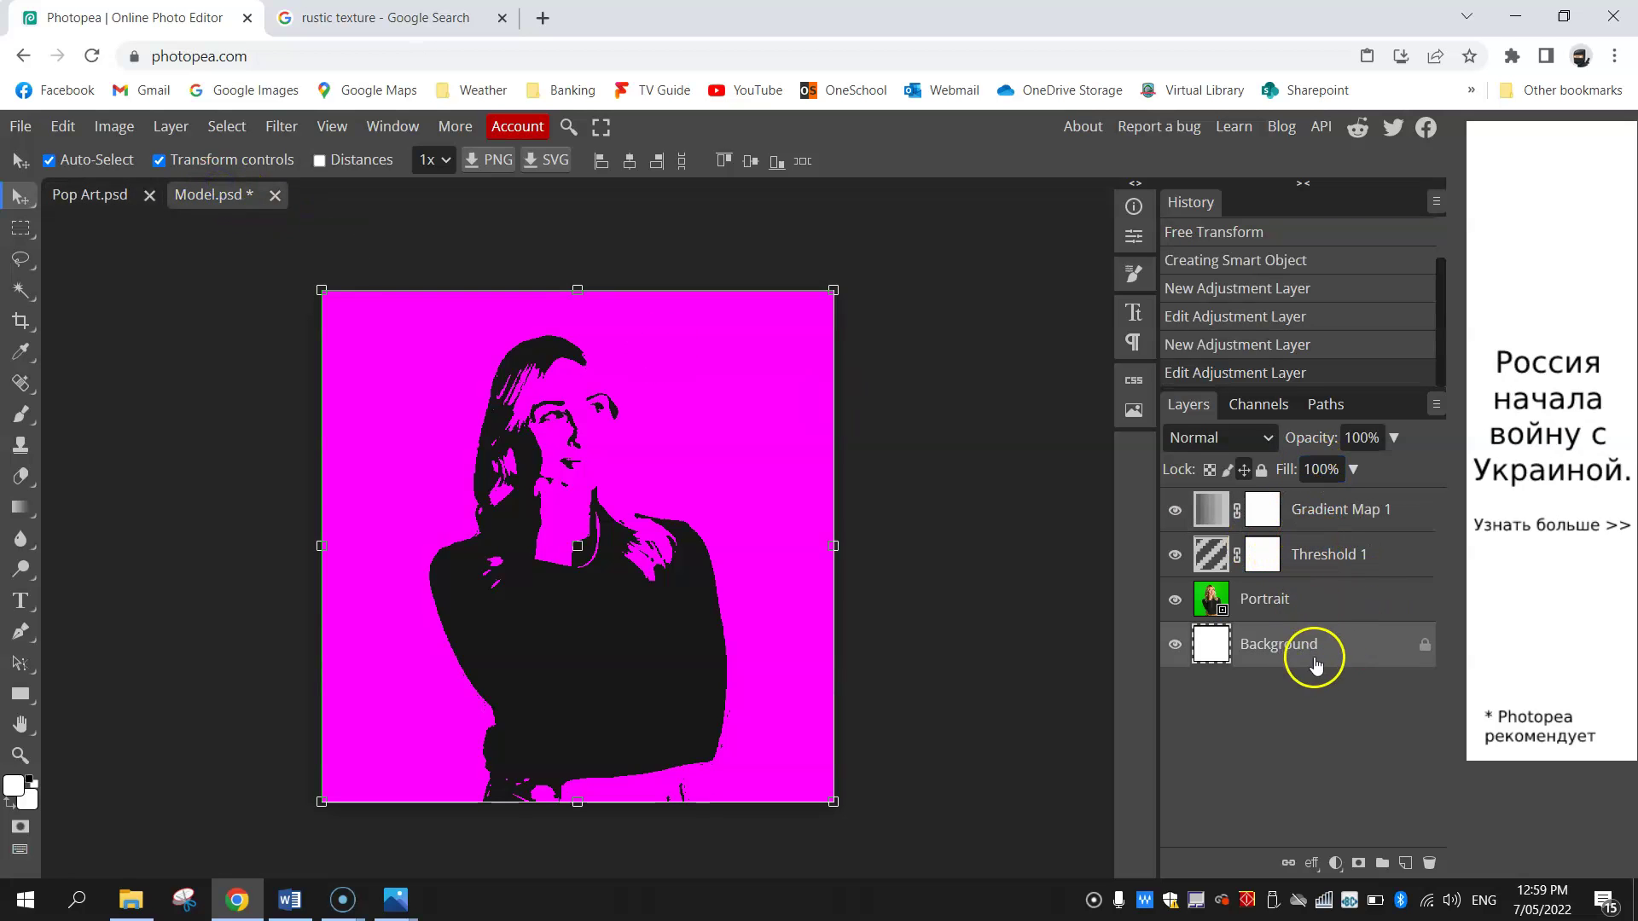
{"action": "left_click", "coordinate": [1430, 863]}
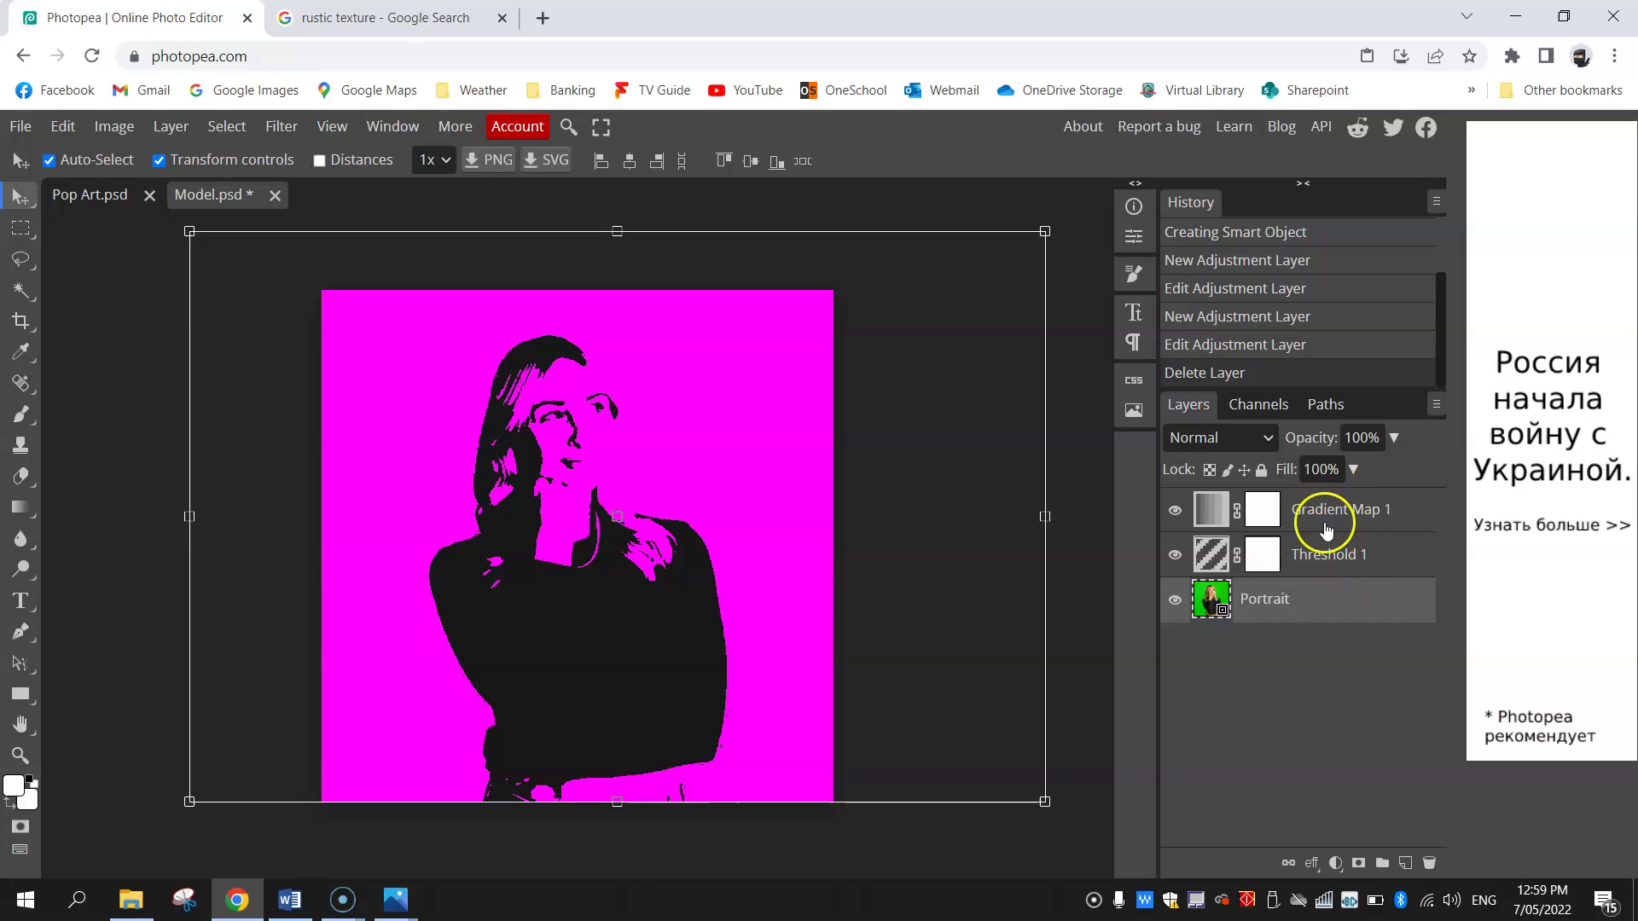
{"action": "left_click", "coordinate": [95, 195]}
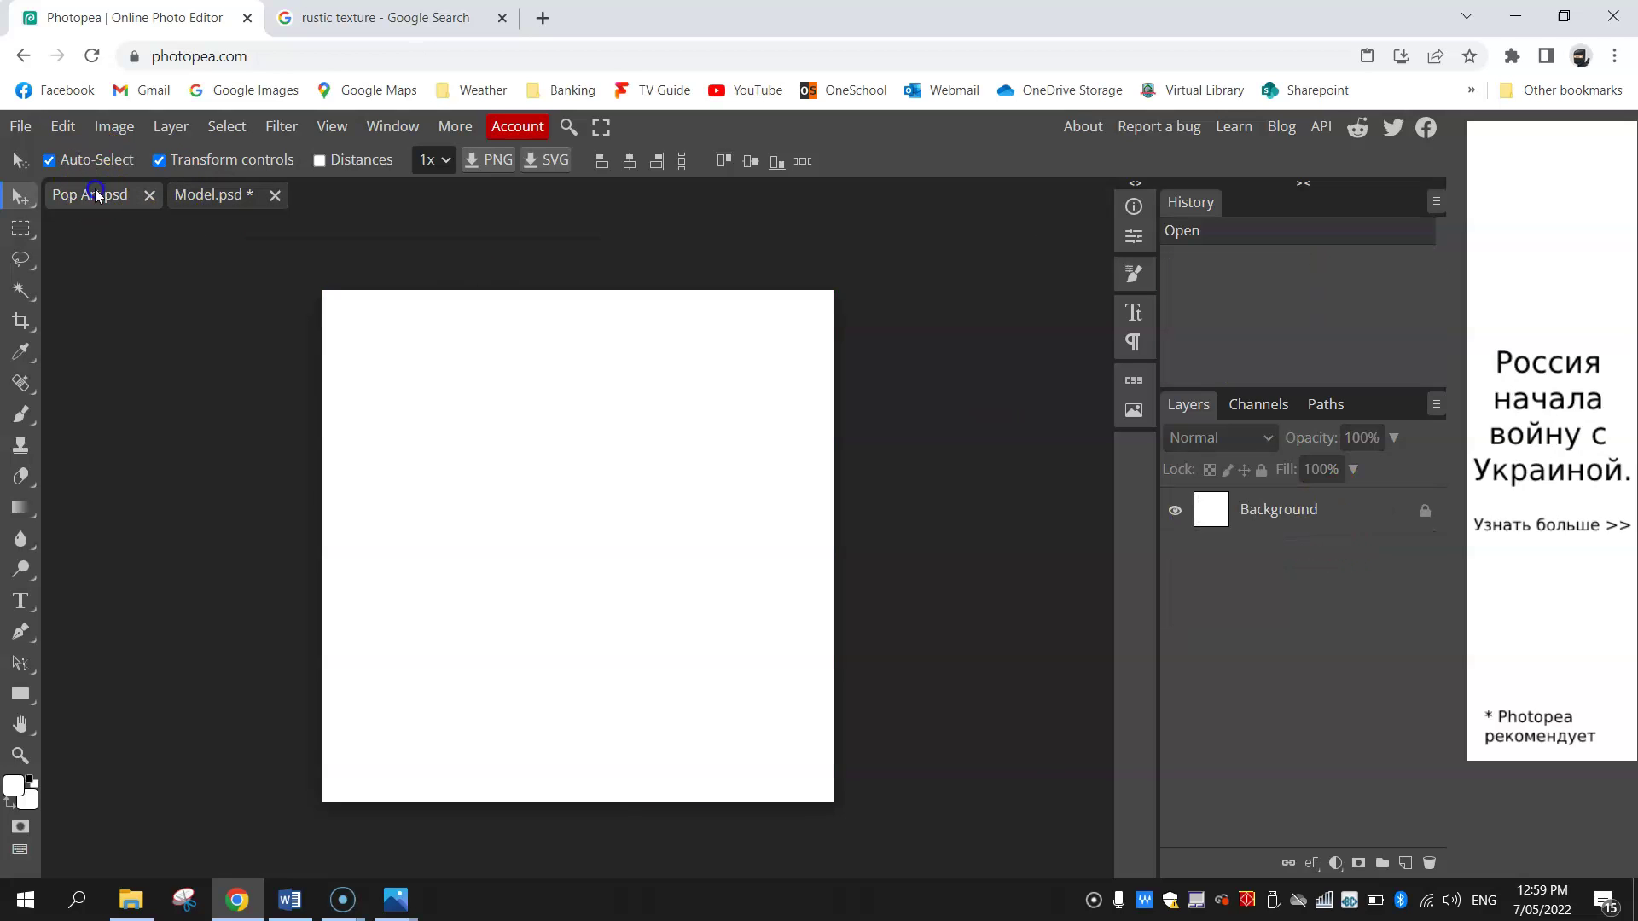
{"action": "left_click", "coordinate": [230, 195]}
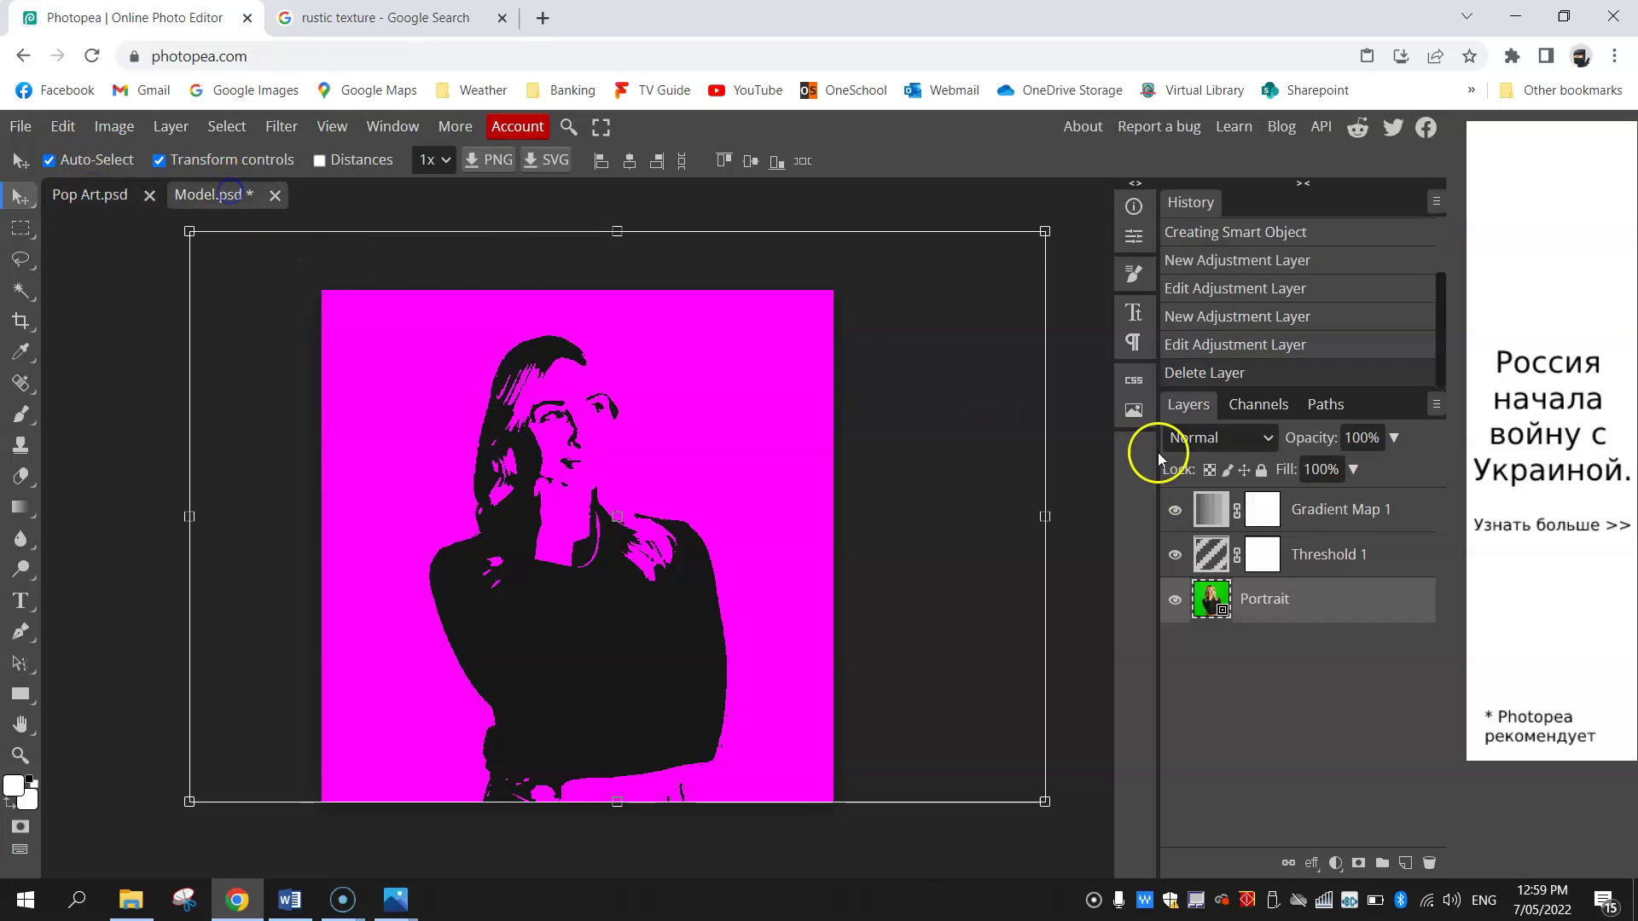
{"action": "left_click", "coordinate": [1340, 510]}
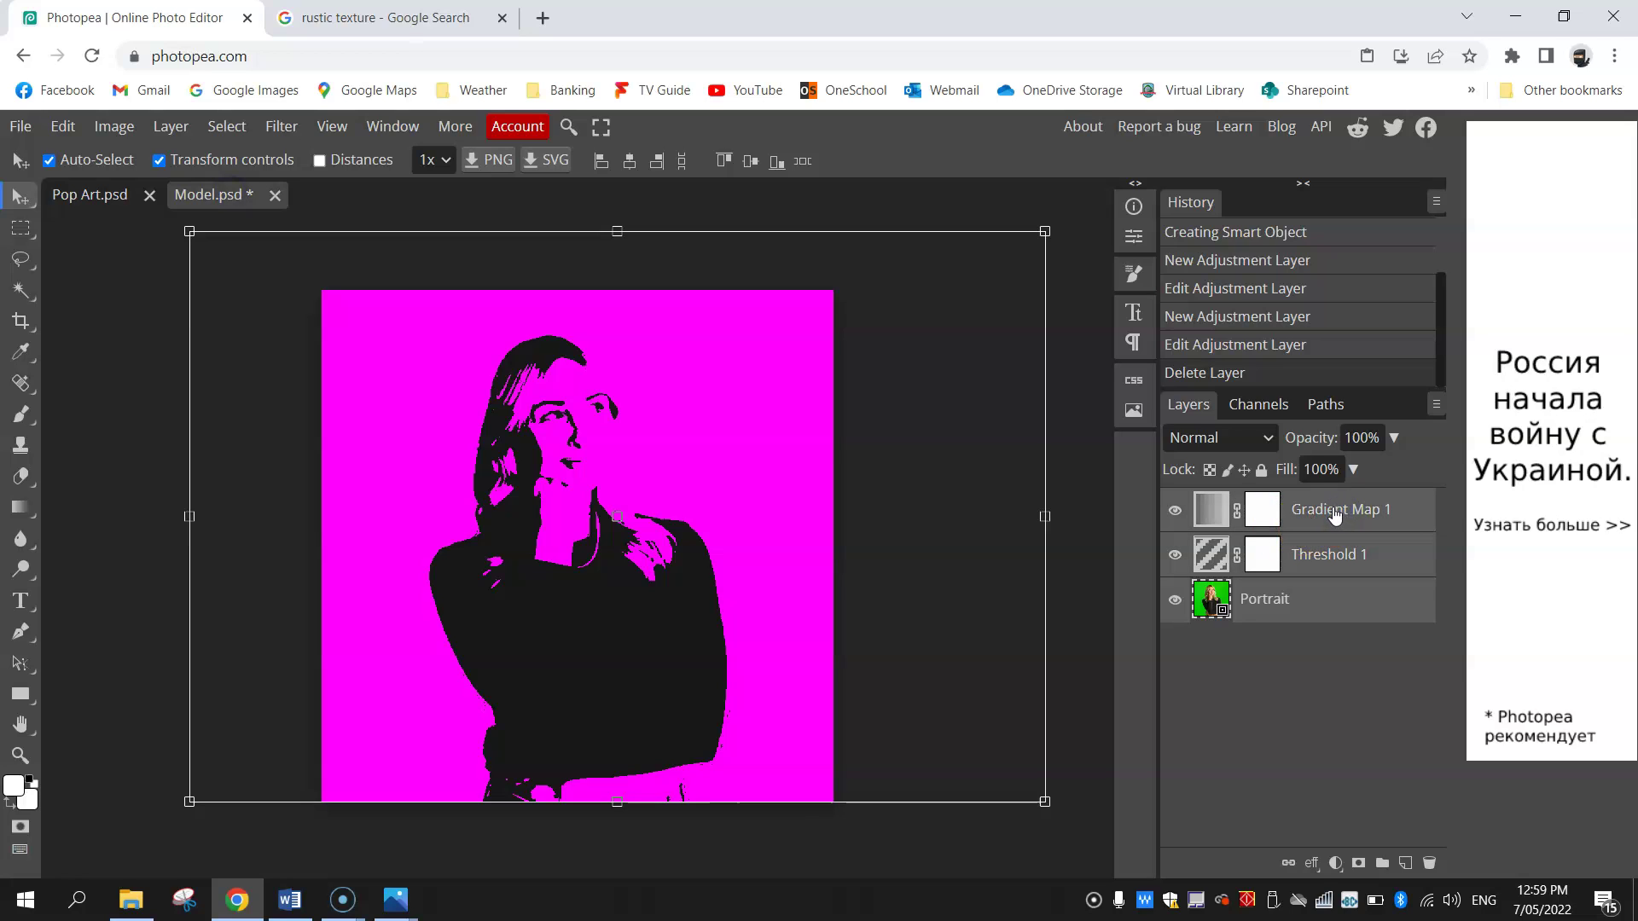
Step: Flatten the magenta Model image and copy it
{"action": "right_click", "coordinate": [1334, 509]}
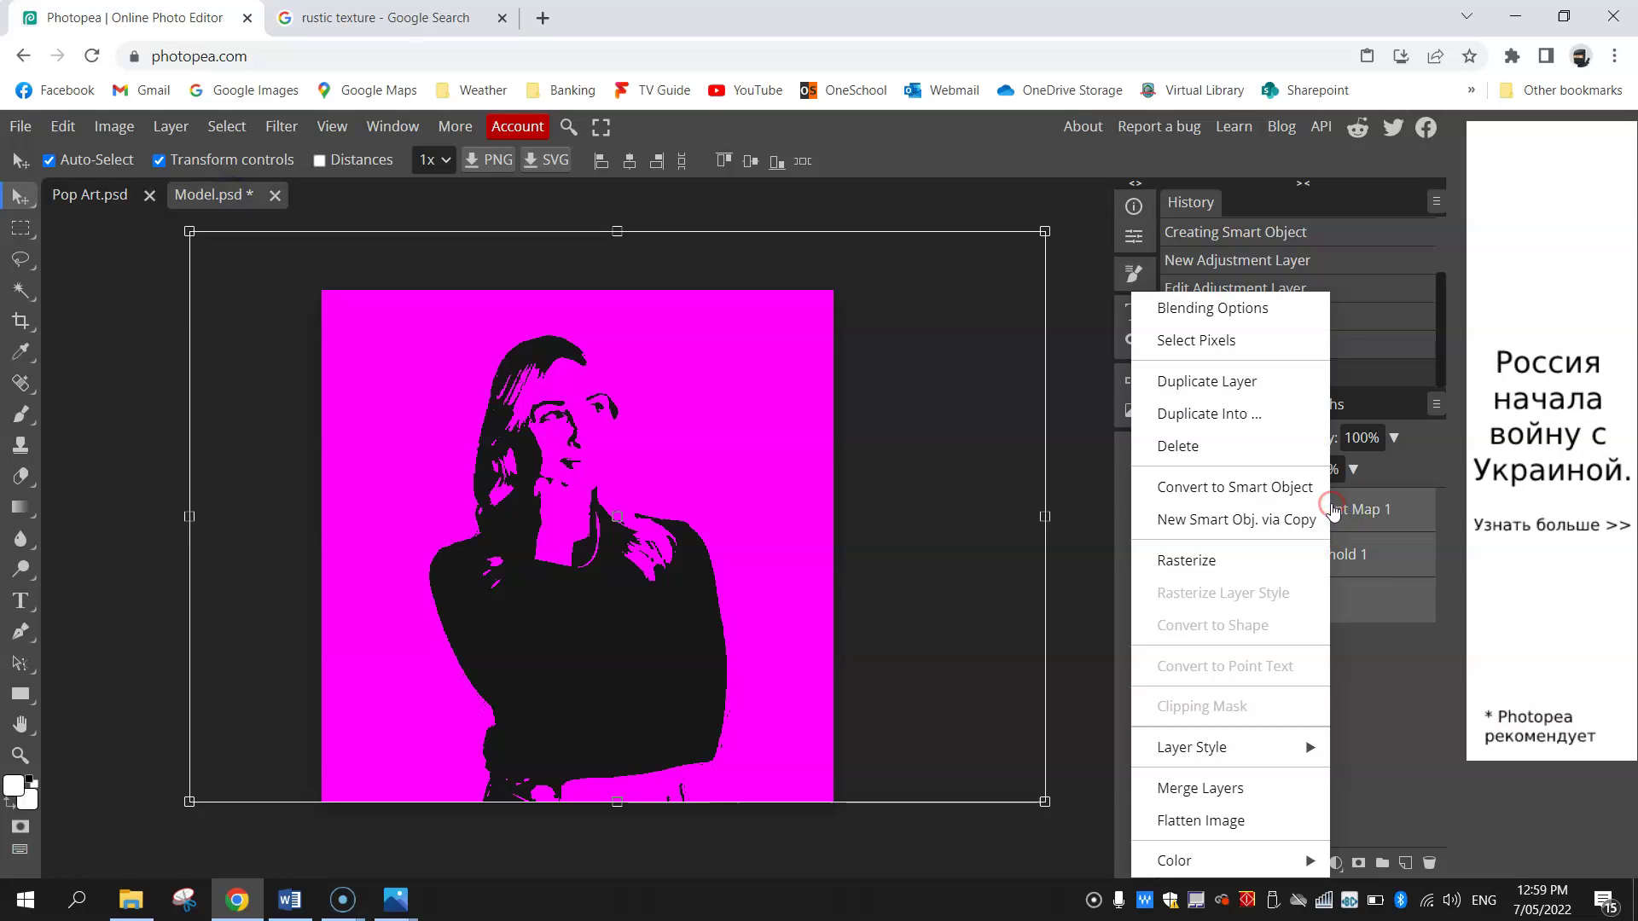
{"action": "left_click", "coordinate": [1239, 825]}
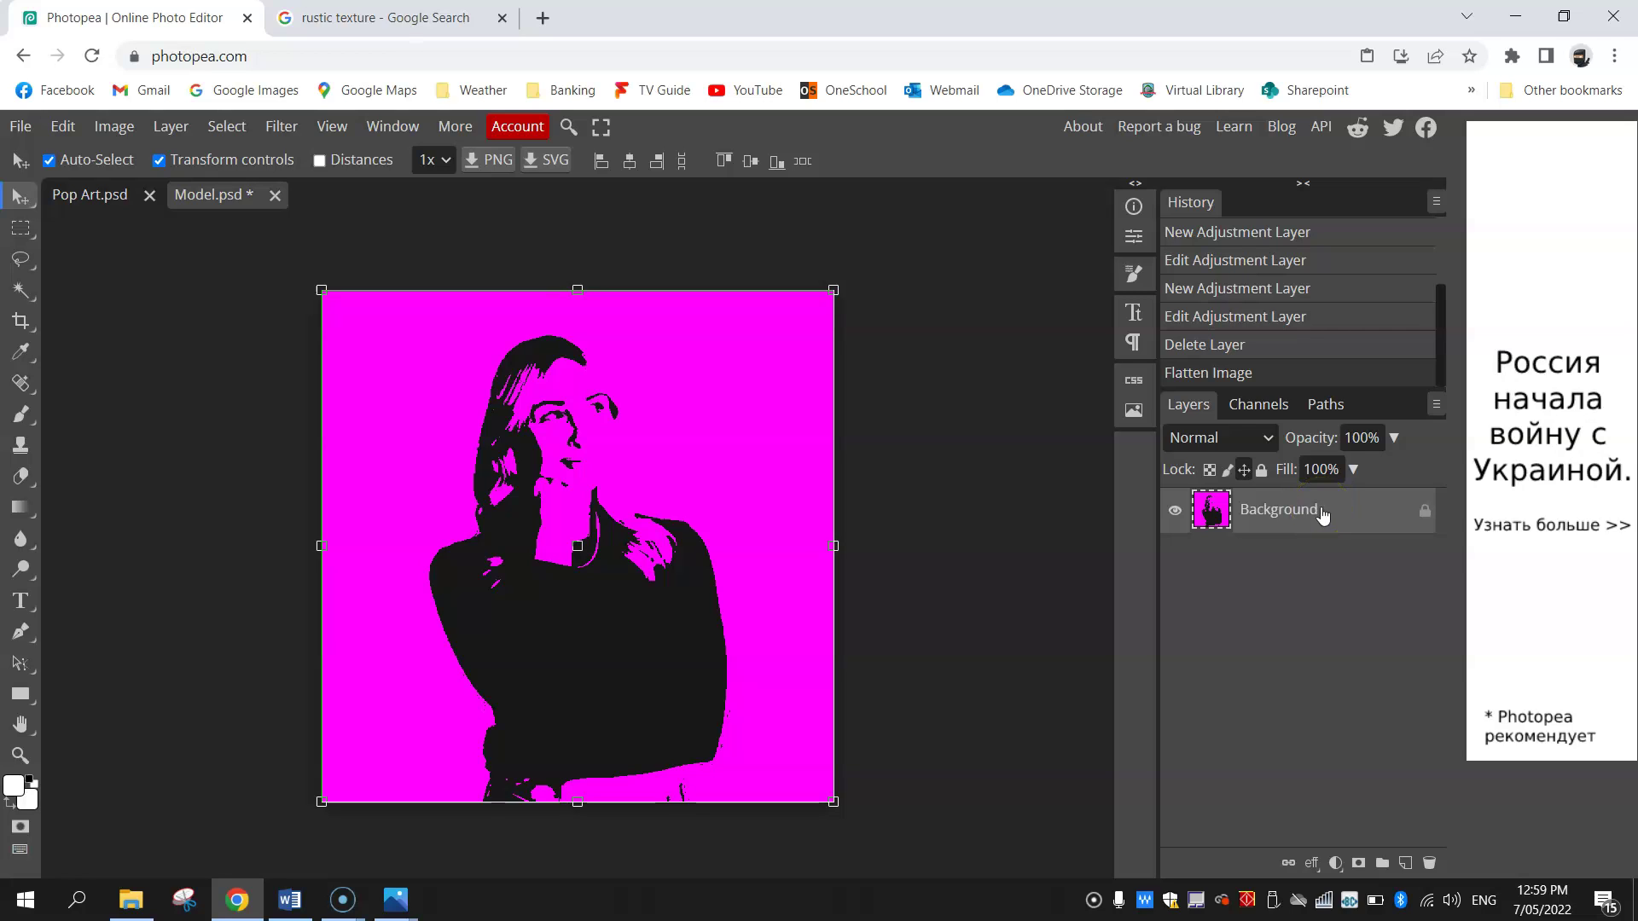
{"action": "left_click", "coordinate": [65, 130]}
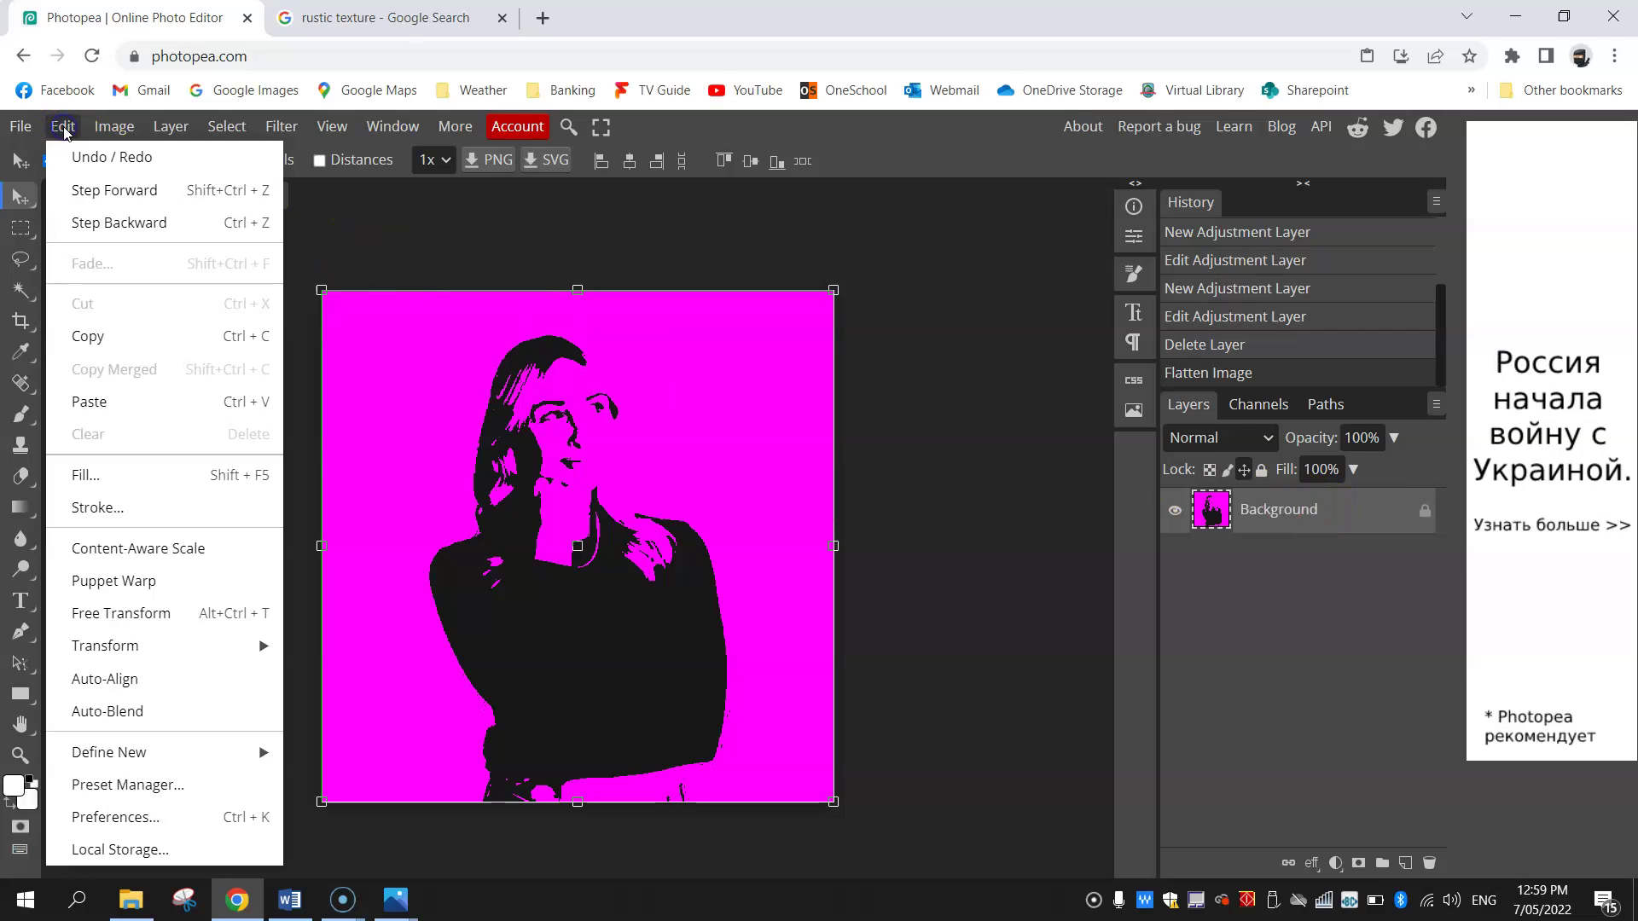
{"action": "left_click", "coordinate": [115, 338]}
Step: Paste the magenta portrait into Pop Art.psd and delete its white Background layer
{"action": "left_click", "coordinate": [70, 203]}
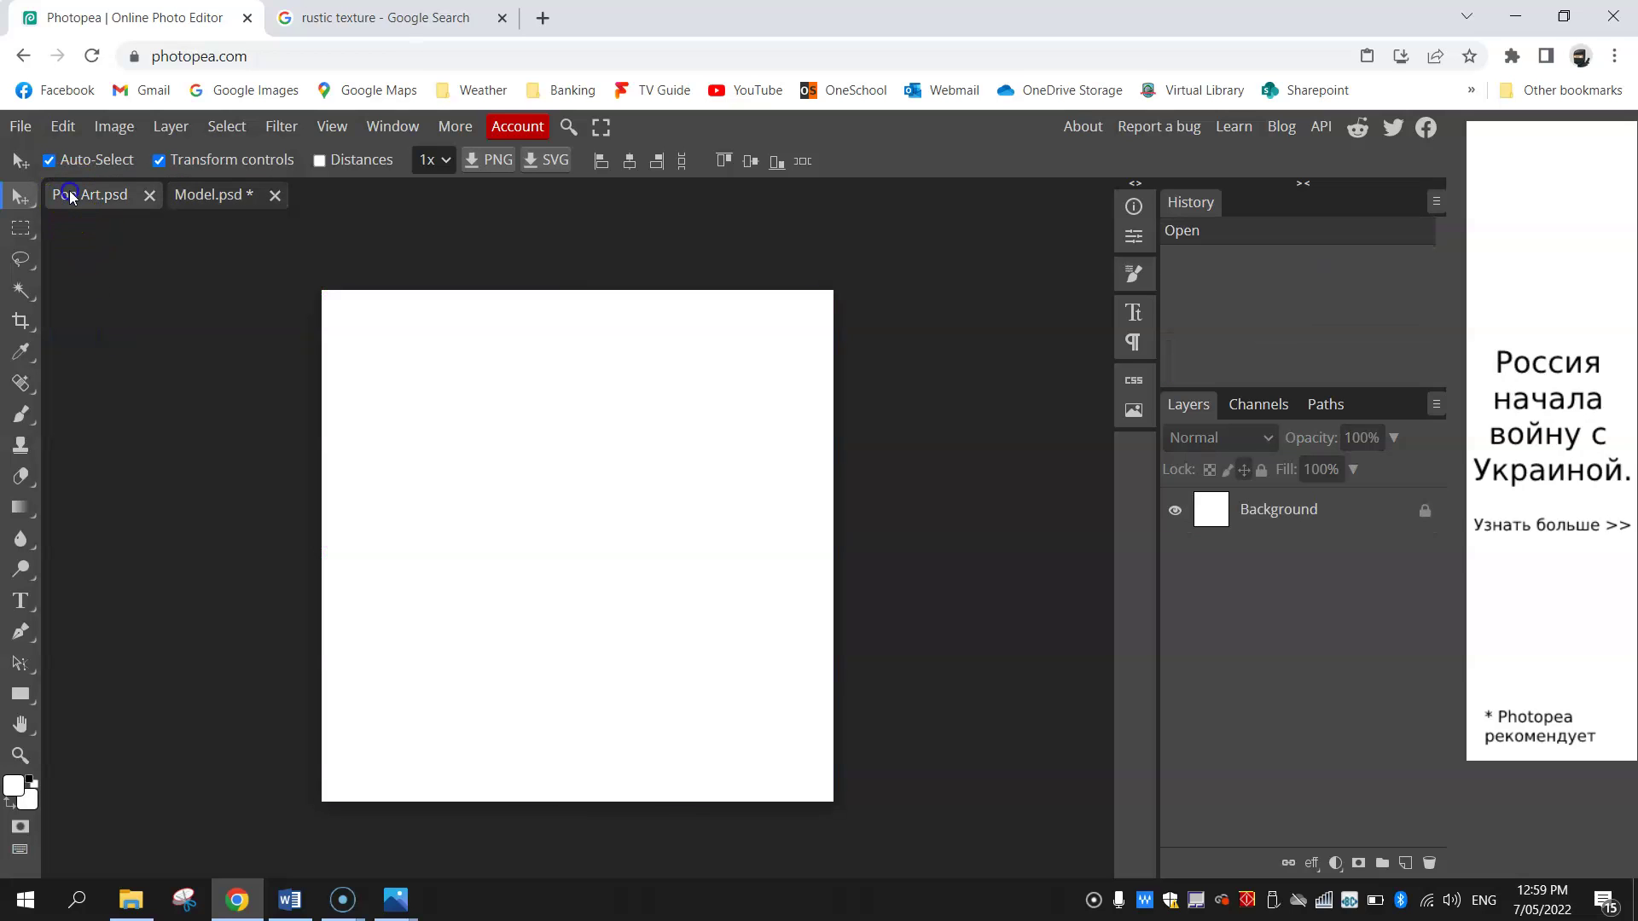
{"action": "left_click", "coordinate": [63, 126]}
{"action": "left_click", "coordinate": [89, 402]}
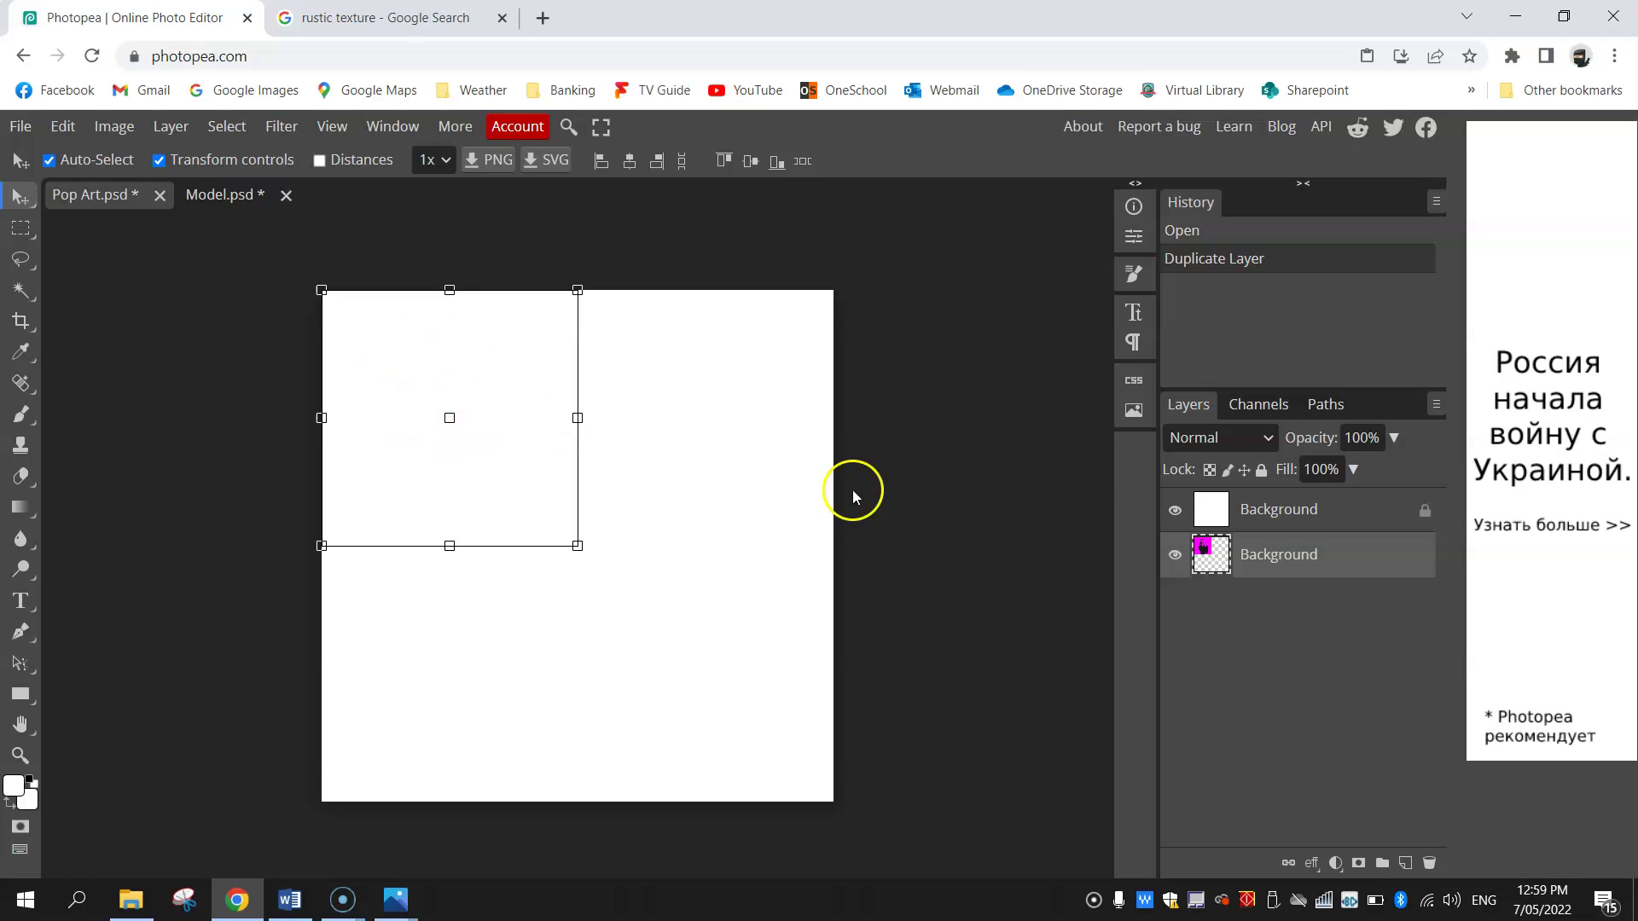
{"action": "left_click", "coordinate": [1331, 515]}
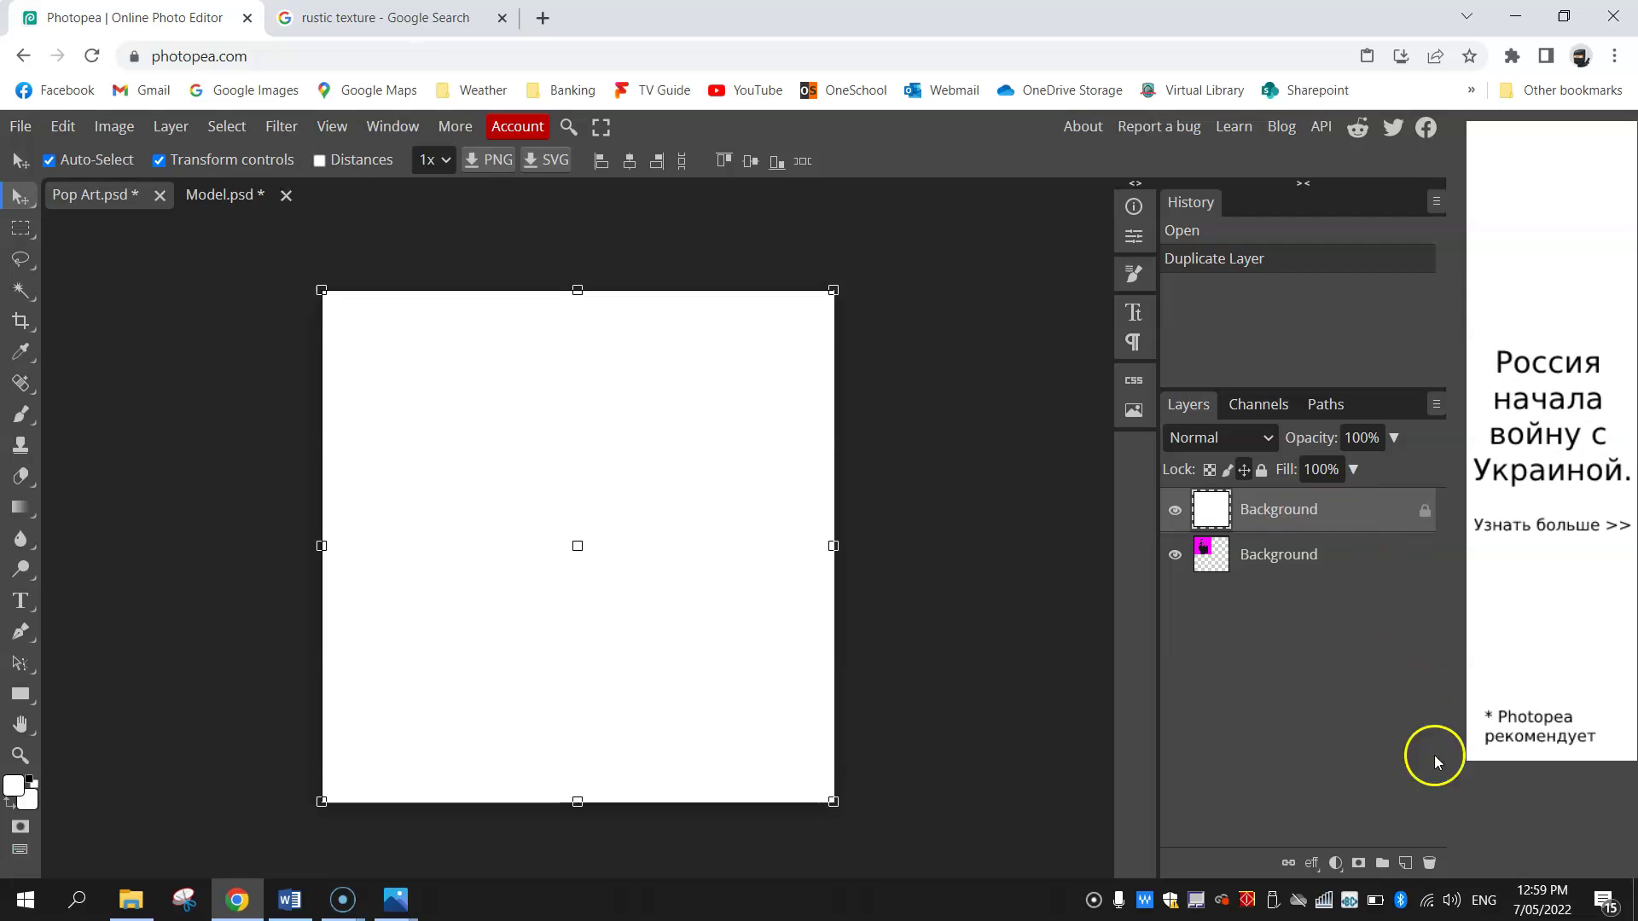
{"action": "left_click", "coordinate": [1430, 863]}
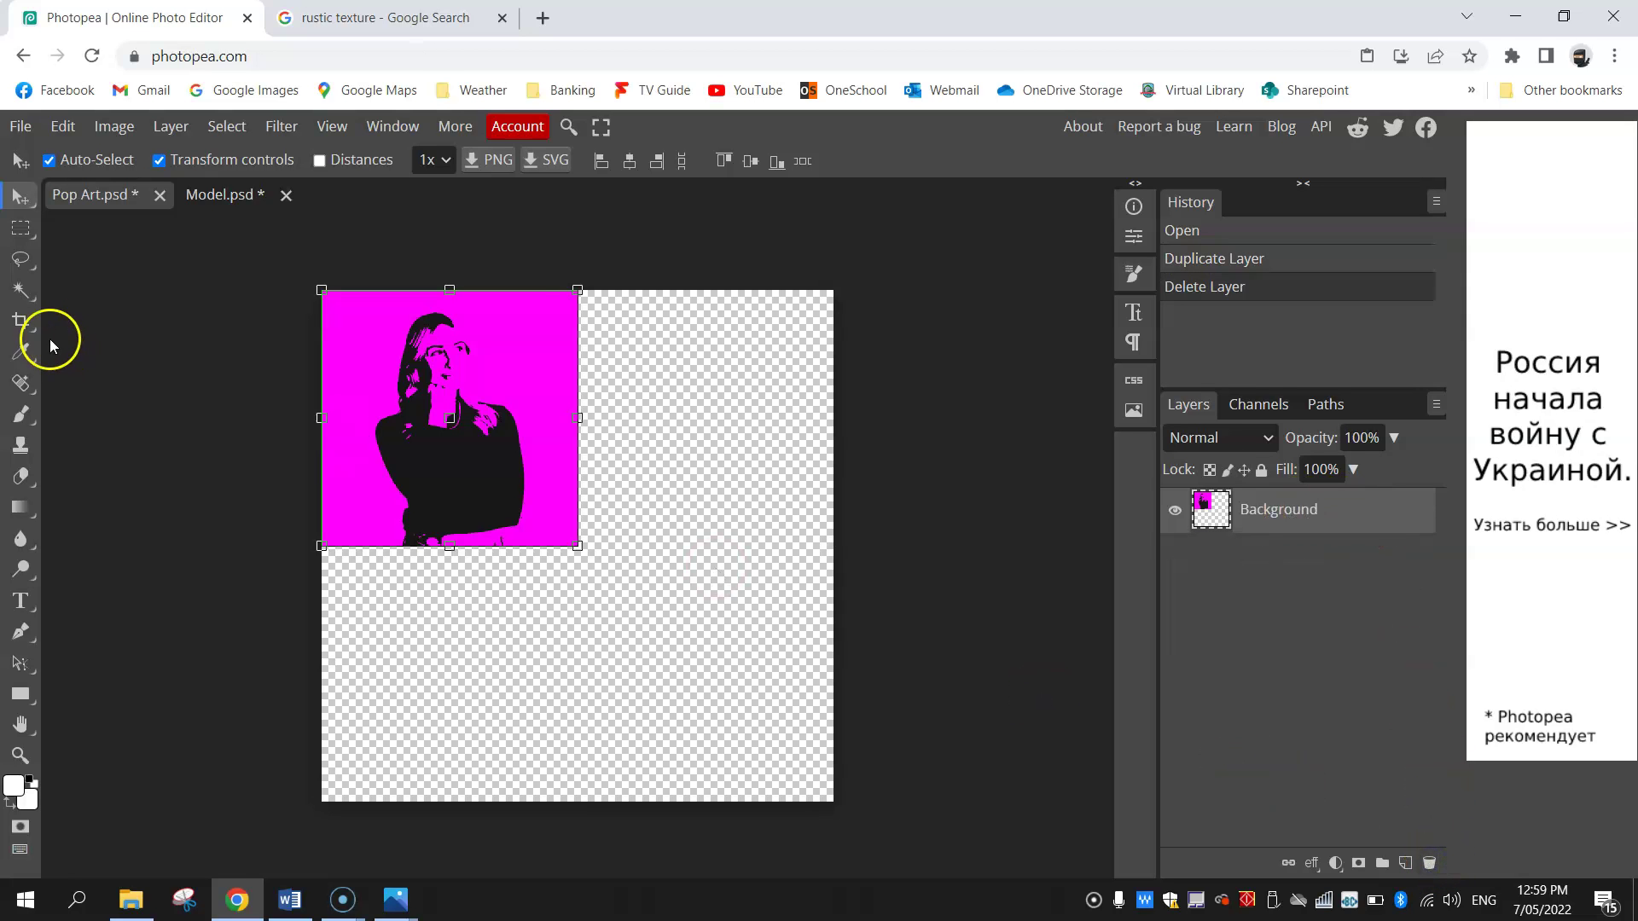
{"action": "left_click", "coordinate": [177, 314]}
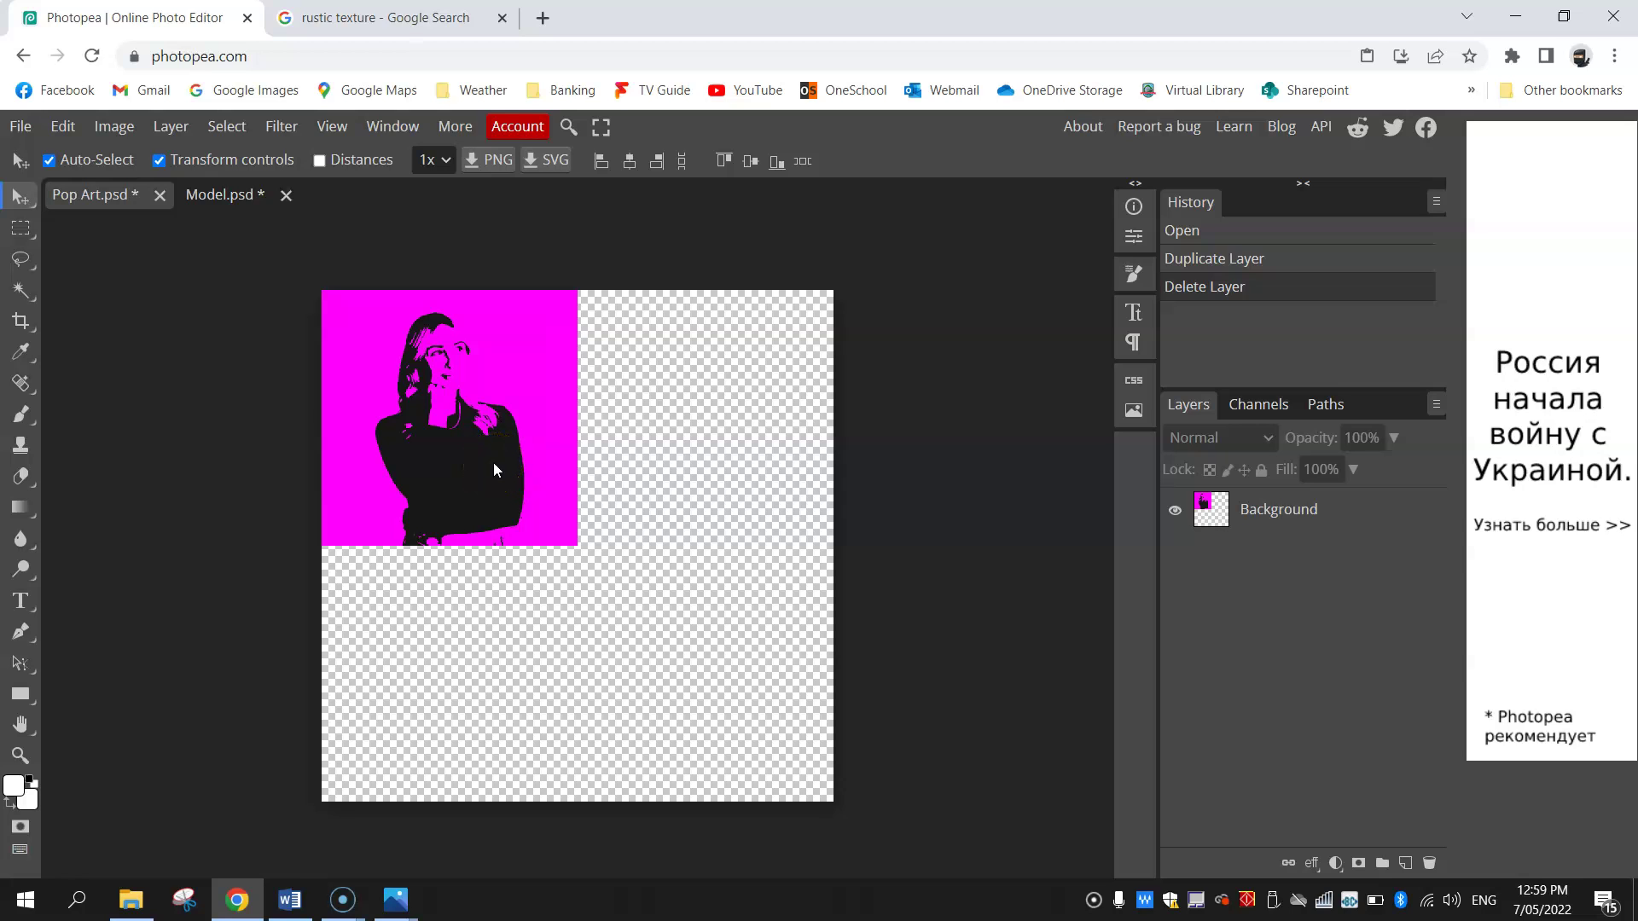
Step: Undo the flatten in Model.psd and select the Gradient Map 1 layer
{"action": "left_click", "coordinate": [224, 196]}
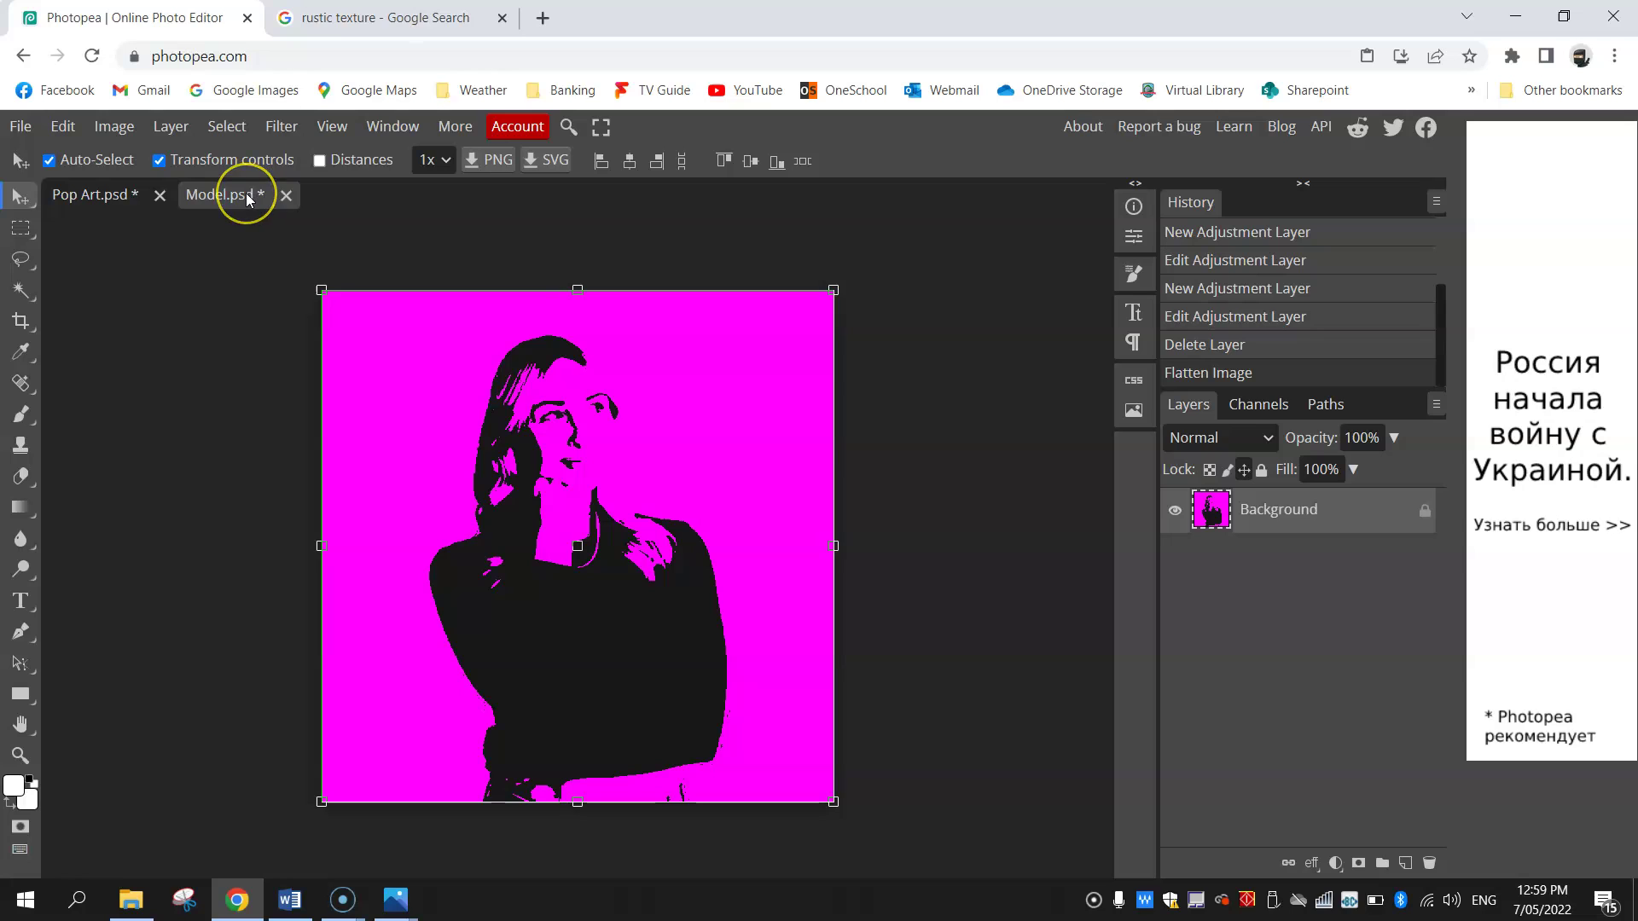
{"action": "left_click", "coordinate": [64, 126]}
{"action": "left_click", "coordinate": [82, 158]}
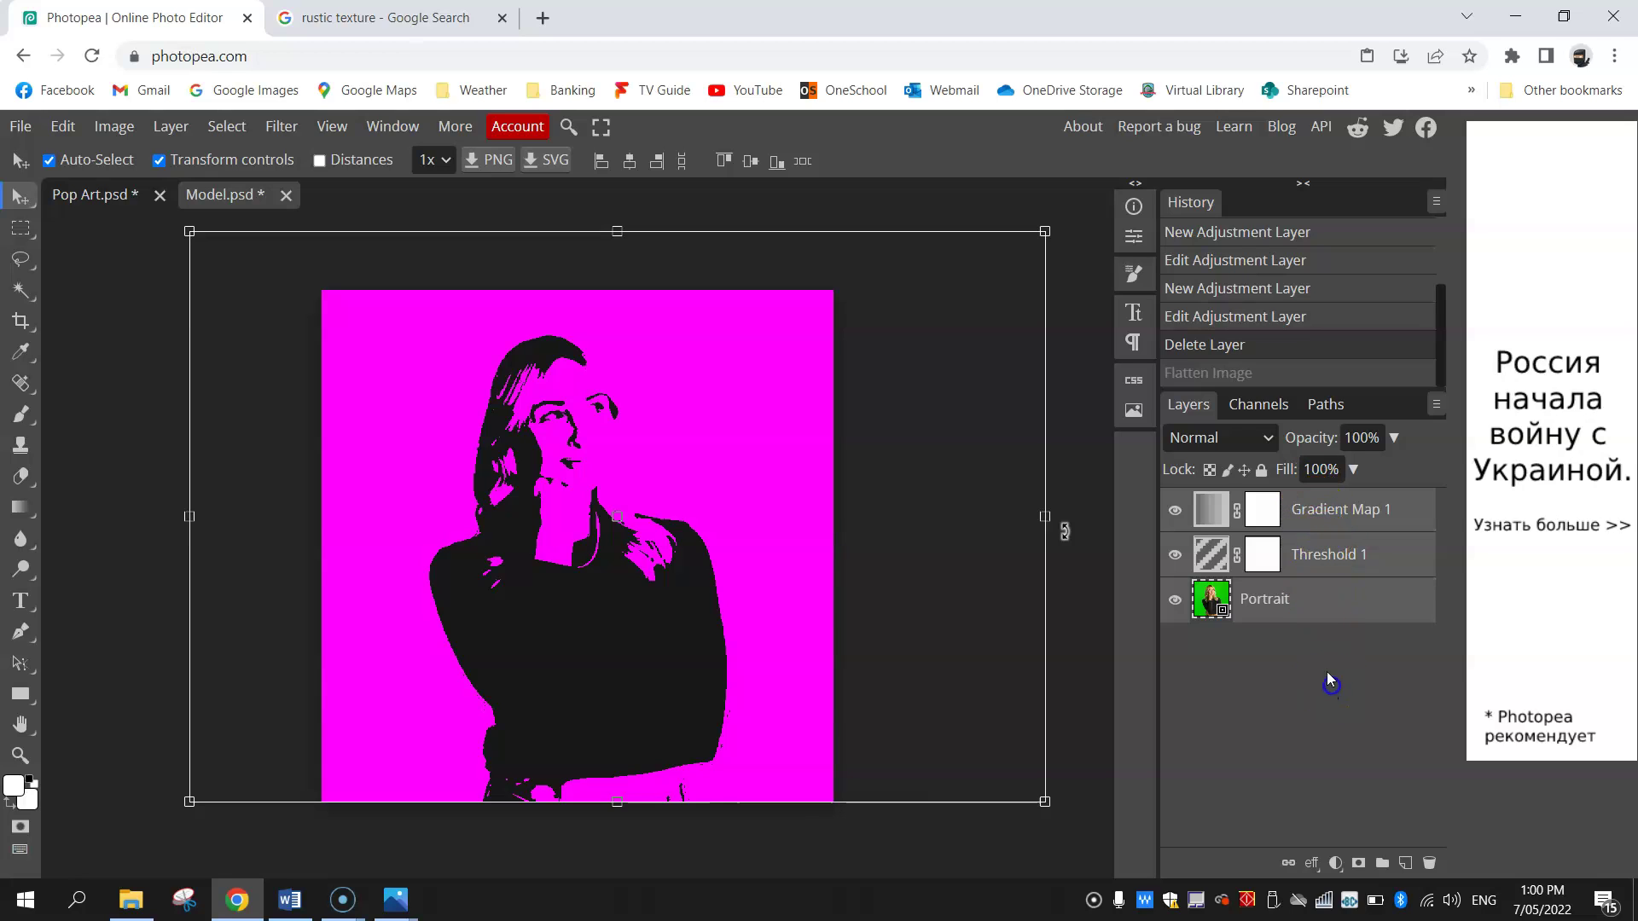
{"action": "left_click", "coordinate": [1328, 513]}
{"action": "left_click", "coordinate": [1299, 525]}
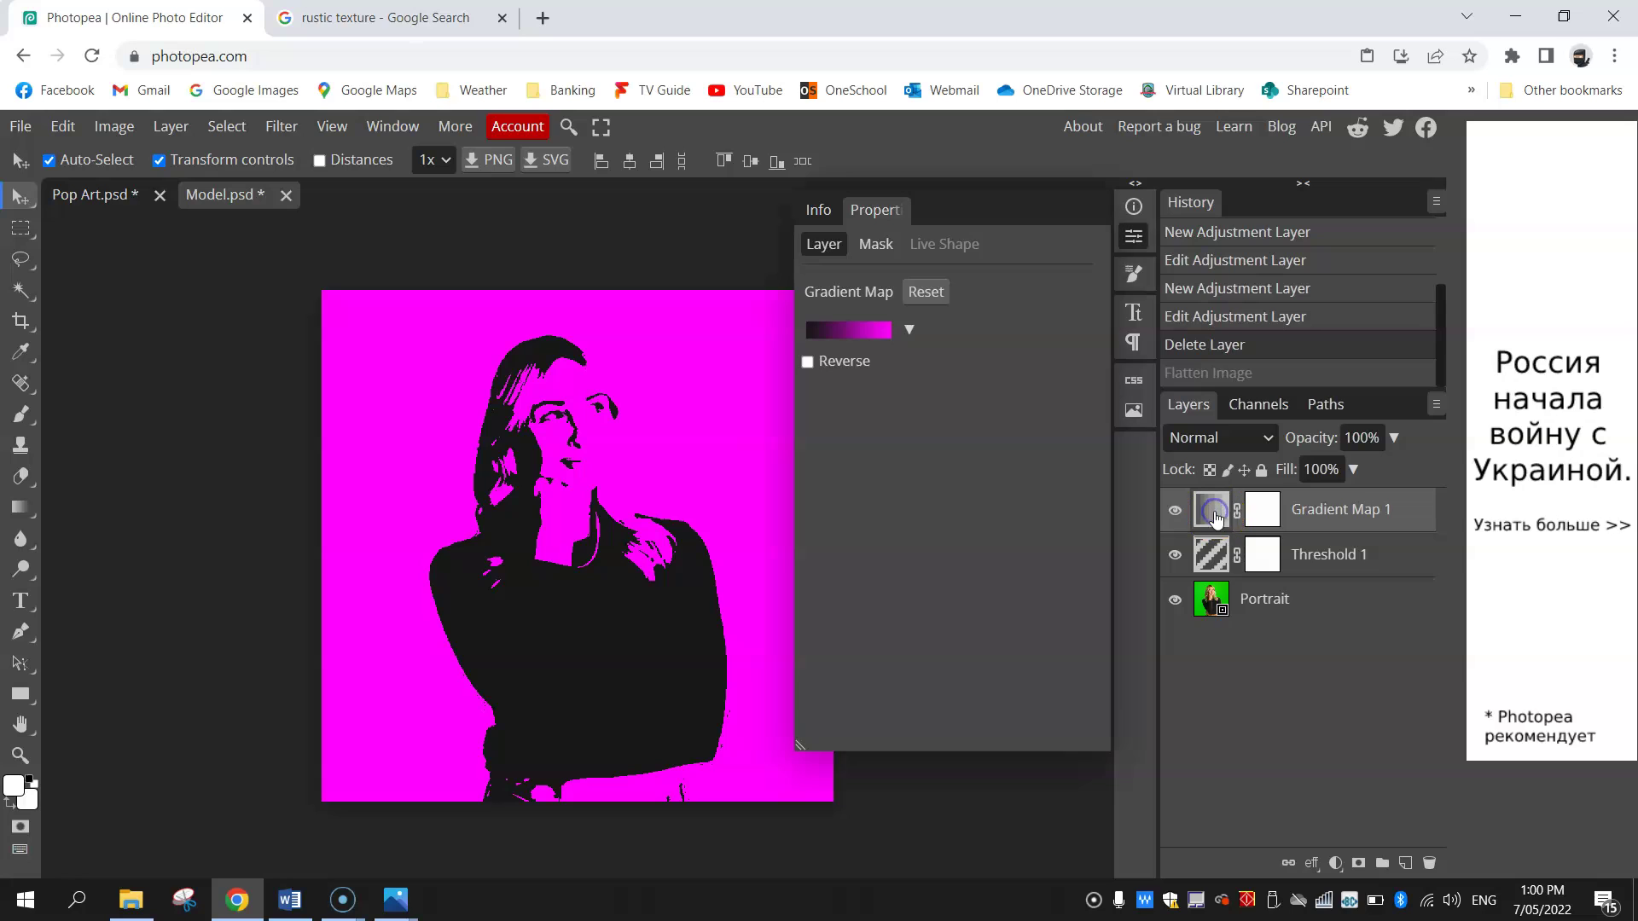
Step: Set Gradient Map 1's light-end colour stop to yellow ffff00 and close its settings
{"action": "double_click", "coordinate": [1220, 513]}
{"action": "left_click", "coordinate": [883, 343]}
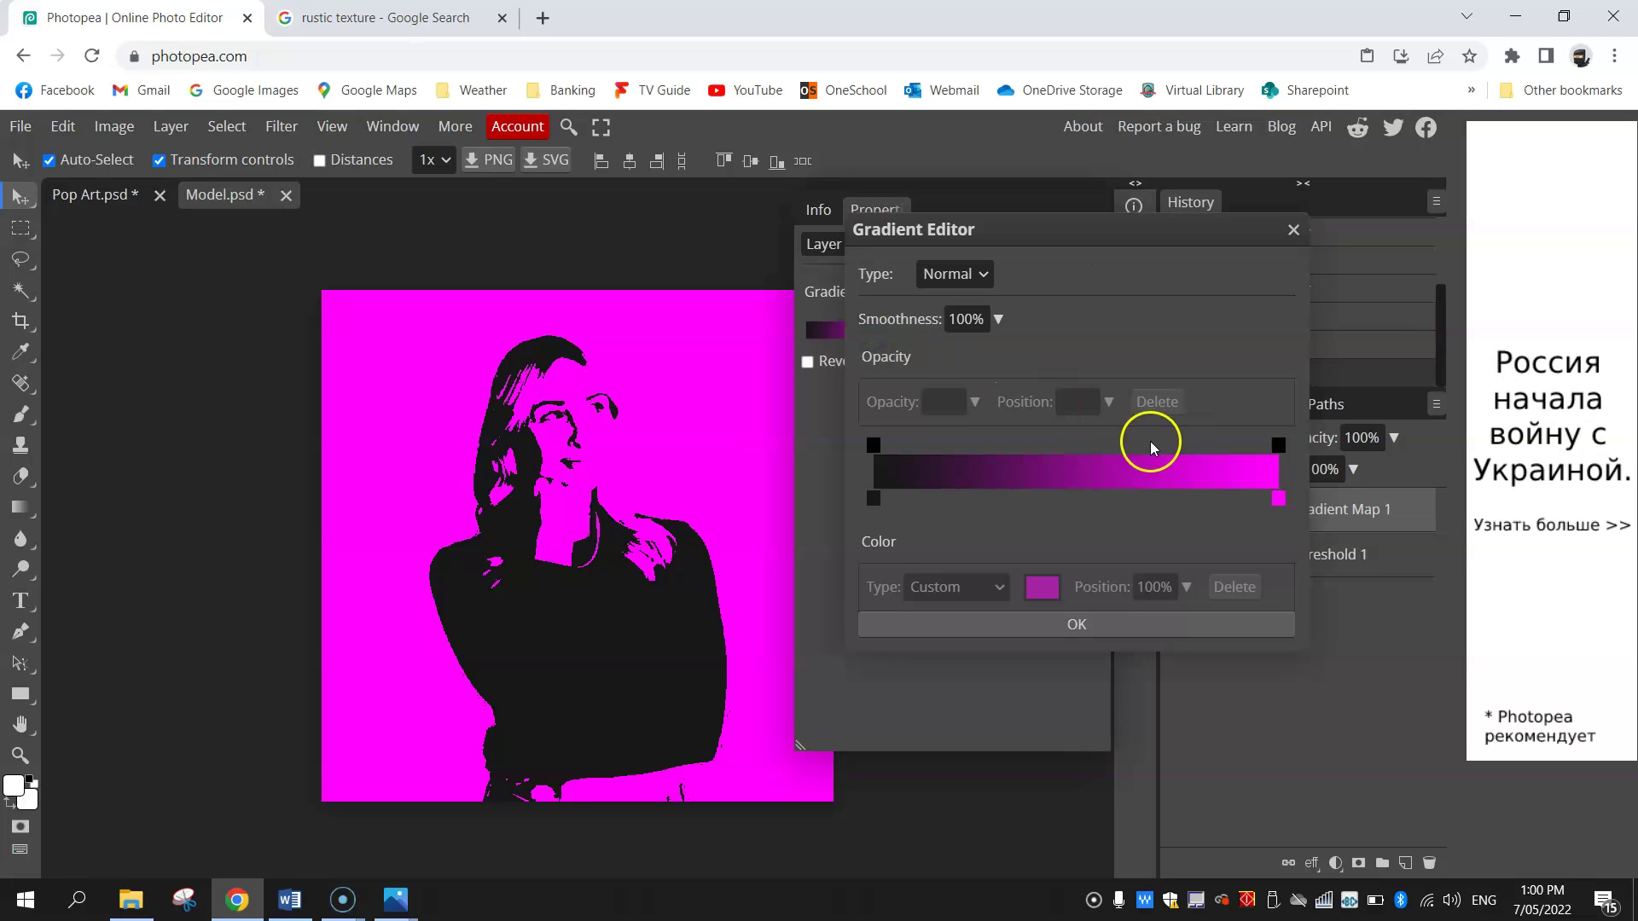
{"action": "left_click", "coordinate": [1278, 499]}
{"action": "double_click", "coordinate": [1279, 500]}
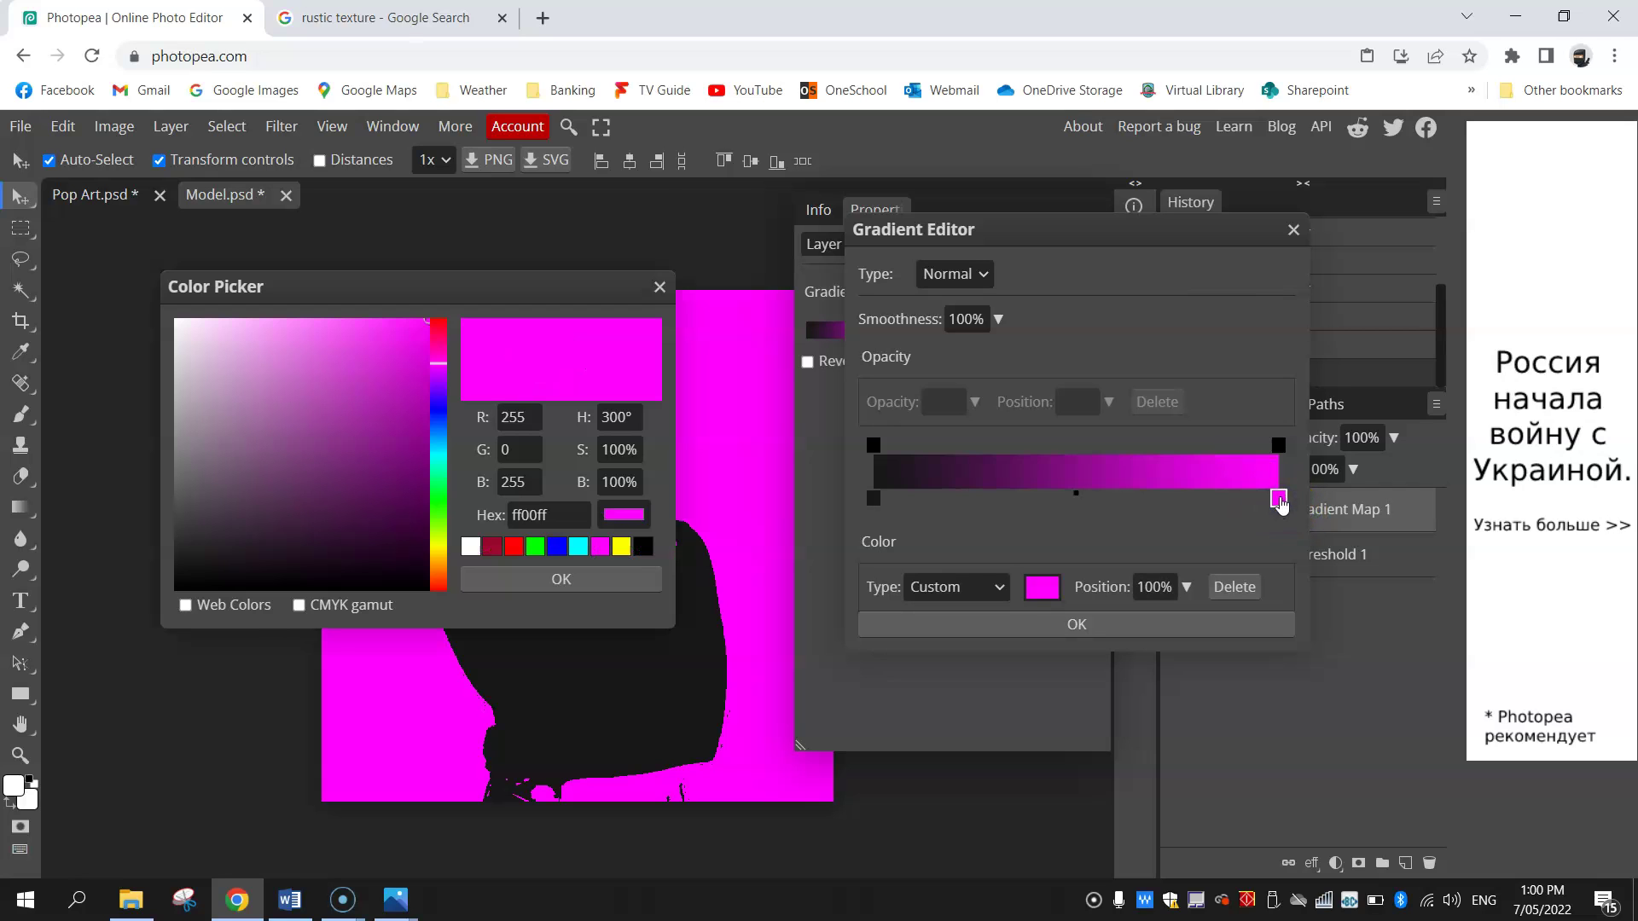
{"action": "left_click", "coordinate": [621, 547]}
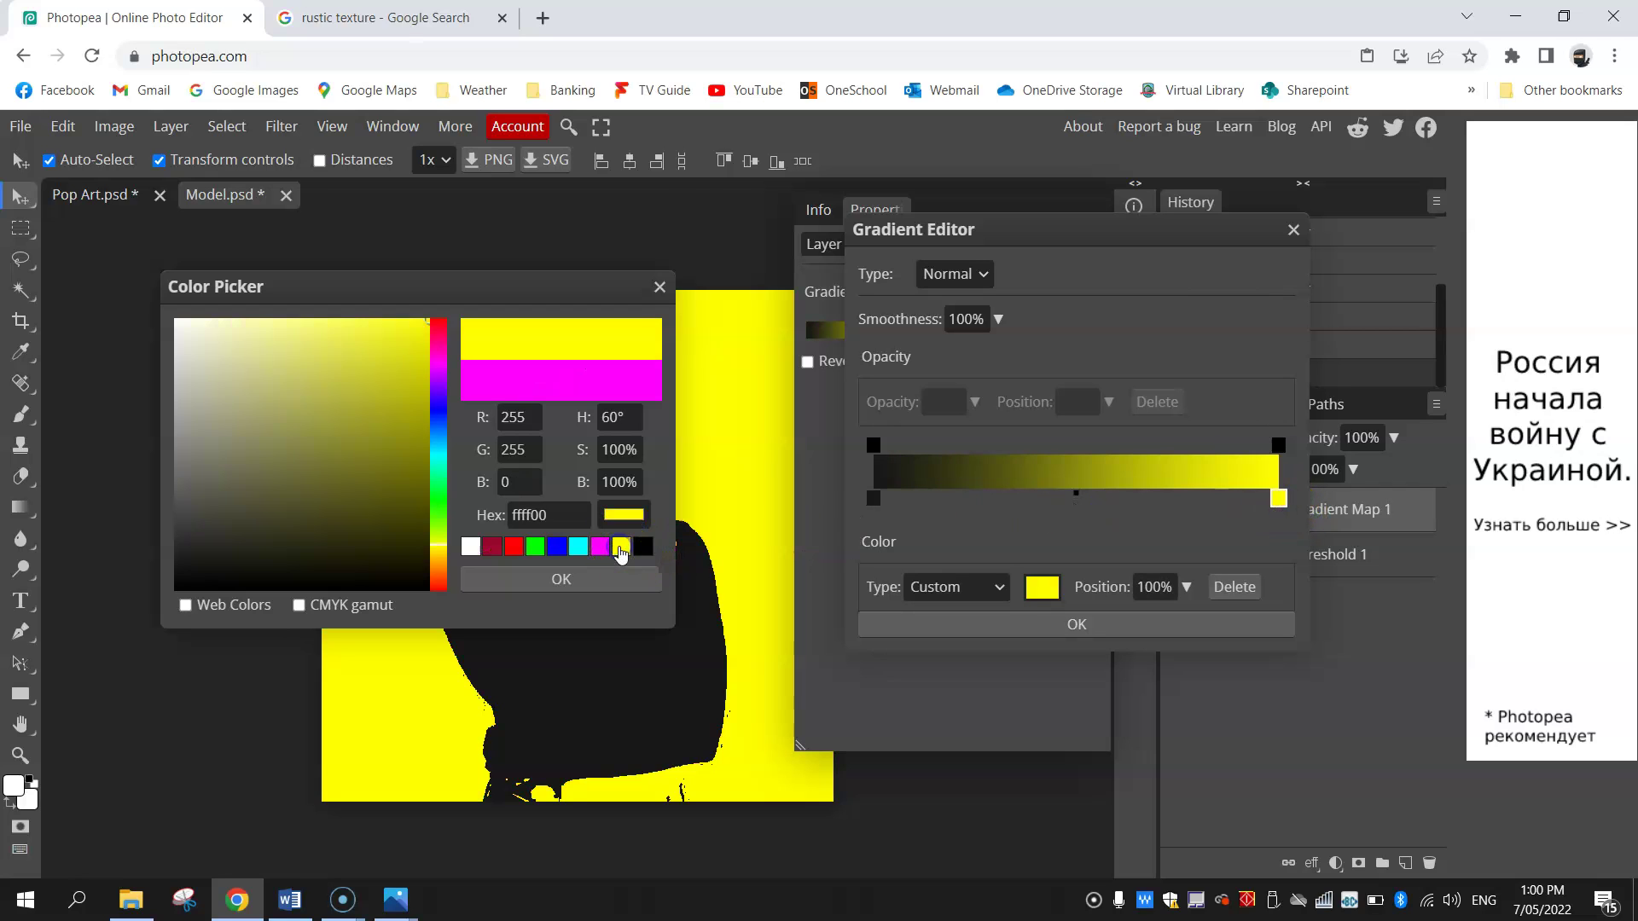
{"action": "left_click", "coordinate": [628, 580]}
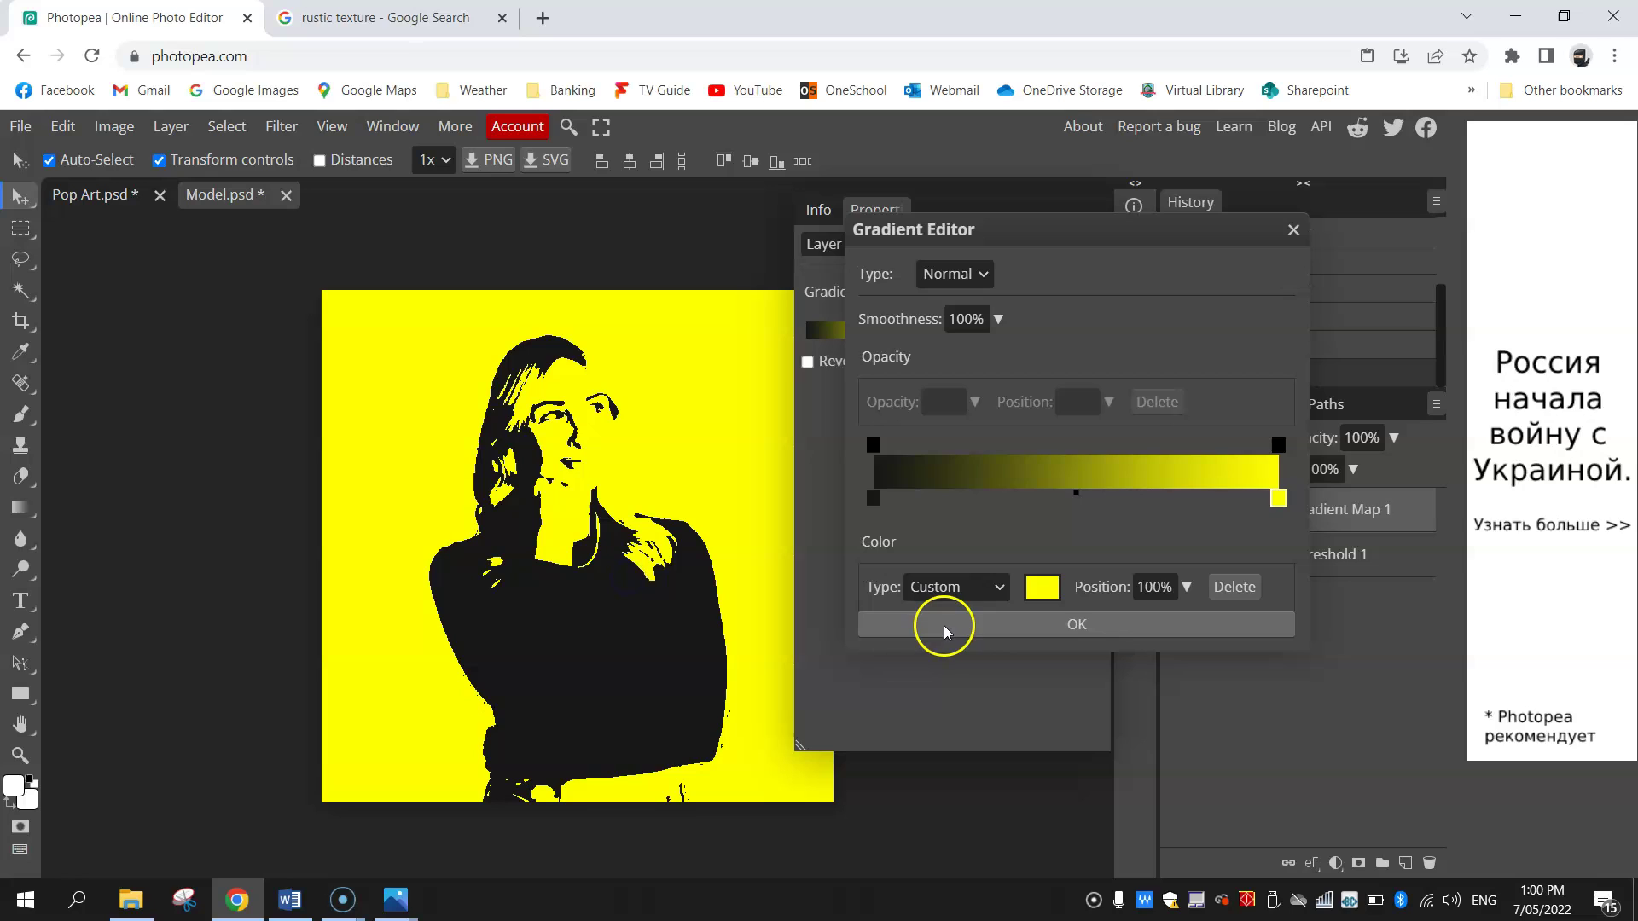
{"action": "left_click", "coordinate": [943, 626]}
{"action": "left_click", "coordinate": [1132, 247]}
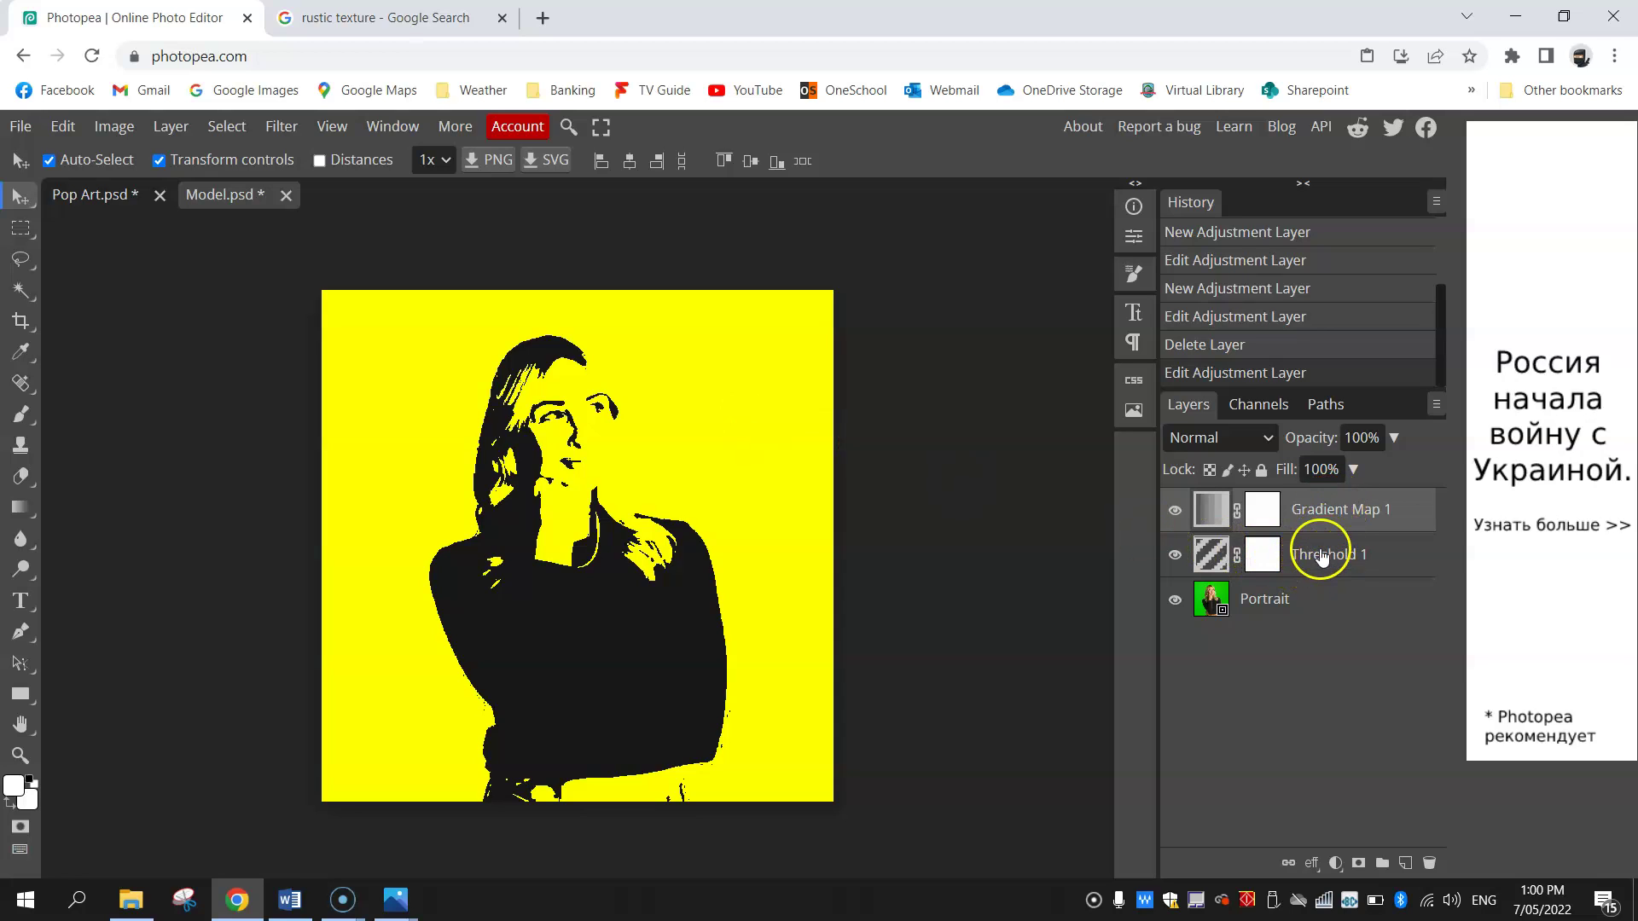
Step: Flatten the yellow Model image and copy it
{"action": "left_click", "coordinate": [1341, 604]}
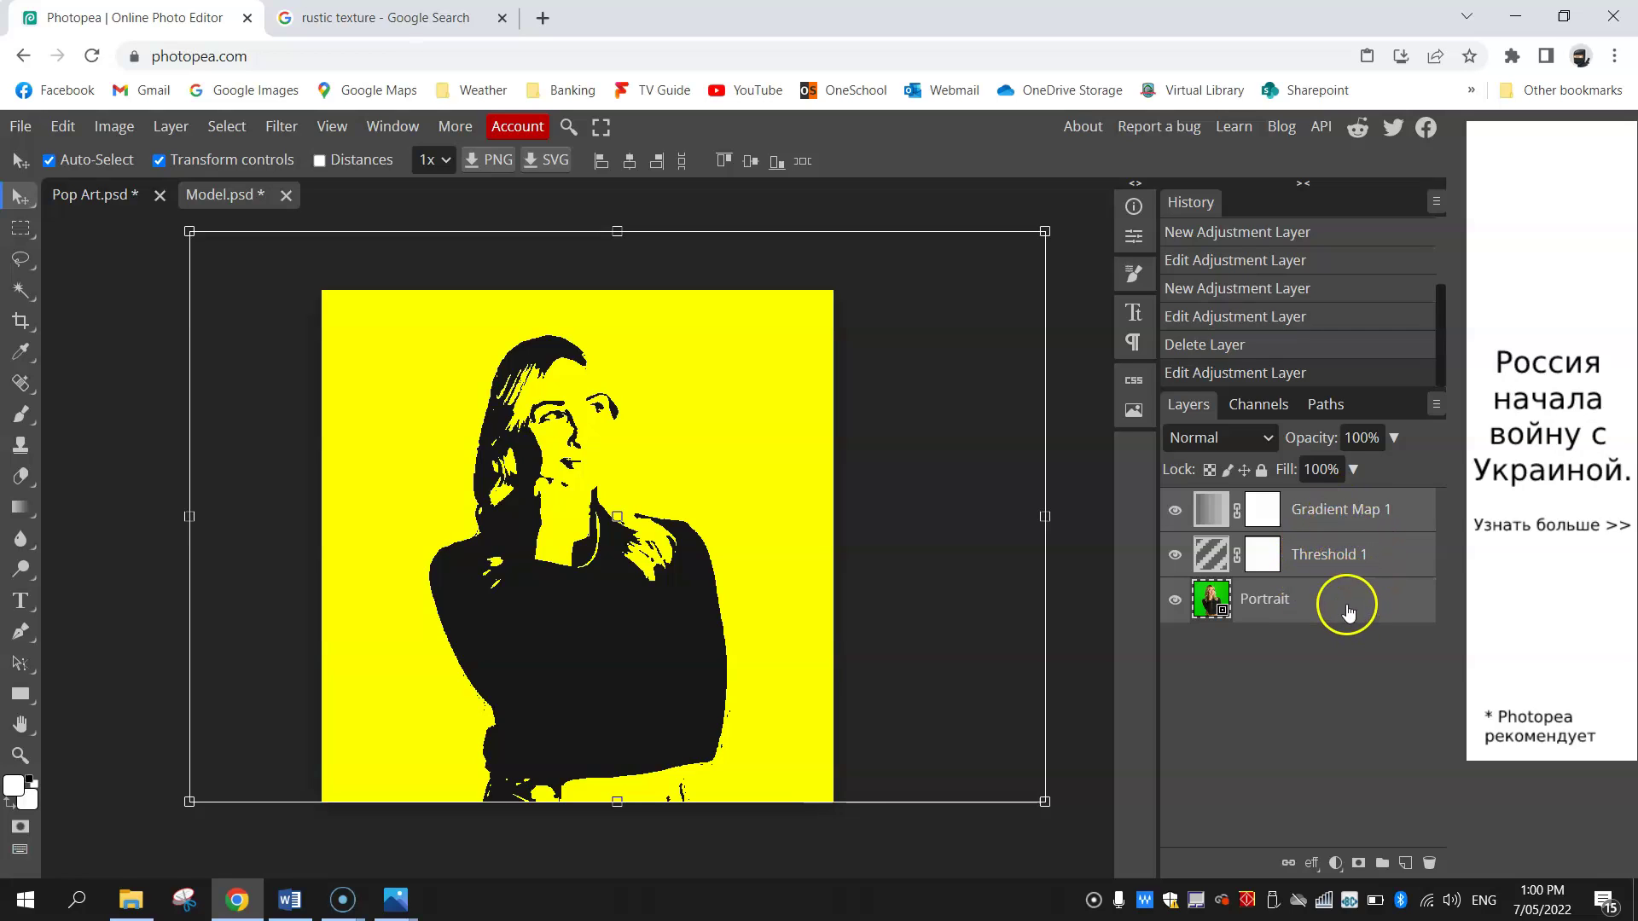
{"action": "right_click", "coordinate": [1341, 563]}
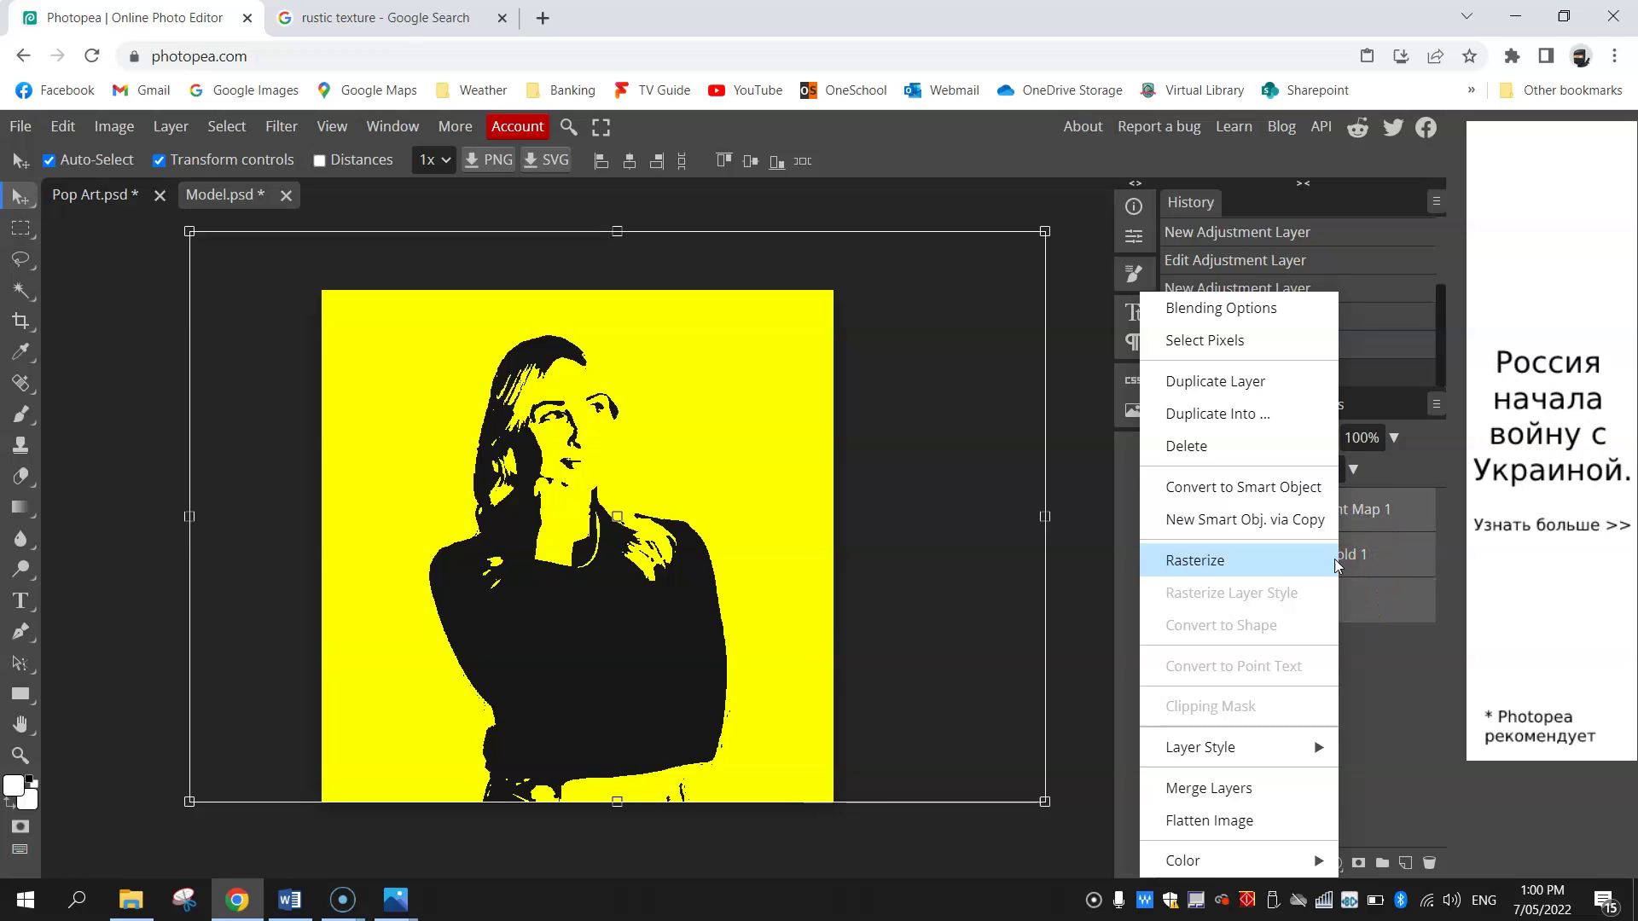
{"action": "left_click", "coordinate": [1244, 822]}
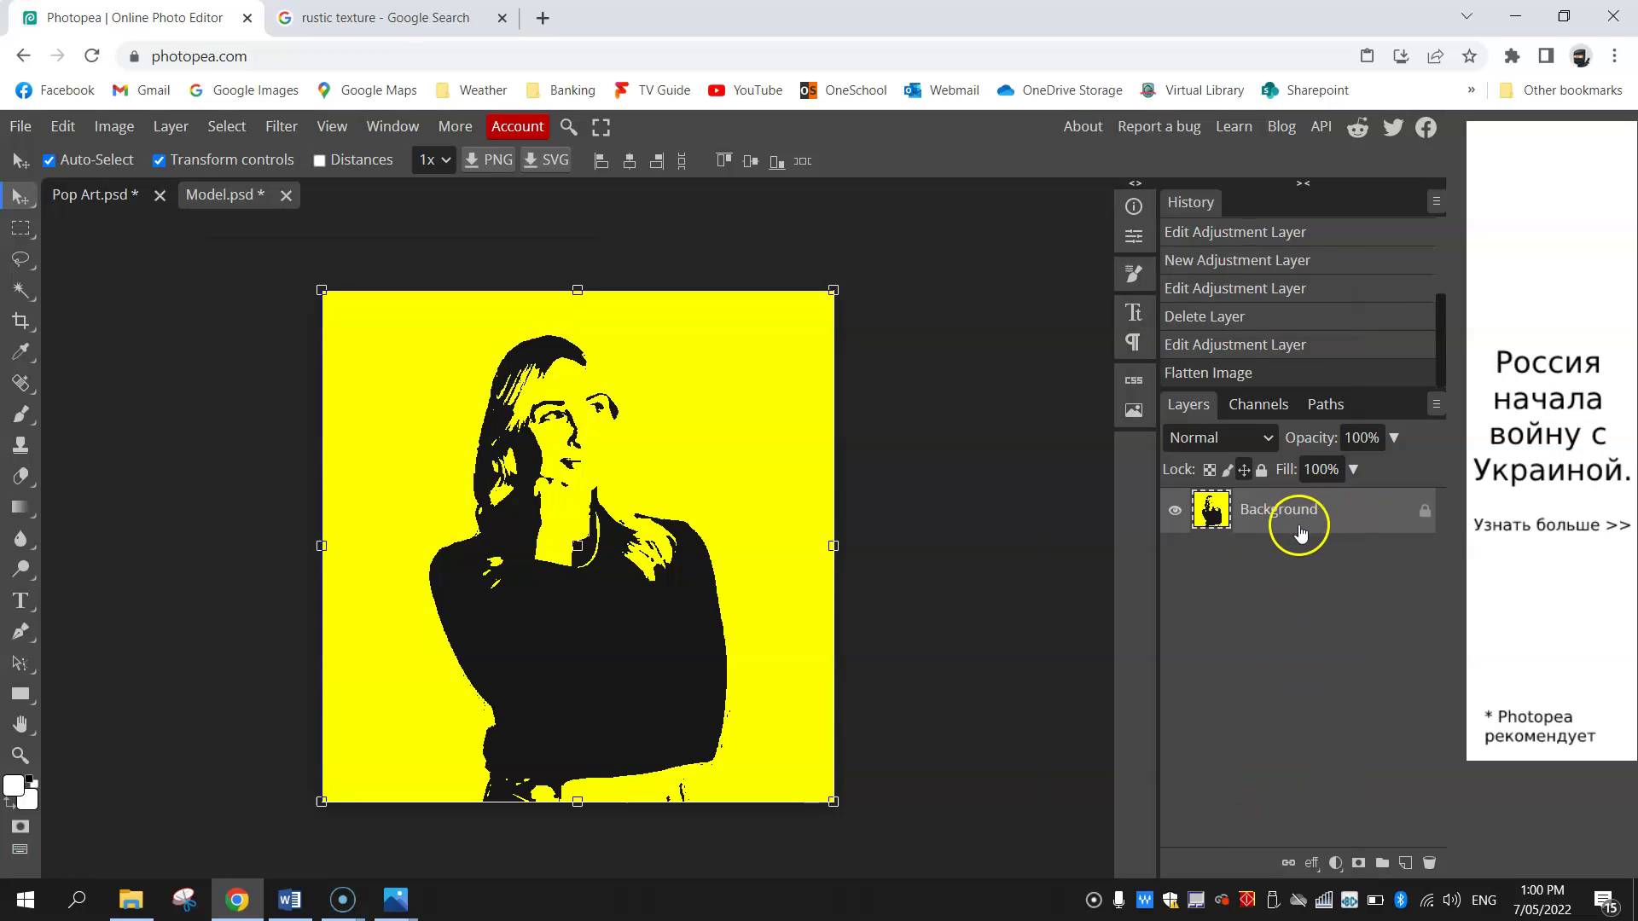
{"action": "left_click", "coordinate": [63, 126]}
{"action": "left_click", "coordinate": [109, 341]}
Step: Paste the yellow portrait bottom-left in Pop Art.psd, with the magenta one bottom-right
{"action": "left_click", "coordinate": [89, 195]}
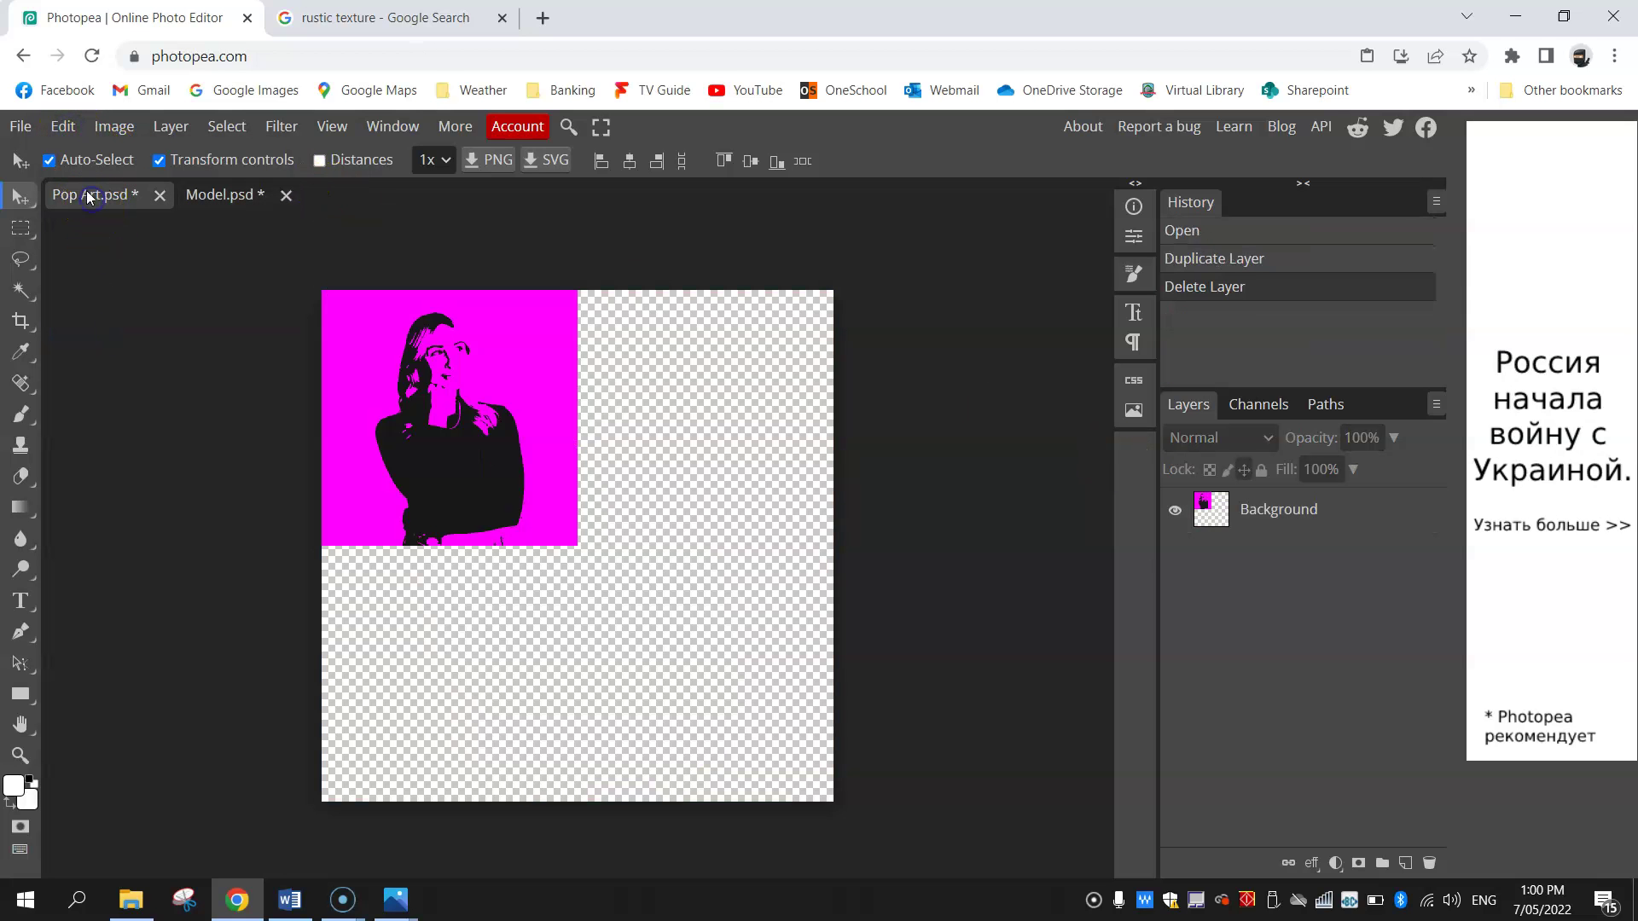
{"action": "left_click", "coordinate": [63, 127]}
{"action": "left_click", "coordinate": [114, 404]}
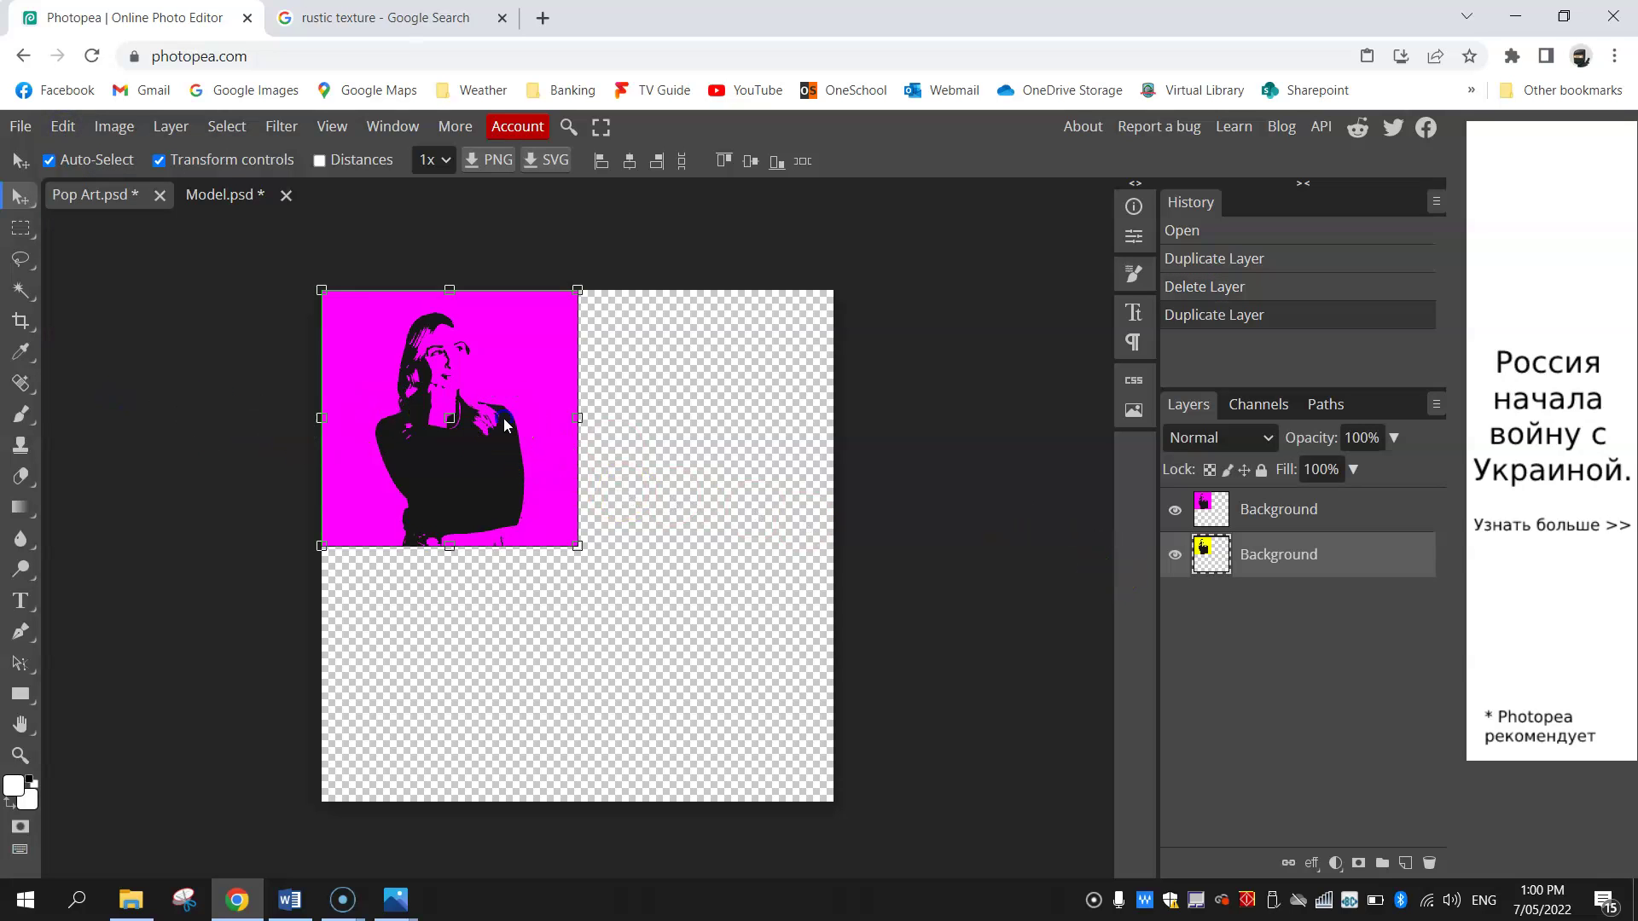
{"action": "left_click_drag", "start_coordinate": [517, 435], "coordinate": [491, 710]}
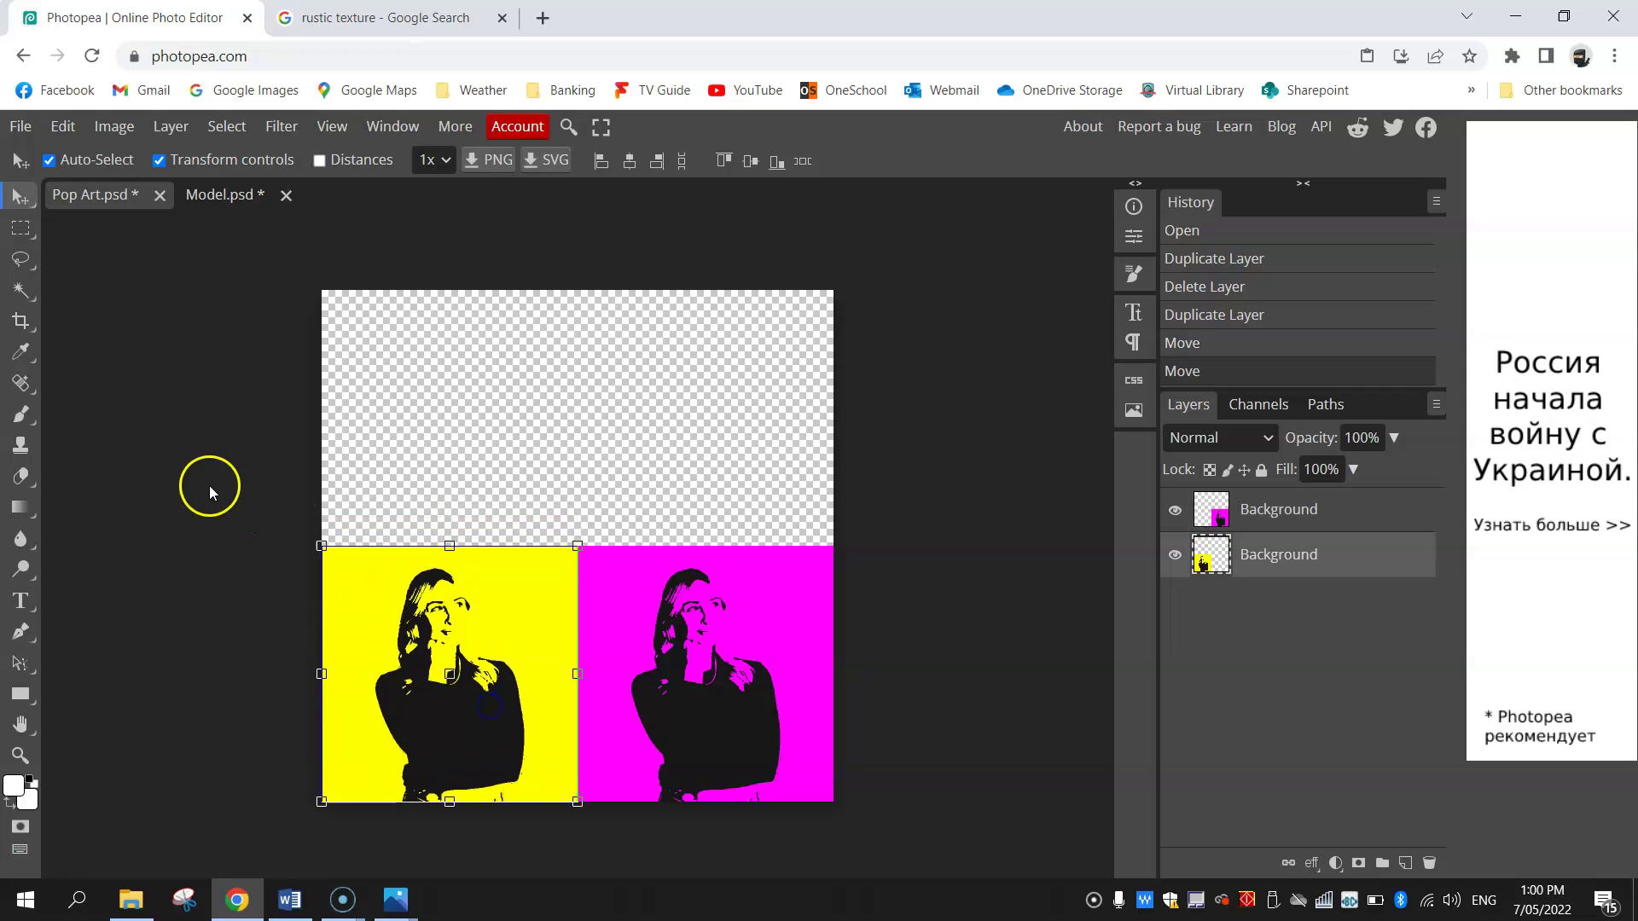
{"action": "left_click", "coordinate": [206, 485]}
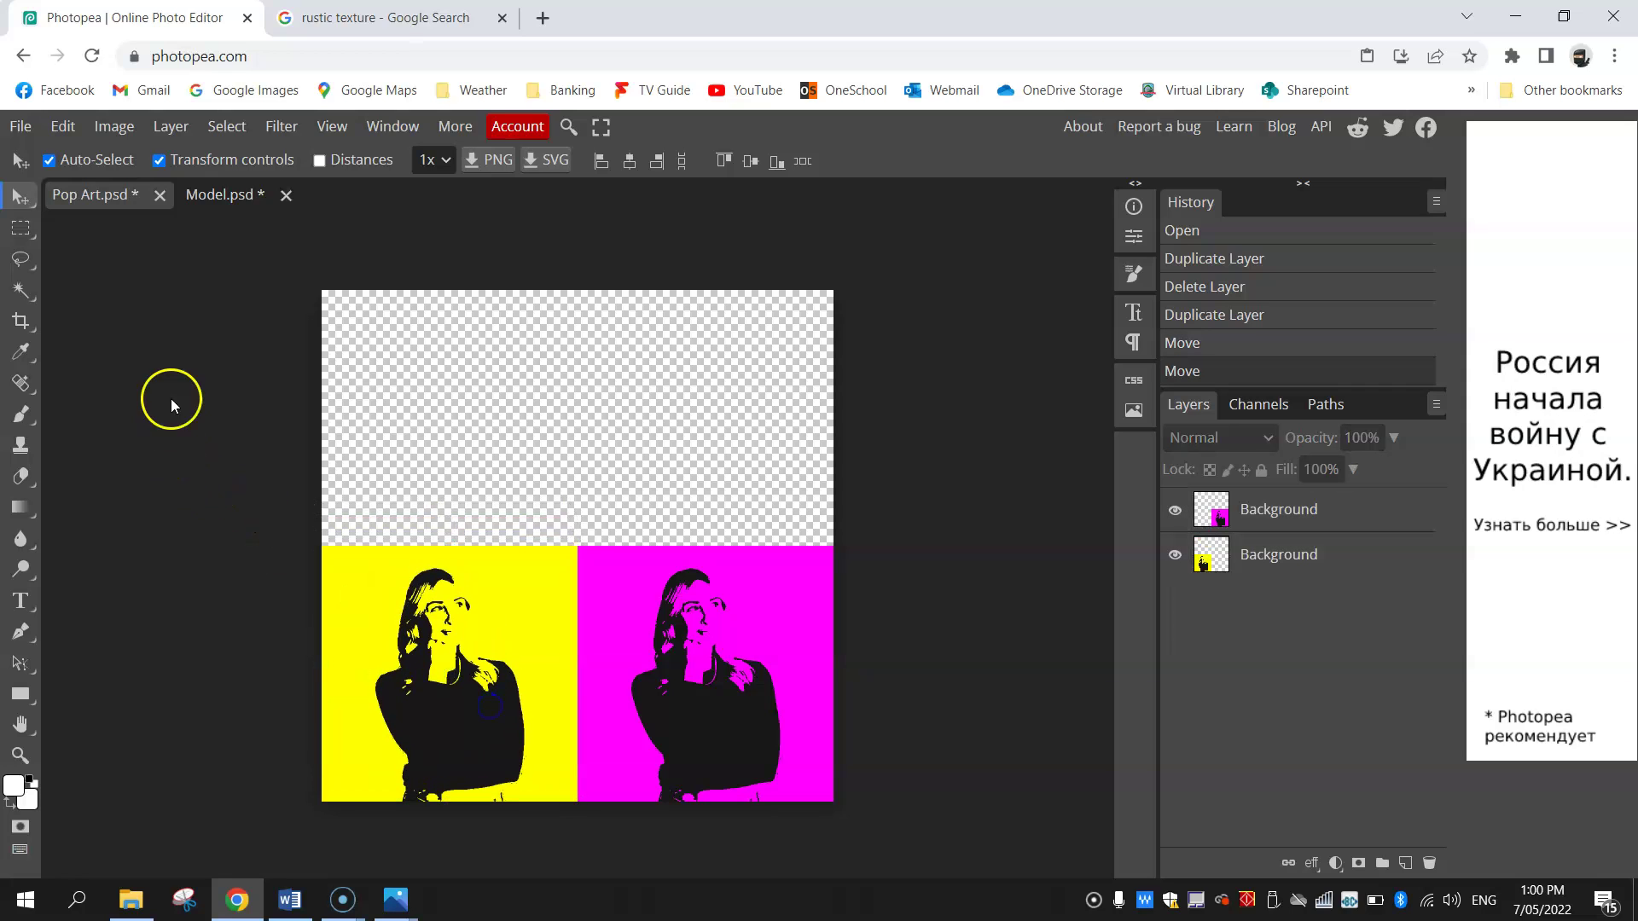
Step: Undo the flatten in Model.psd to restore its separate layers
{"action": "left_click", "coordinate": [225, 196]}
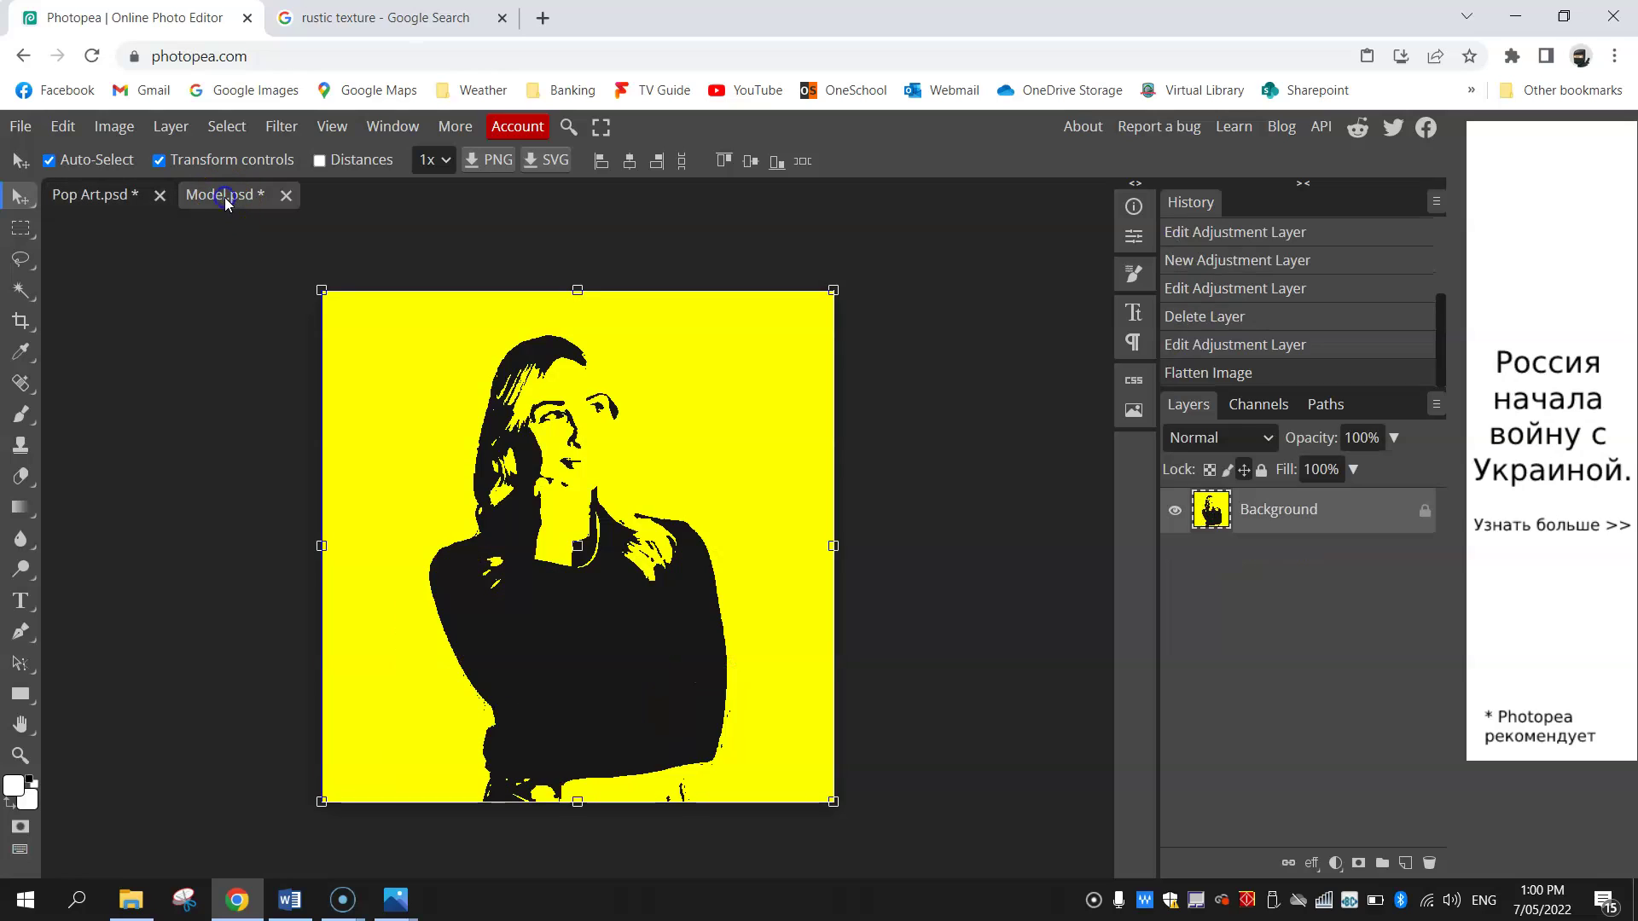
{"action": "left_click", "coordinate": [1109, 529]}
{"action": "left_click", "coordinate": [65, 128]}
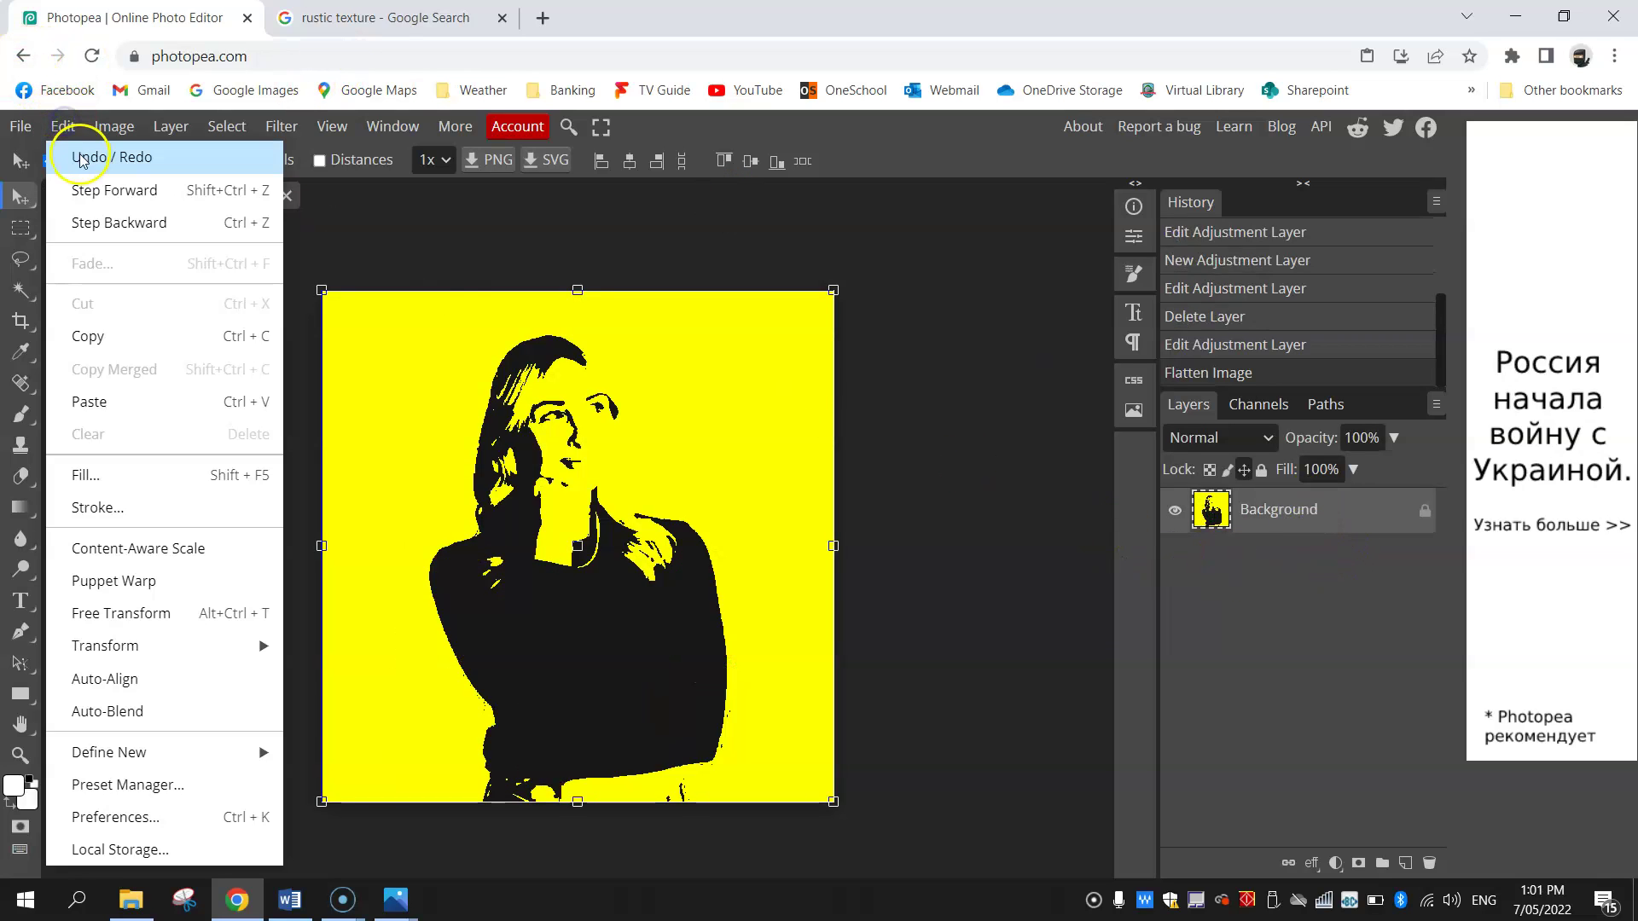
{"action": "left_click", "coordinate": [81, 156]}
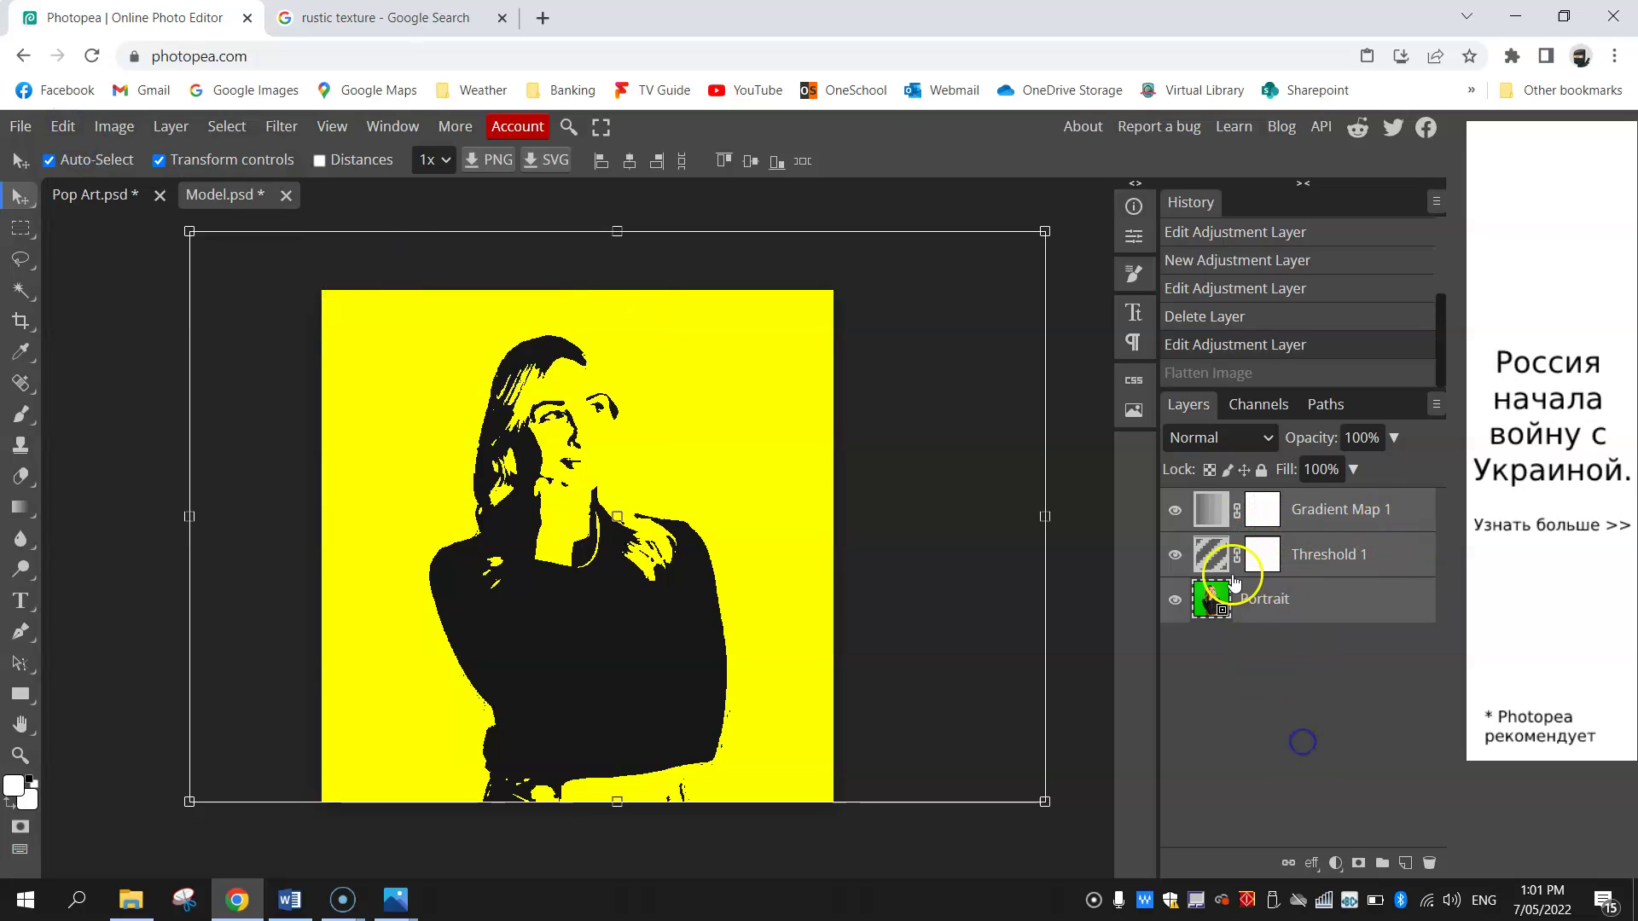
Step: Change Gradient Map 1's light-end colour stop to green and close its settings
{"action": "double_click", "coordinate": [1210, 511]}
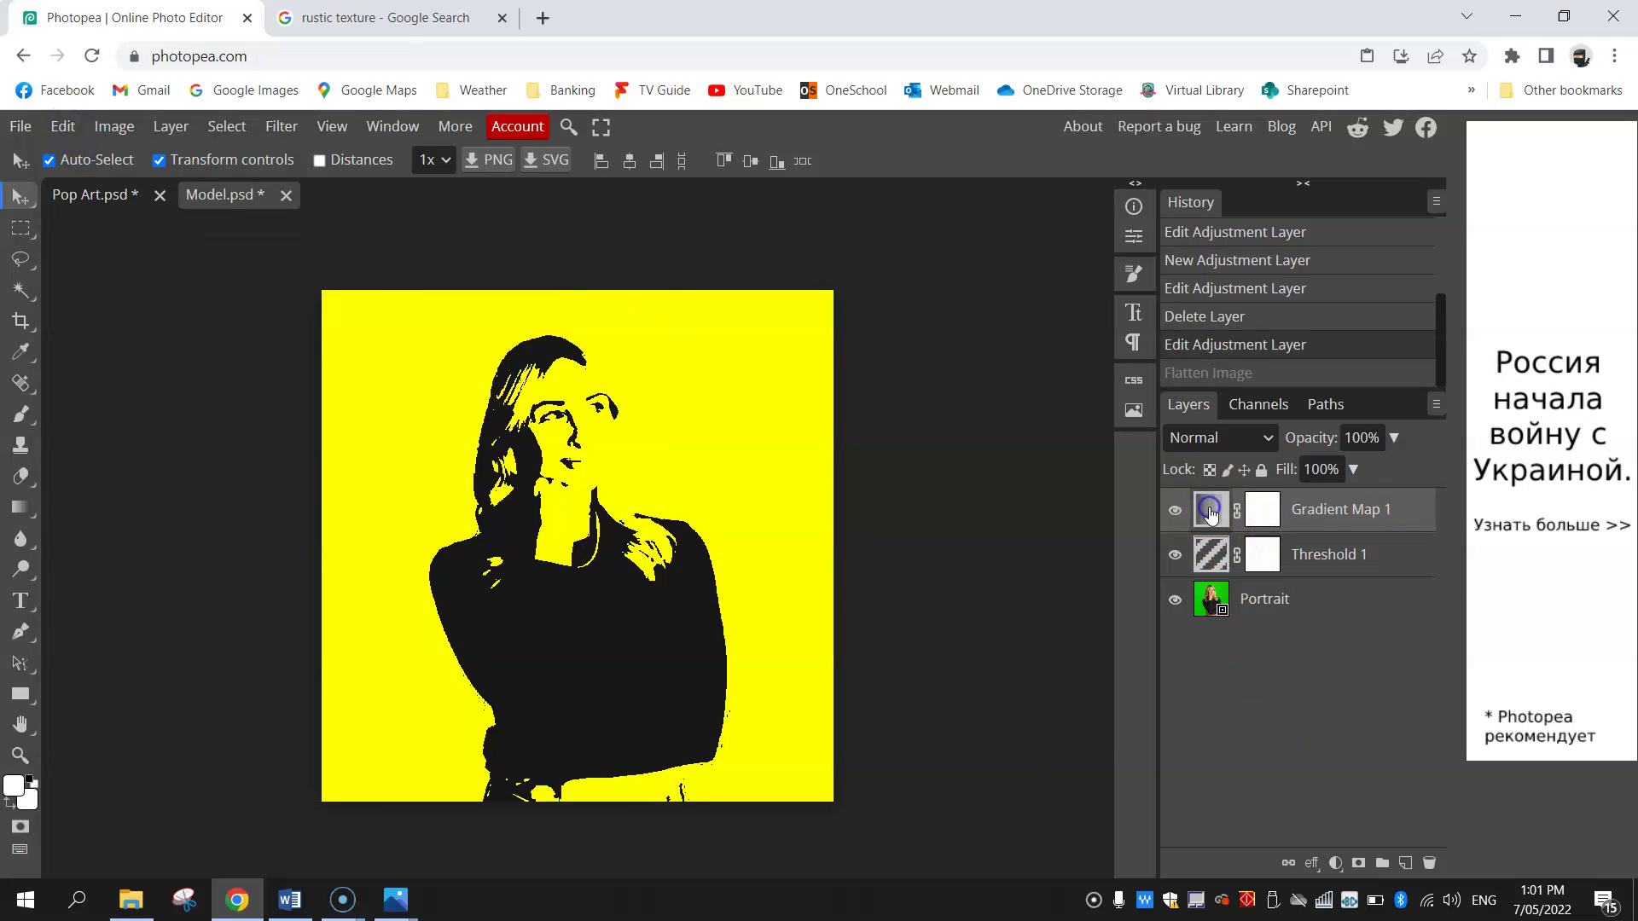
{"action": "left_click", "coordinate": [869, 329]}
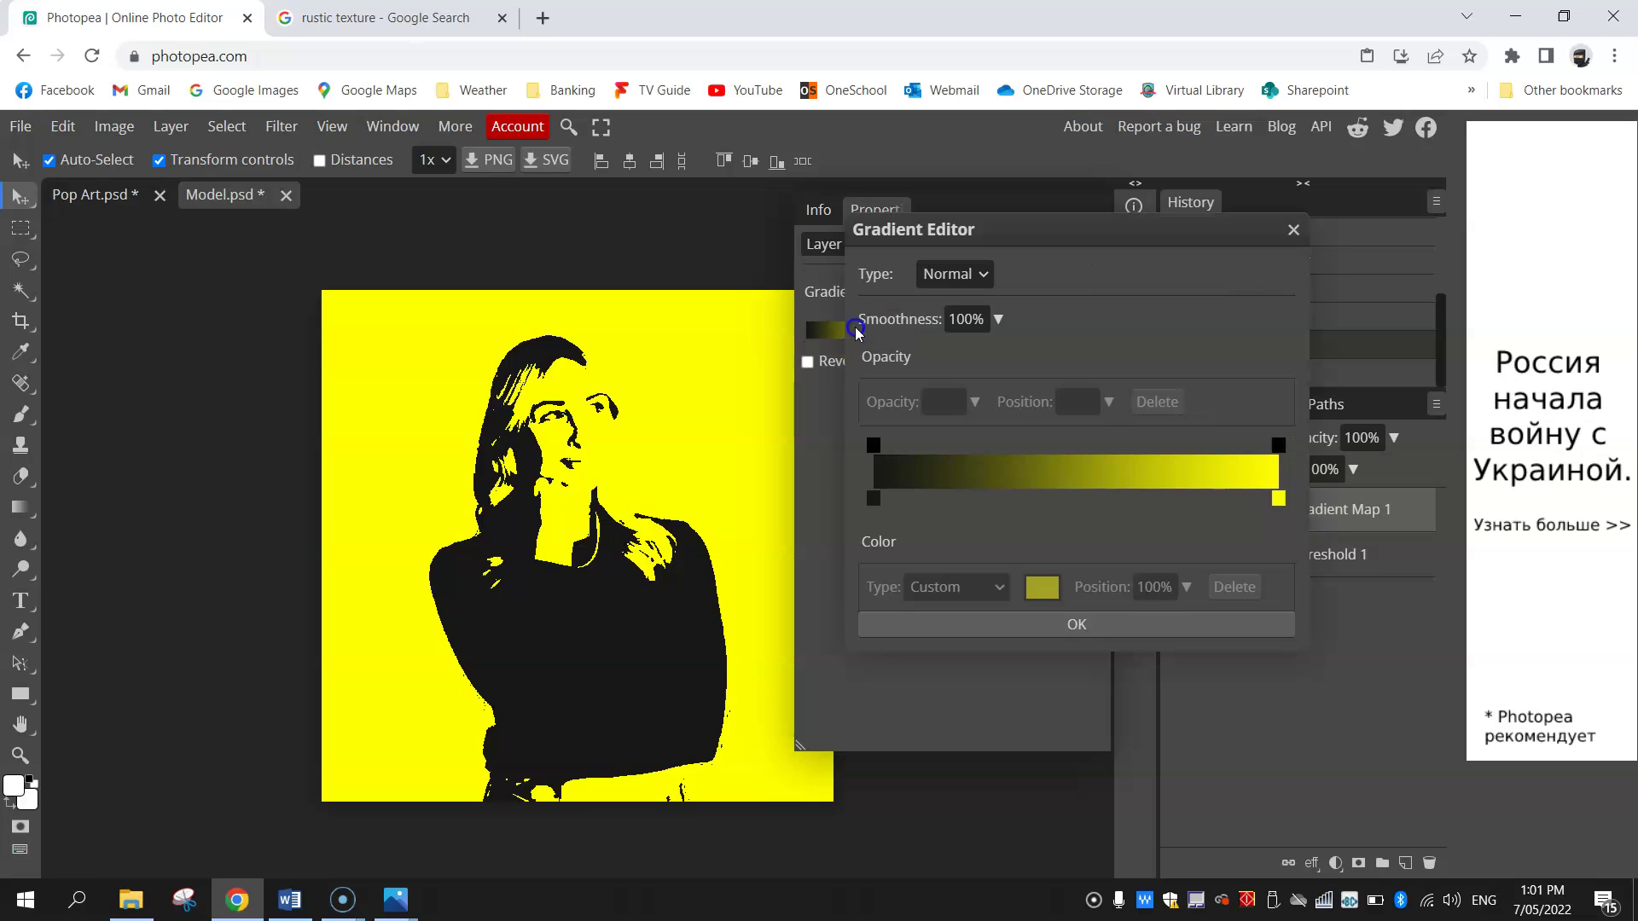
{"action": "left_click", "coordinate": [1277, 499]}
{"action": "double_click", "coordinate": [1277, 498]}
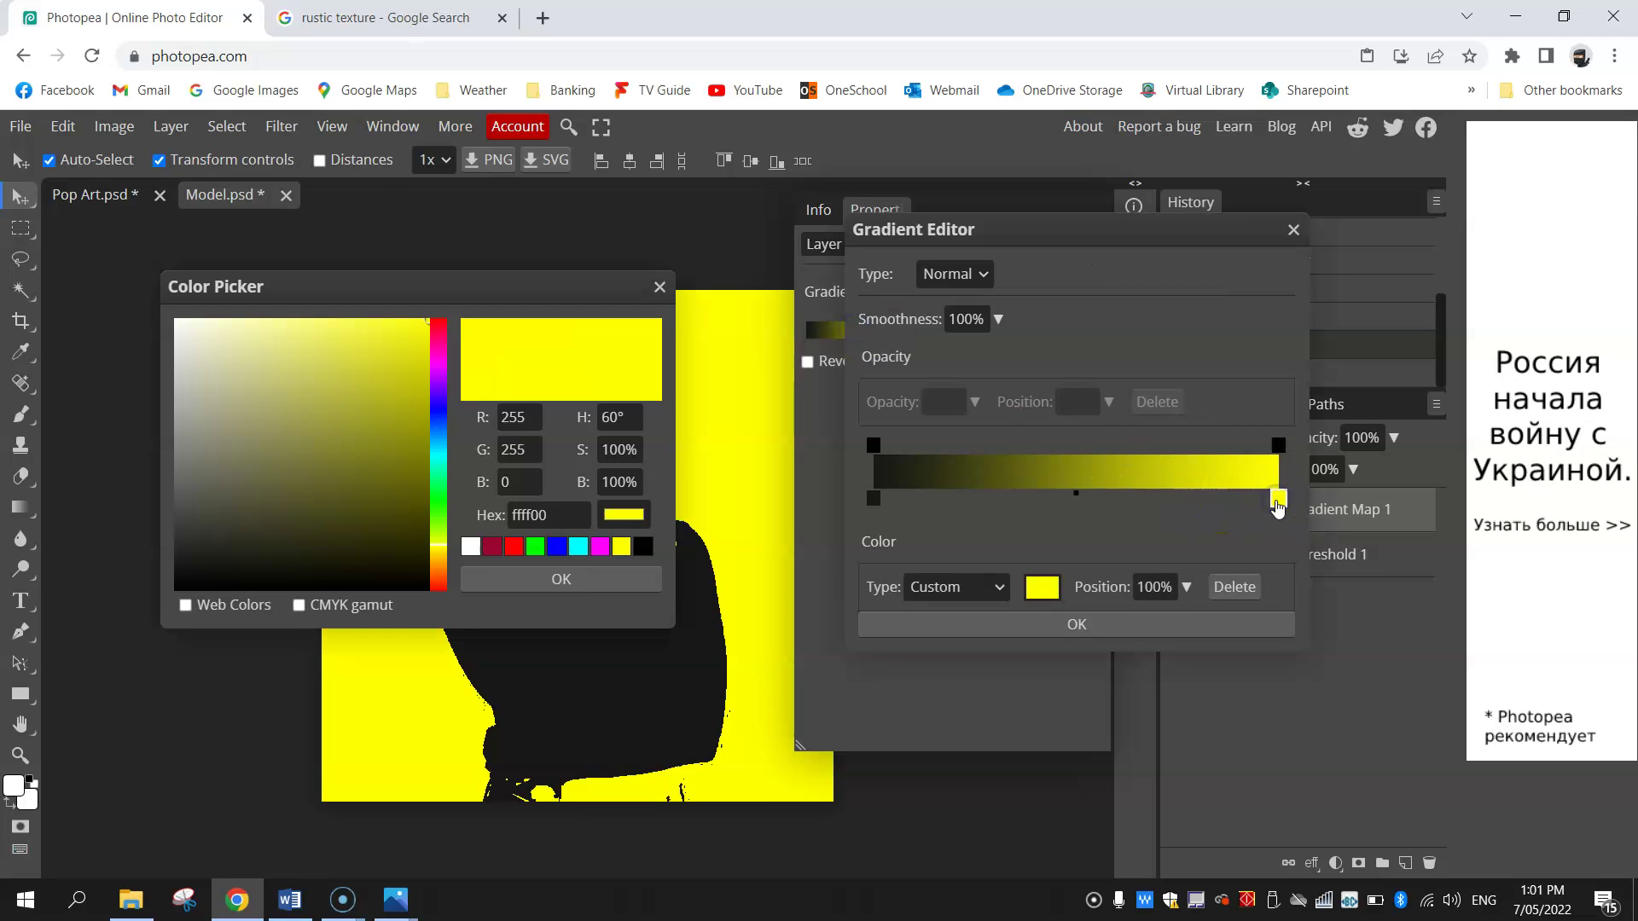
{"action": "left_click", "coordinate": [536, 547]}
{"action": "left_click", "coordinate": [555, 580]}
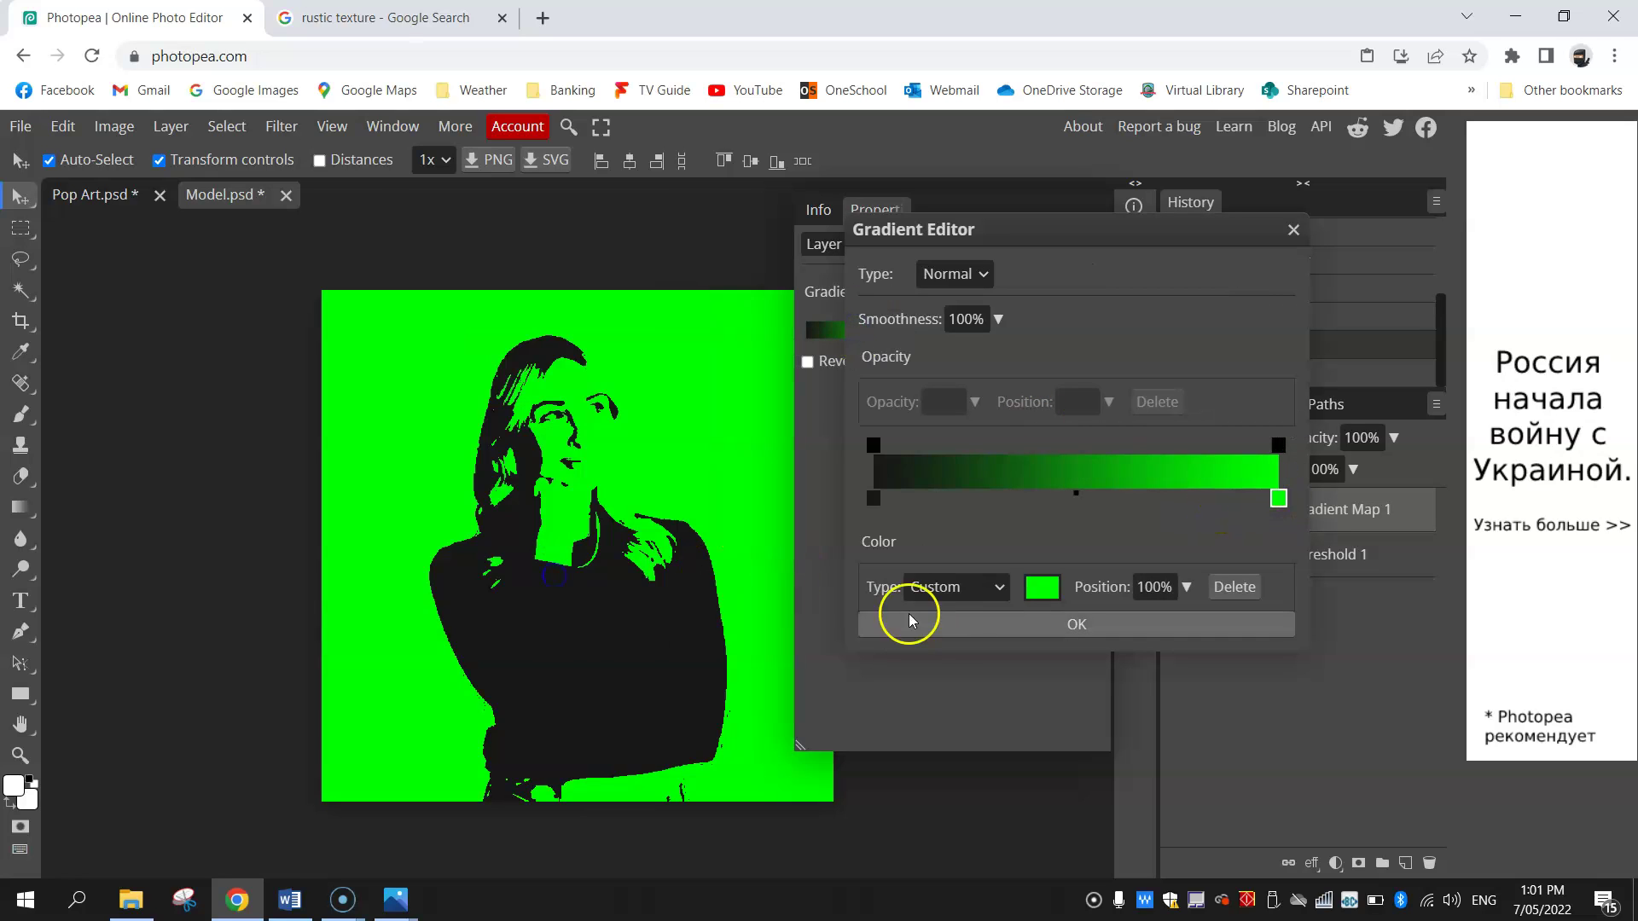
{"action": "left_click", "coordinate": [960, 627]}
{"action": "left_click", "coordinate": [1131, 240]}
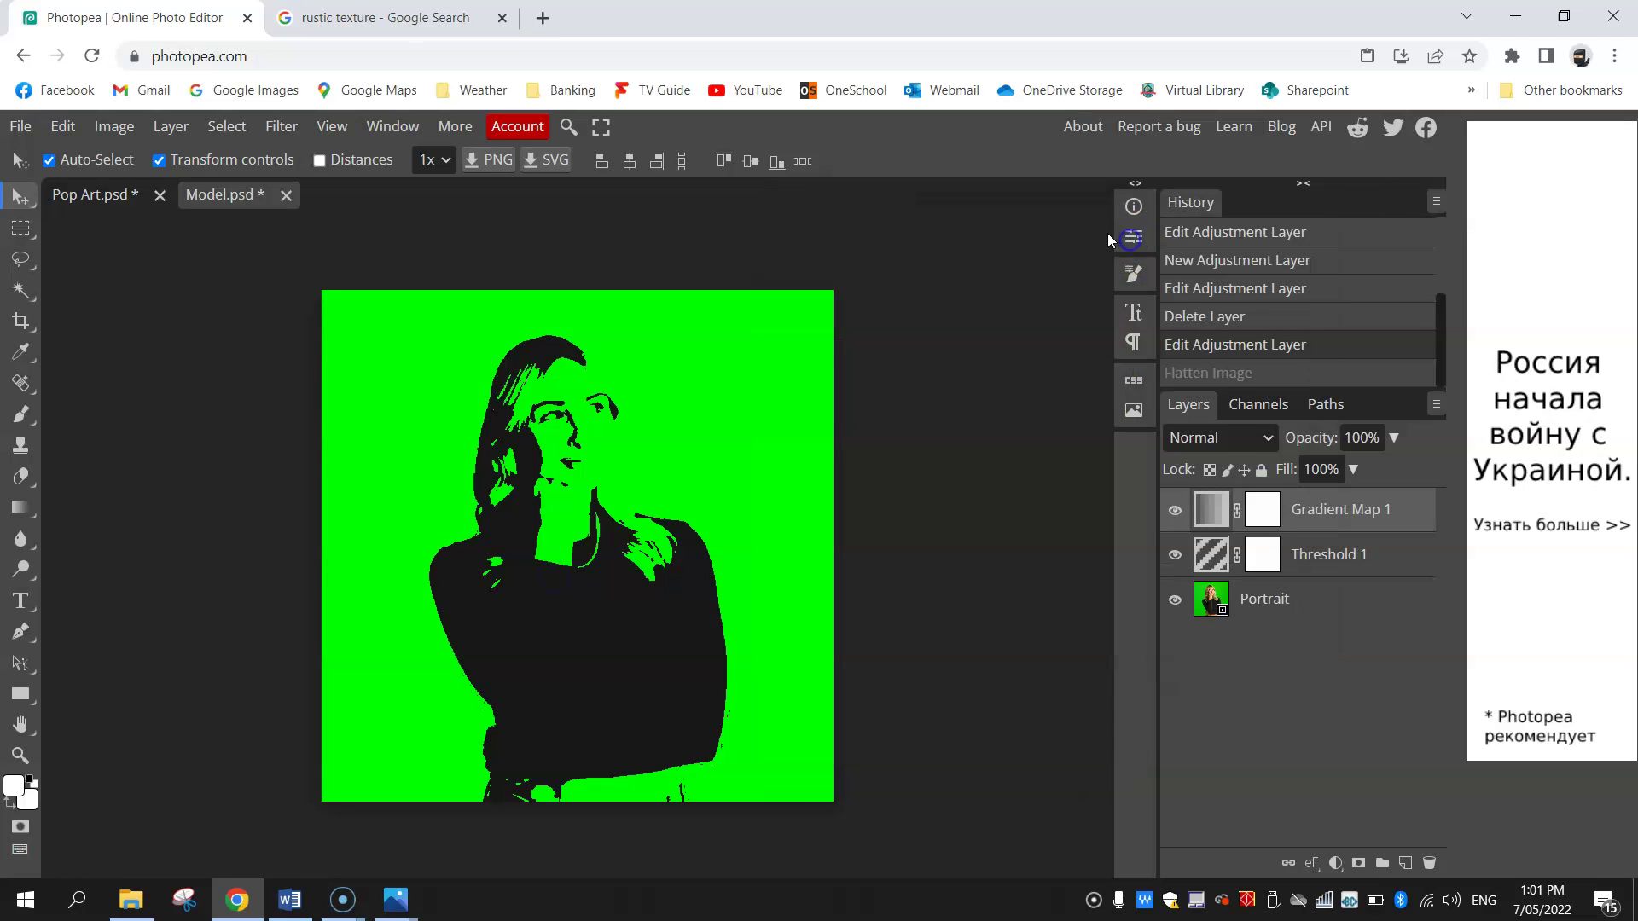
Step: Flatten the green Model image and copy it
{"action": "left_click", "coordinate": [1365, 590]}
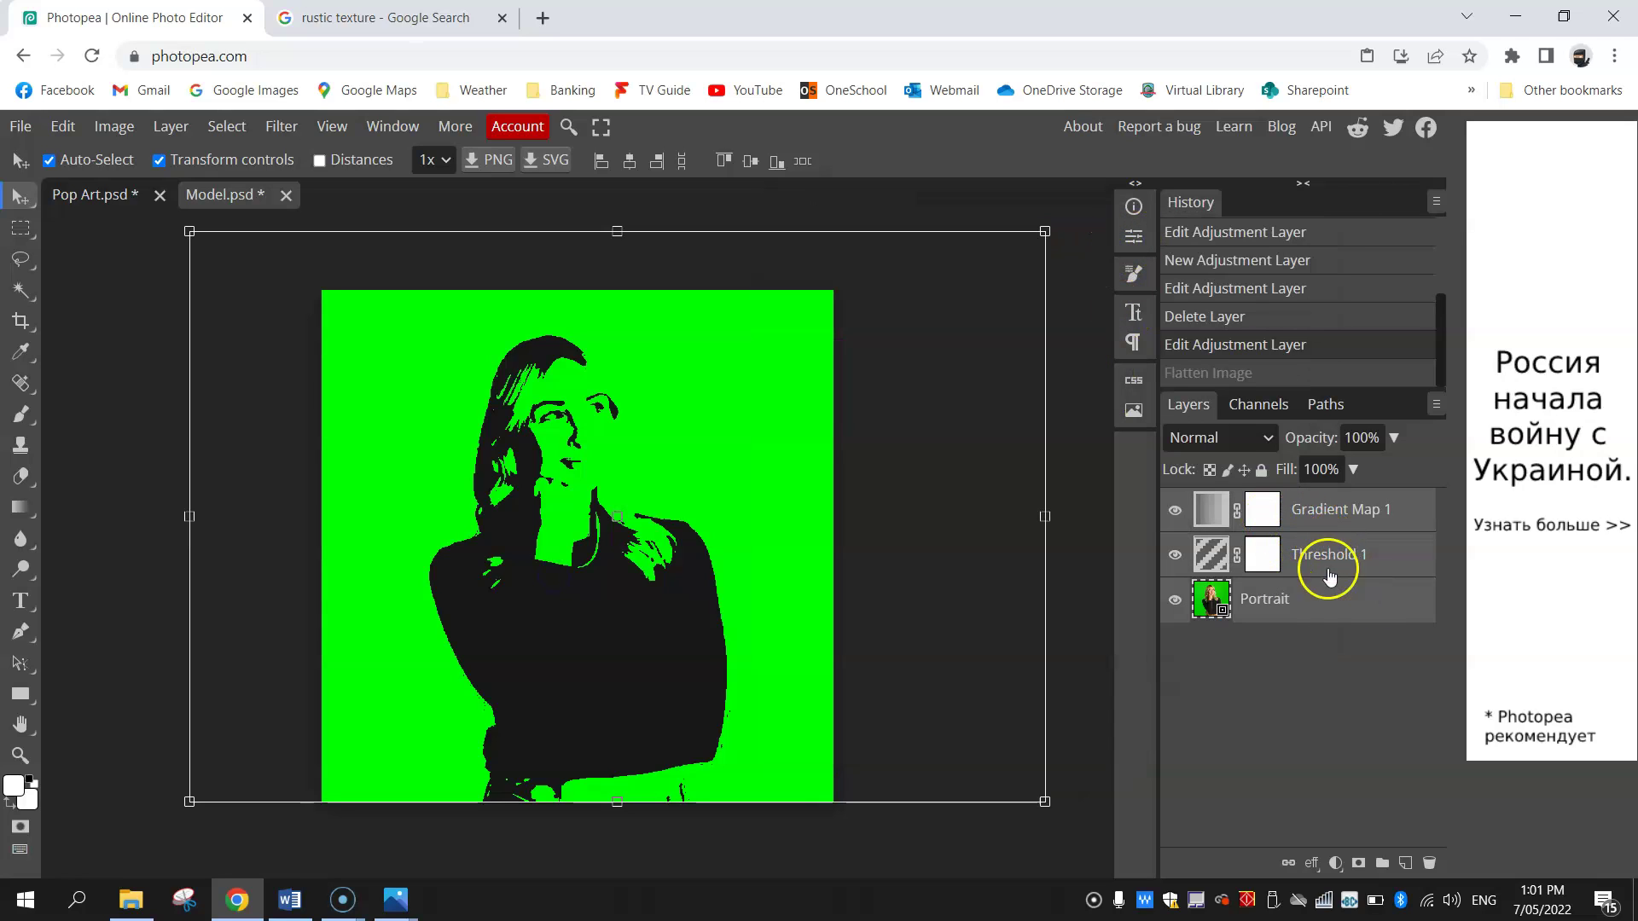
{"action": "right_click", "coordinate": [1318, 602]}
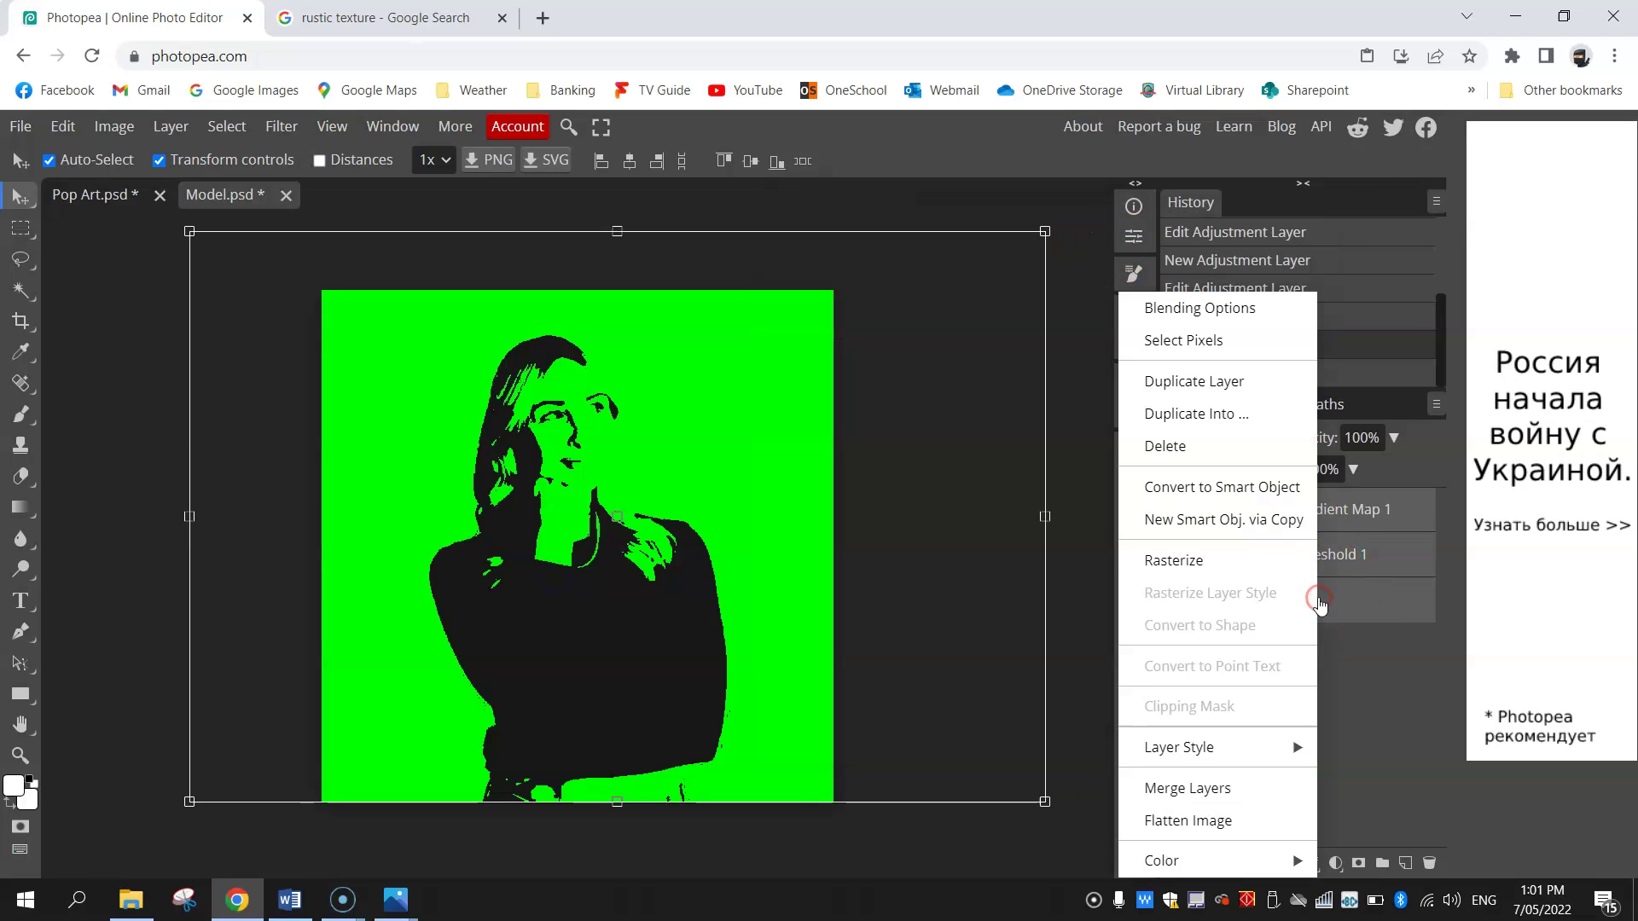
{"action": "left_click", "coordinate": [1225, 820]}
{"action": "left_click", "coordinate": [75, 125]}
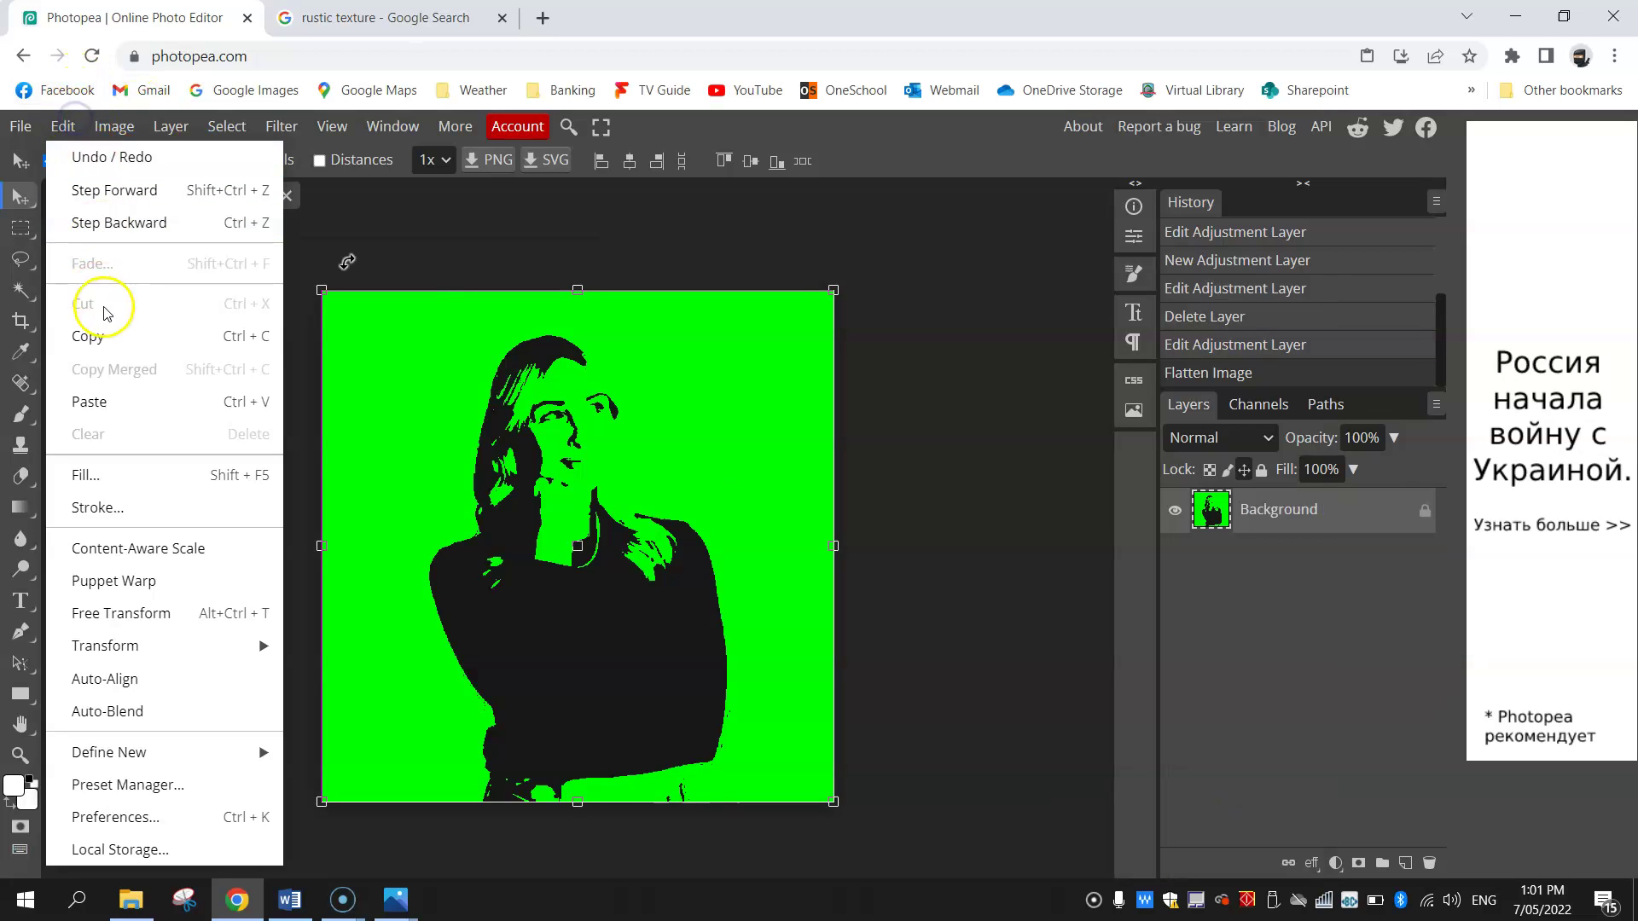
{"action": "left_click", "coordinate": [105, 331]}
Step: Paste the green portrait into Pop Art.psd's top-right quadrant above the magenta one
{"action": "left_click", "coordinate": [104, 194]}
{"action": "left_click", "coordinate": [63, 127]}
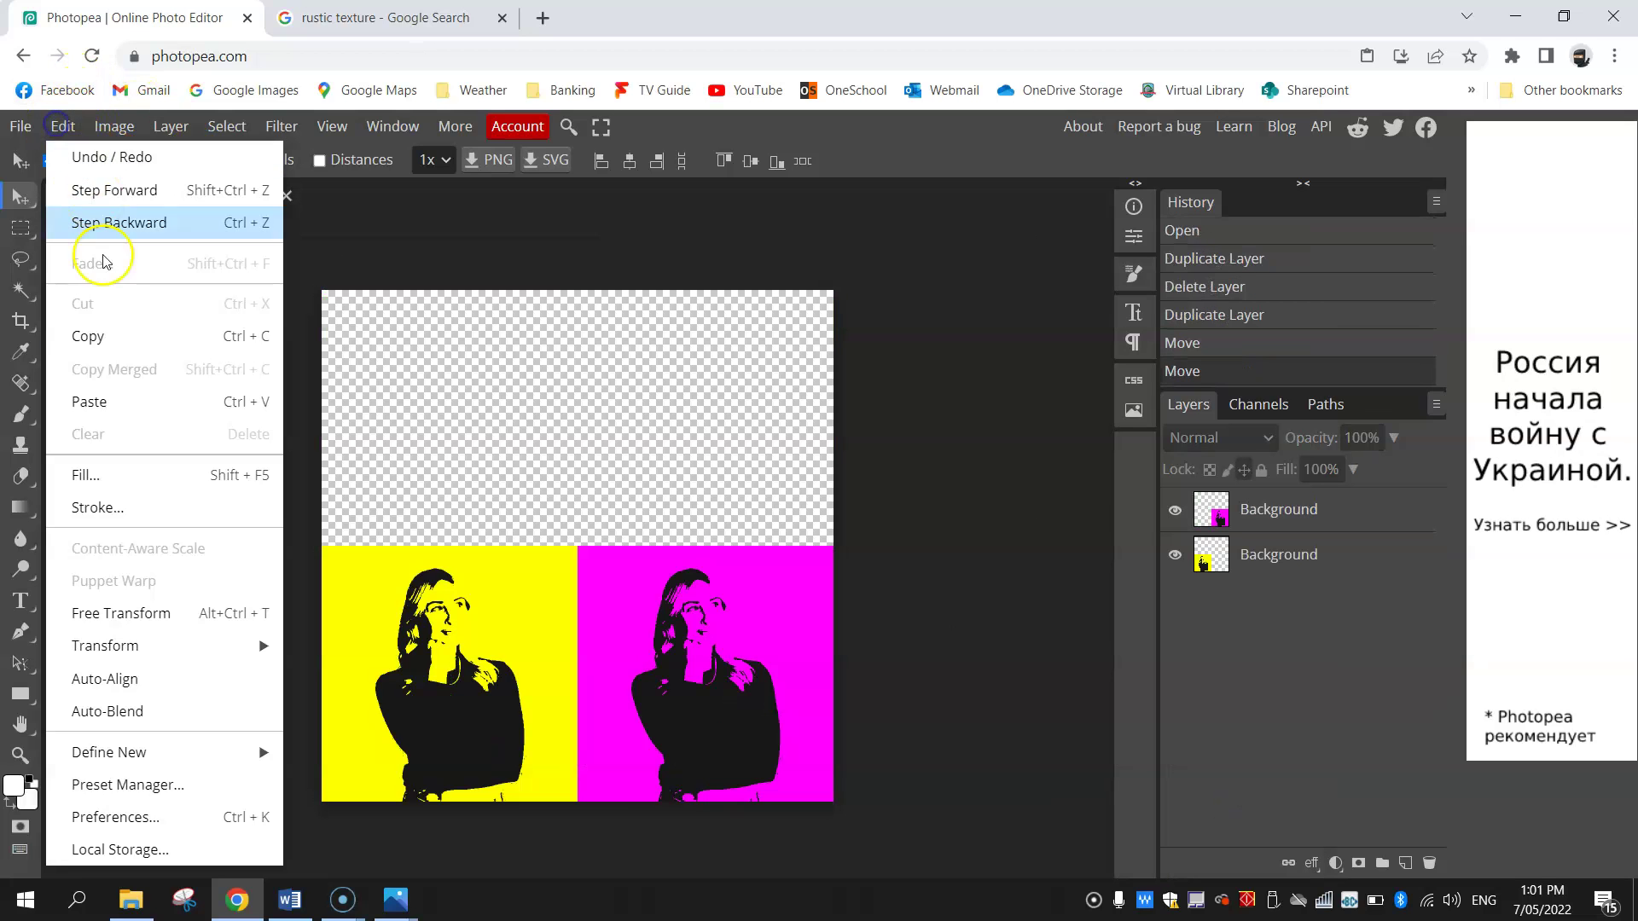
{"action": "left_click", "coordinate": [116, 388]}
{"action": "left_click_drag", "start_coordinate": [480, 376], "coordinate": [736, 377]}
{"action": "left_click", "coordinate": [920, 335]}
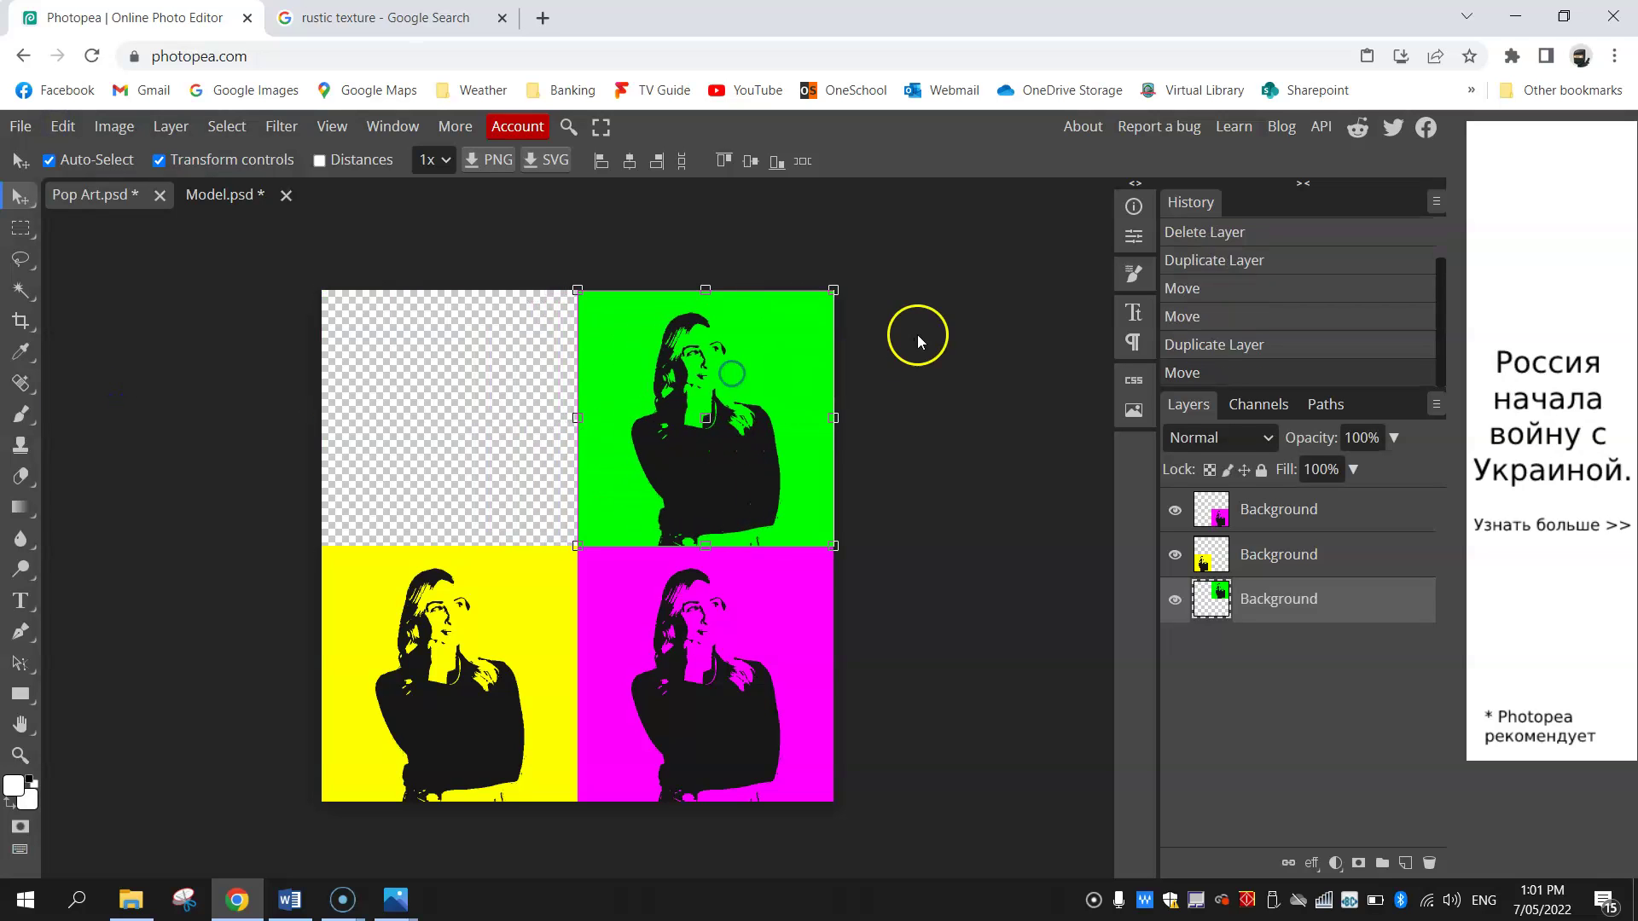
Step: Undo the flatten in Model.psd and set Gradient Map 1's light end to cyan
{"action": "left_click", "coordinate": [219, 195]}
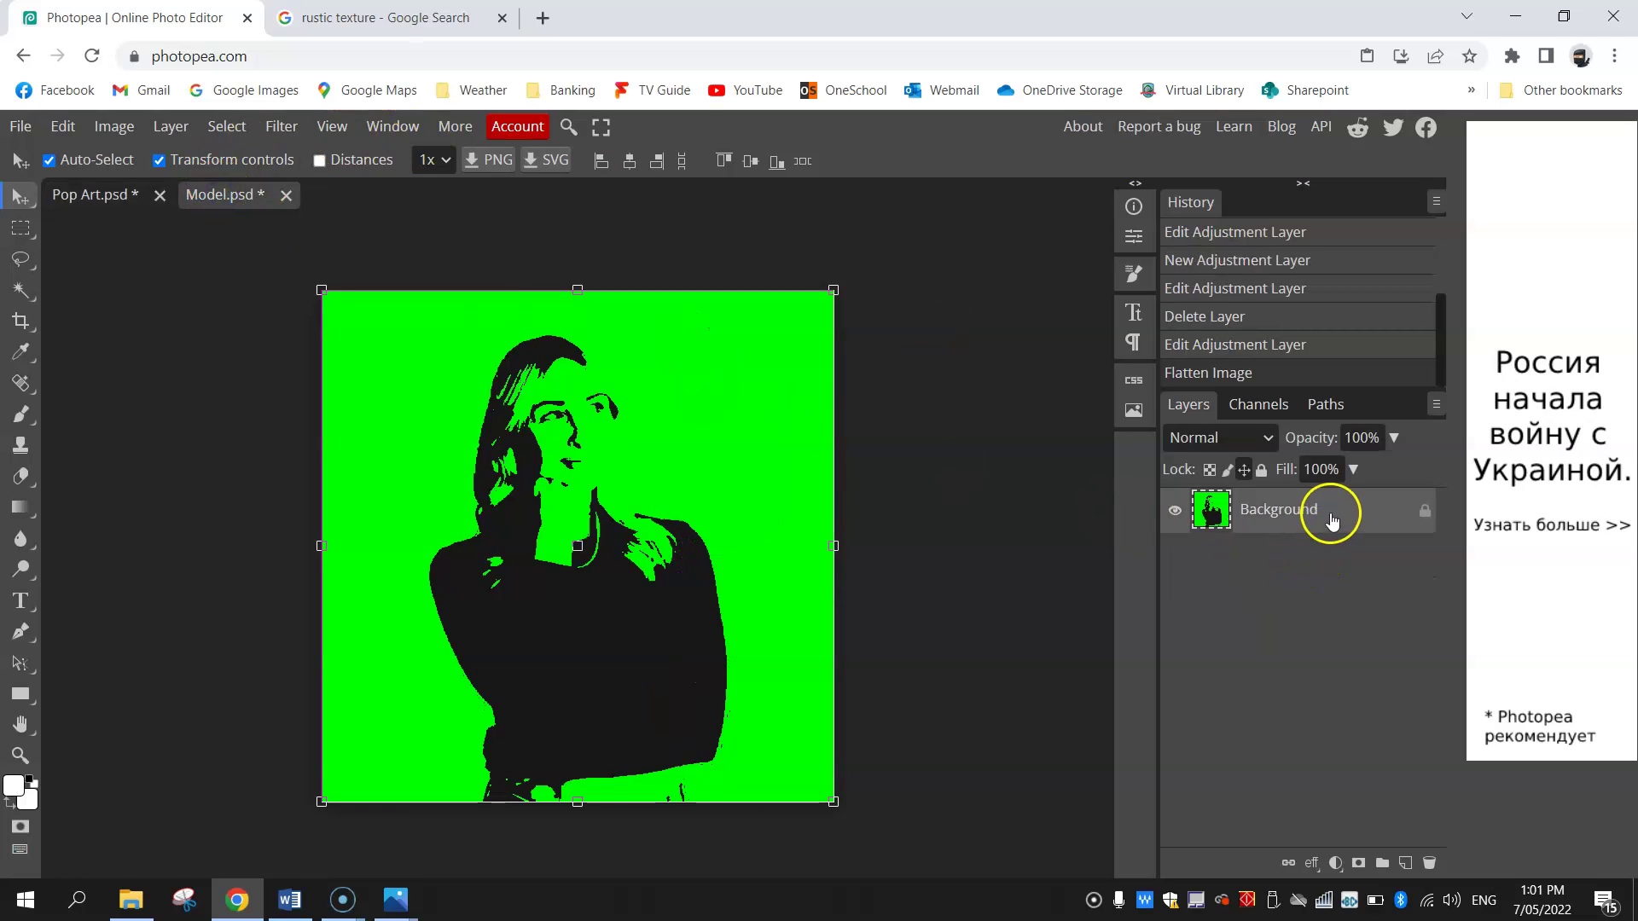
{"action": "key", "text": "ctrl+z"}
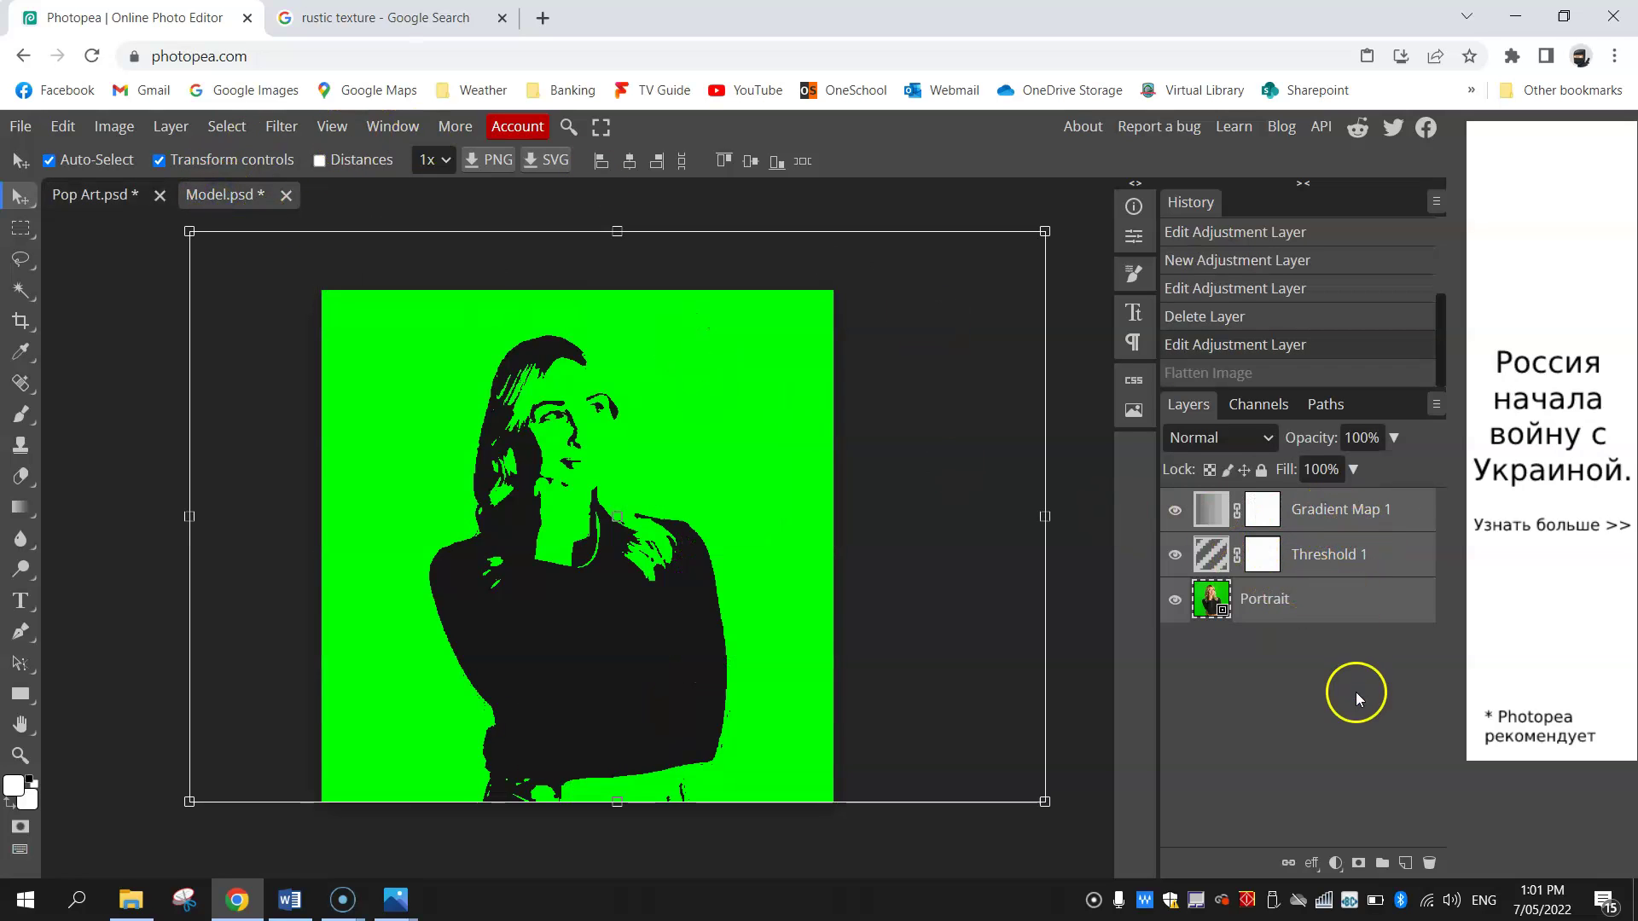
{"action": "left_click", "coordinate": [1211, 511]}
{"action": "double_click", "coordinate": [1210, 511]}
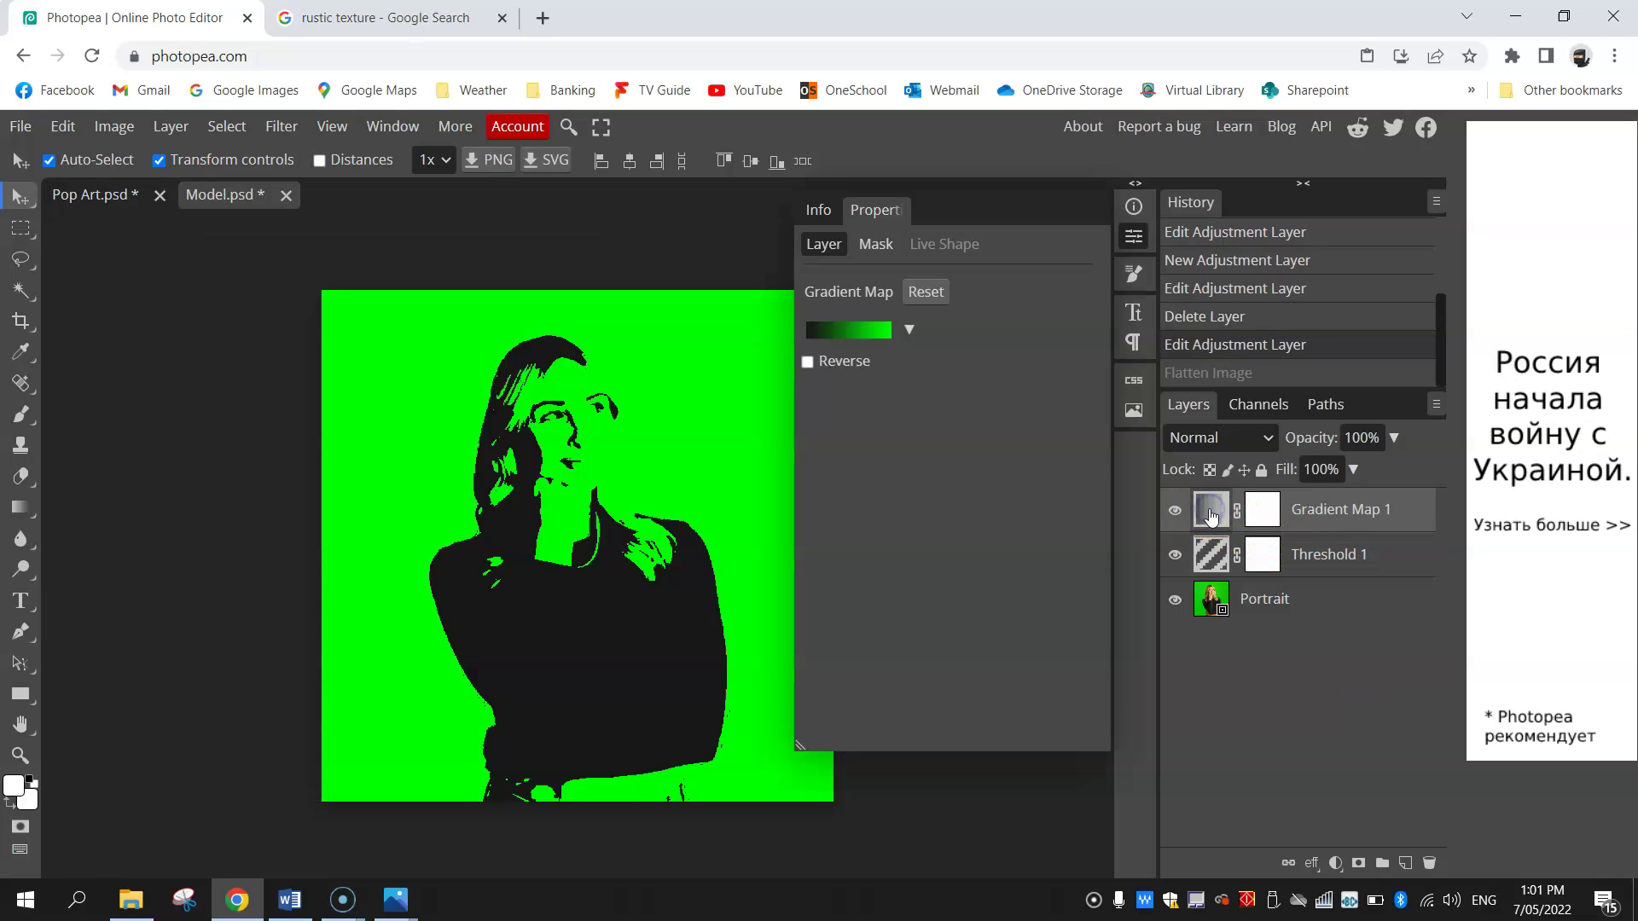
{"action": "left_click", "coordinate": [837, 343]}
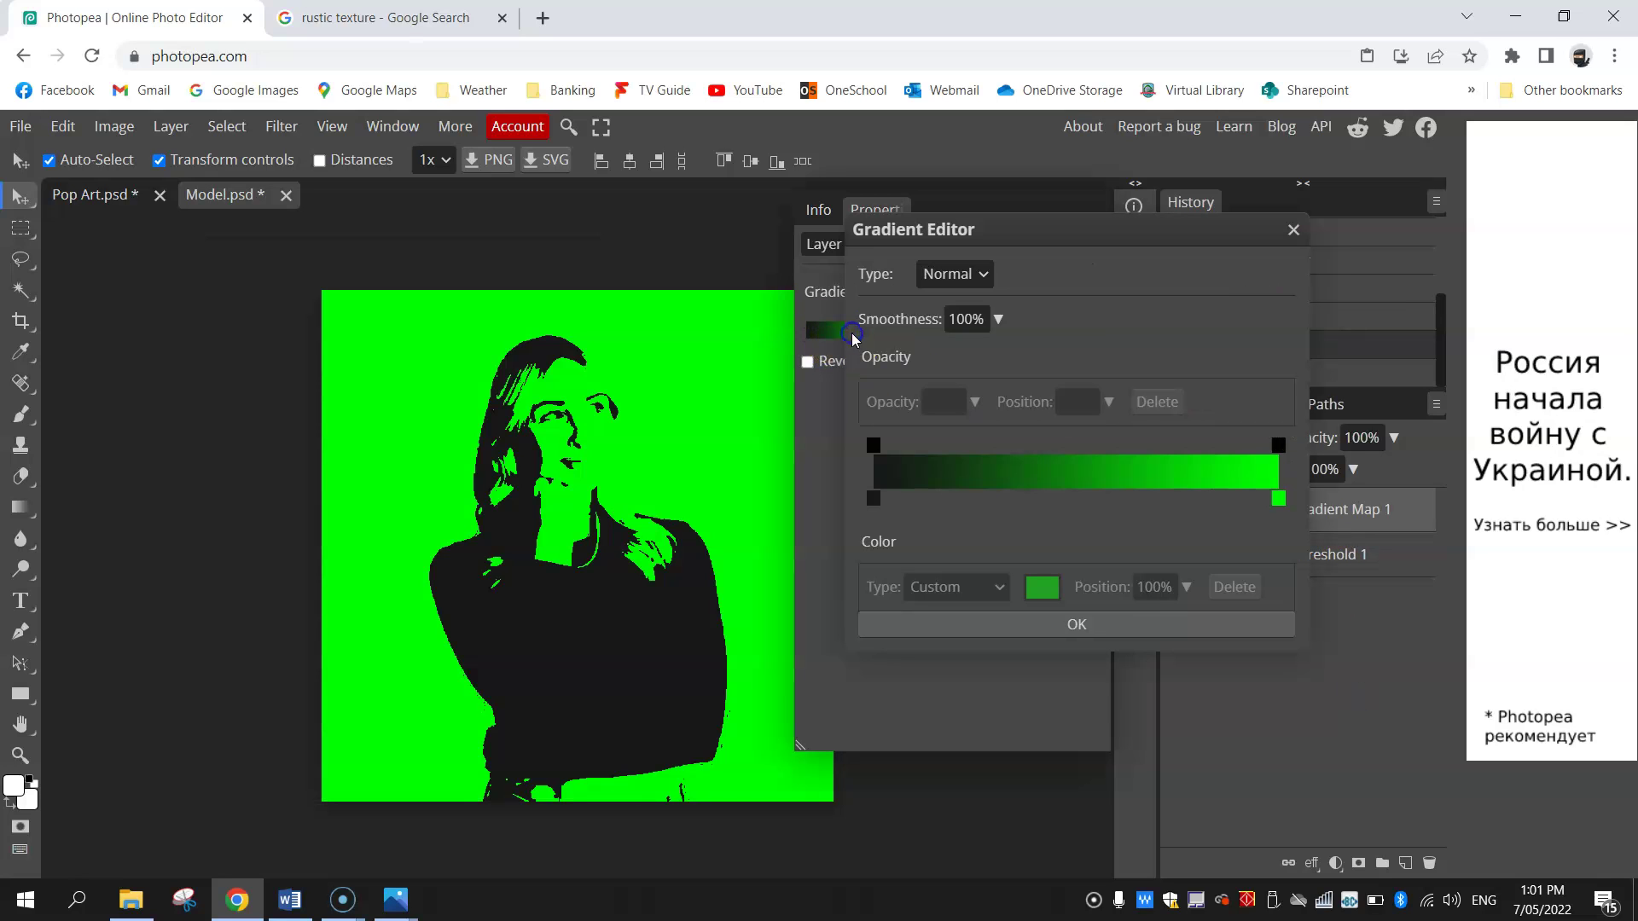
{"action": "left_click", "coordinate": [1282, 498]}
{"action": "left_click", "coordinate": [1288, 503]}
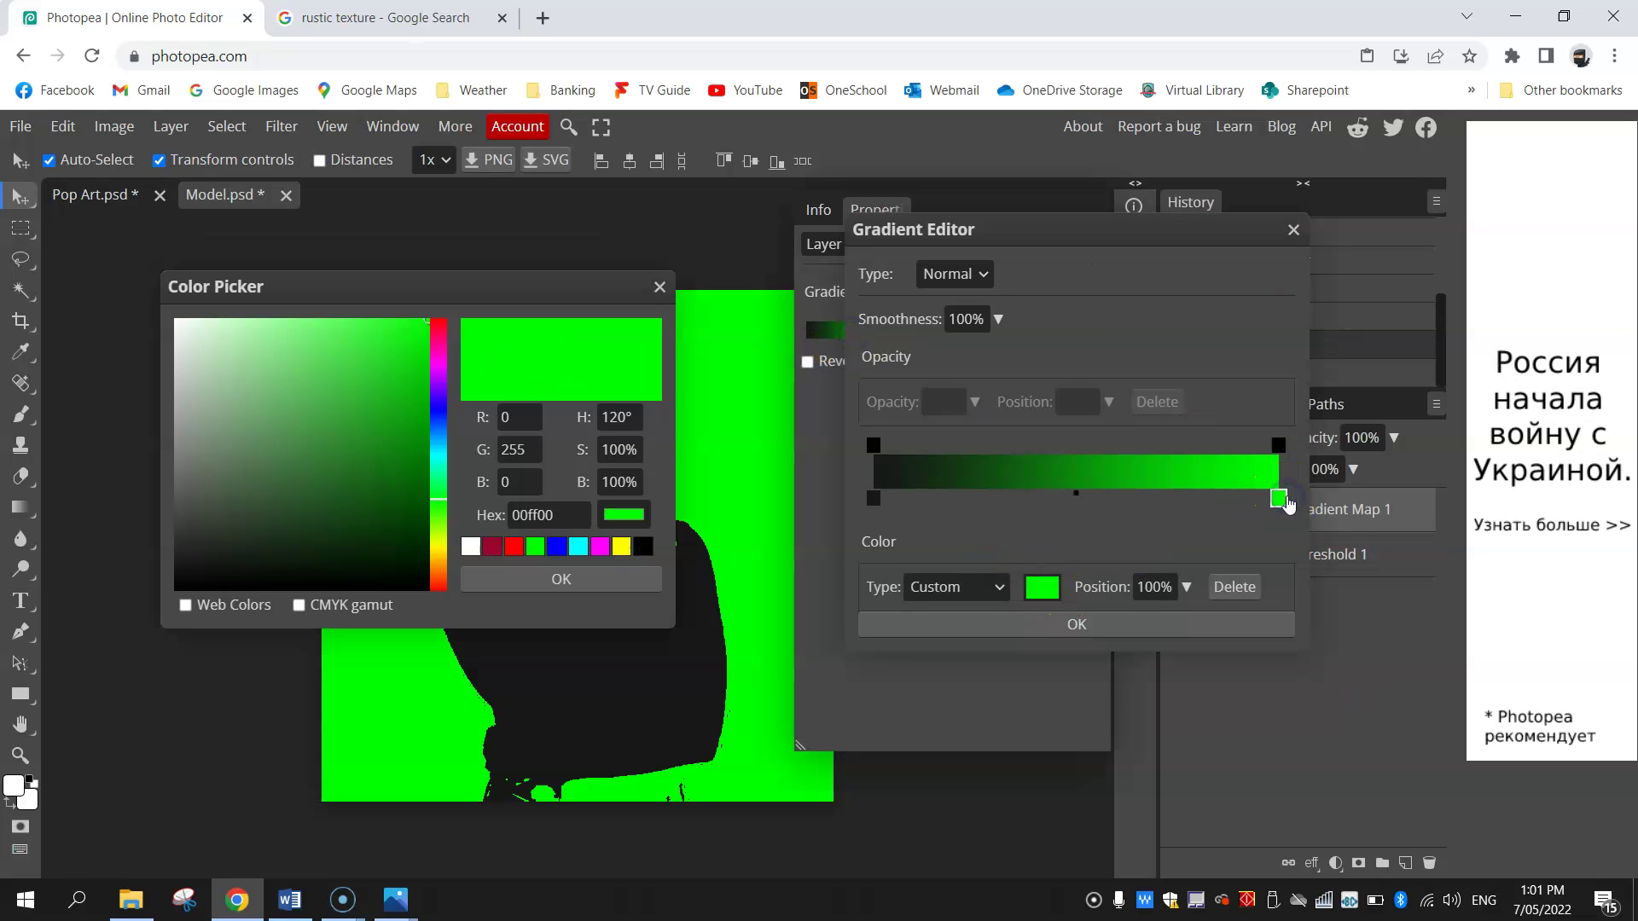
{"action": "left_click", "coordinate": [579, 546]}
{"action": "left_click", "coordinate": [580, 581]}
{"action": "left_click", "coordinate": [1069, 625]}
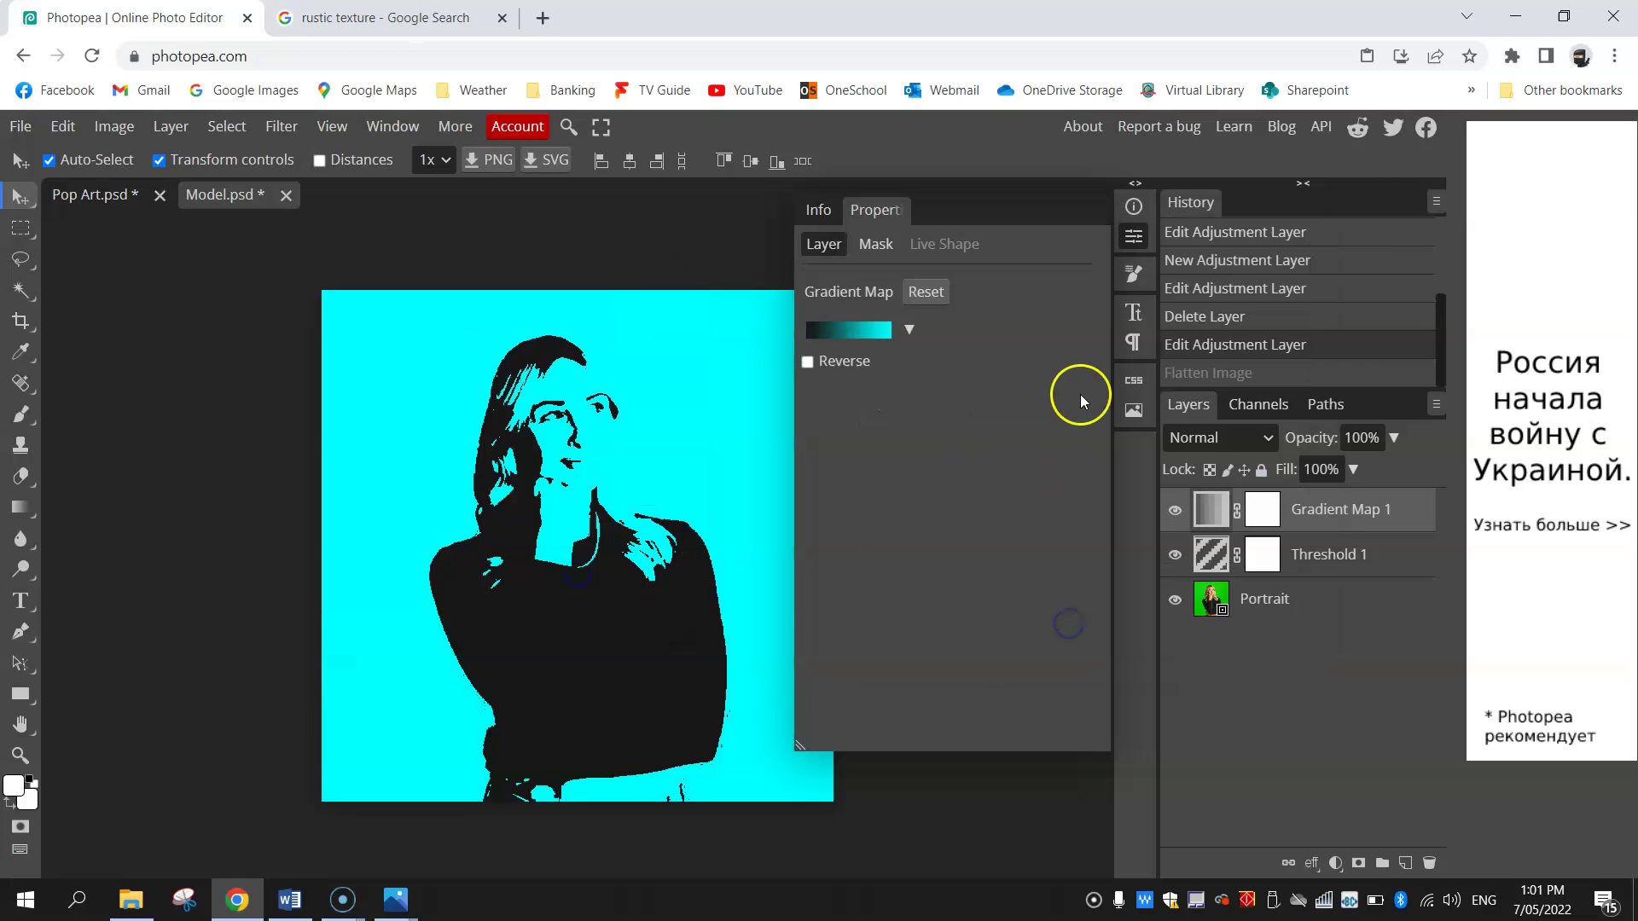
{"action": "left_click", "coordinate": [1134, 243]}
Step: Flatten the cyan Model image and copy it
{"action": "left_click", "coordinate": [1357, 600]}
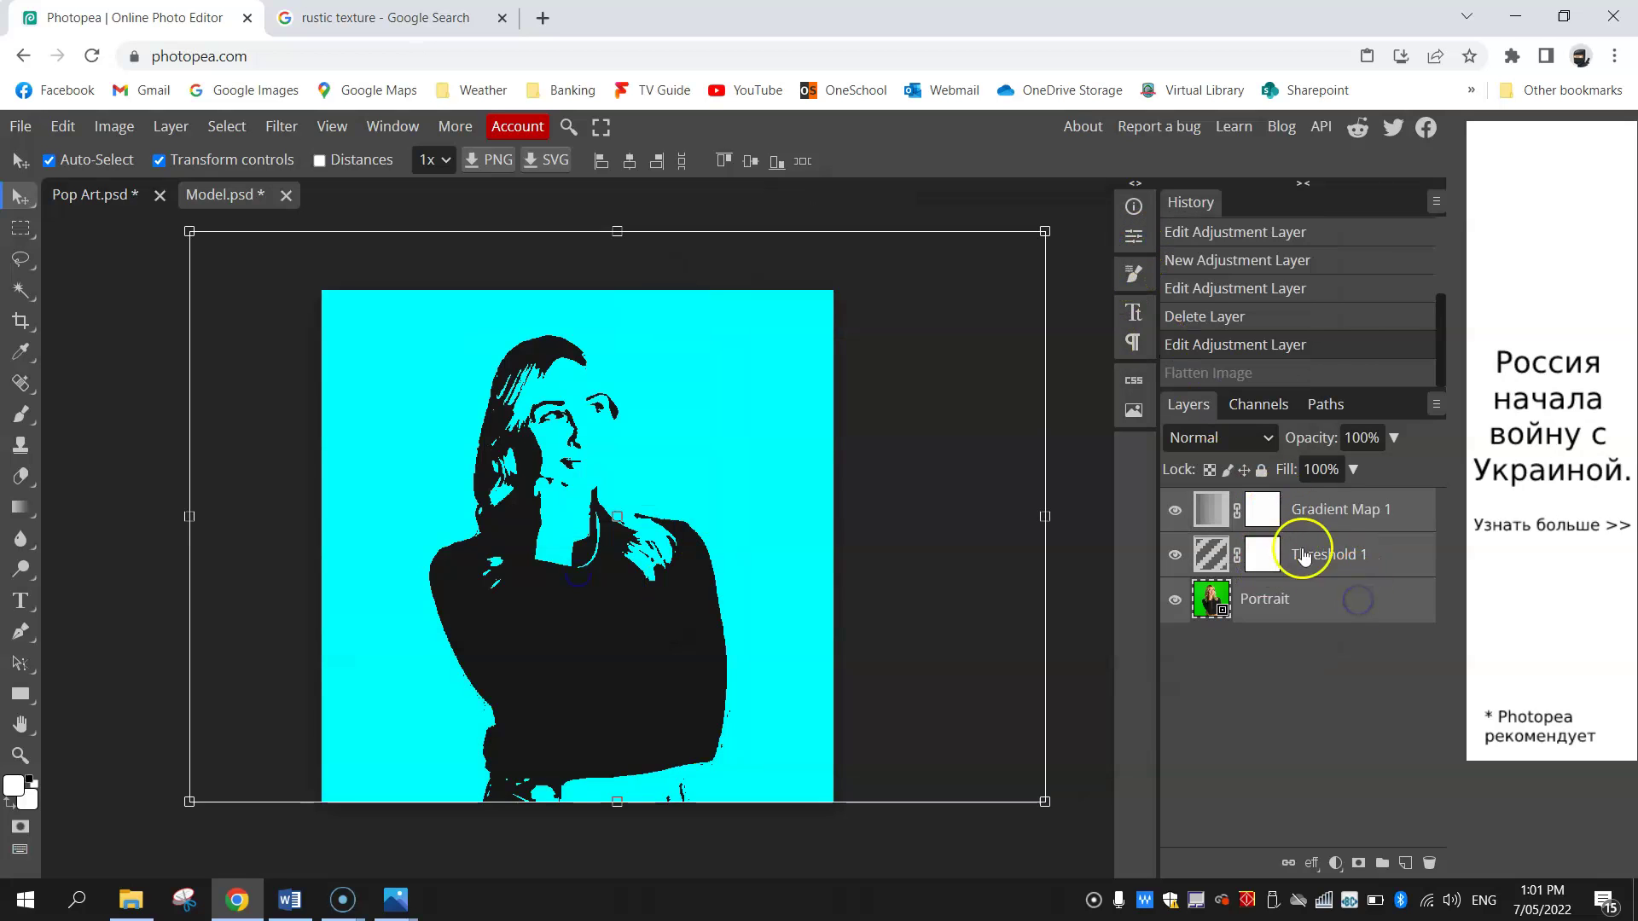
{"action": "right_click", "coordinate": [1336, 595]}
{"action": "left_click", "coordinate": [1225, 820]}
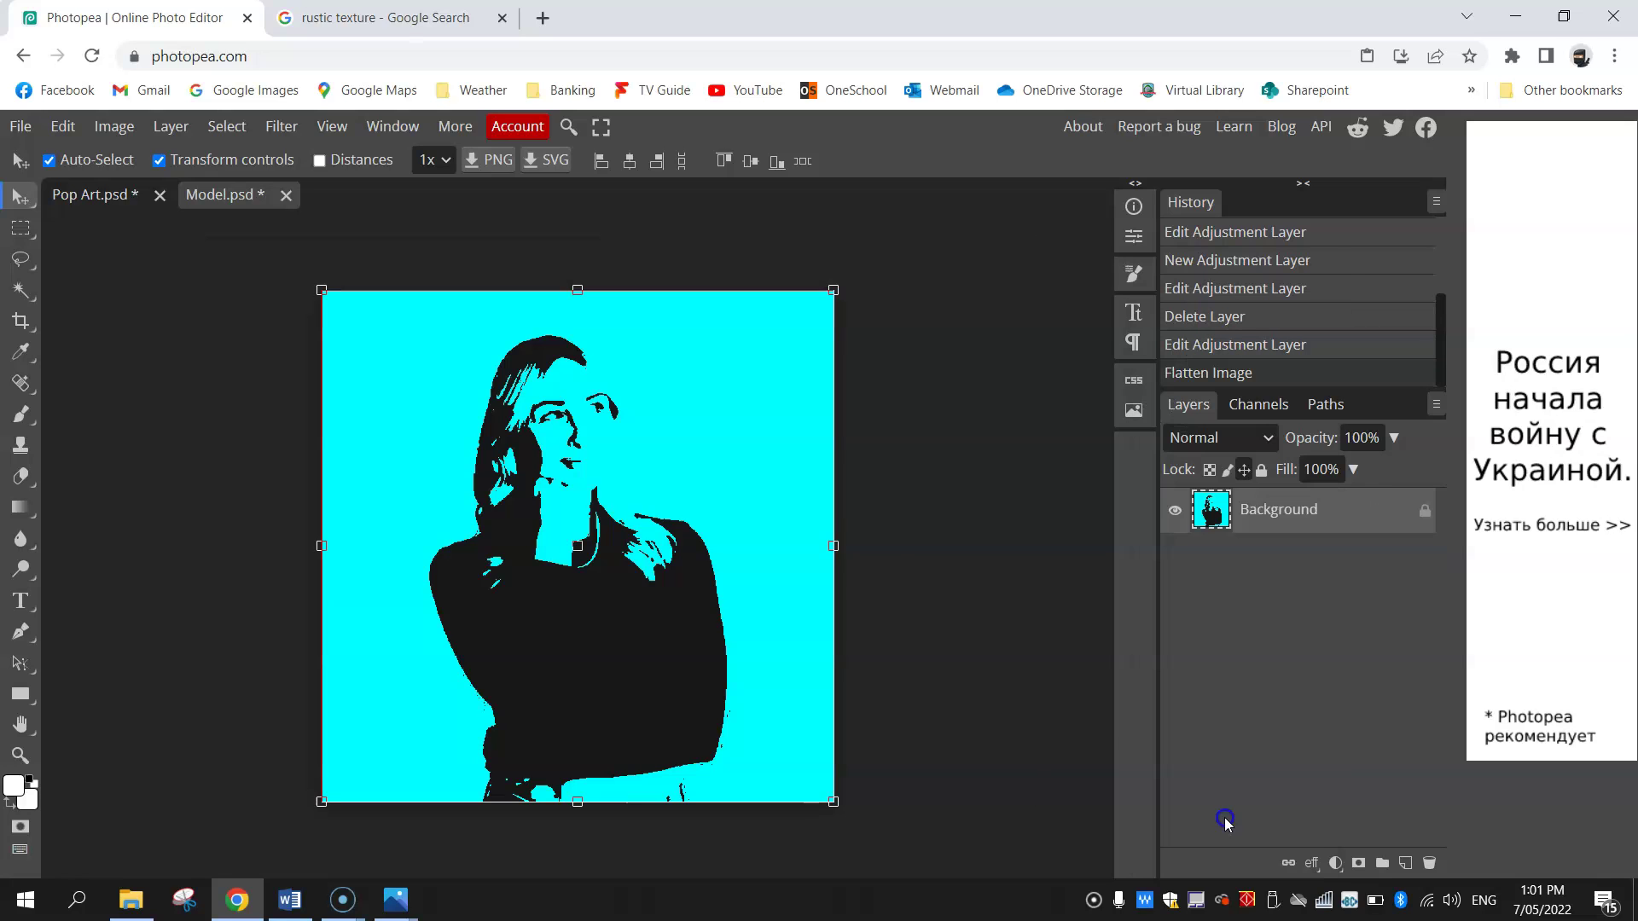
{"action": "left_click", "coordinate": [83, 126]}
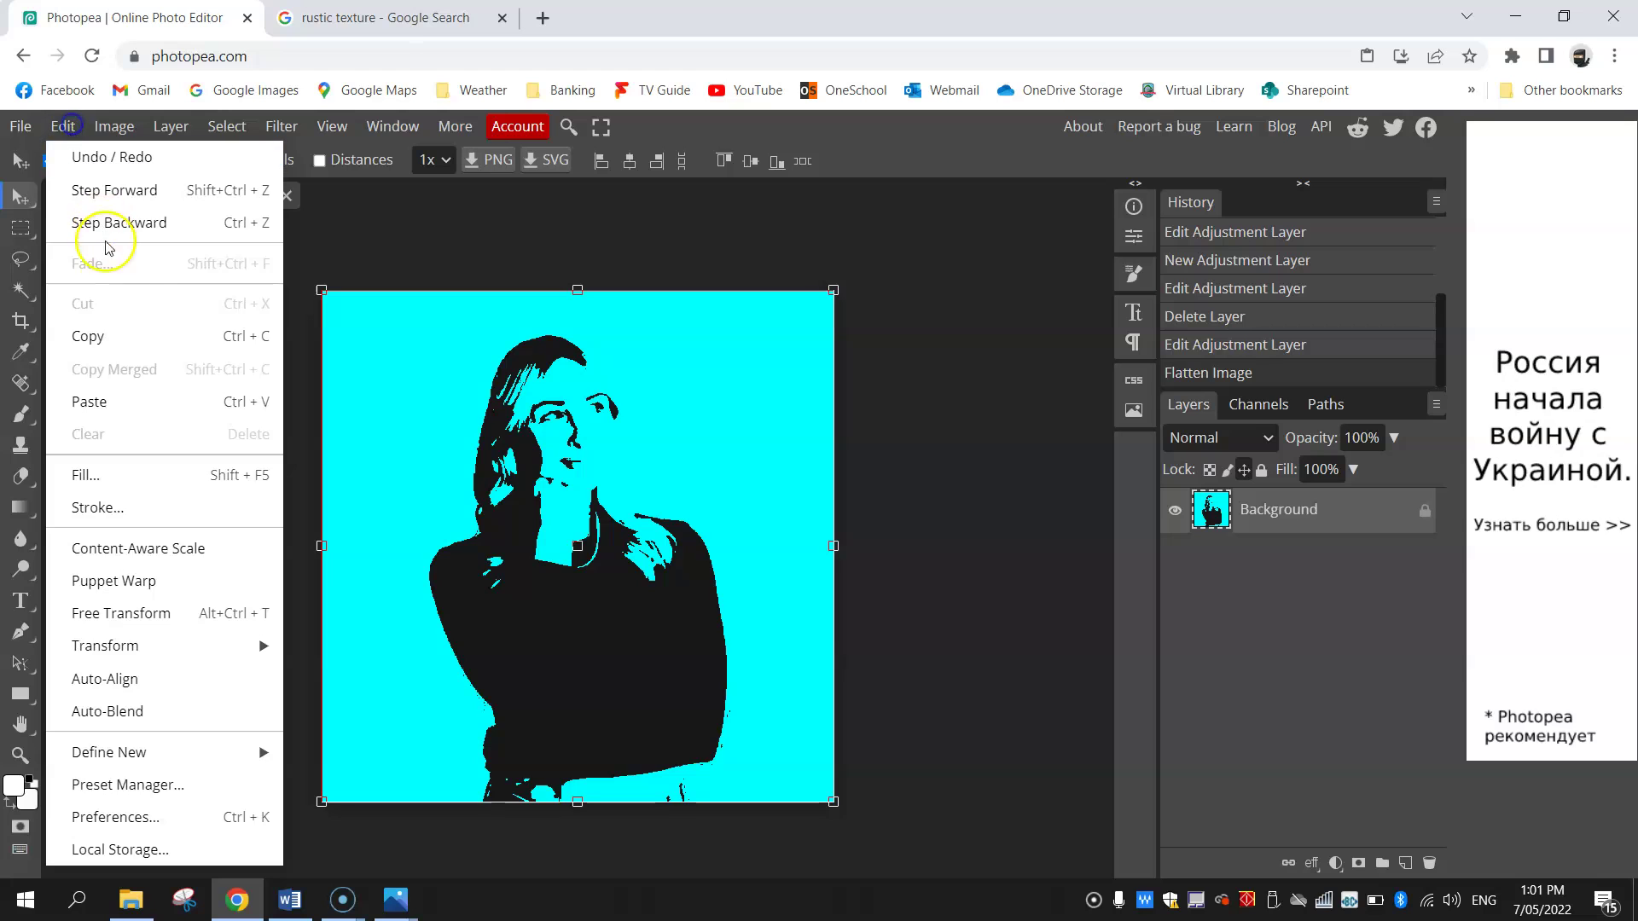
{"action": "left_click", "coordinate": [117, 333]}
Step: Paste the cyan portrait into Pop Art.psd's top-left quadrant and deselect it
{"action": "left_click", "coordinate": [94, 203]}
{"action": "left_click", "coordinate": [75, 131]}
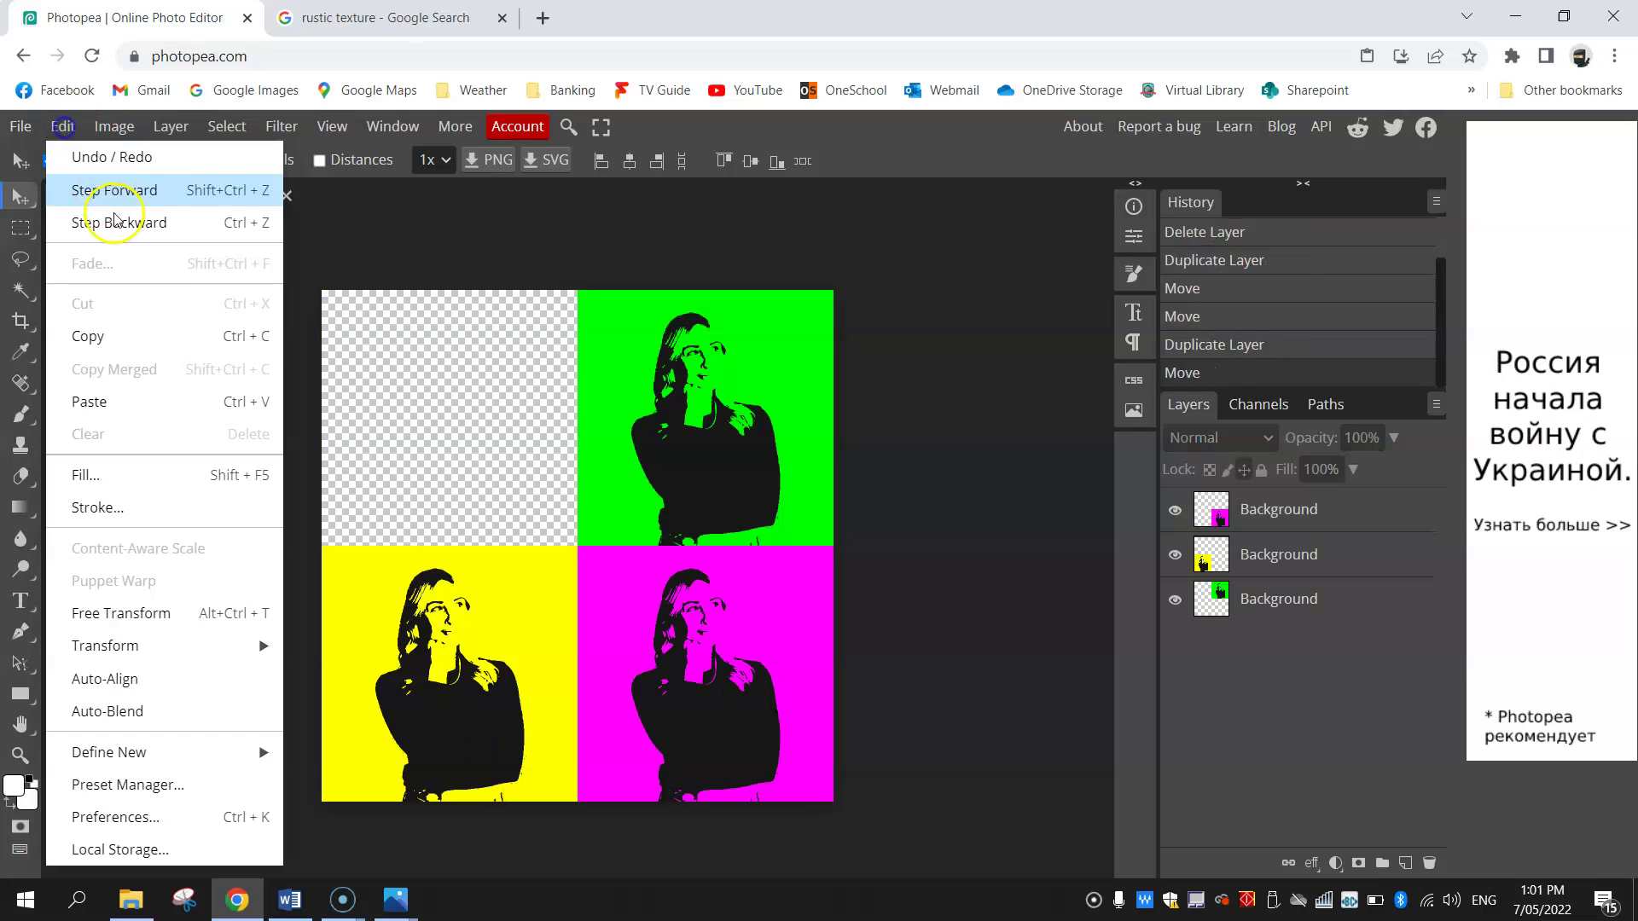
{"action": "left_click", "coordinate": [150, 397]}
{"action": "left_click", "coordinate": [196, 381]}
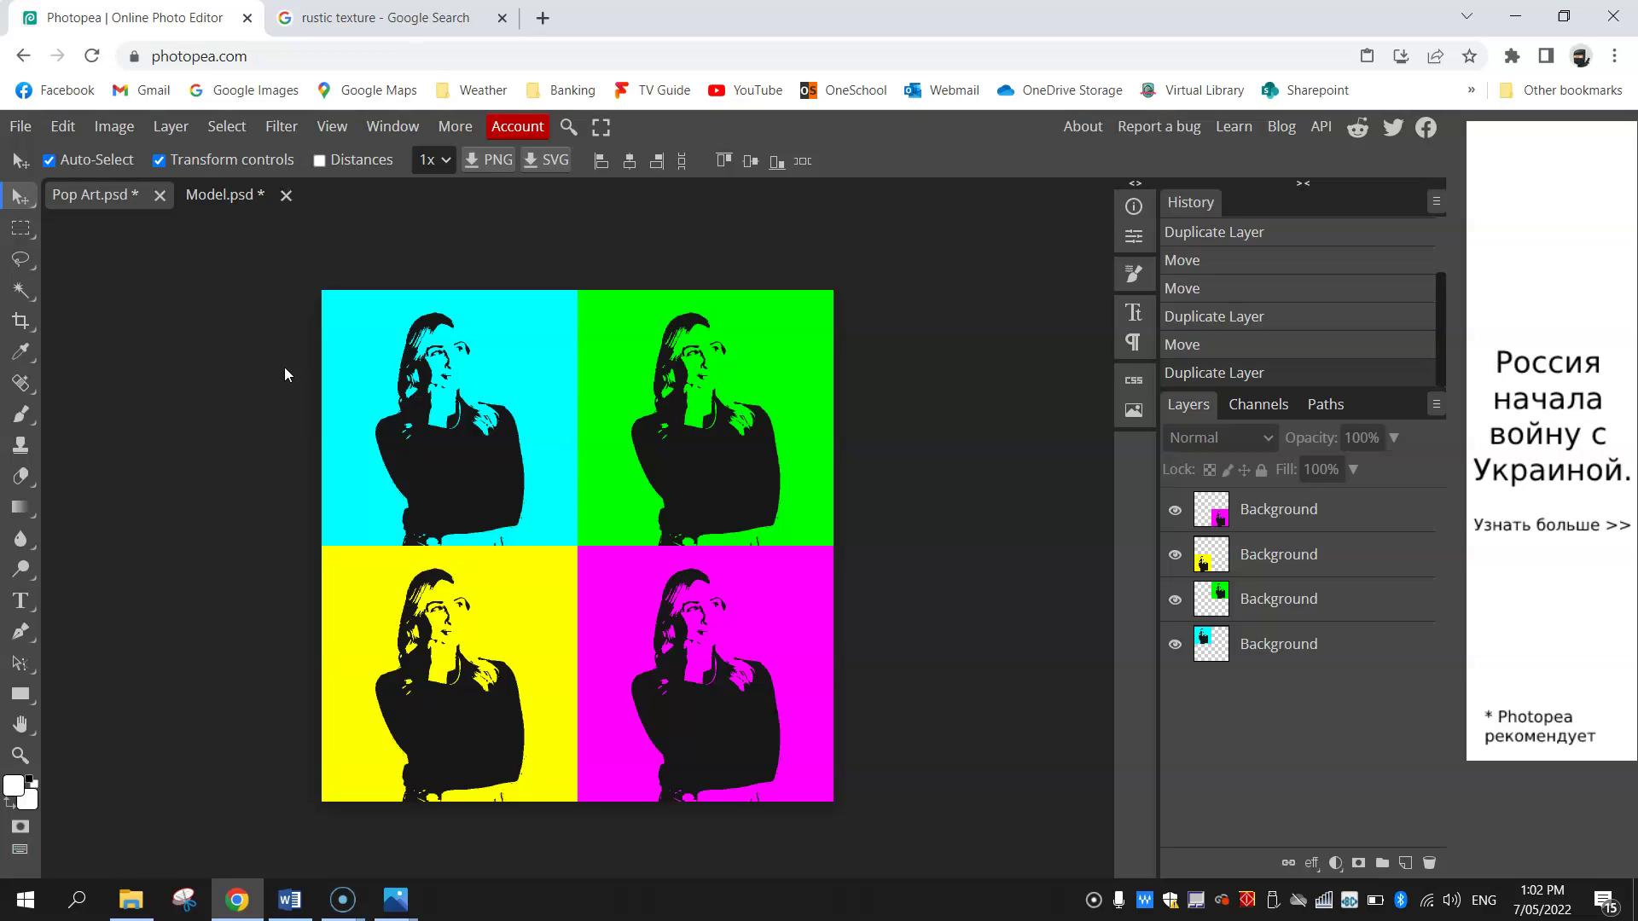
Step: Create a new layer above the magenta tile and name it Texture
{"action": "left_click", "coordinate": [1362, 515]}
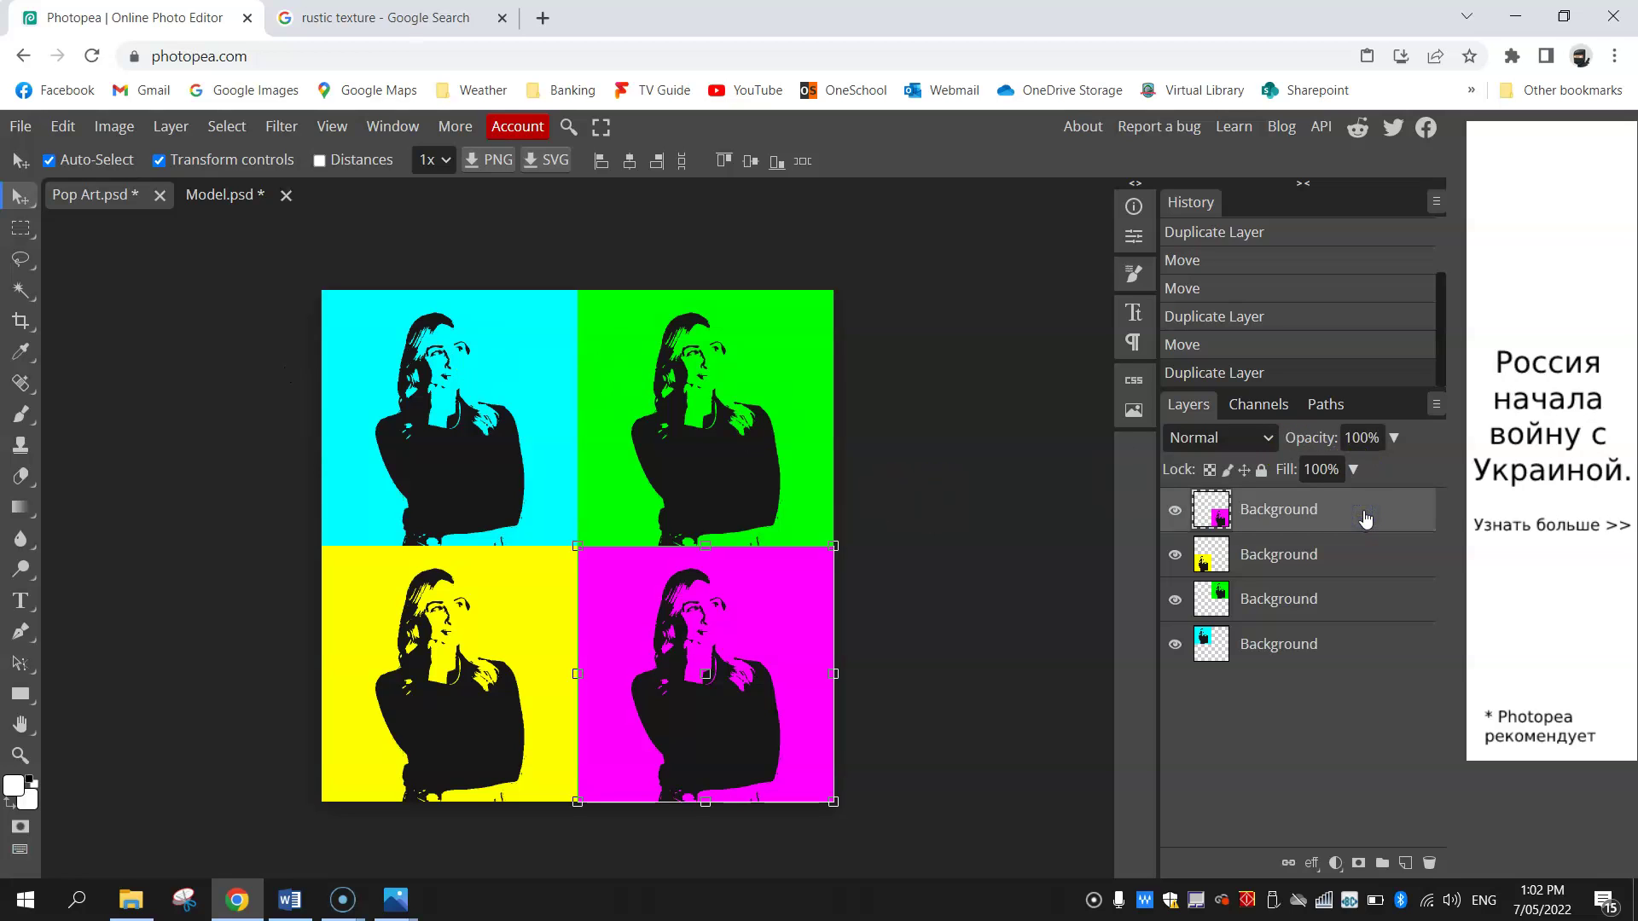
{"action": "left_click", "coordinate": [1405, 864]}
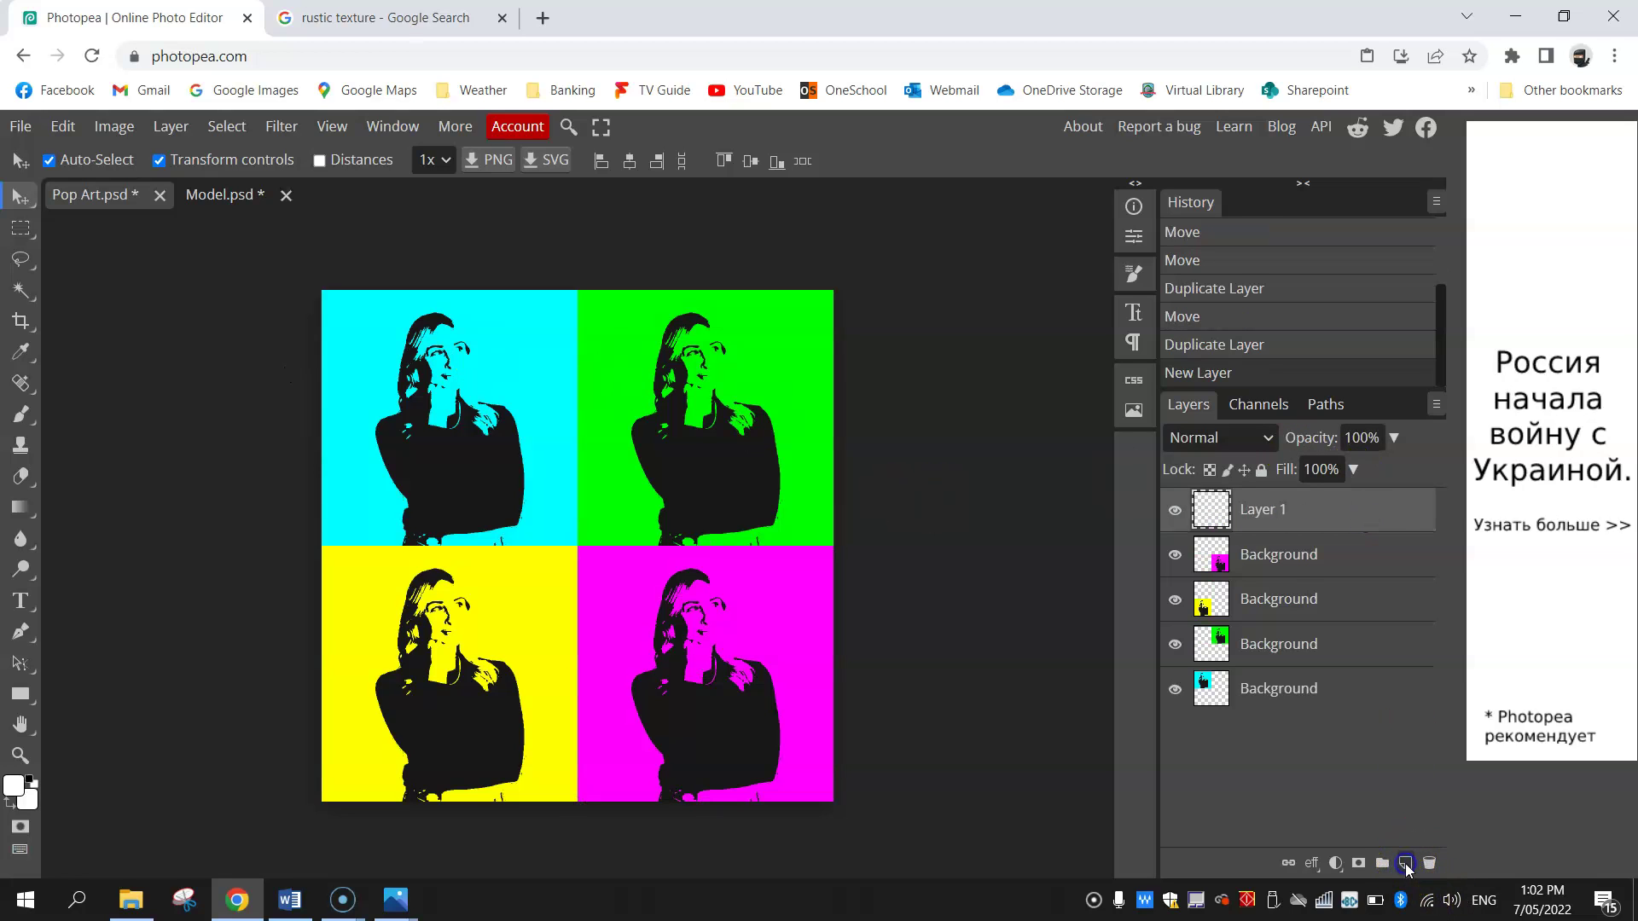
{"action": "double_click", "coordinate": [1282, 510]}
{"action": "type", "text": "Texture"}
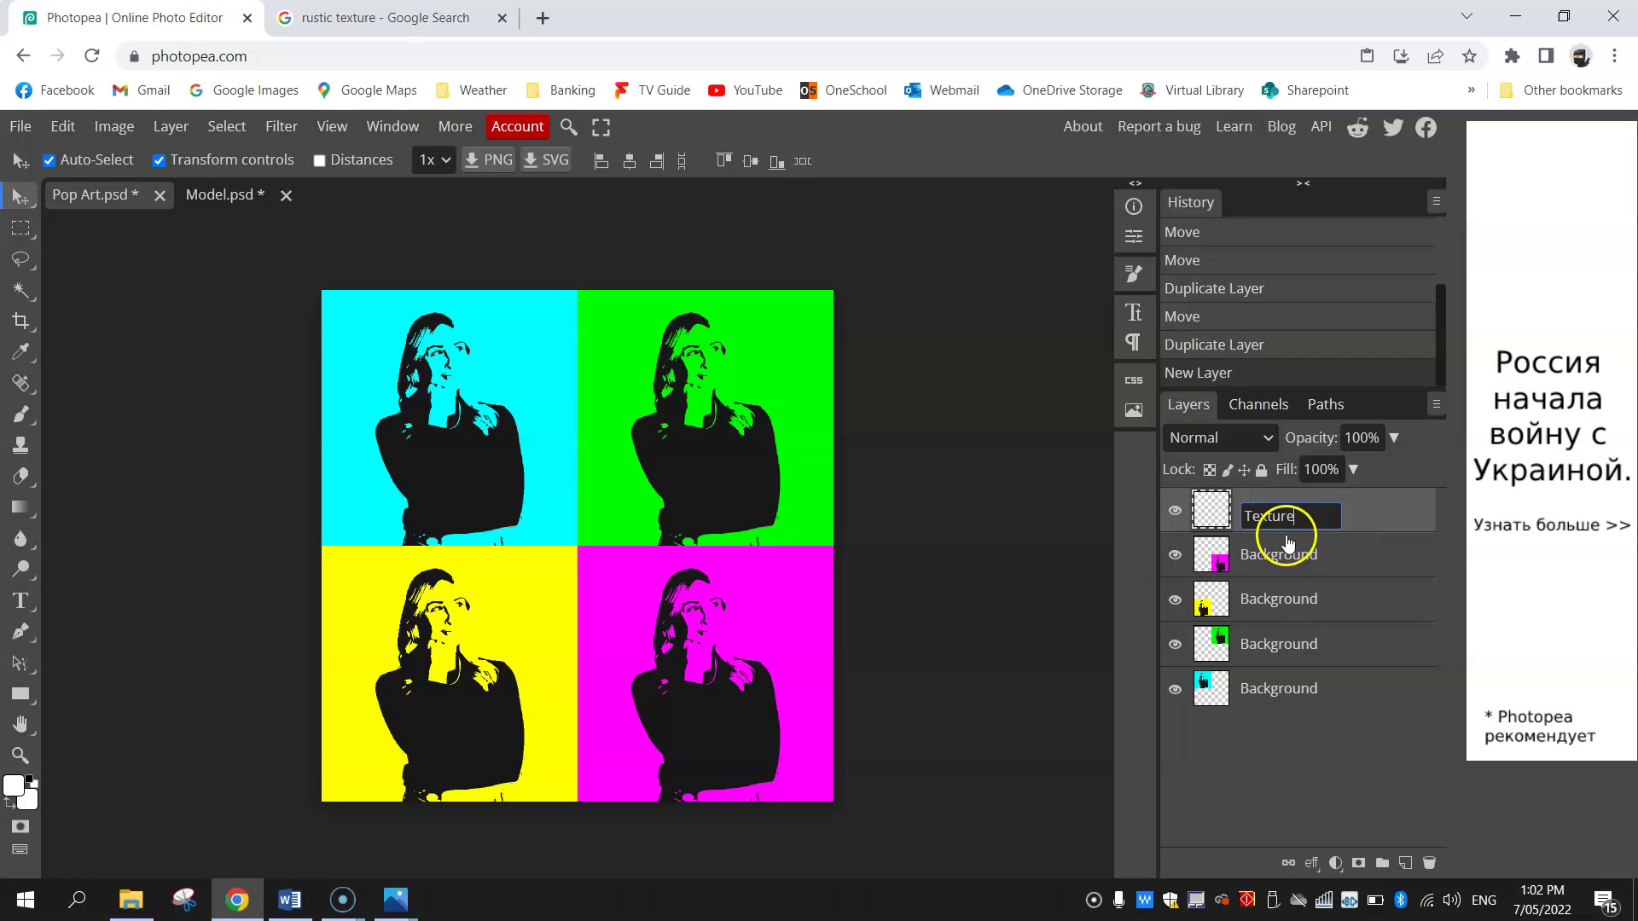
{"action": "key", "text": "Return"}
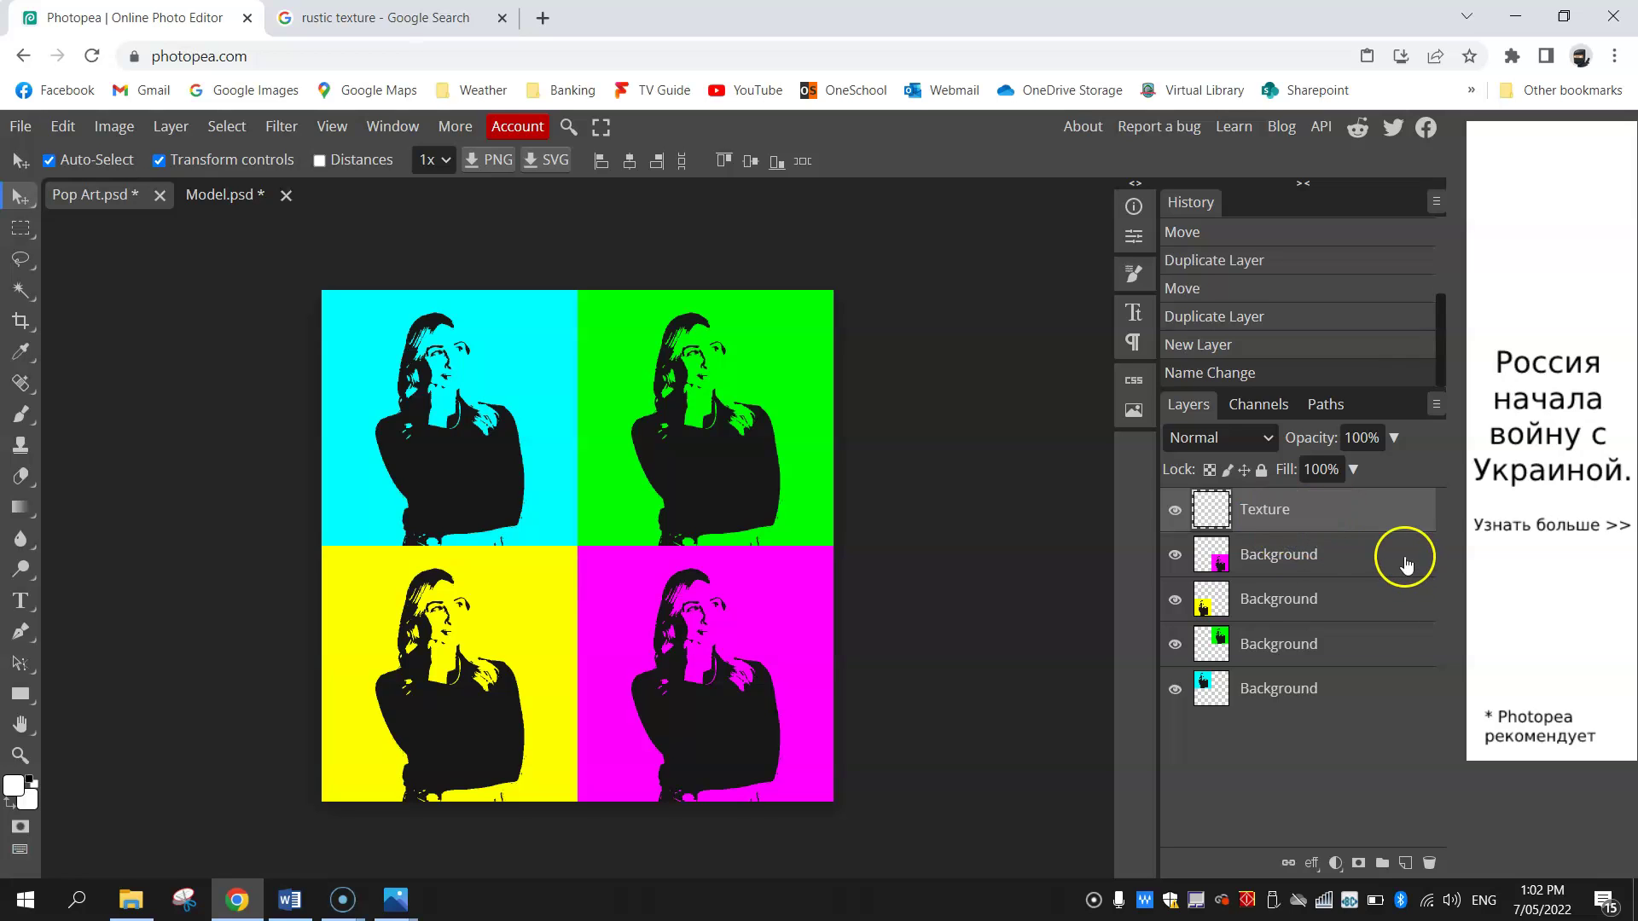
Step: Place Texture.jpg into Pop Art.psd with File > Open & Place
{"action": "left_click", "coordinate": [60, 126]}
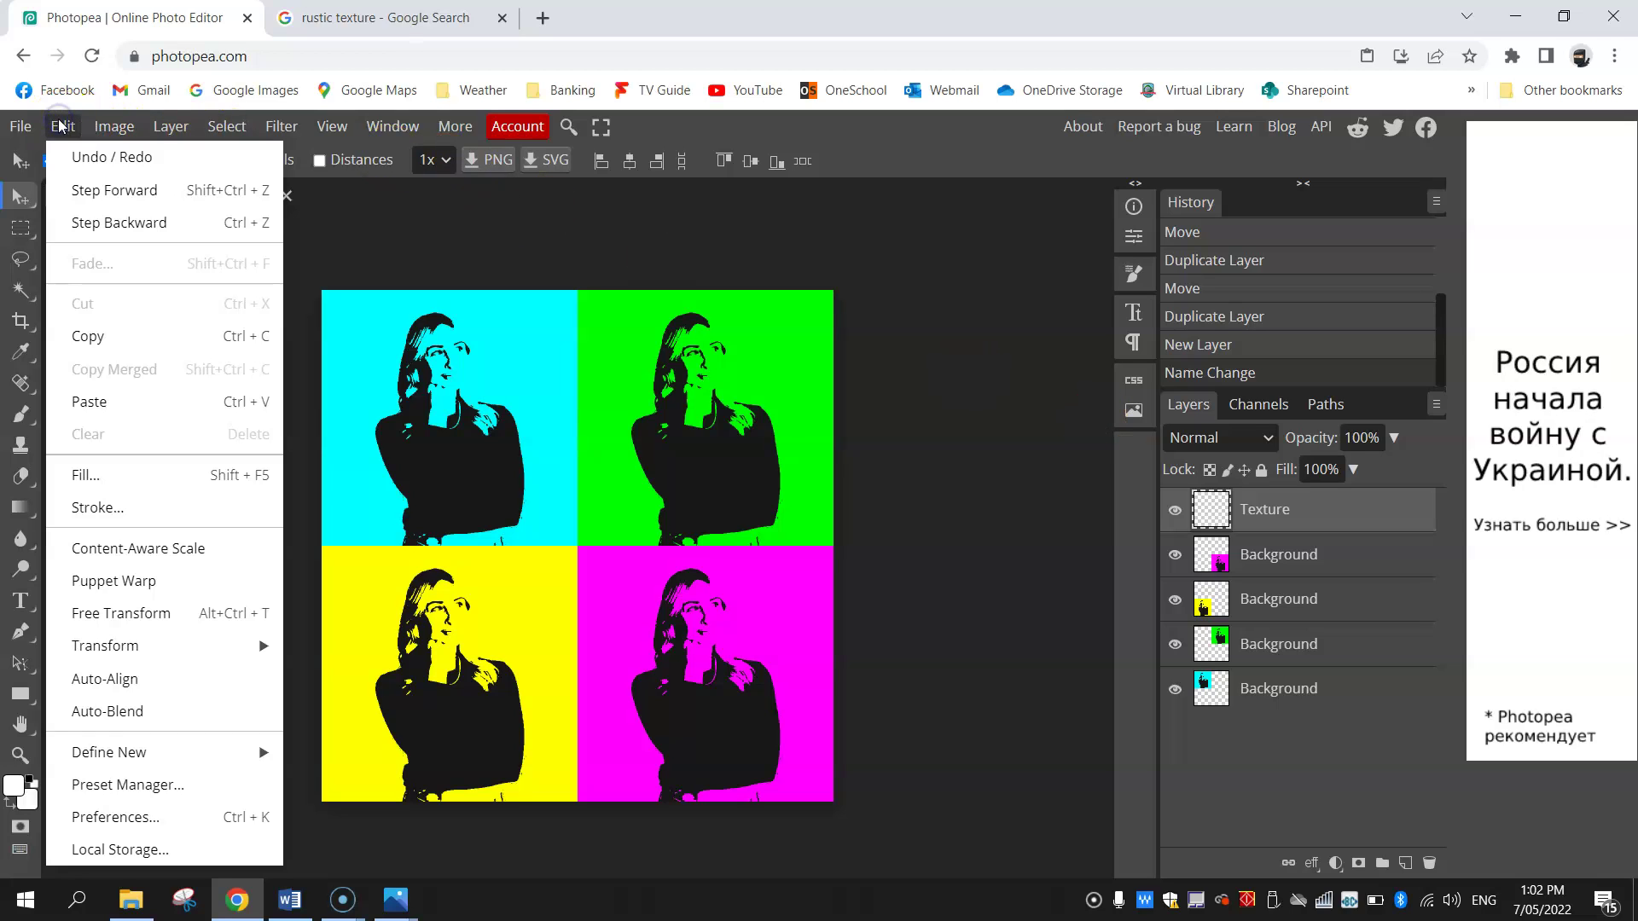
{"action": "left_click", "coordinate": [14, 128]}
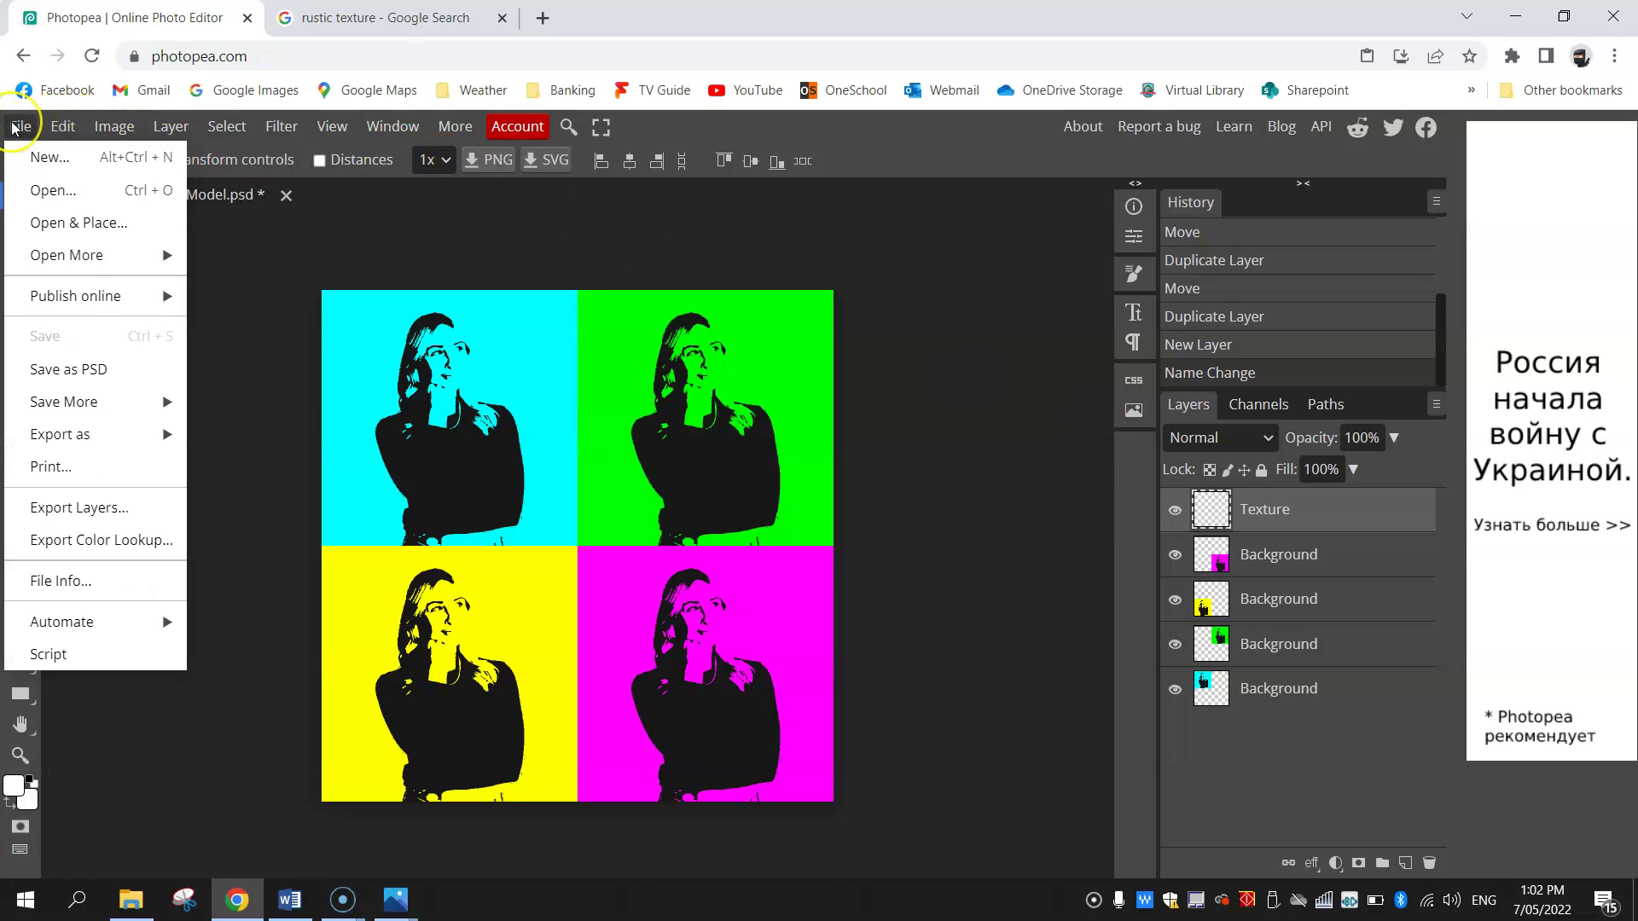
{"action": "left_click", "coordinate": [71, 226]}
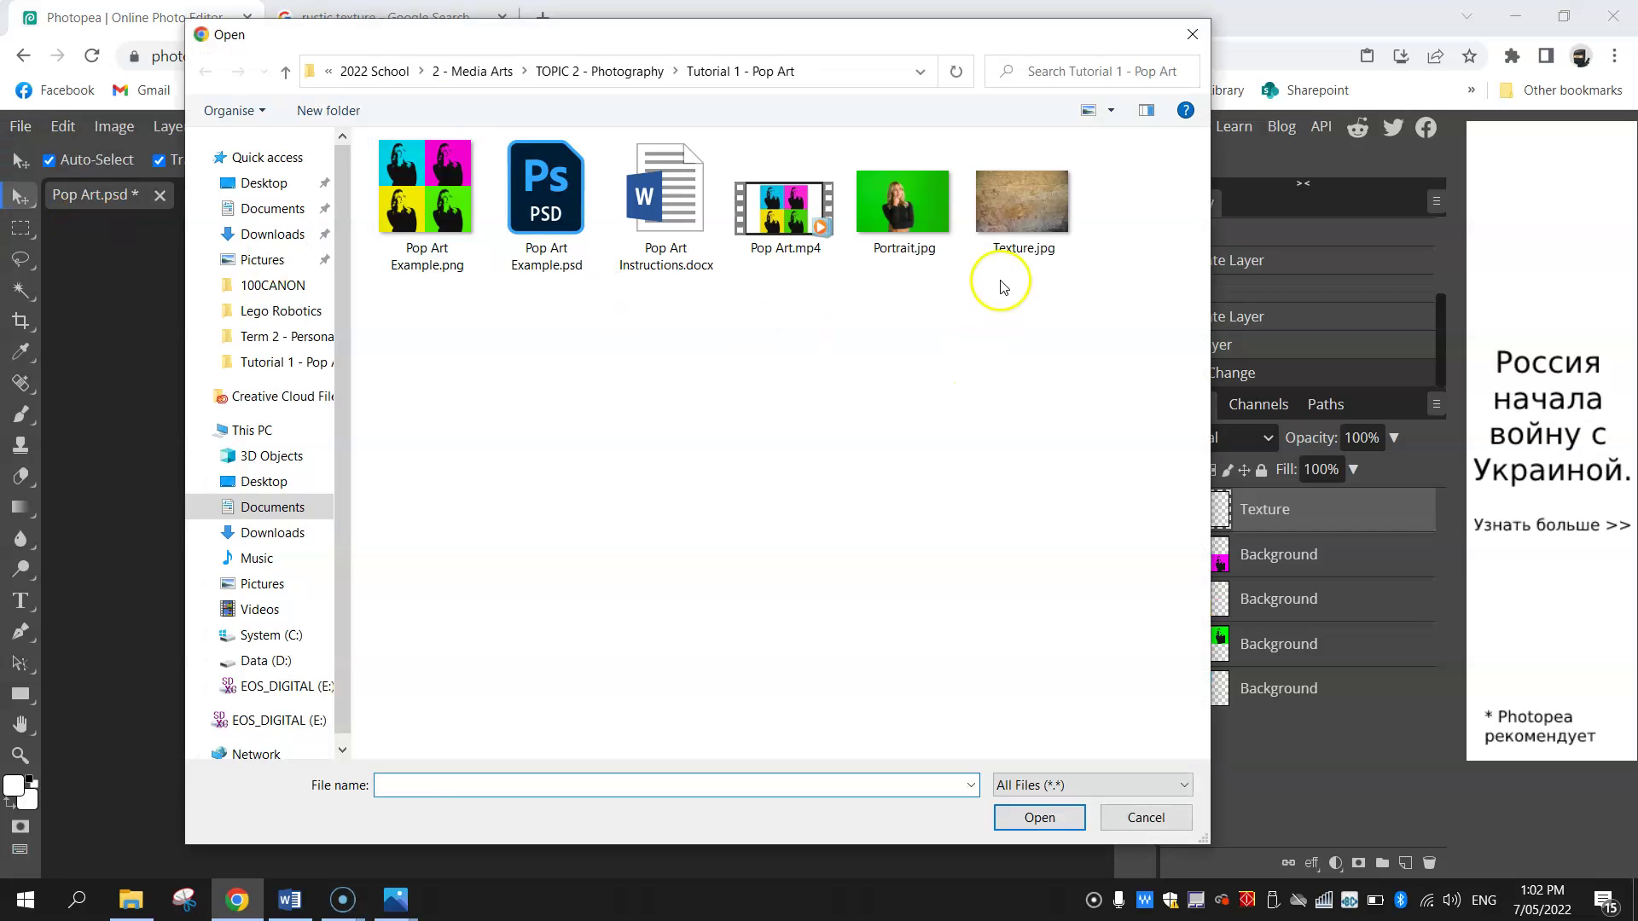
{"action": "left_click", "coordinate": [1039, 232]}
{"action": "double_click", "coordinate": [1038, 230]}
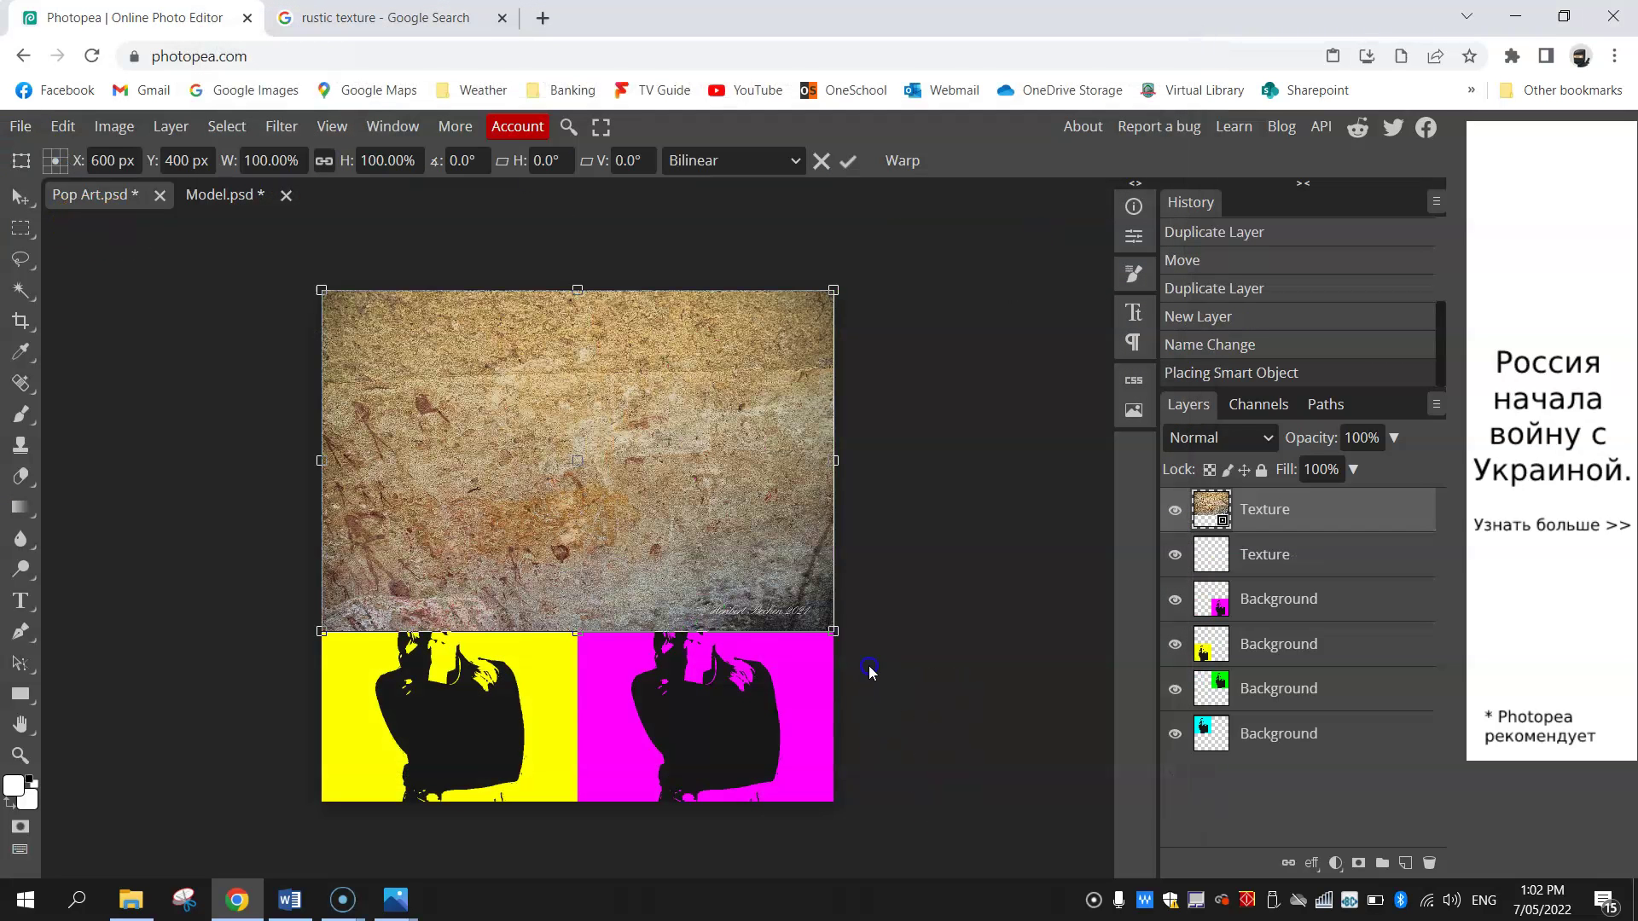
Step: Scale the stone texture to 200% to cover the canvas, reposition it and commit
{"action": "left_click_drag", "start_coordinate": [847, 628], "coordinate": [1200, 920]}
{"action": "left_click", "coordinate": [478, 722]}
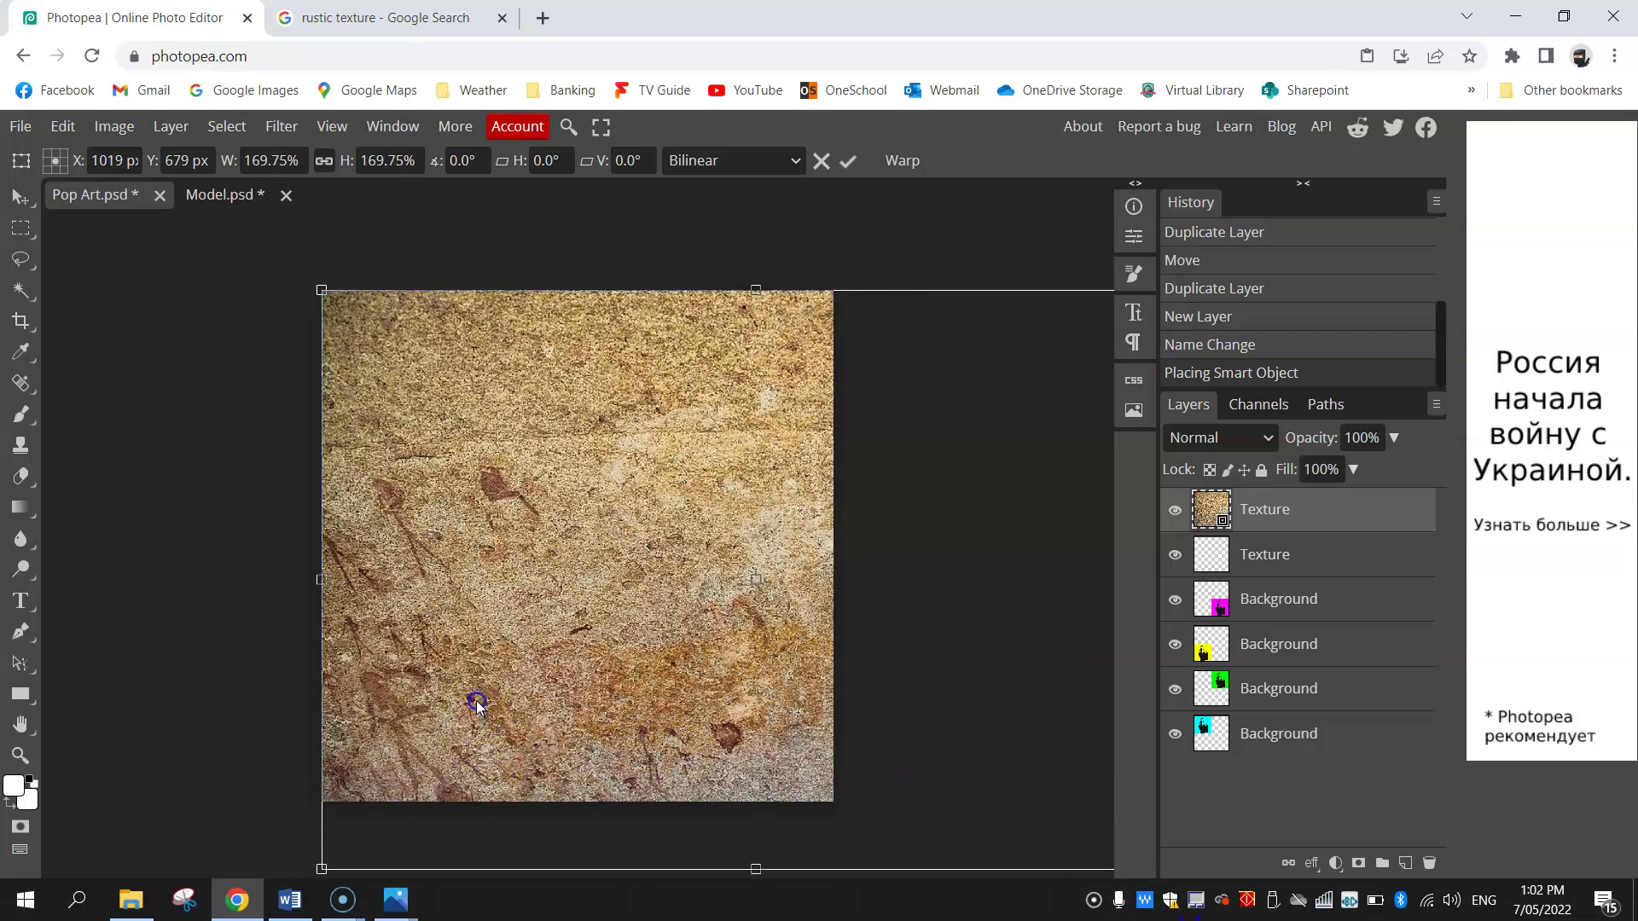
{"action": "left_click_drag", "start_coordinate": [477, 704], "coordinate": [477, 682]}
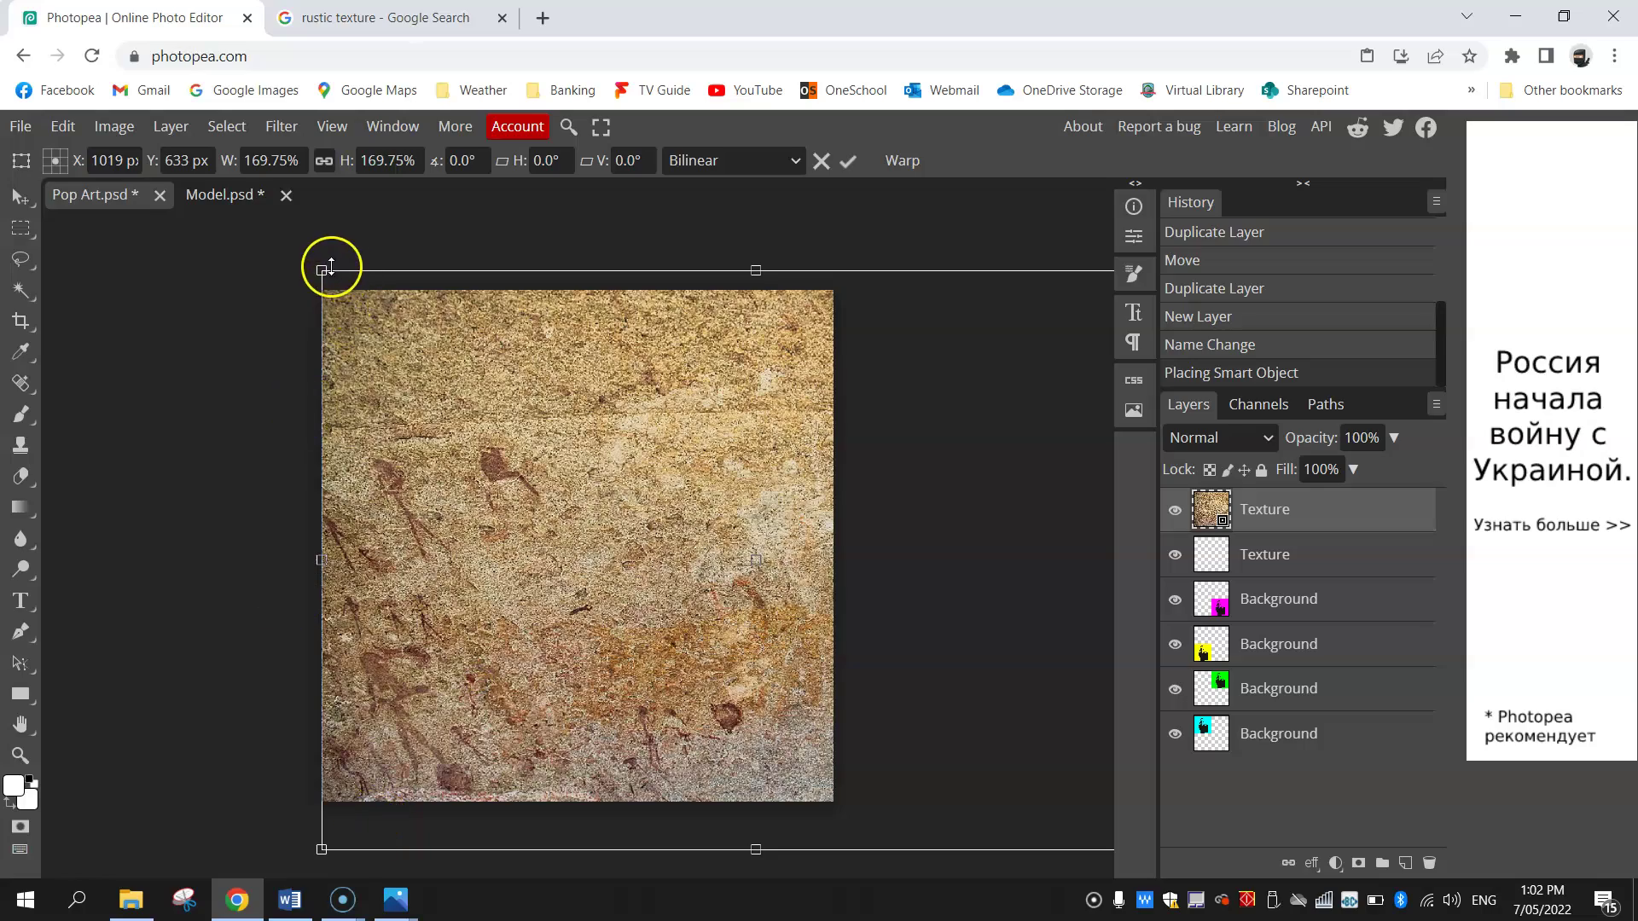
{"action": "left_click_drag", "start_coordinate": [324, 267], "coordinate": [168, 151]}
{"action": "left_click_drag", "start_coordinate": [489, 508], "coordinate": [627, 510]}
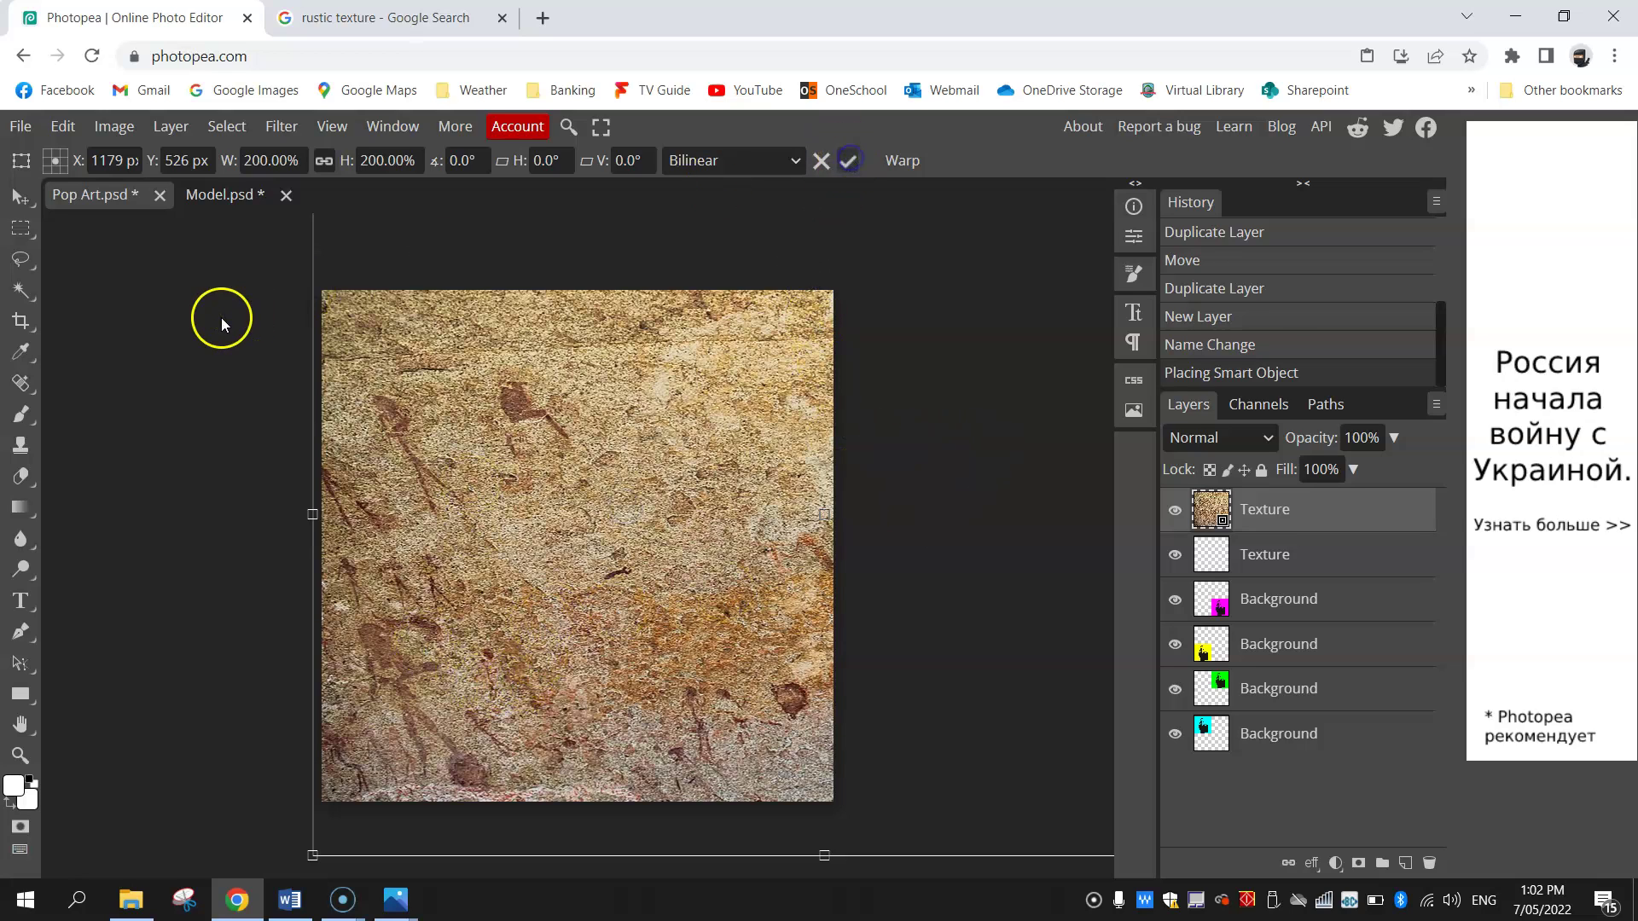
{"action": "key", "text": "Return"}
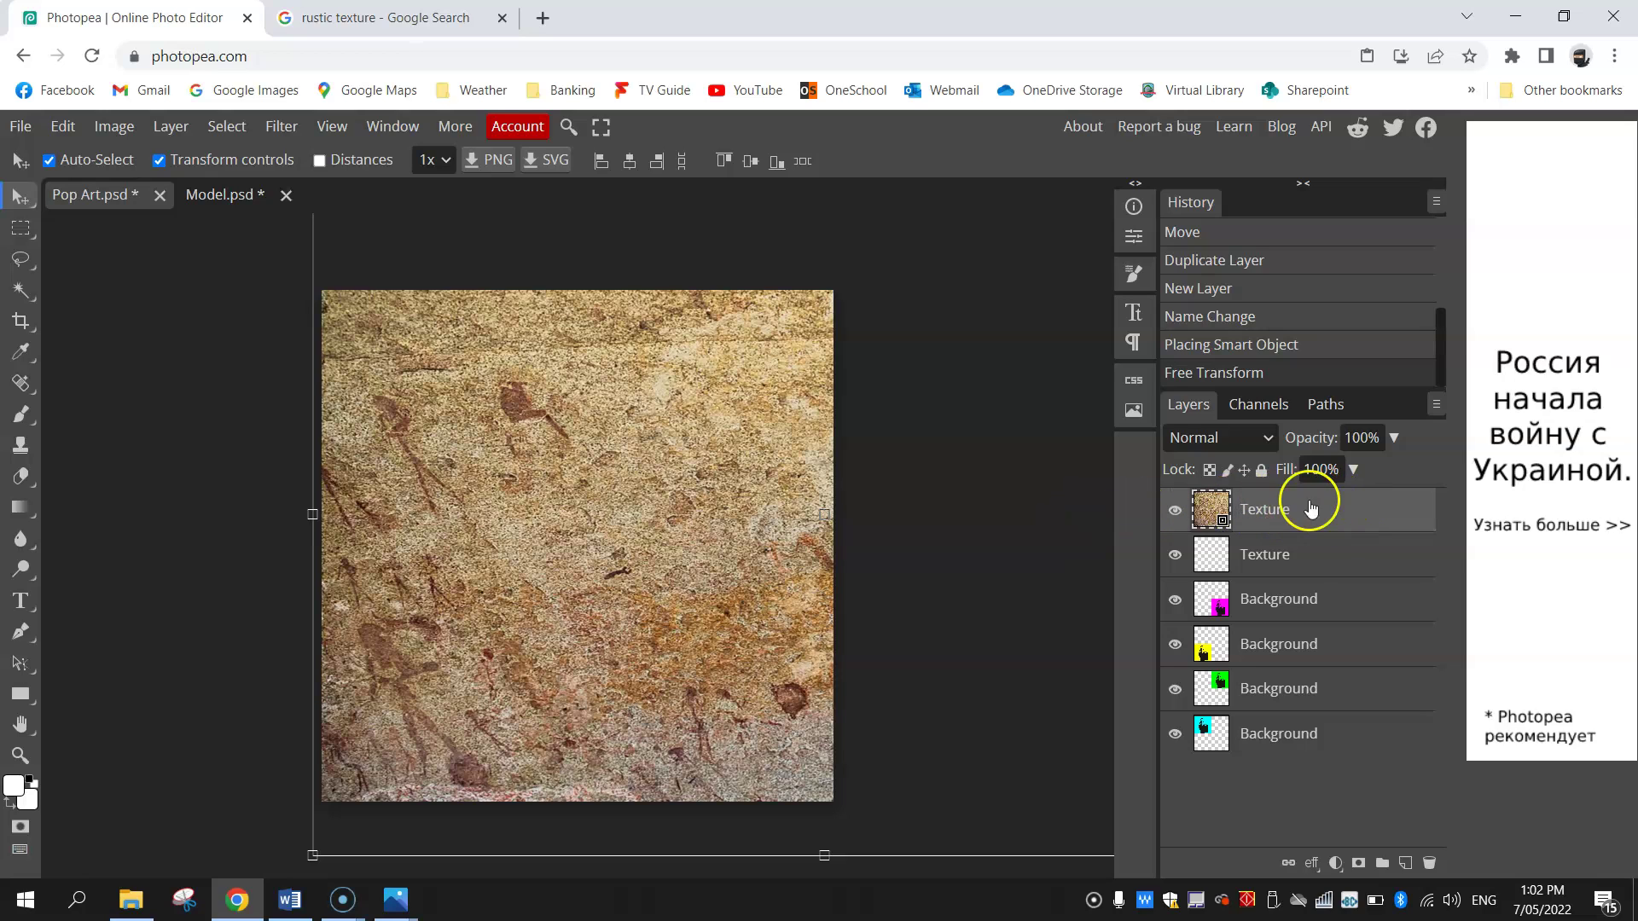
Step: Delete the empty Texture layer and select the placed stone texture layer
{"action": "left_click", "coordinate": [1256, 550]}
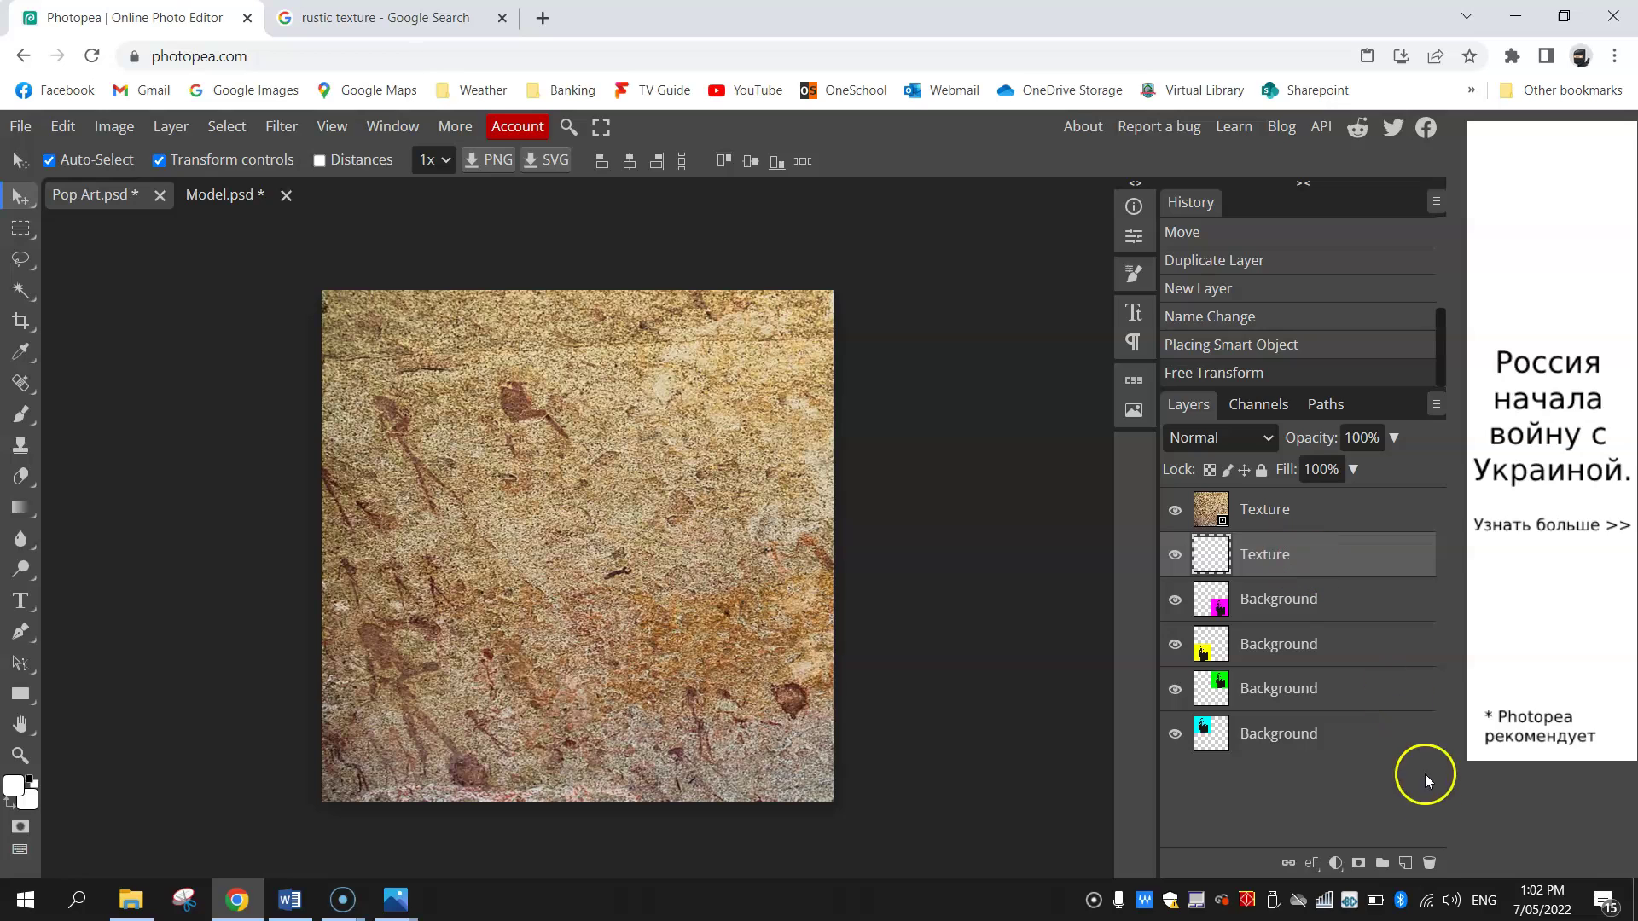
{"action": "left_click", "coordinate": [1431, 862]}
{"action": "left_click", "coordinate": [1254, 510]}
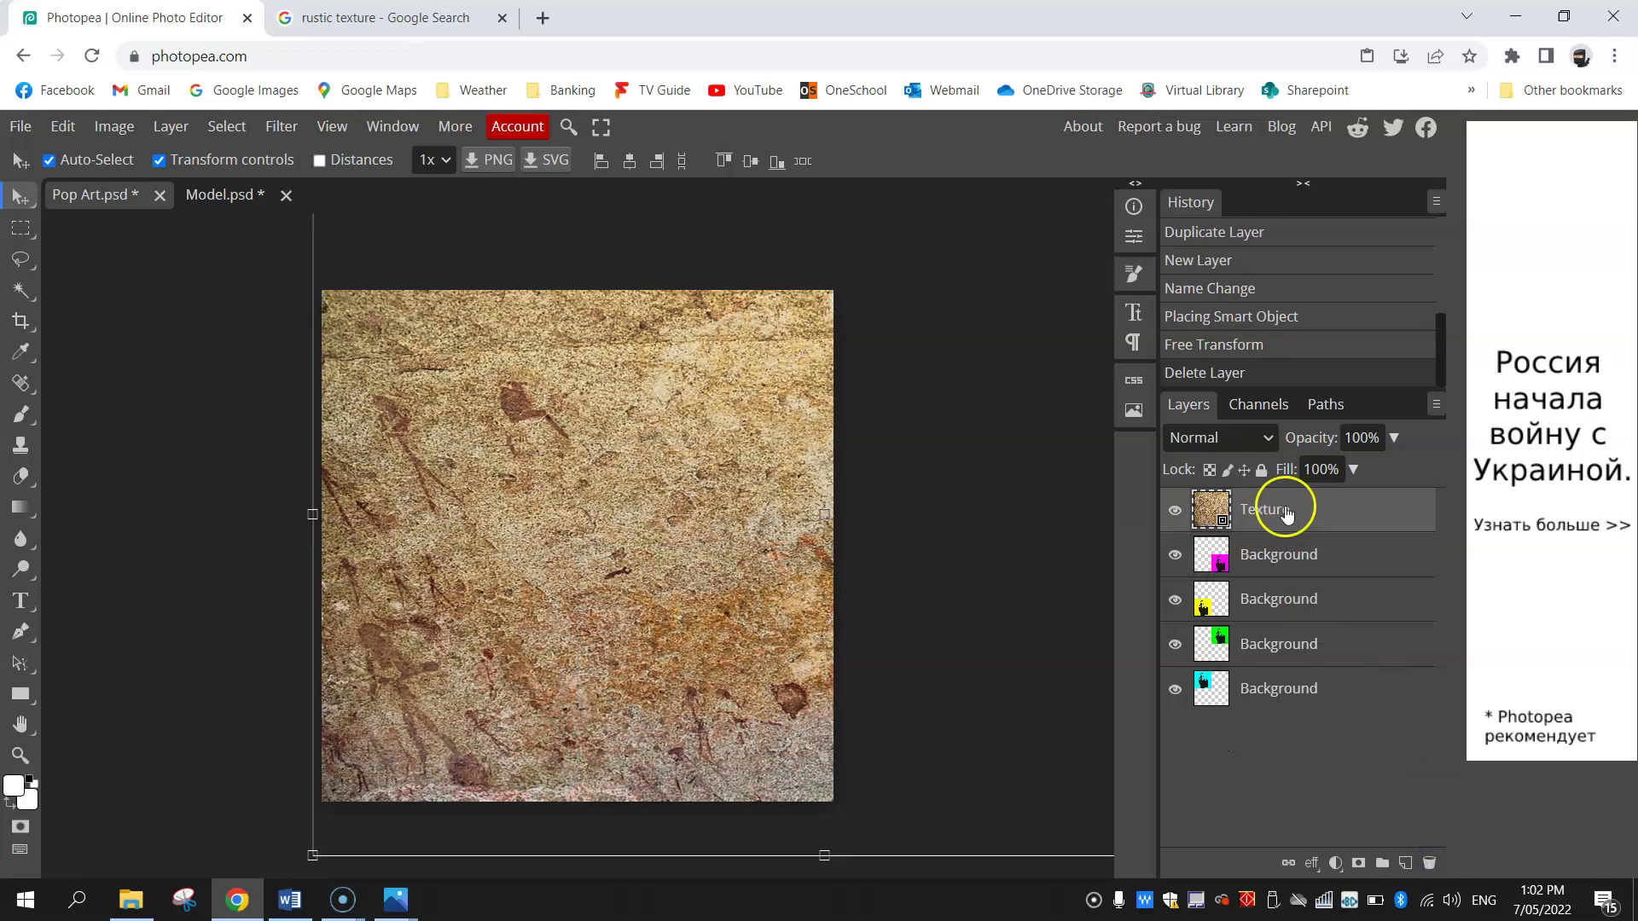
Step: Try Dissolve, Darken, Multiply, Color Burn and Linear Burn blend modes on the texture
{"action": "left_click", "coordinate": [1268, 441]}
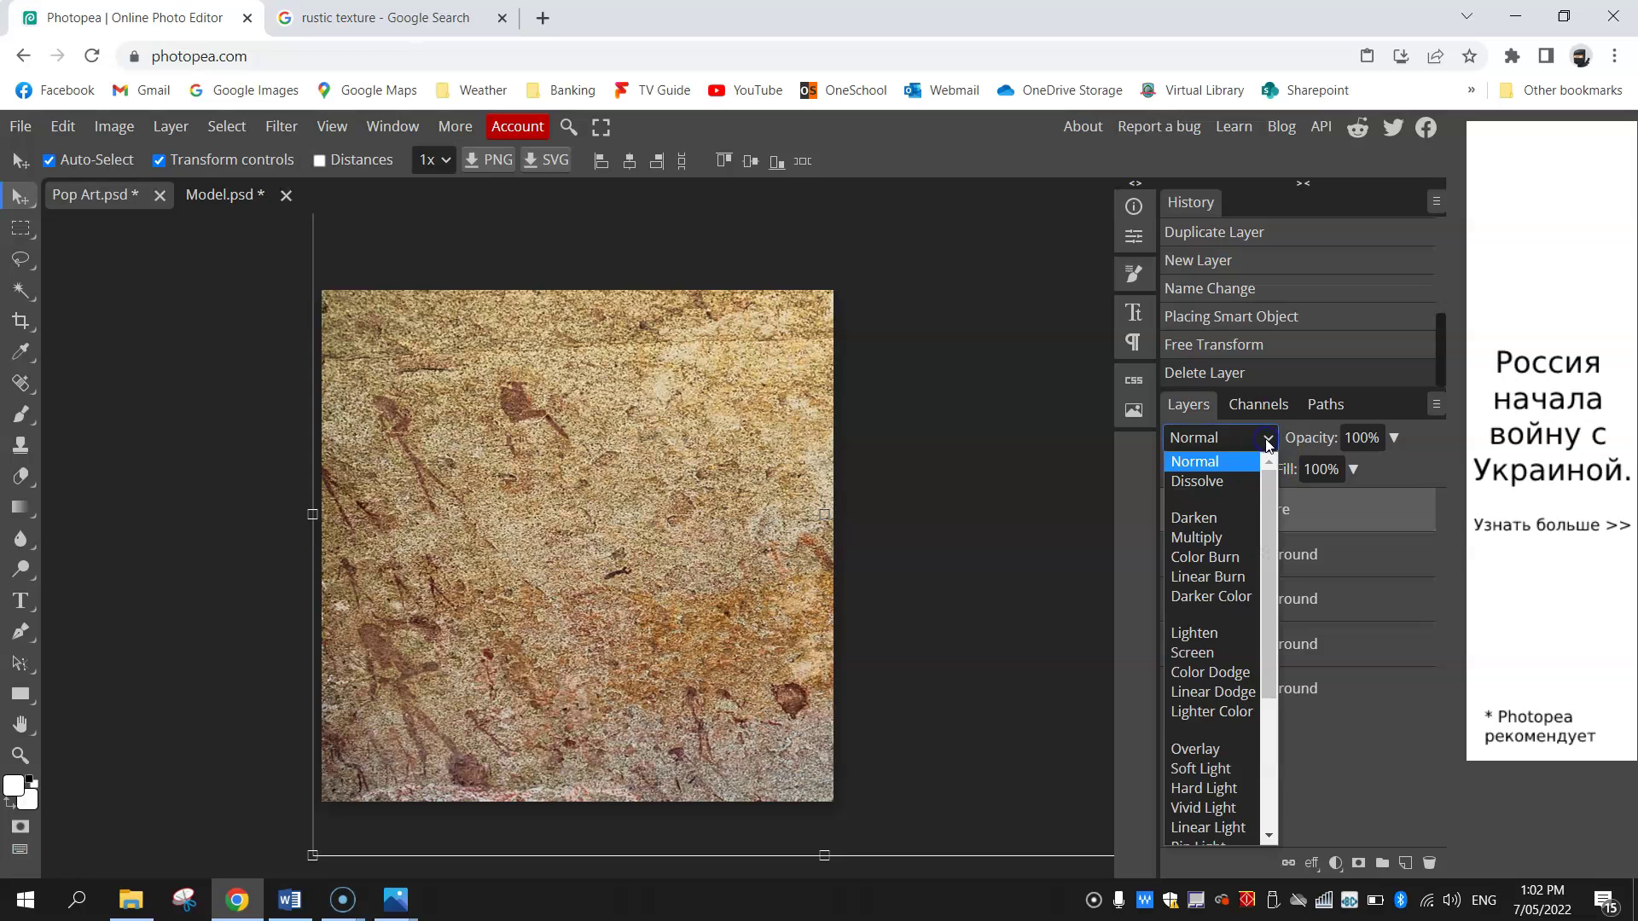
{"action": "left_click", "coordinate": [1235, 482]}
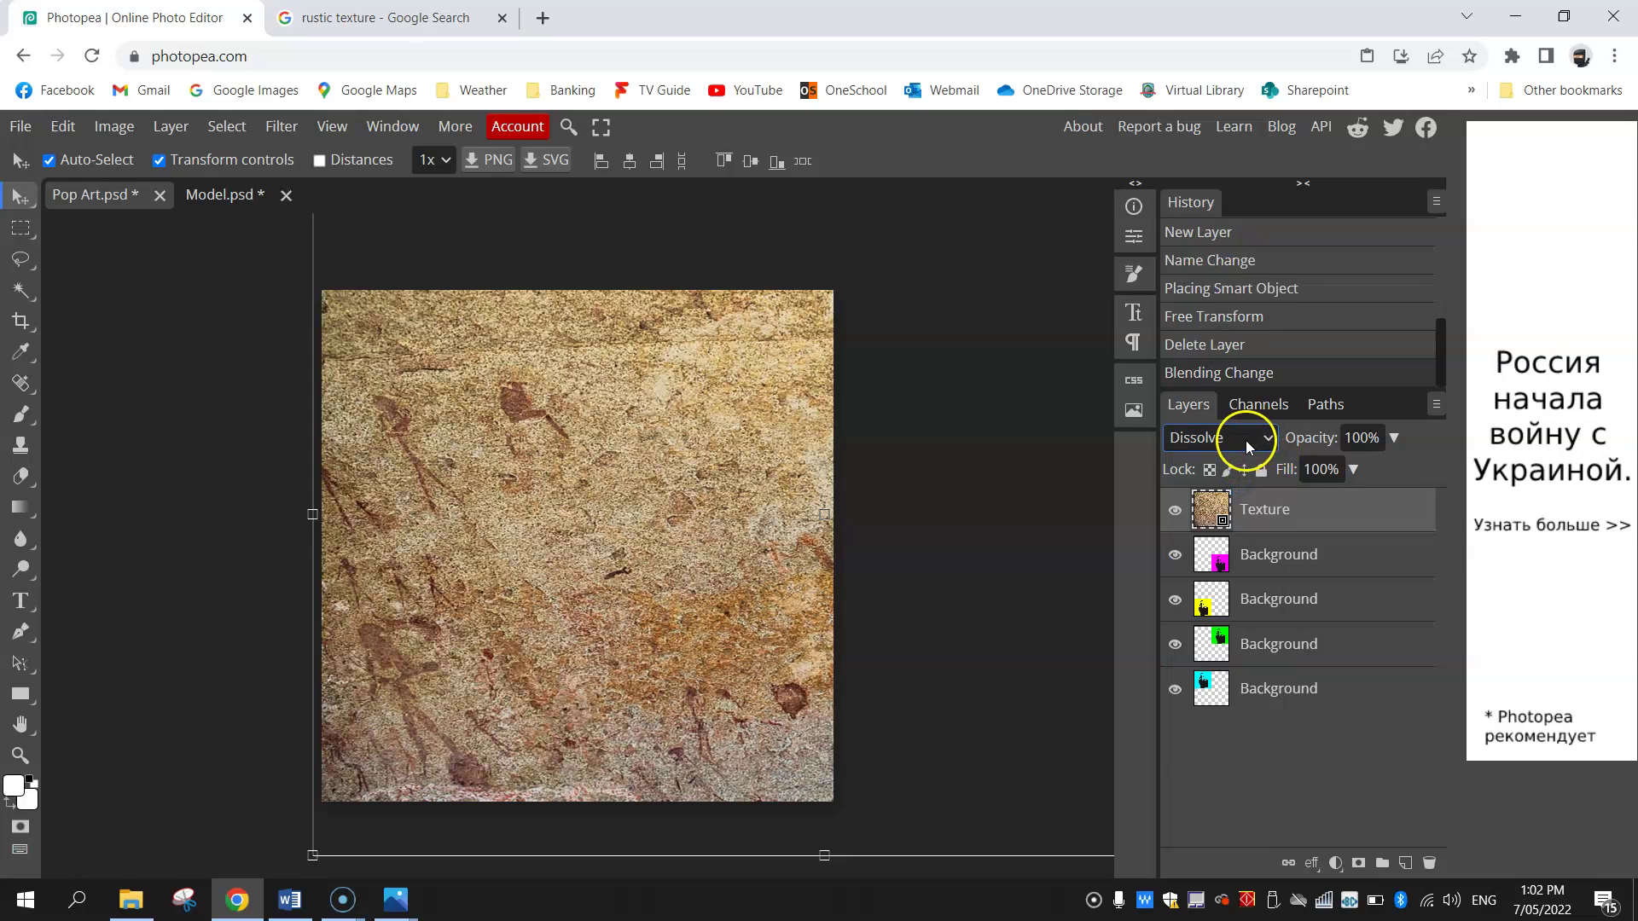
{"action": "left_click", "coordinate": [1257, 438]}
{"action": "left_click", "coordinate": [1241, 503]}
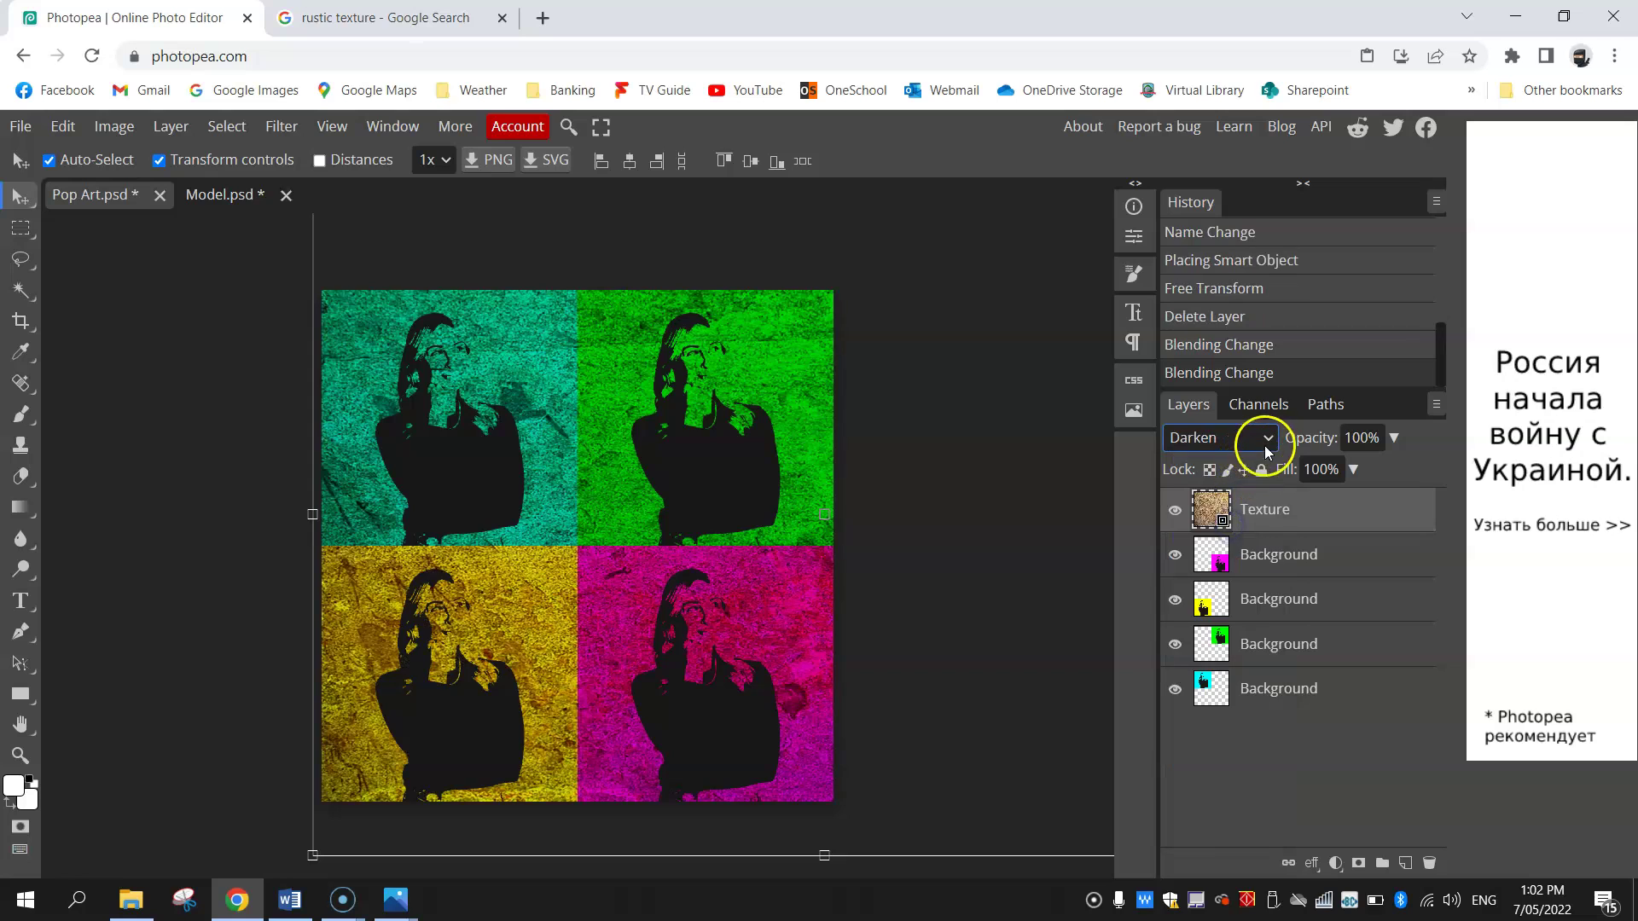
{"action": "left_click", "coordinate": [1266, 446]}
{"action": "left_click", "coordinate": [1228, 534]}
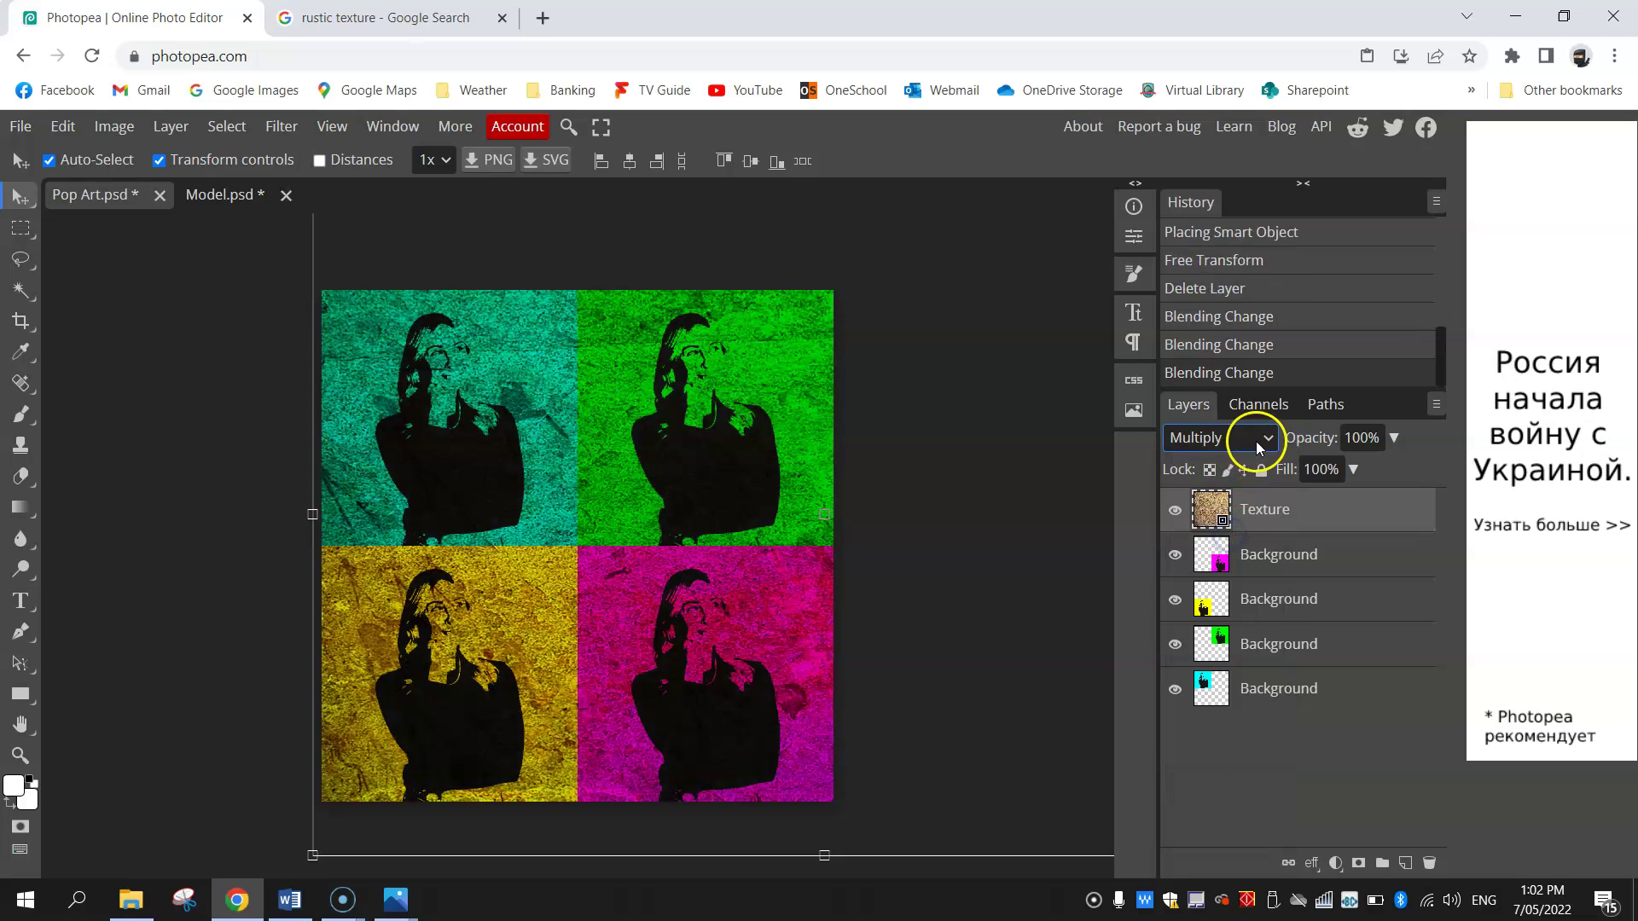
{"action": "left_click", "coordinate": [1261, 444]}
{"action": "left_click", "coordinate": [1242, 556]}
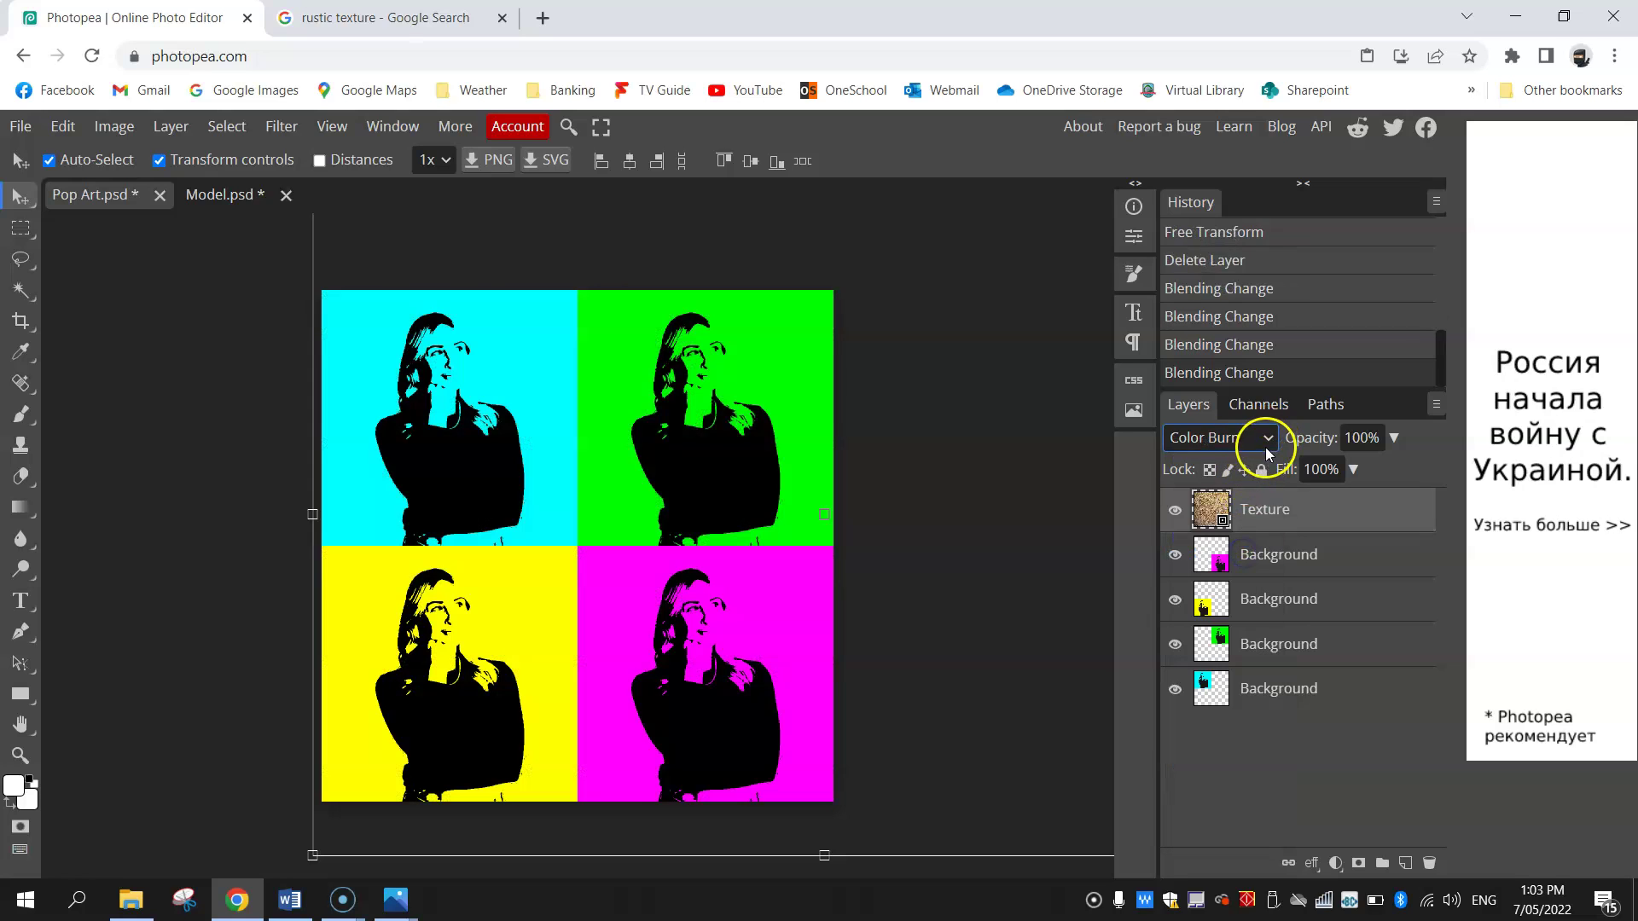
{"action": "left_click", "coordinate": [1266, 446]}
{"action": "left_click", "coordinate": [1229, 577]}
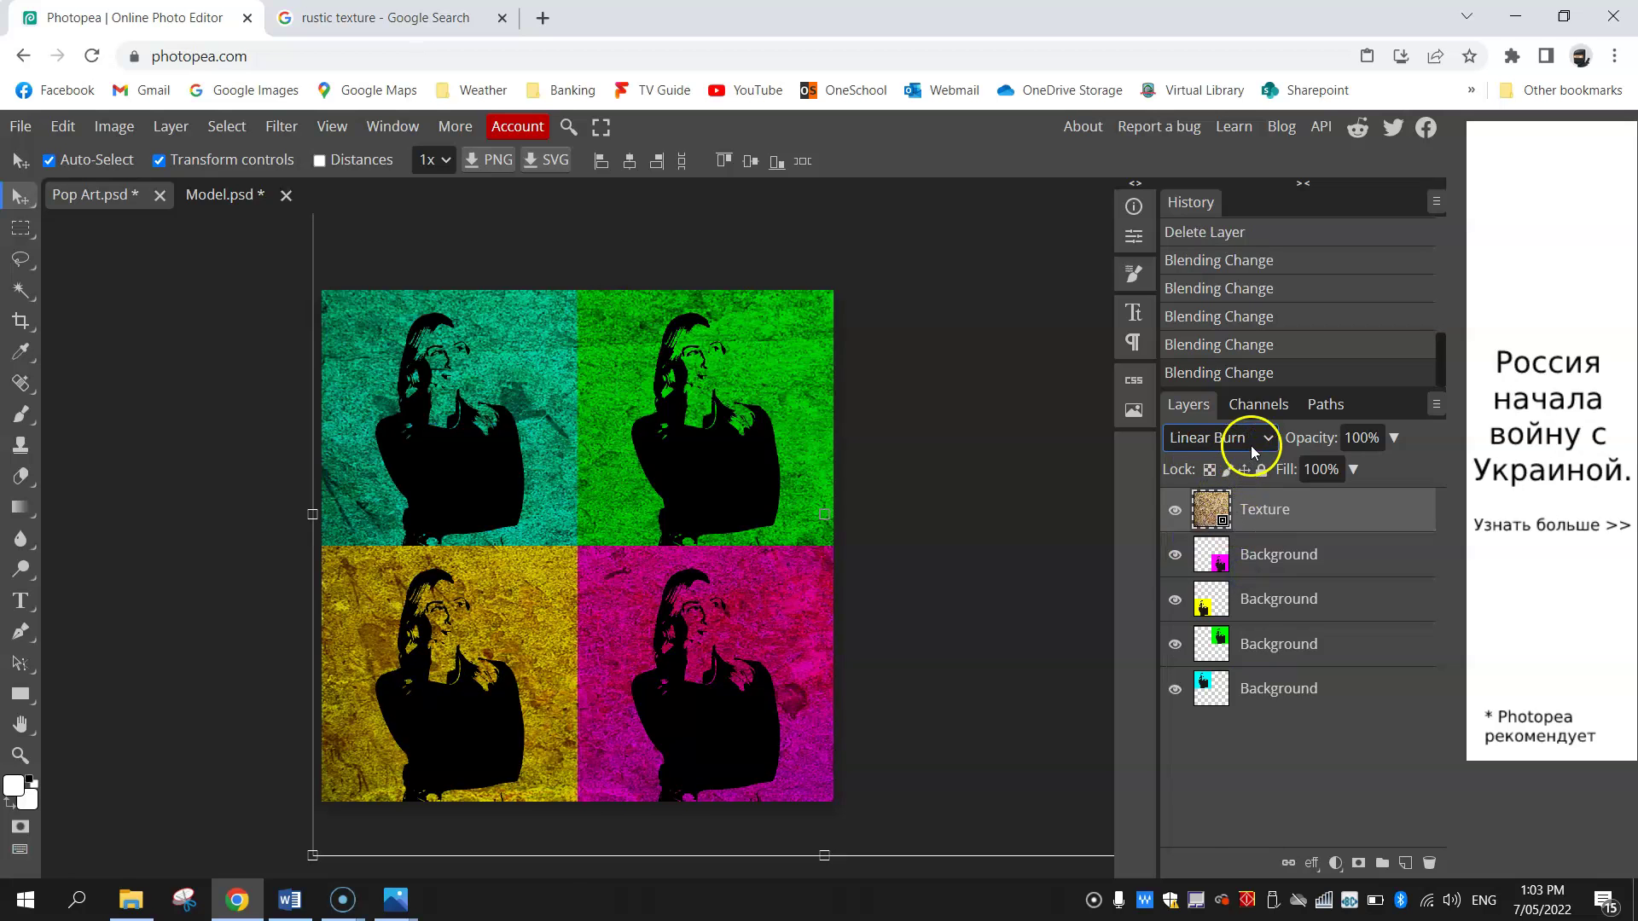
Step: Try Darker Color, Lighten and Screen, then settle on Linear Burn
{"action": "left_click", "coordinate": [1252, 452]}
{"action": "left_click", "coordinate": [1233, 598]}
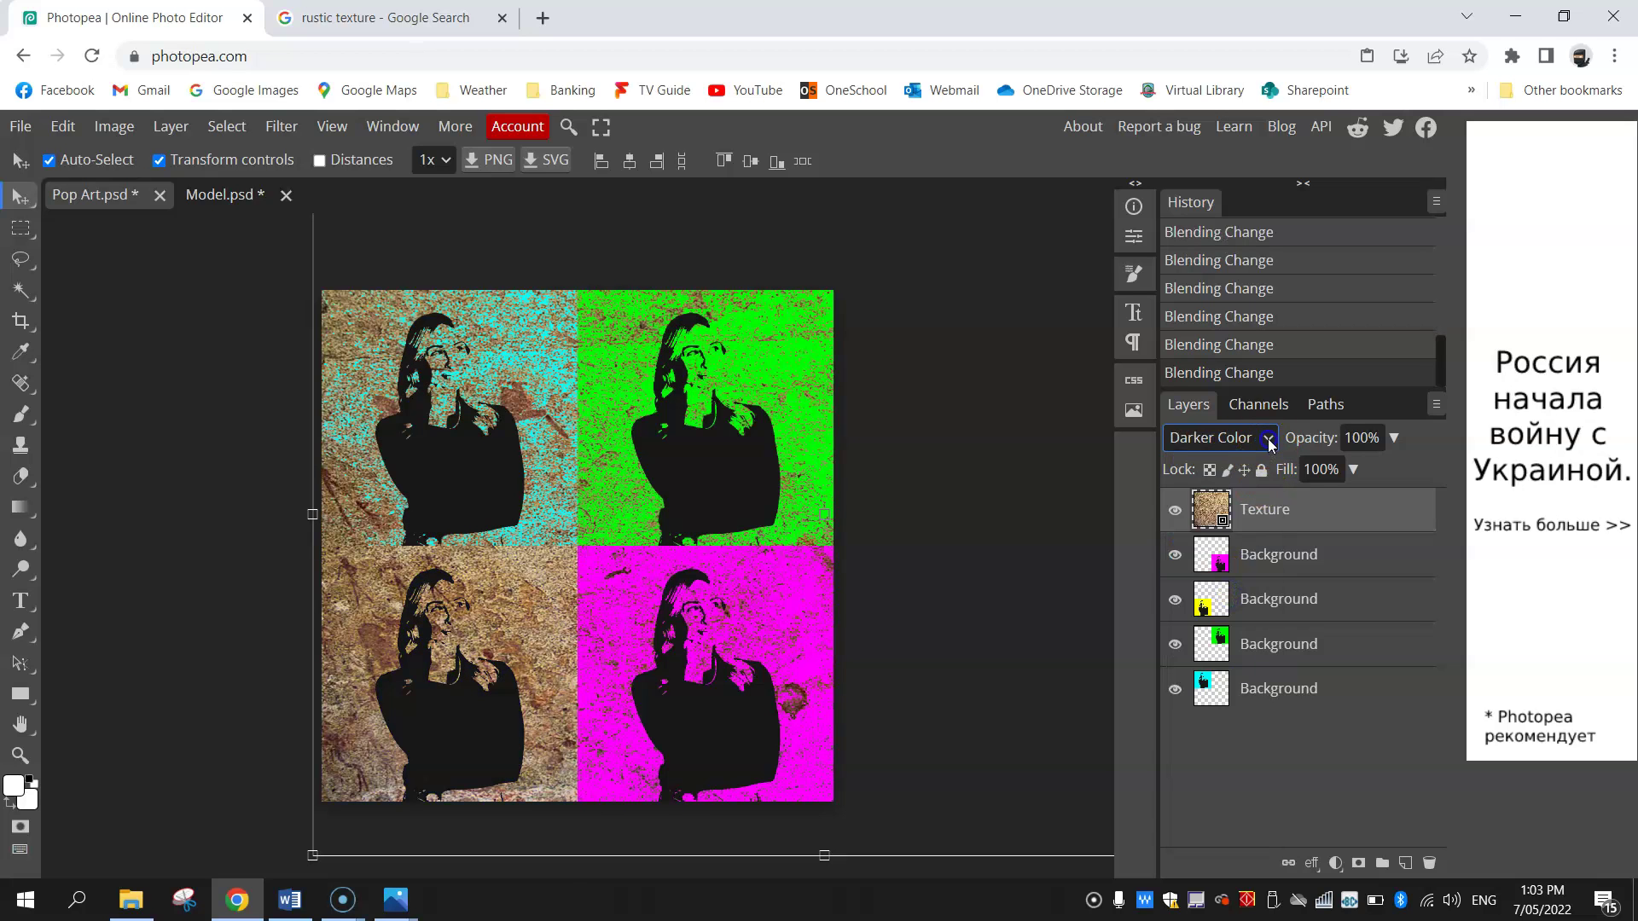
{"action": "left_click", "coordinate": [1269, 444]}
{"action": "left_click", "coordinate": [1229, 630]}
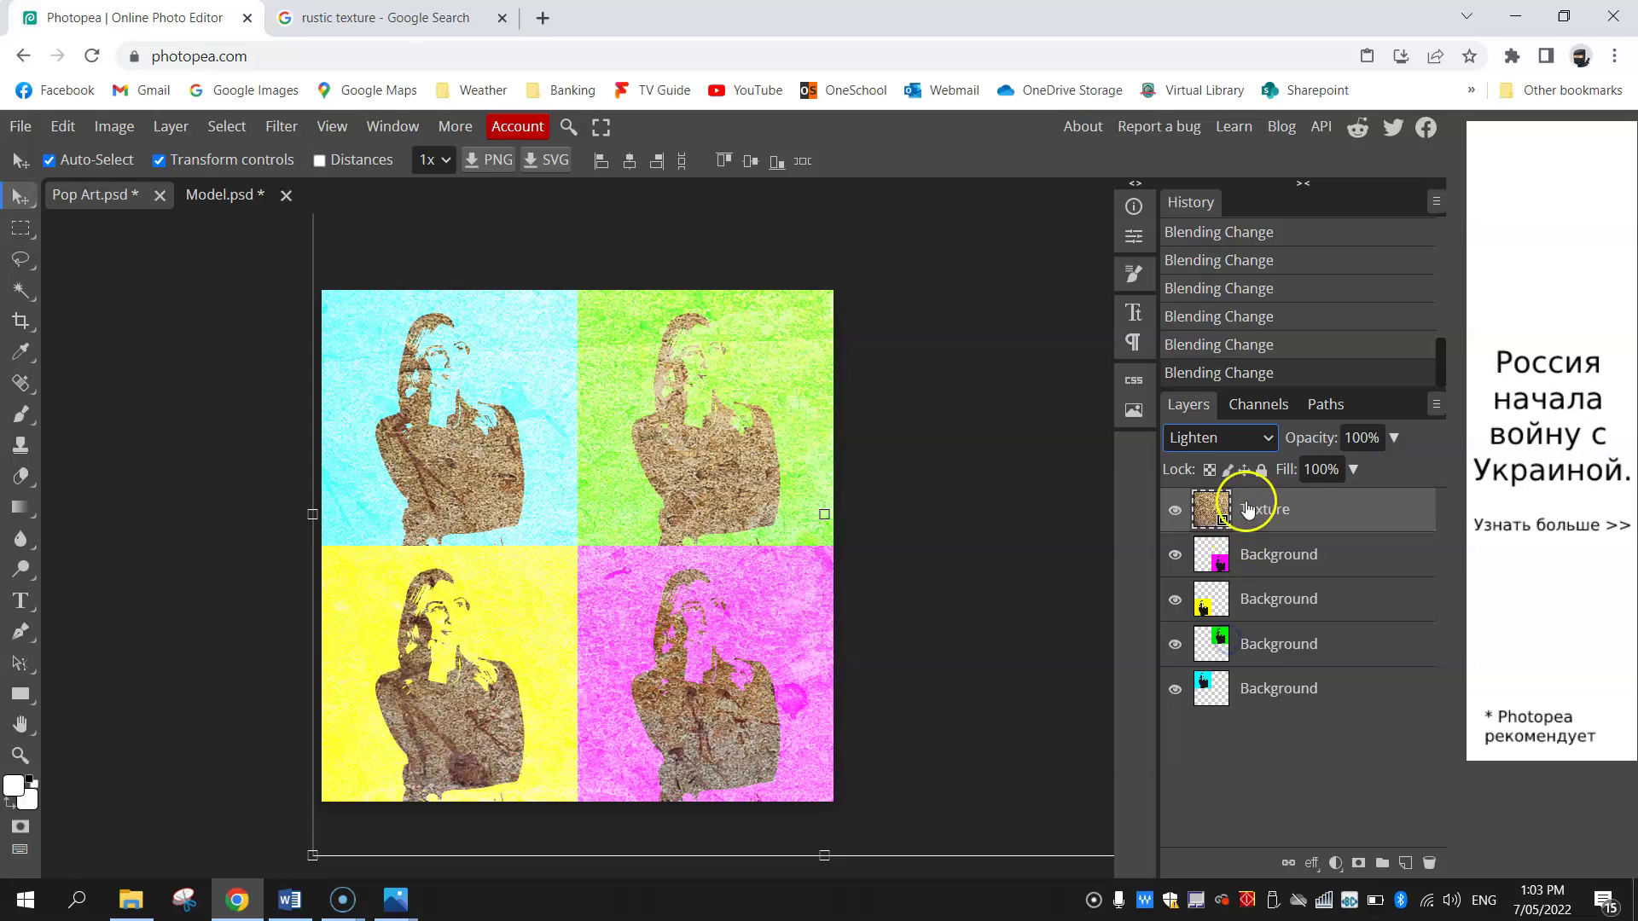
{"action": "left_click", "coordinate": [1267, 443]}
{"action": "left_click", "coordinate": [1229, 657]}
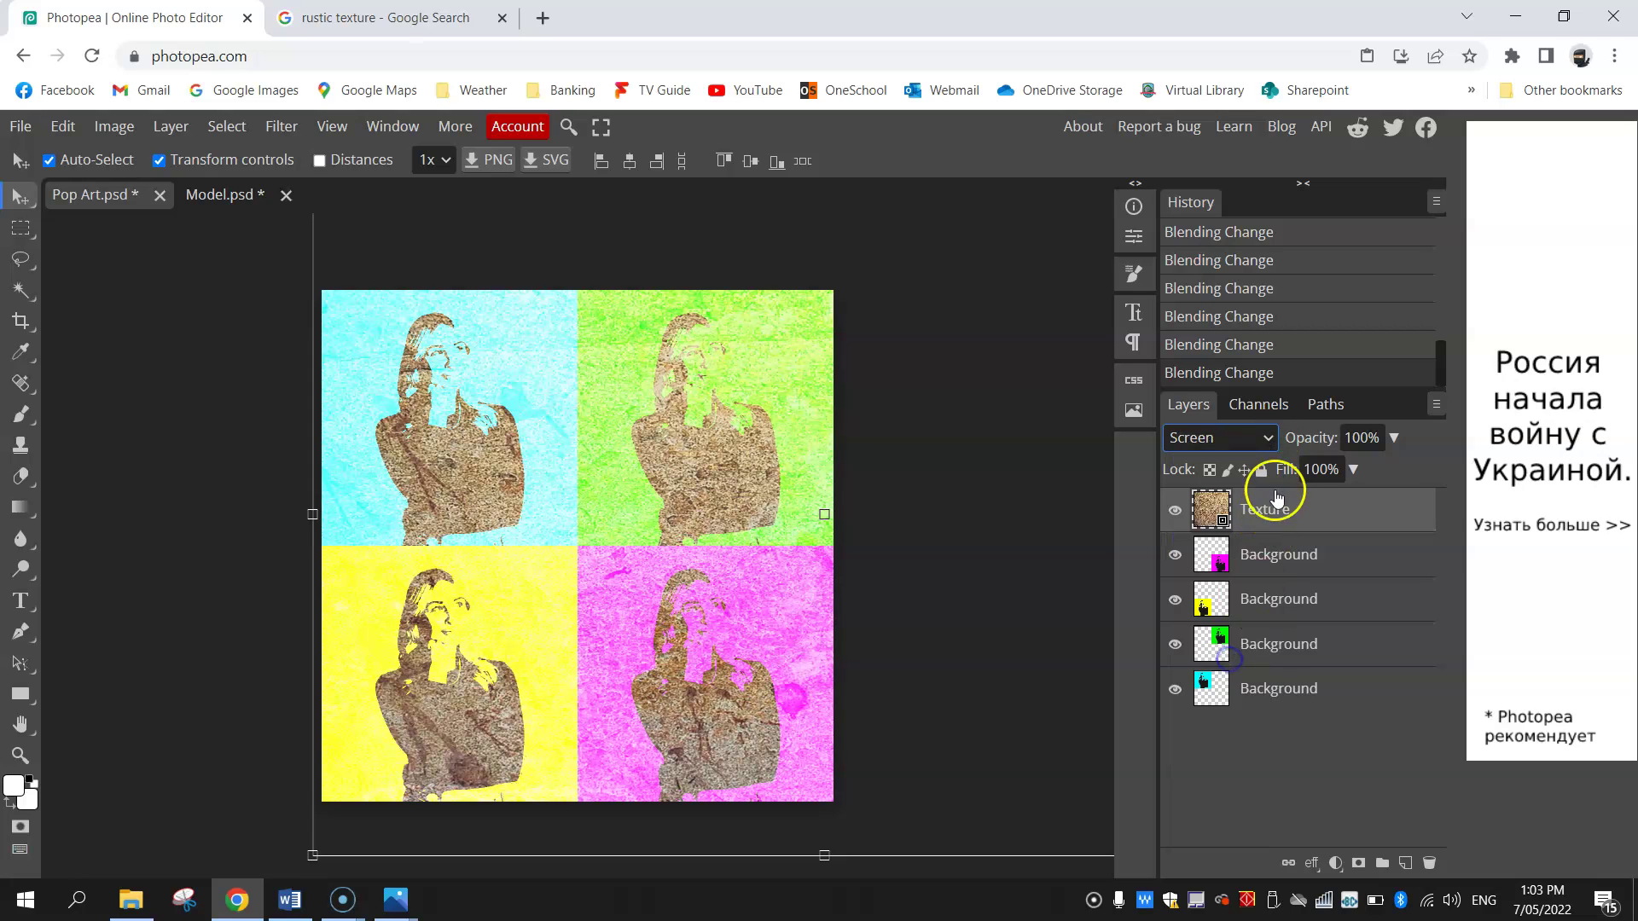
{"action": "left_click", "coordinate": [1271, 437]}
{"action": "left_click", "coordinate": [1247, 573]}
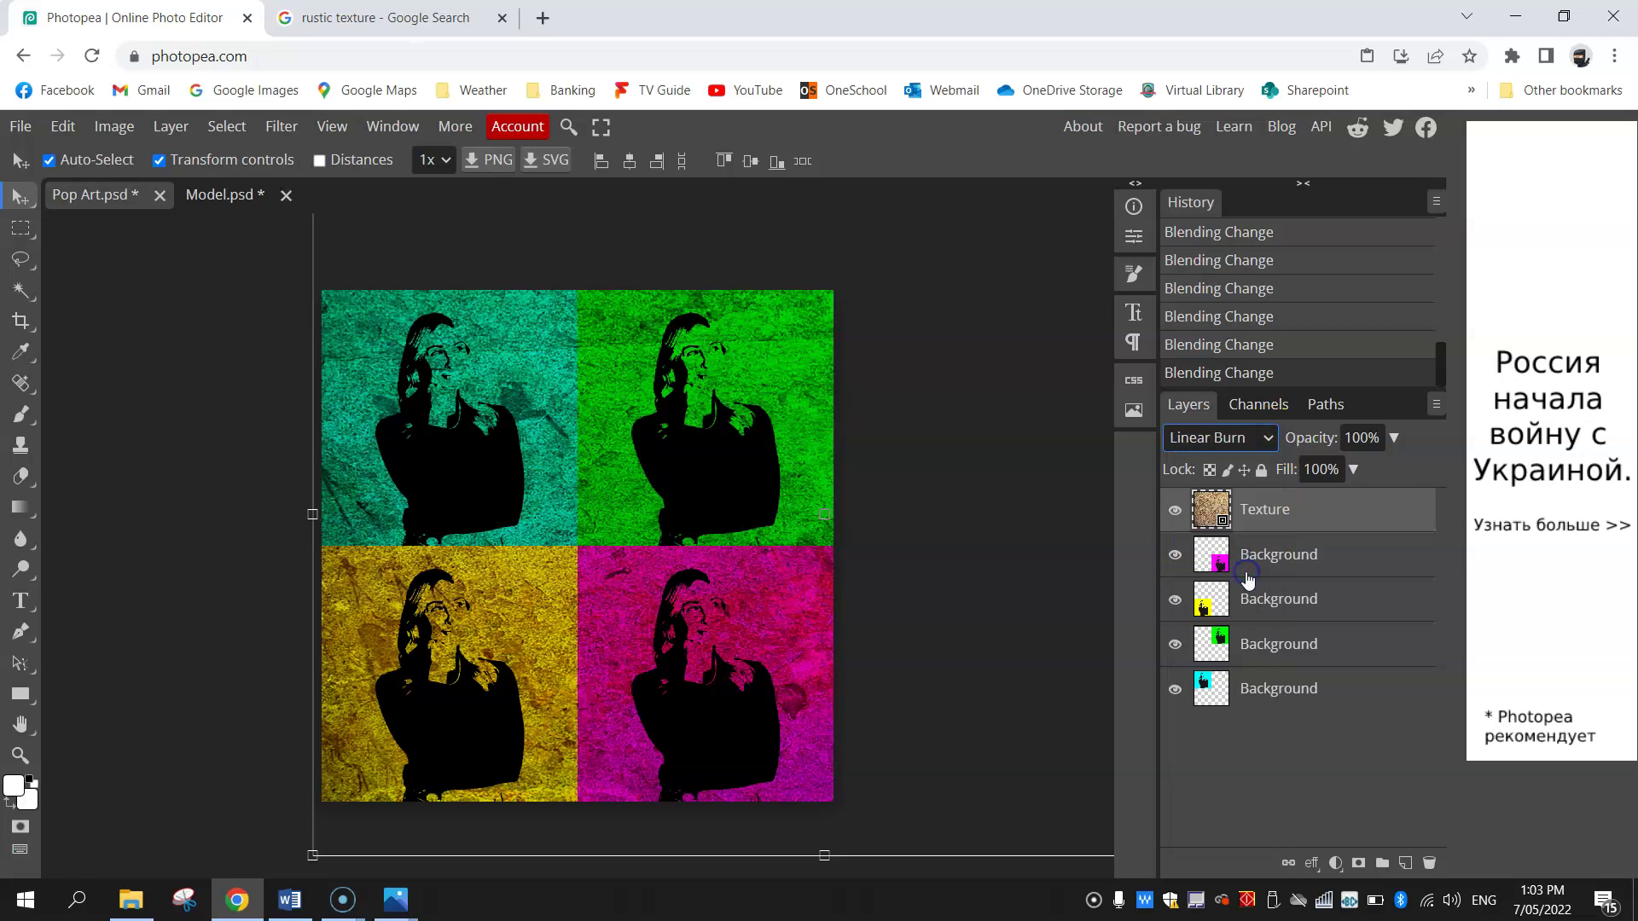
{"action": "left_click", "coordinate": [1229, 506]}
{"action": "left_click", "coordinate": [1242, 438]}
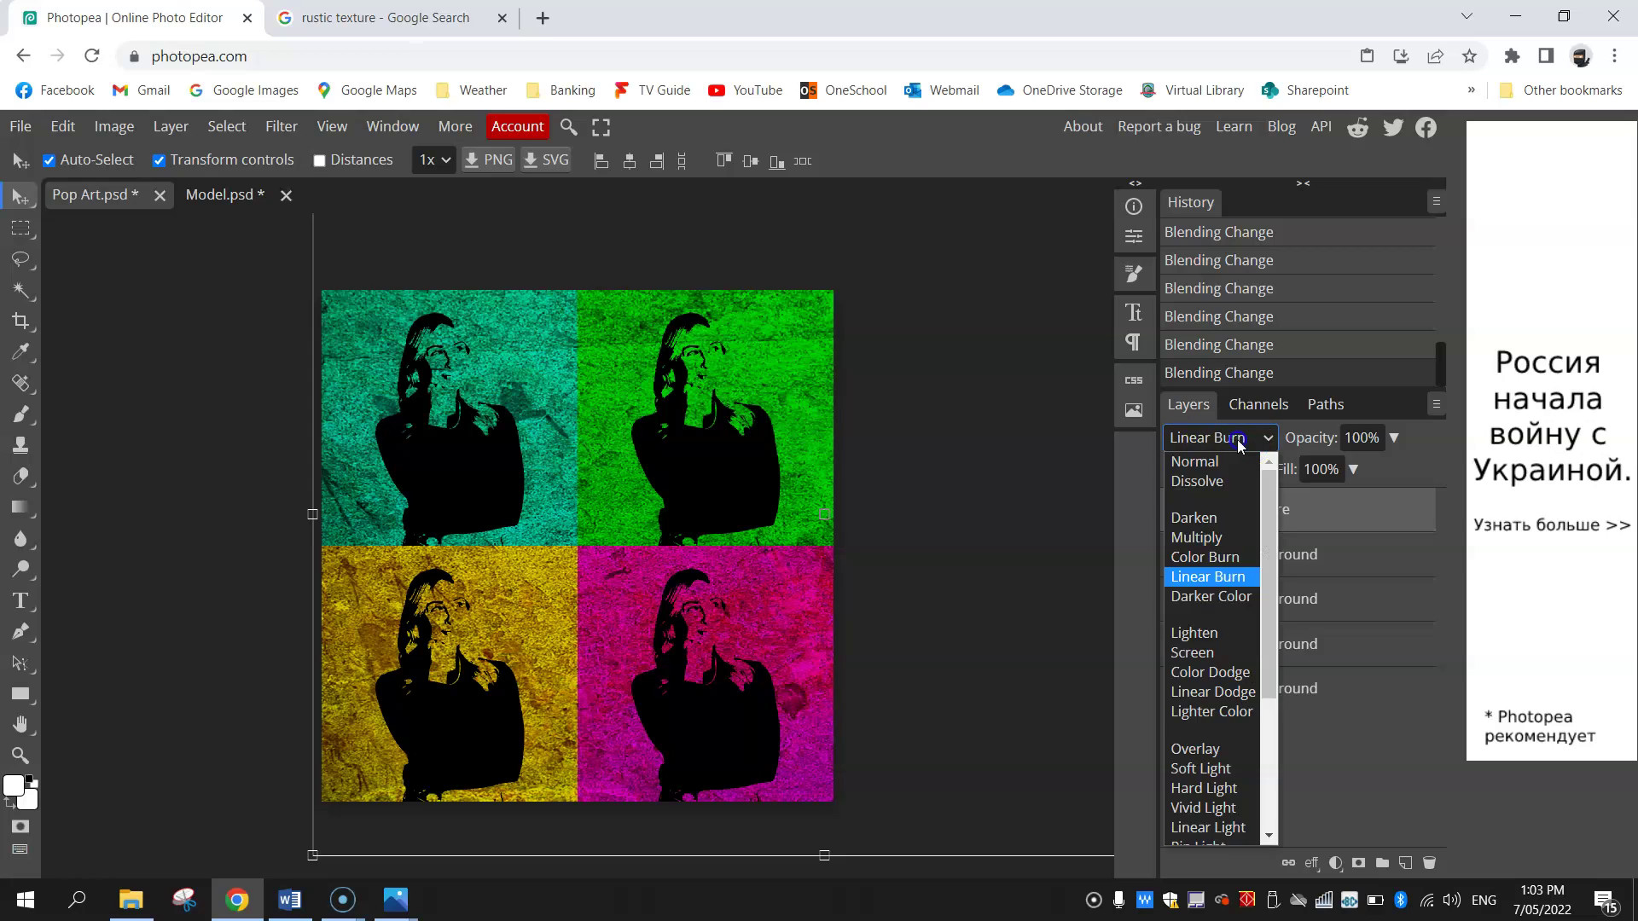
{"action": "left_click", "coordinate": [1242, 439]}
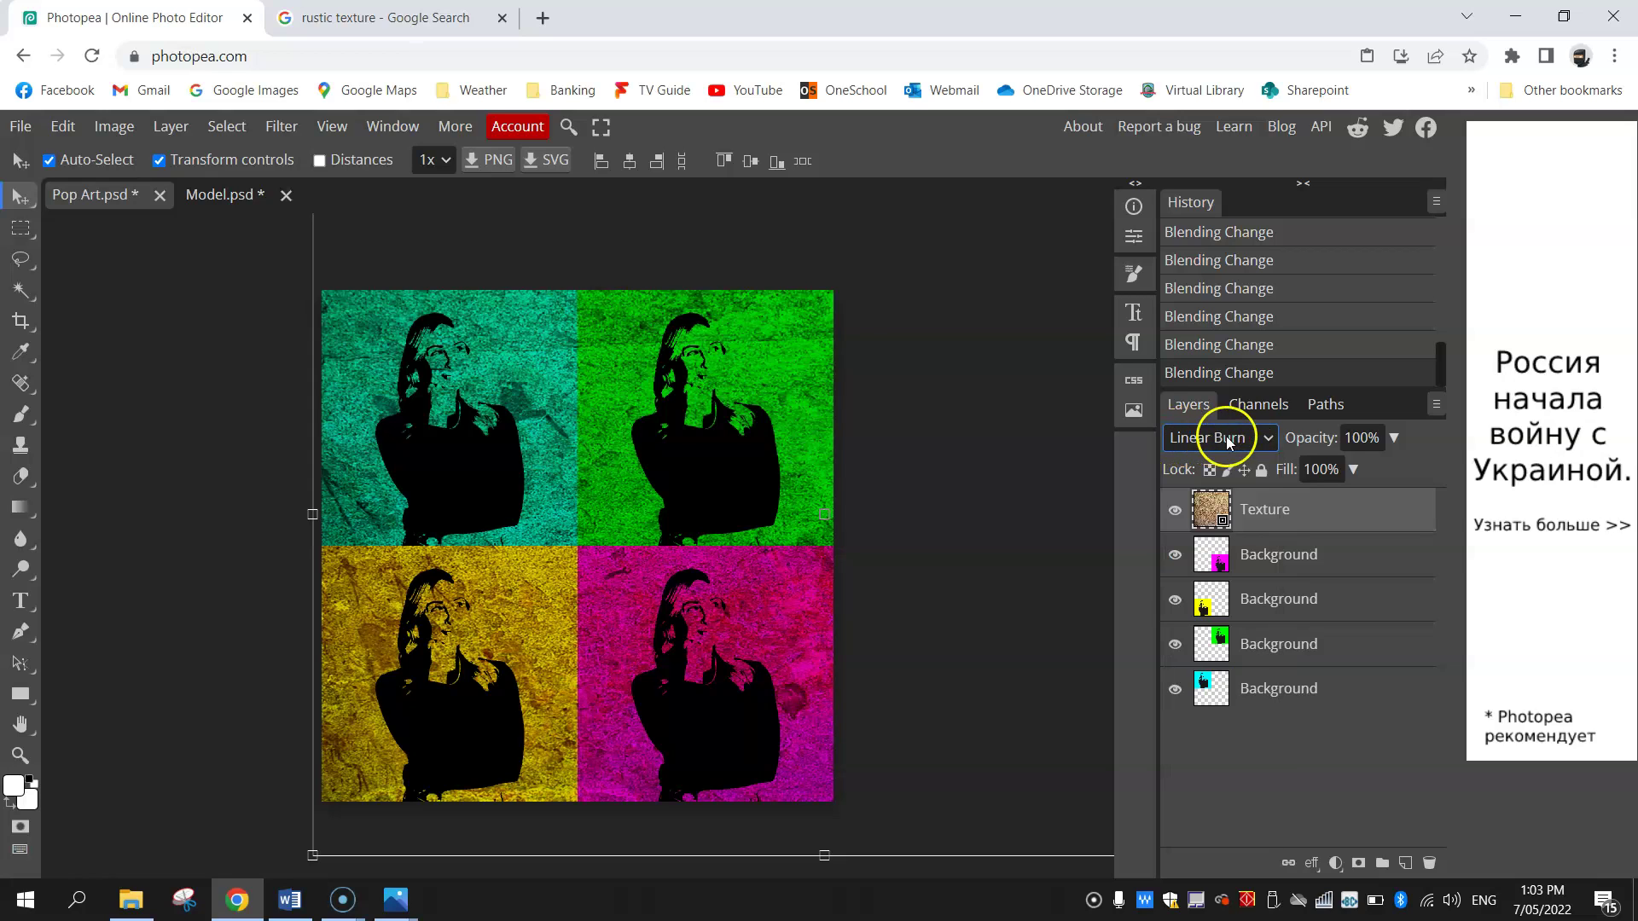
Step: Lower the Texture layer's opacity to 25% and zoom in to inspect the subtle grain
{"action": "left_click", "coordinate": [1393, 439]}
{"action": "left_click_drag", "start_coordinate": [1386, 474], "coordinate": [1327, 474]}
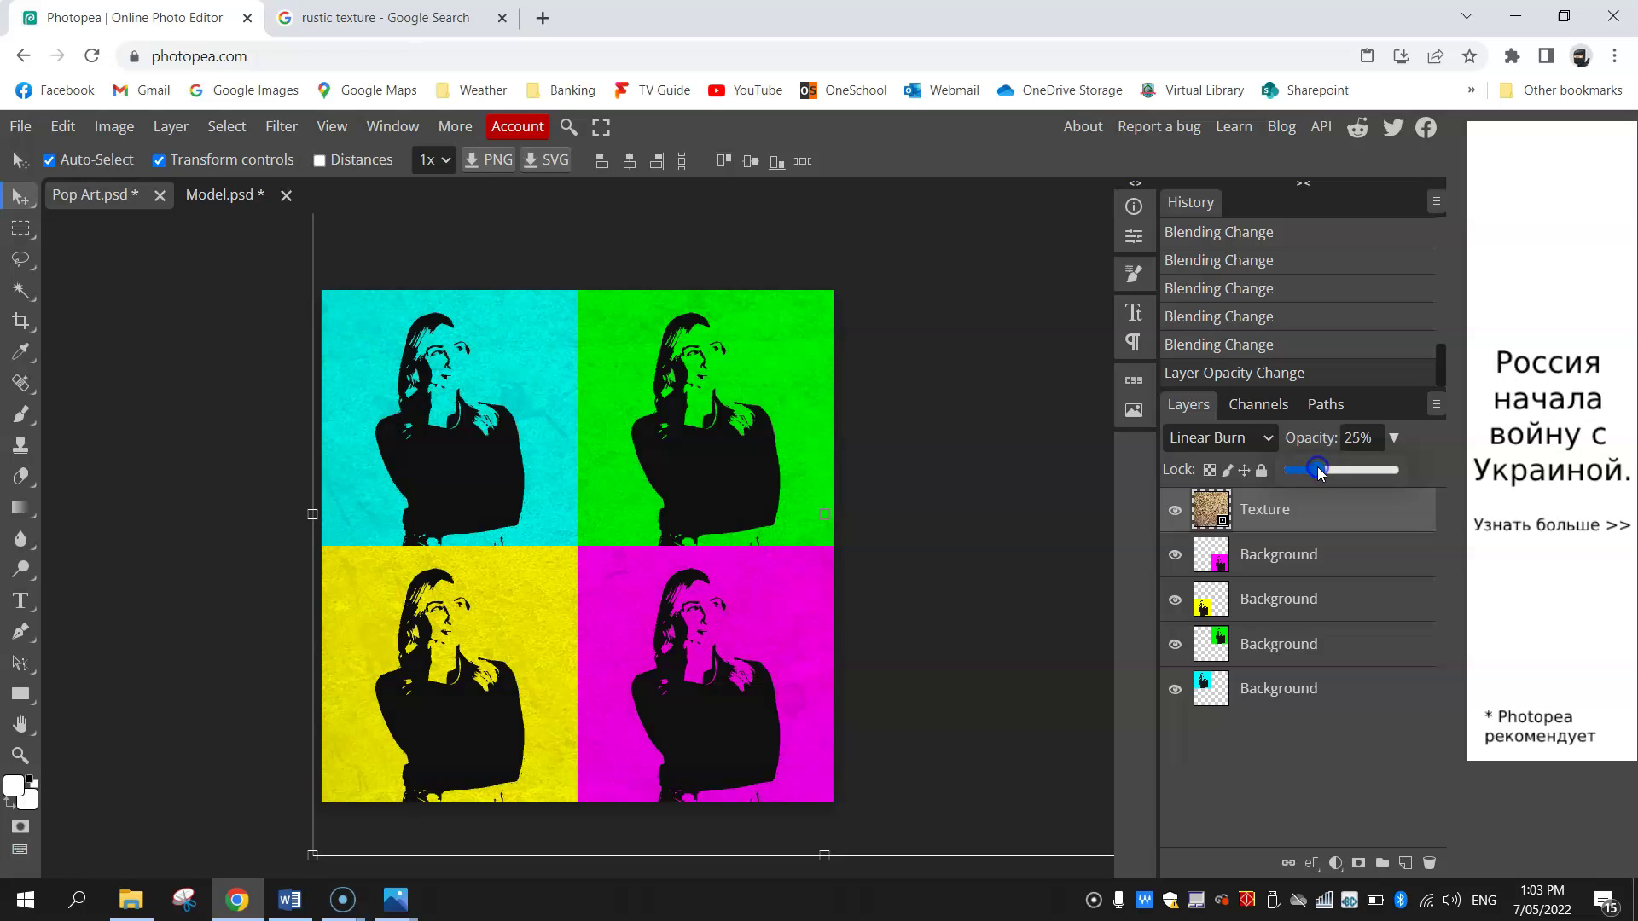
{"action": "left_click", "coordinate": [1027, 423]}
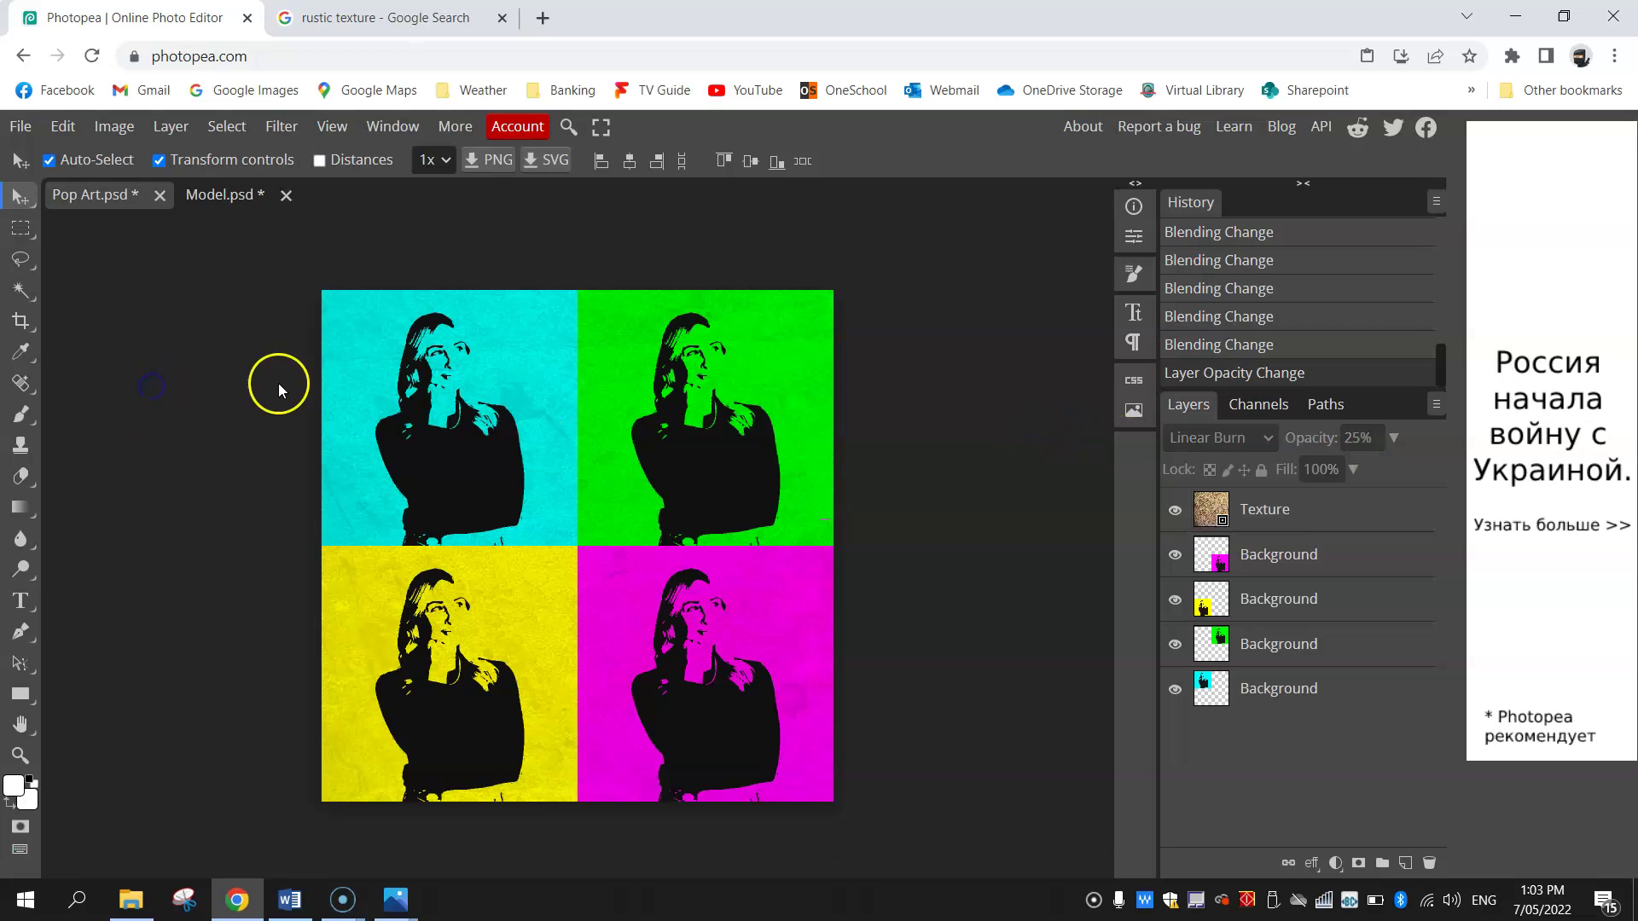
{"action": "scroll", "coordinate": [458, 461], "scroll_direction": "up", "scroll_amount": 1}
{"action": "scroll", "coordinate": [458, 457], "scroll_direction": "up", "scroll_amount": 3}
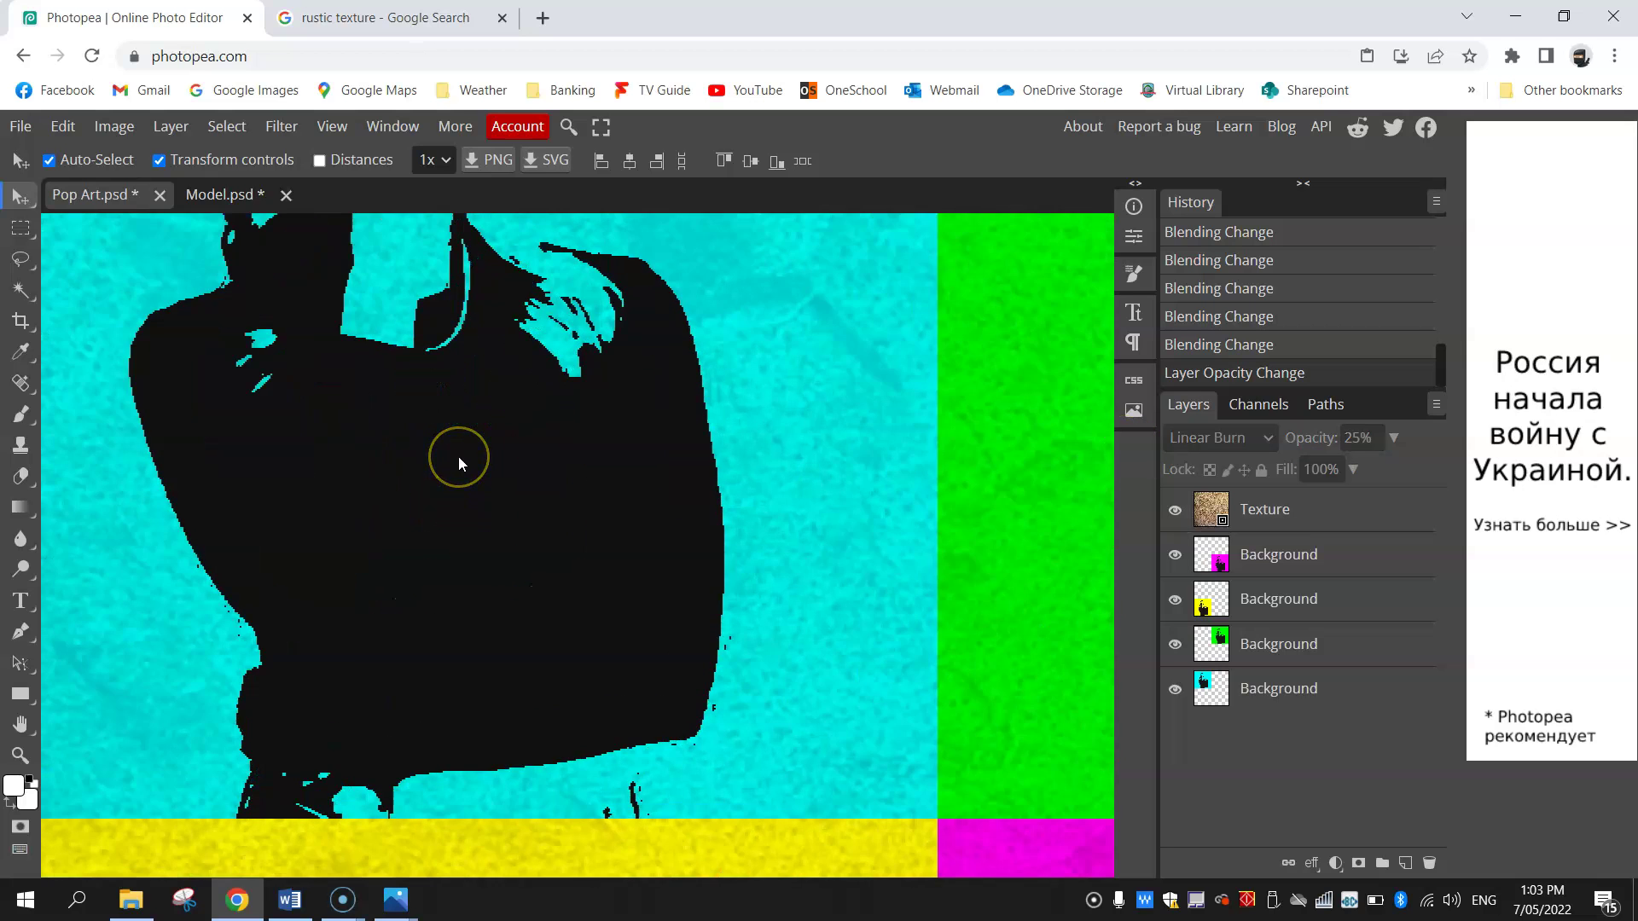
{"action": "scroll", "coordinate": [458, 457], "scroll_direction": "down", "scroll_amount": 2}
{"action": "scroll", "coordinate": [709, 421], "scroll_direction": "up", "scroll_amount": 3}
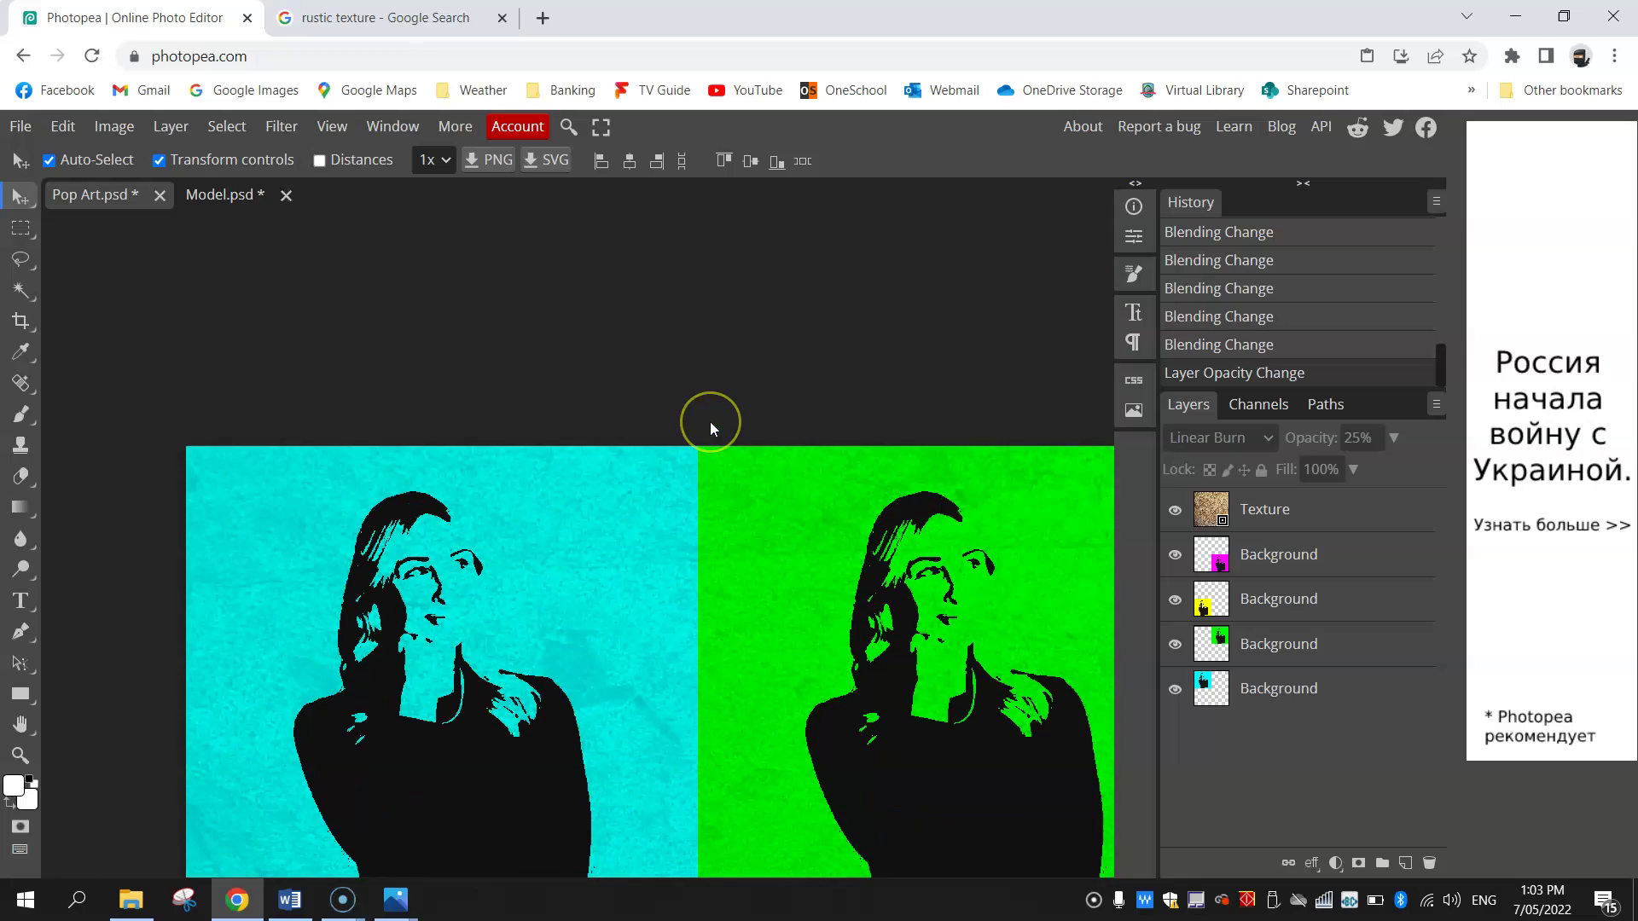
{"action": "scroll", "coordinate": [709, 421], "scroll_direction": "down", "scroll_amount": 1}
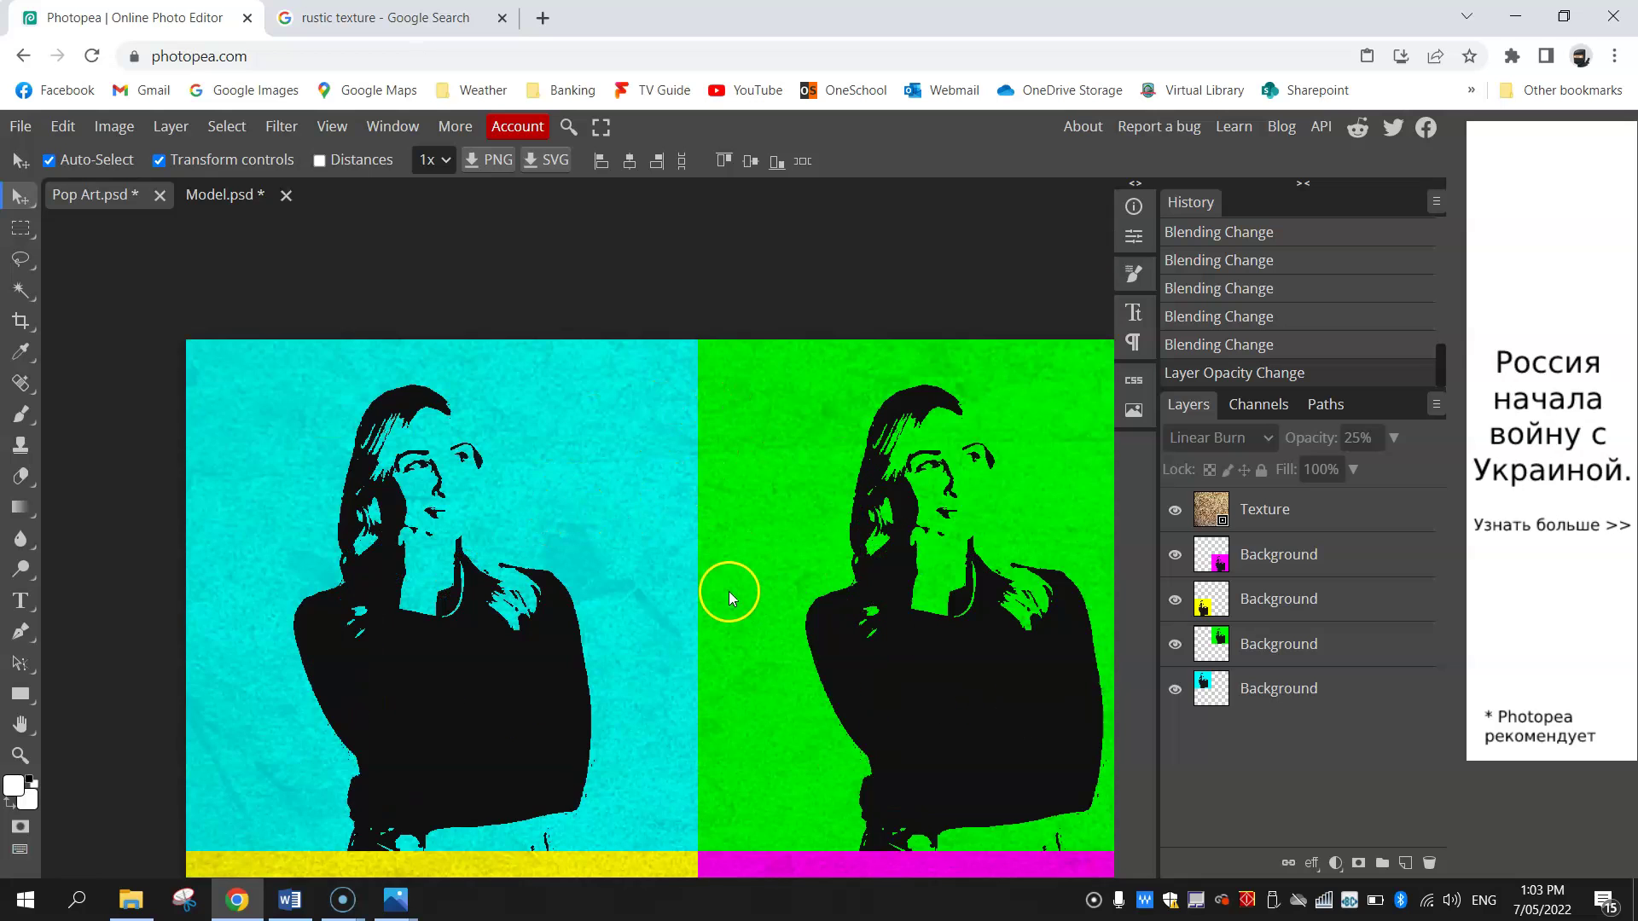
{"action": "scroll", "coordinate": [728, 586], "scroll_direction": "down", "scroll_amount": 2}
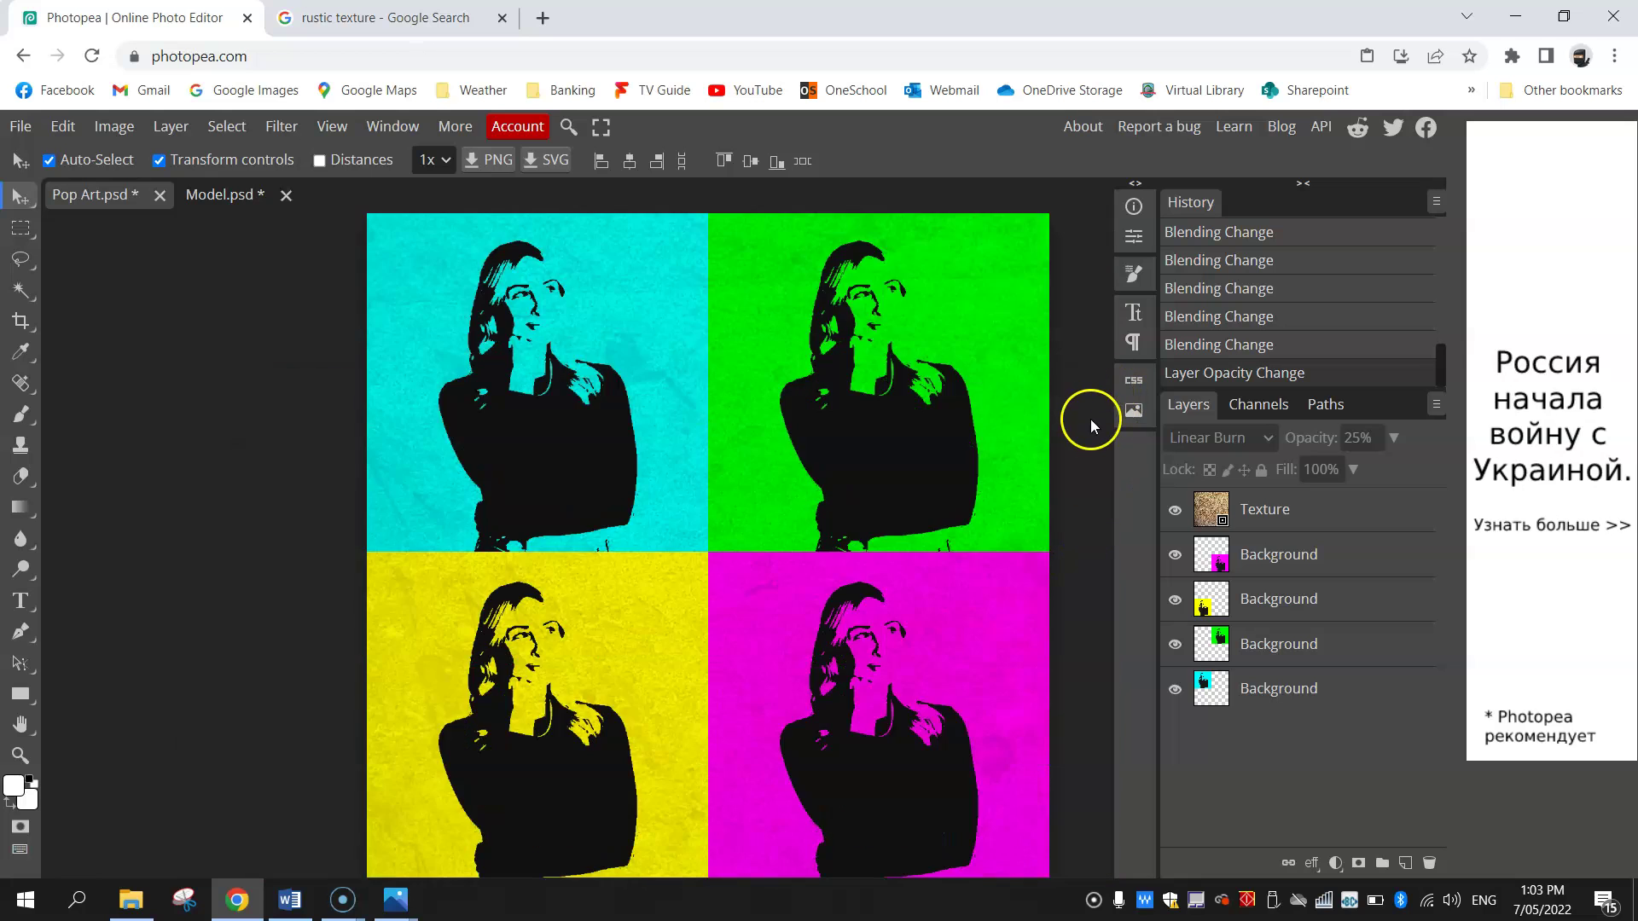
{"action": "scroll", "coordinate": [473, 601], "scroll_direction": "down", "scroll_amount": 2}
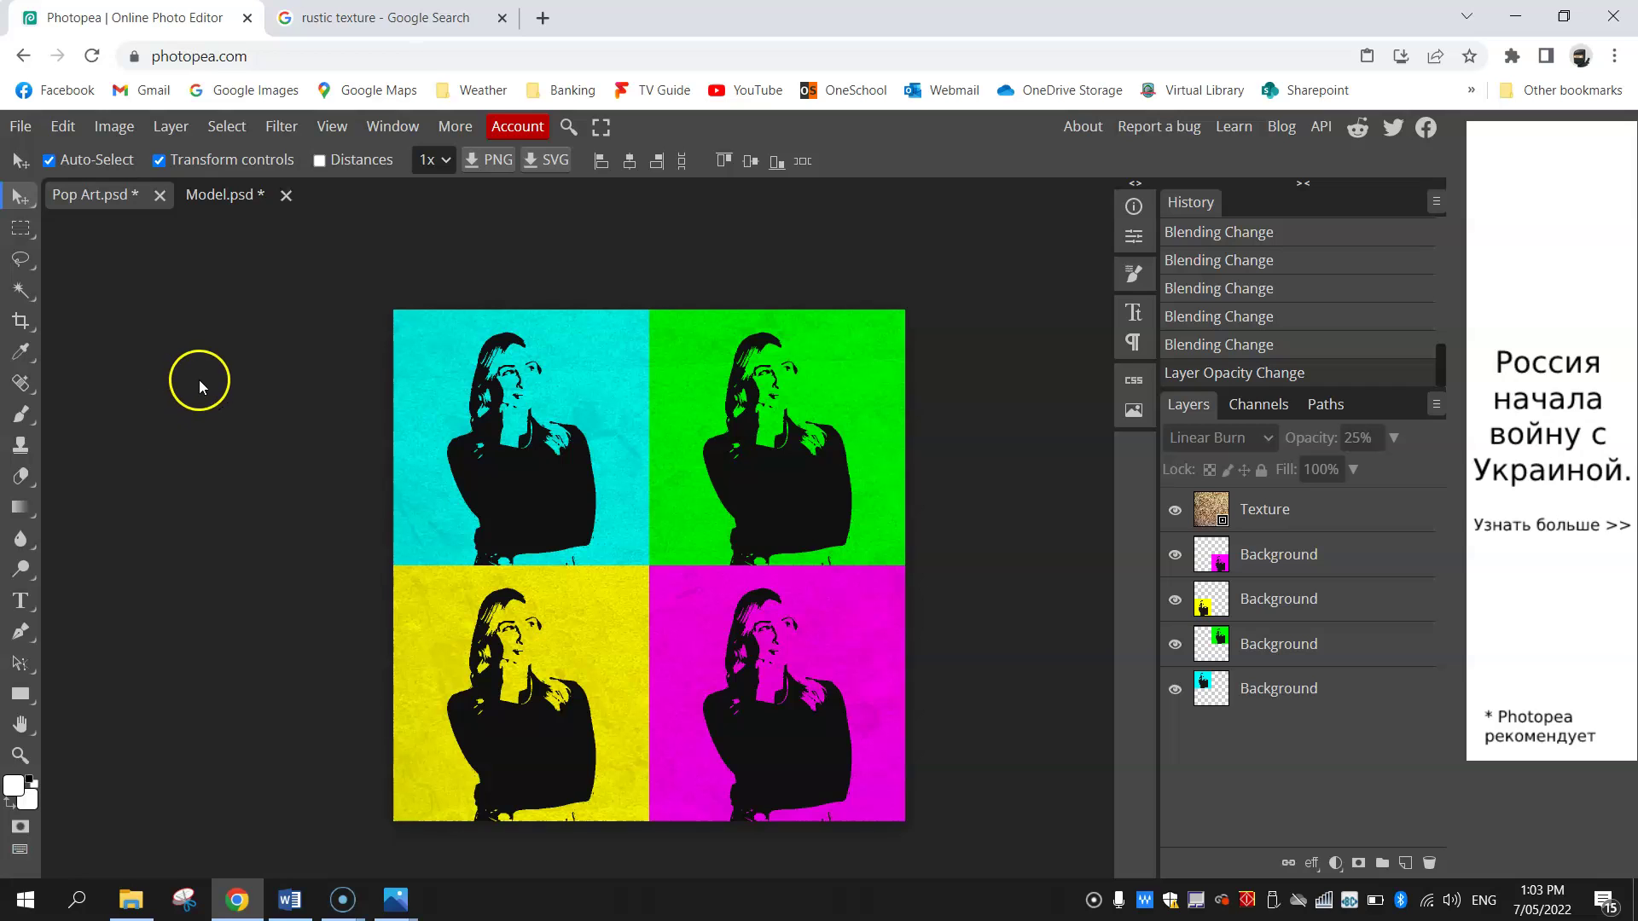
Step: Export the grid as a 1200×1200 PNG named Pop Art through Save for web
{"action": "left_click", "coordinate": [15, 128]}
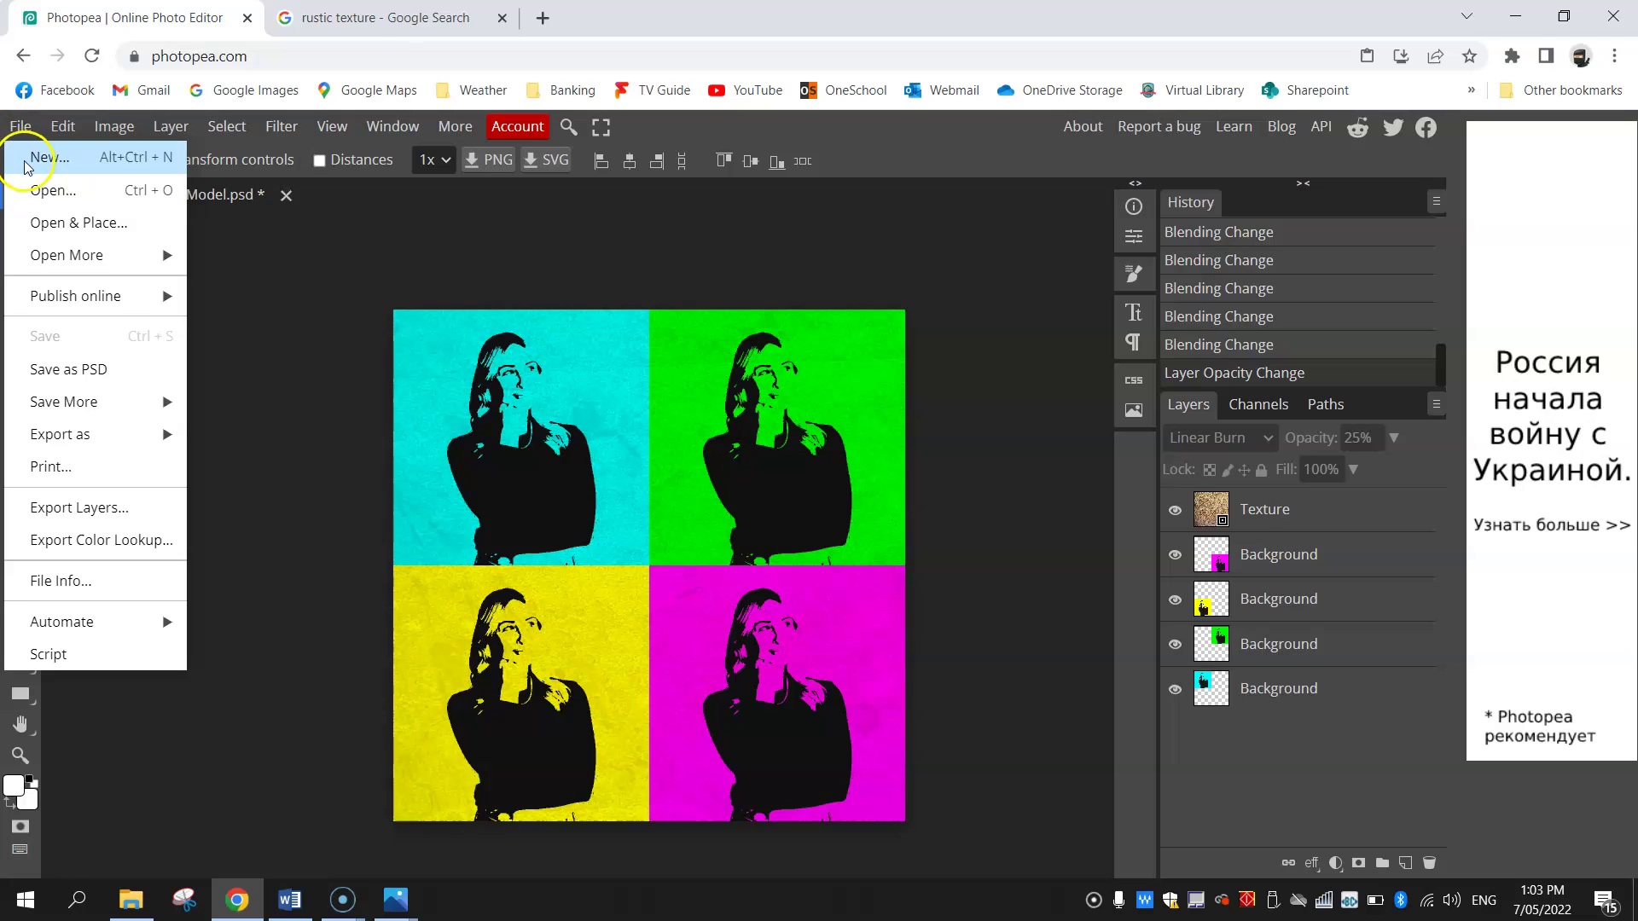
{"action": "left_click", "coordinate": [53, 301]}
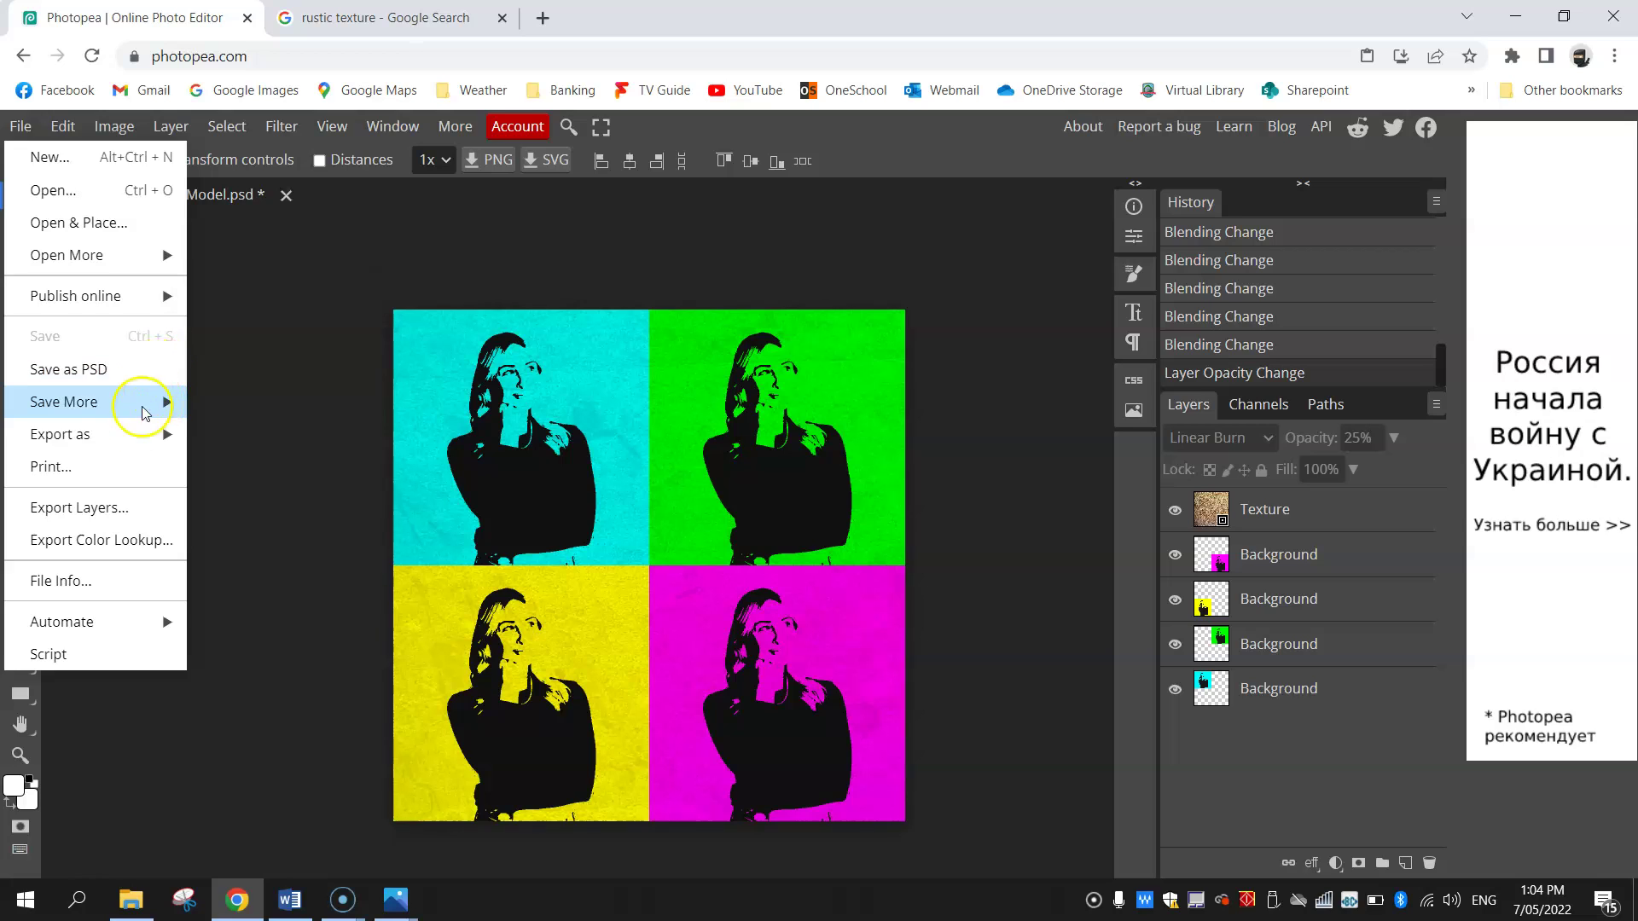
{"action": "left_click", "coordinate": [137, 438]}
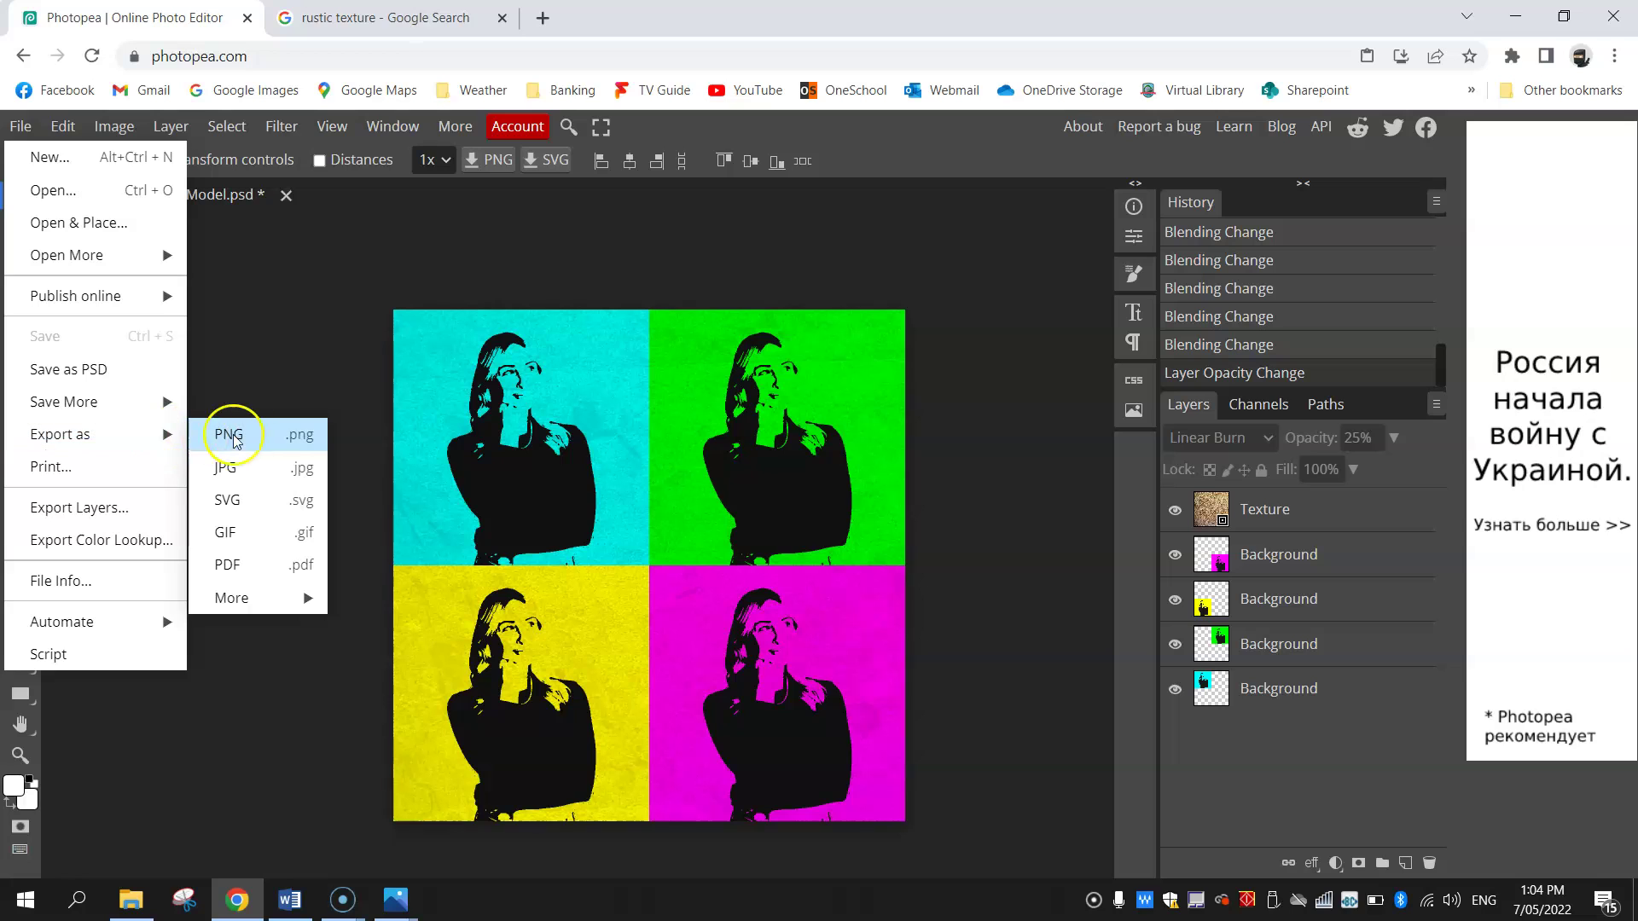
{"action": "left_click", "coordinate": [290, 436]}
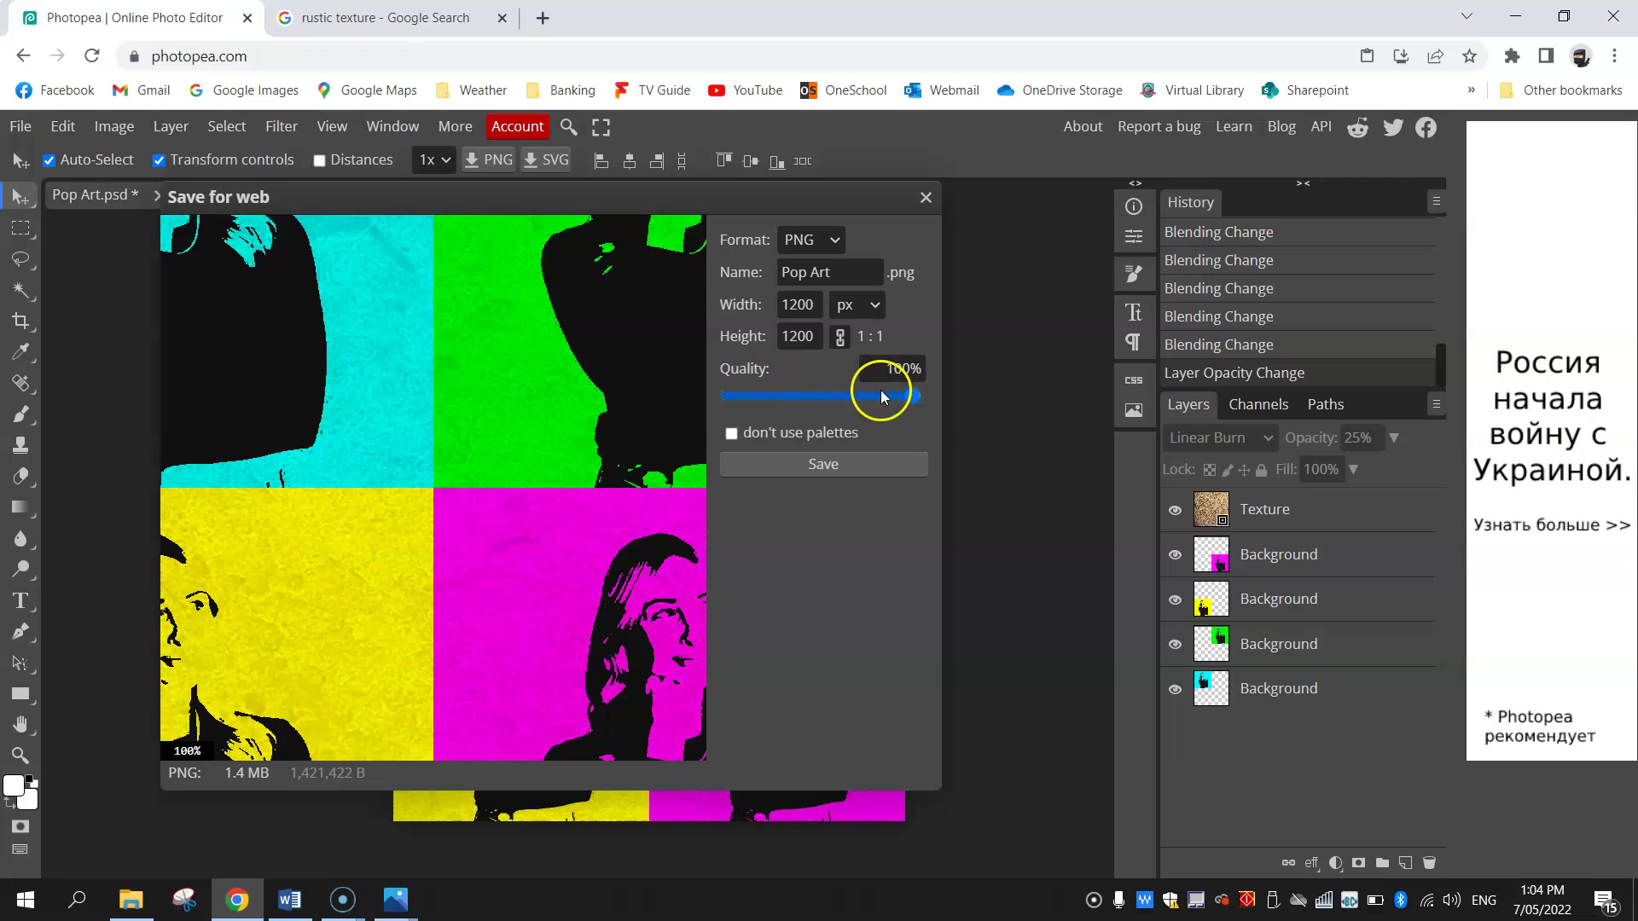
{"action": "left_click", "coordinate": [824, 464]}
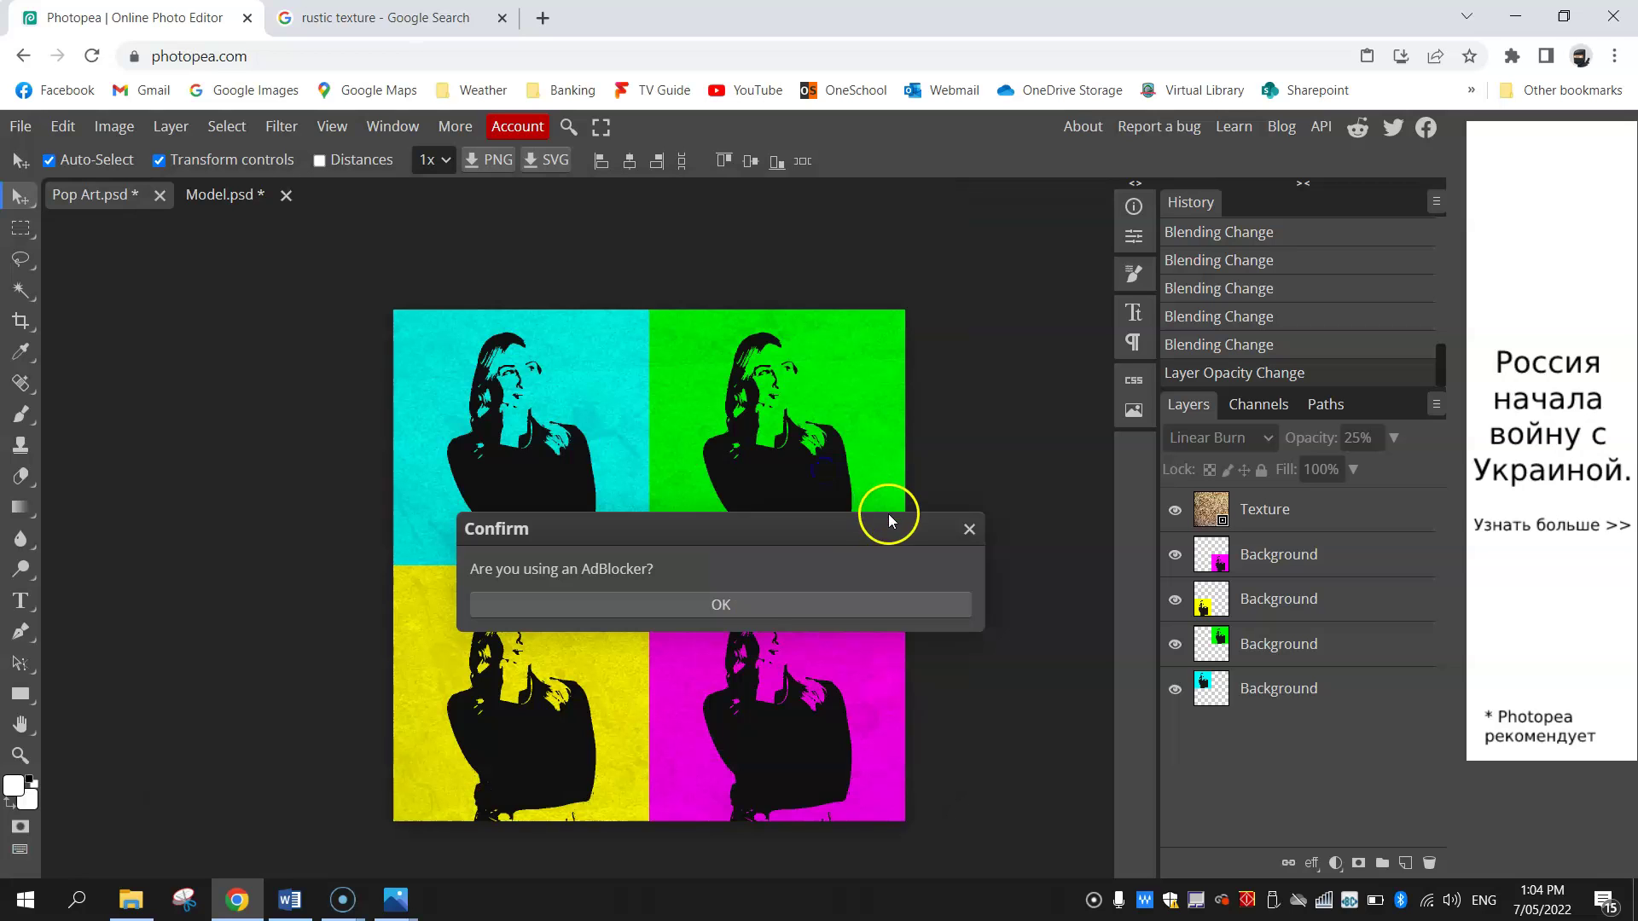
Step: Dismiss the ad-blocker and notice popups so Pop Art.png finishes downloading
{"action": "left_click", "coordinate": [750, 602]}
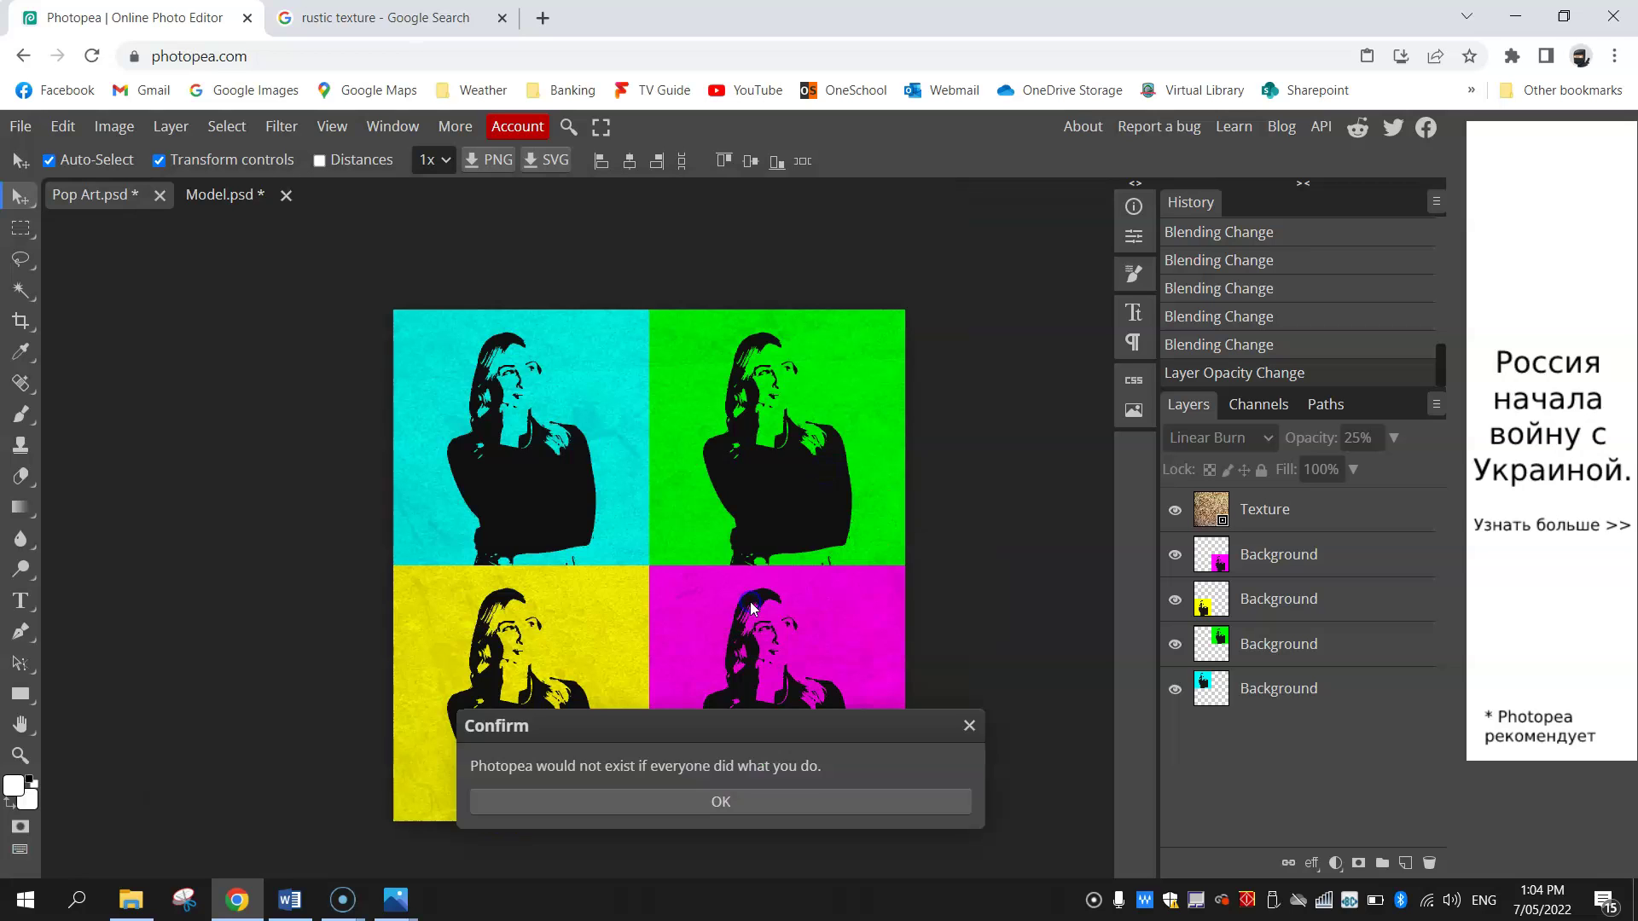
{"action": "left_click", "coordinate": [764, 806]}
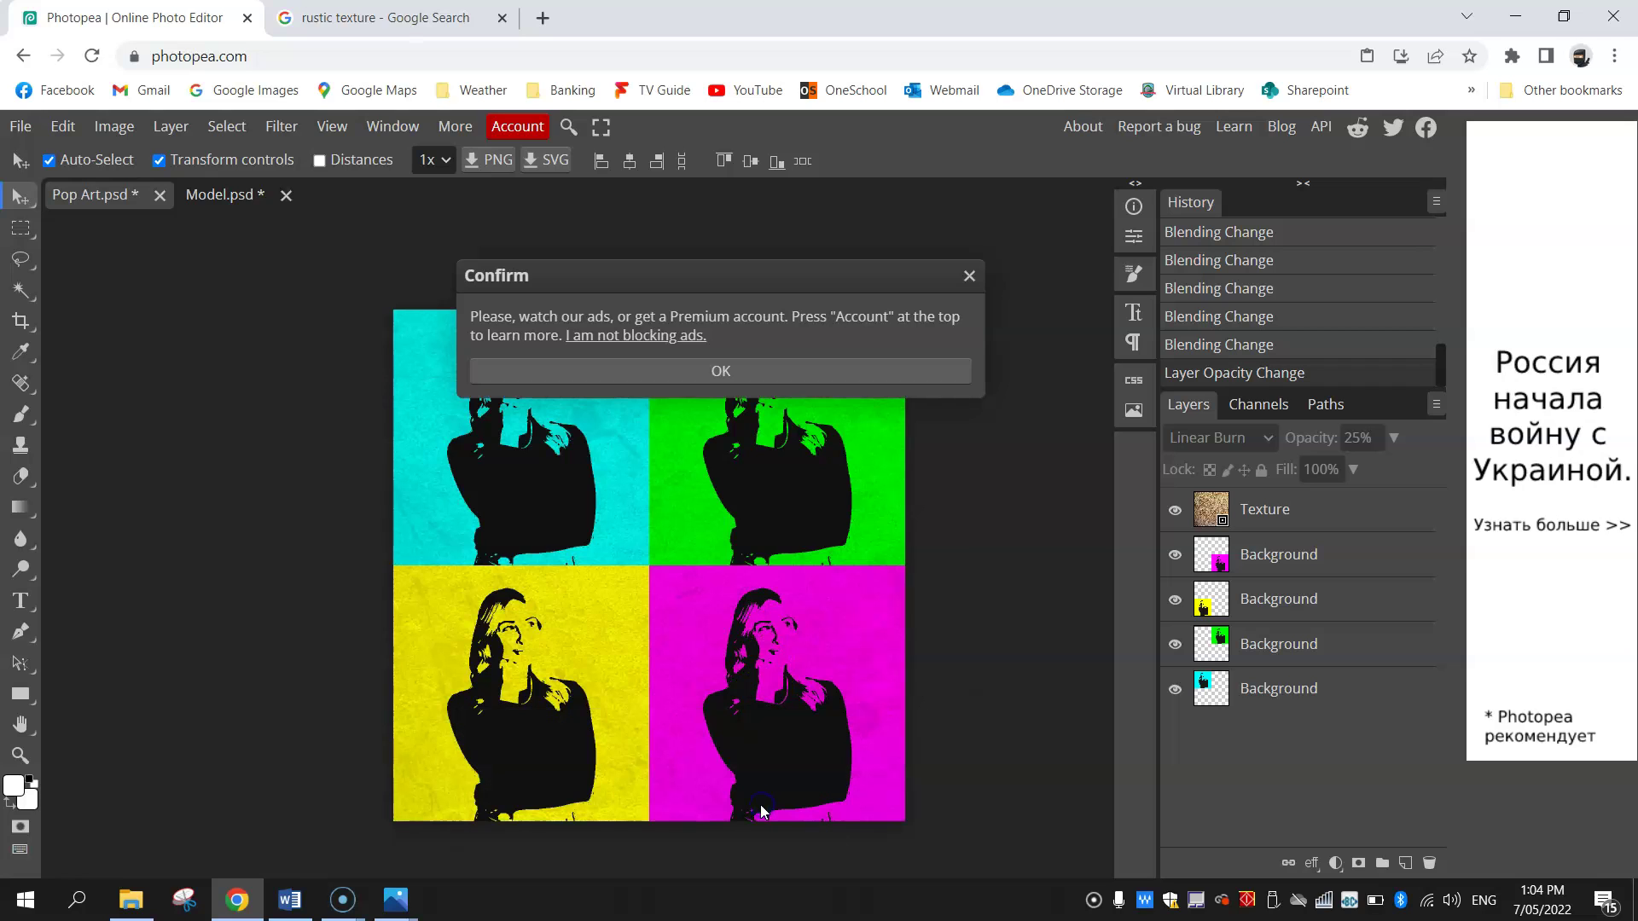
{"action": "left_click", "coordinate": [768, 370]}
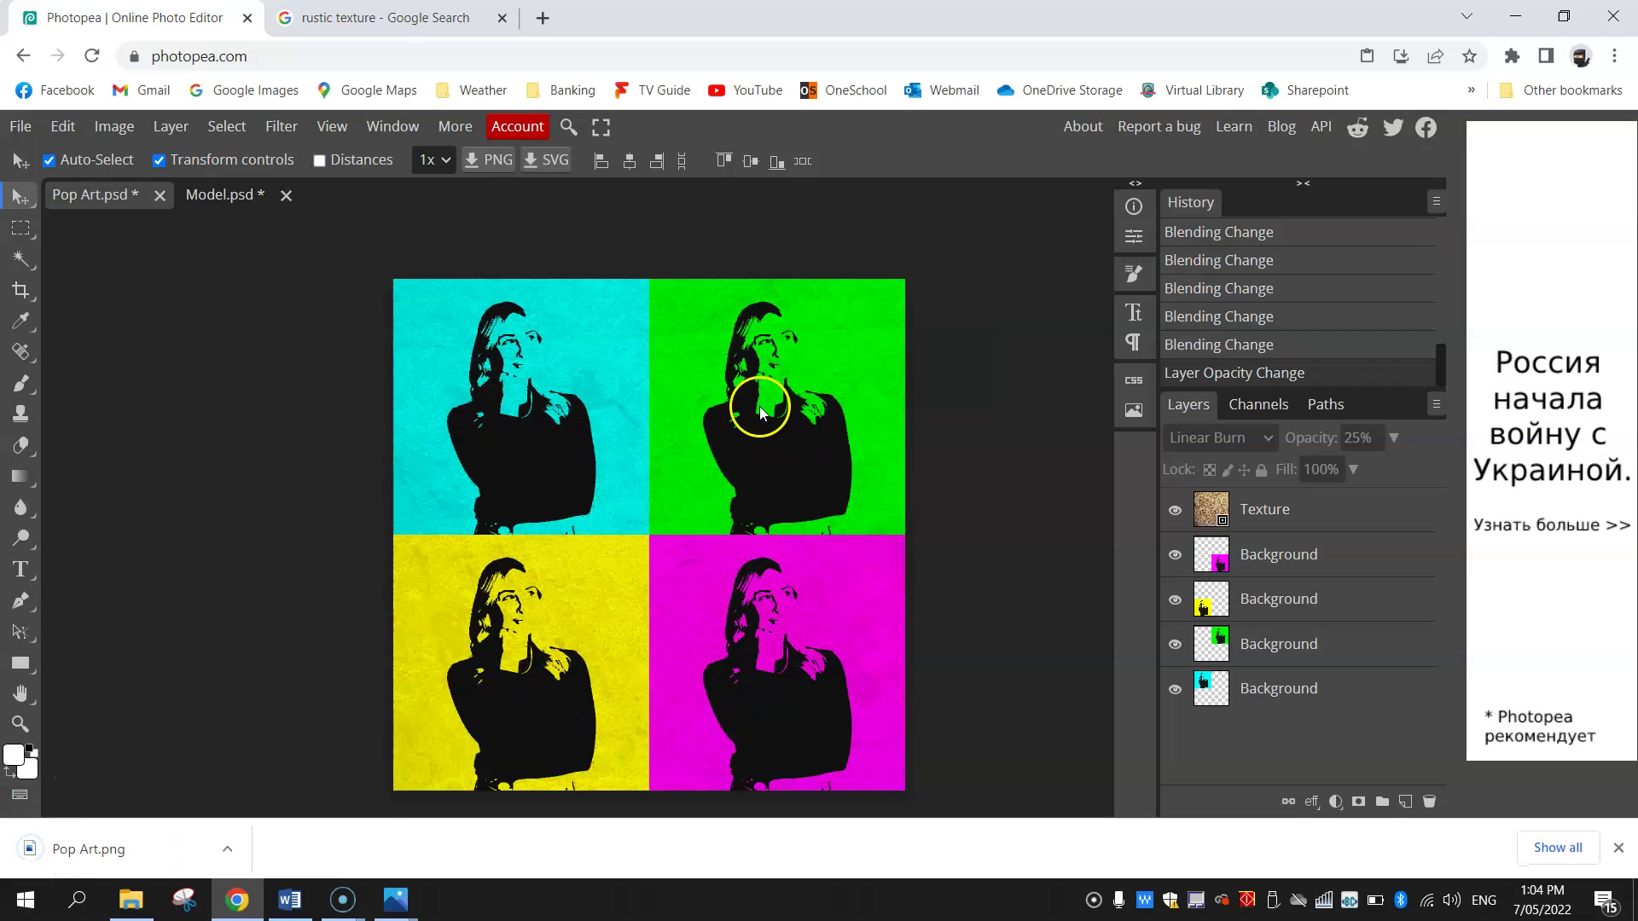
Step: View the downloaded Pop Art.png grid in Windows Photos from Chrome's download bar
{"action": "left_click", "coordinate": [124, 851]}
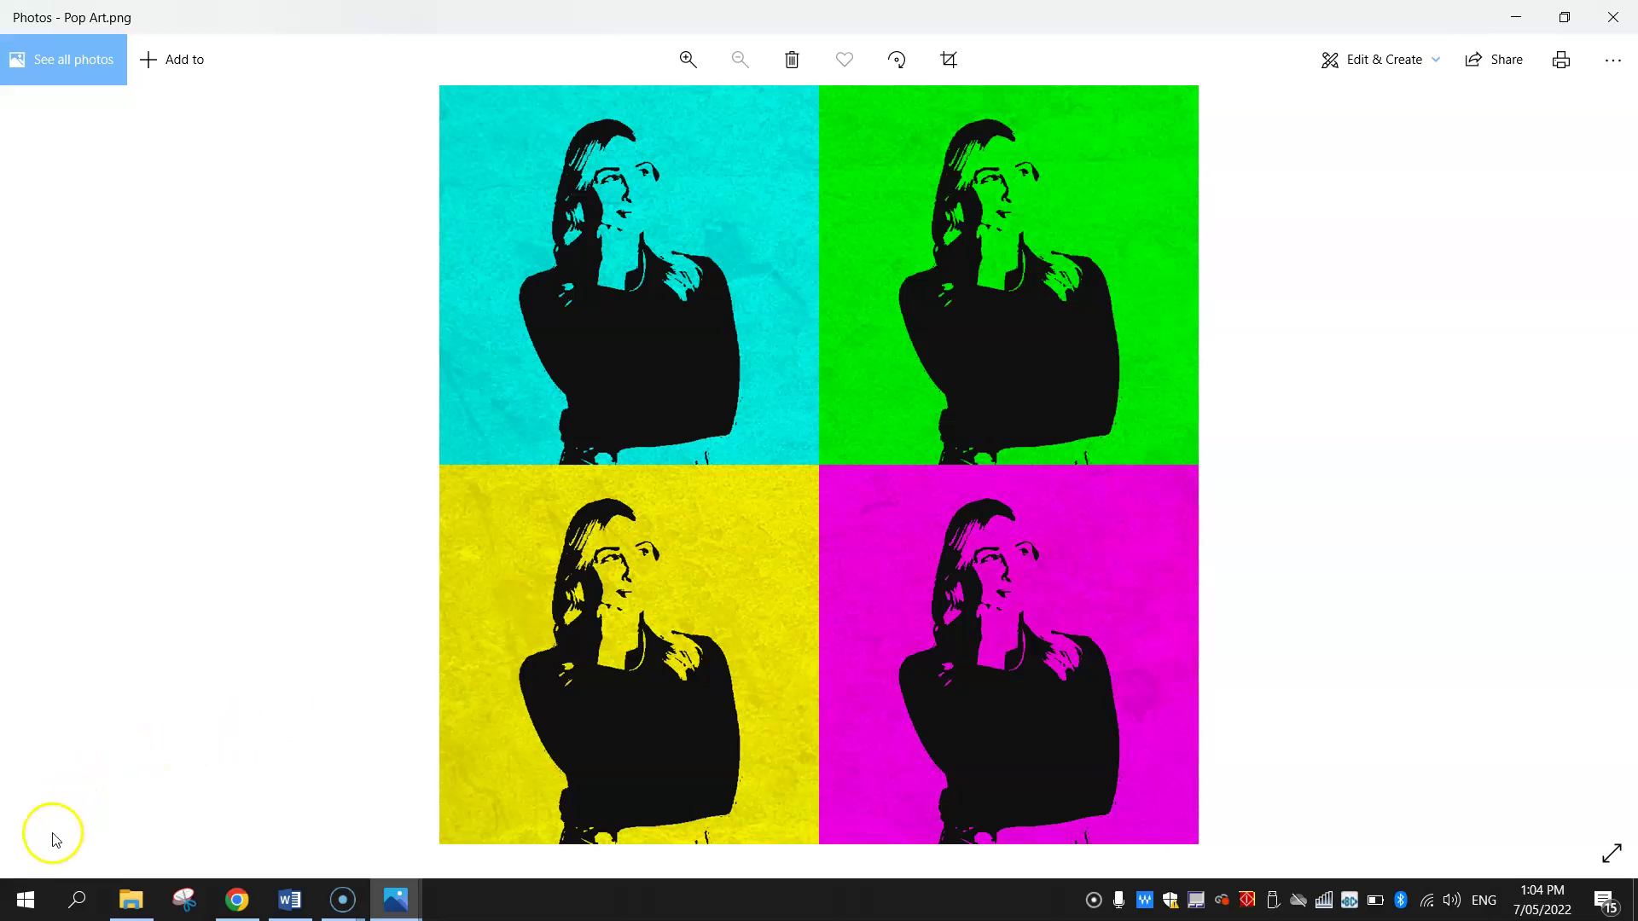
{"action": "left_click", "coordinate": [34, 887]}
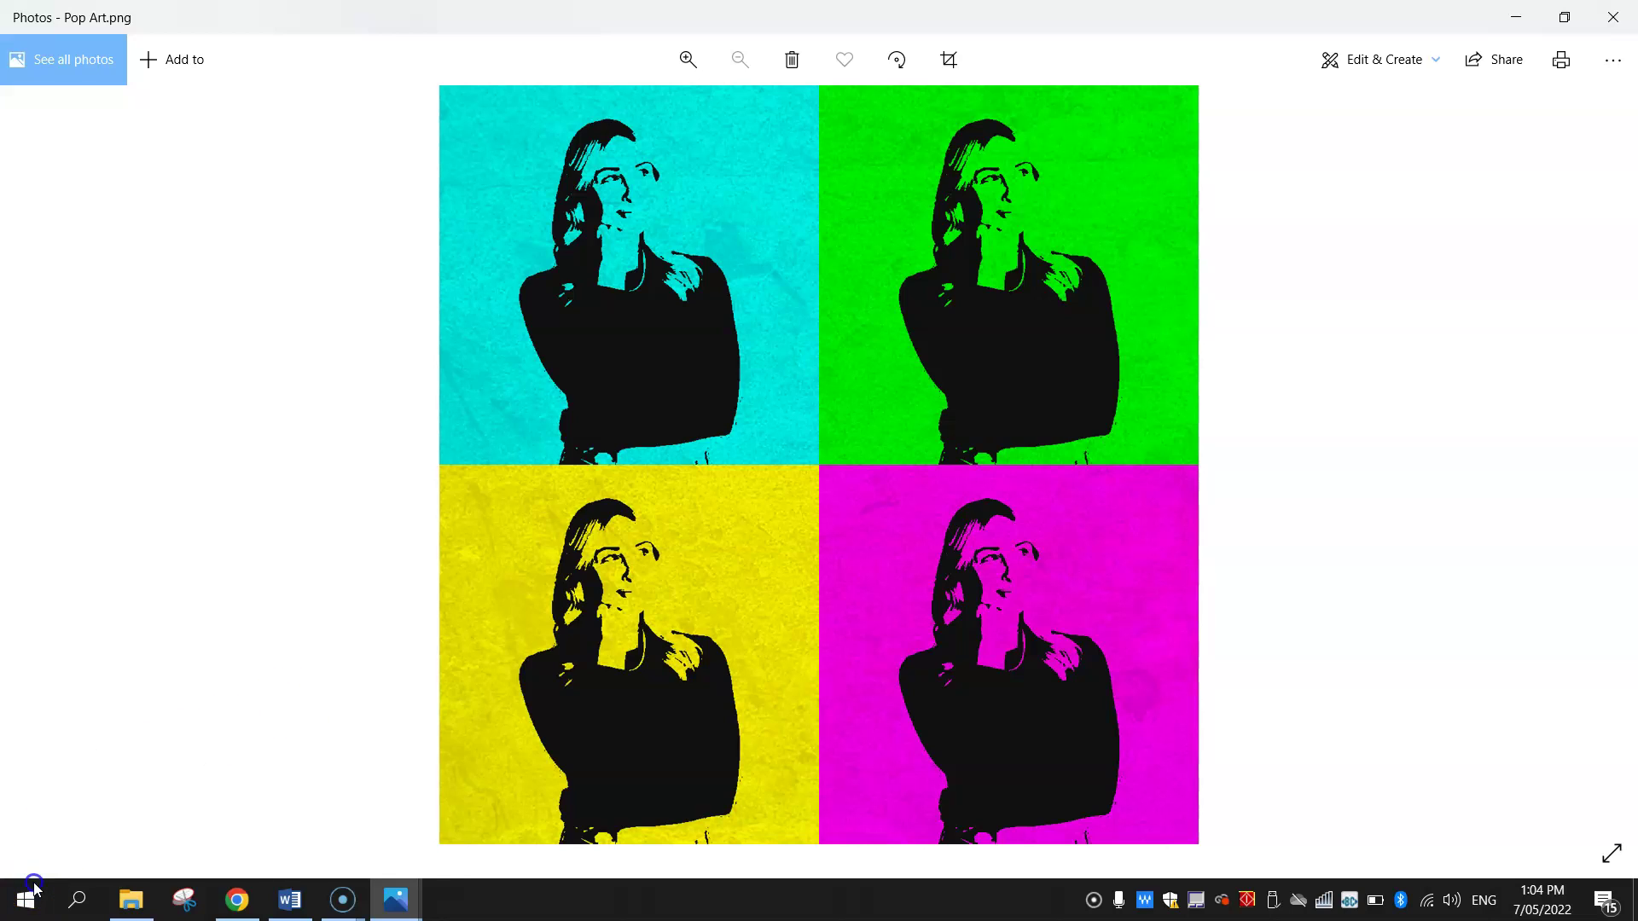